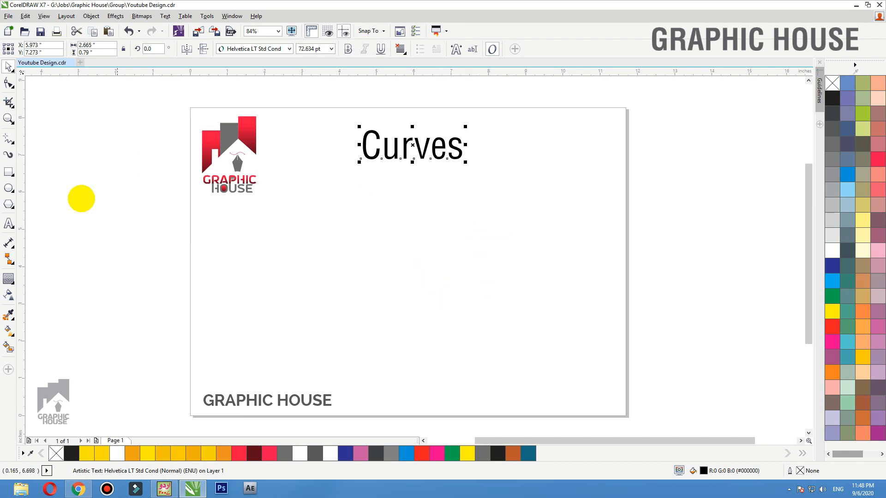
Draw a square about 5.3 in wide beneath the Curves heading
left_click(9, 171)
left_click_drag(347, 177, 545, 363)
key("space")
left_click_drag(544, 298, 549, 306)
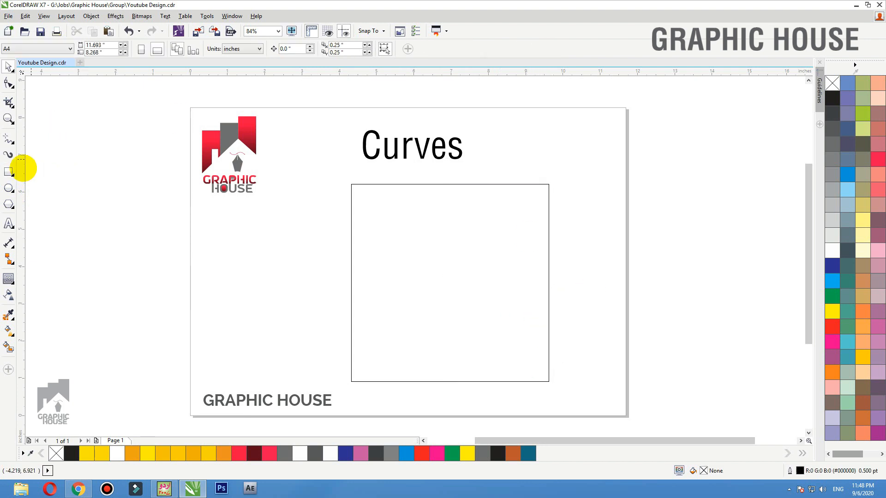
Draw a circle about 5.5 in across over the square's lower-right corner and PowerClip it inside the square
left_click(9, 187)
left_click_drag(601, 224, 390, 415)
right_click(507, 267)
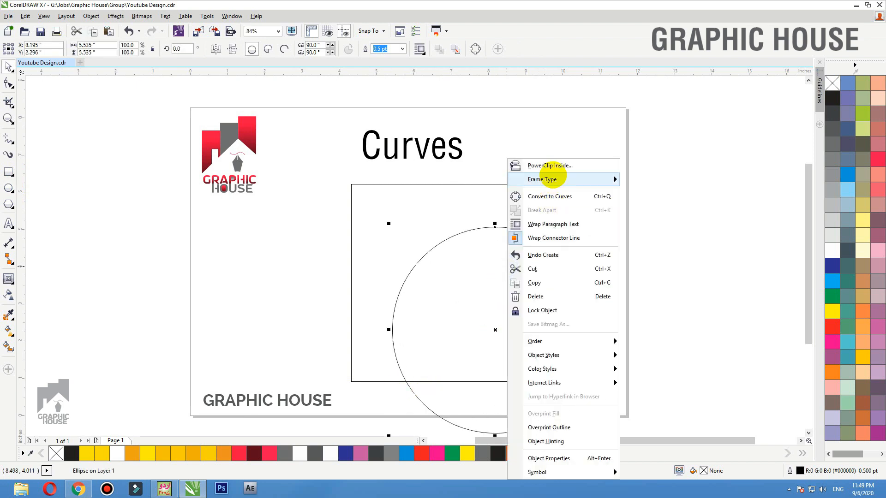
left_click(554, 166)
left_click(511, 206)
Edit the PowerClip contents, duplicate the circle slightly up and to the right, and fill the original with cyan
double_click(511, 206)
left_click_drag(495, 287, 528, 276)
right_click(528, 276)
left_click(415, 266)
left_click(835, 284)
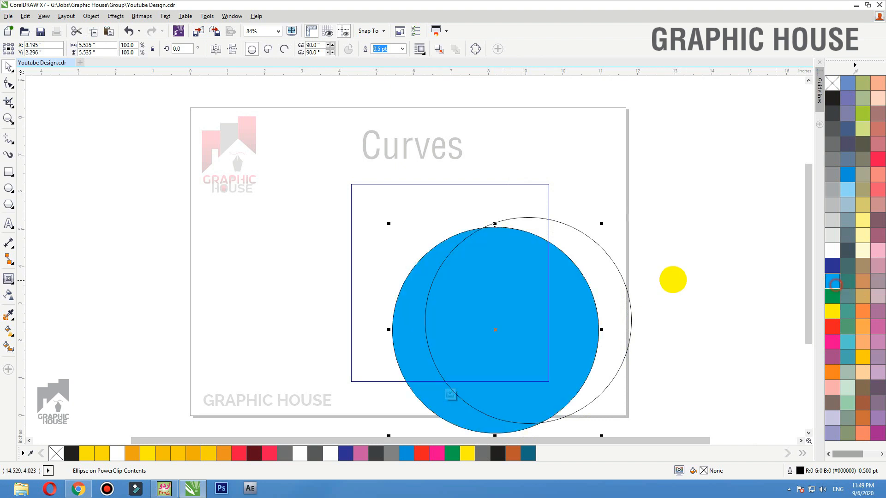
Fill the duplicate circle with a medium blue, shift it slightly left over the cyan one, and finish editing the PowerClip
left_click_drag(615, 289, 610, 295)
left_click(848, 180)
left_click_drag(543, 282, 530, 283)
left_click(613, 188, "ctrl")
left_click(613, 188)
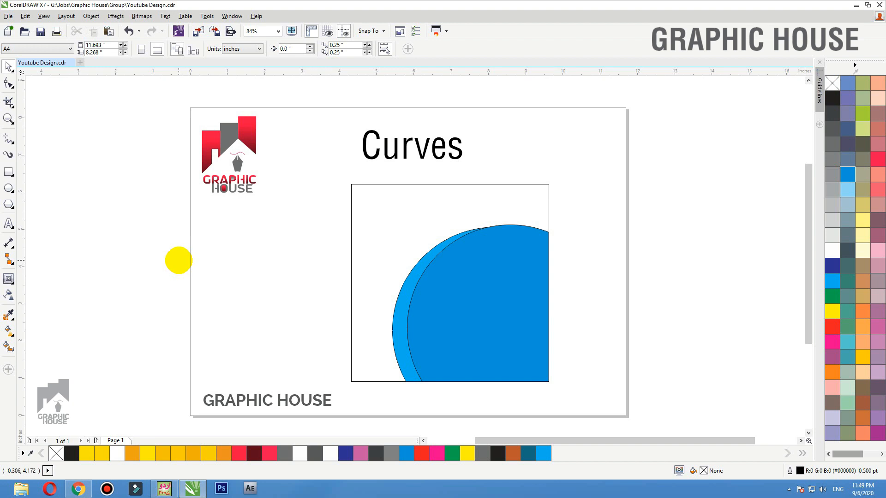
Undo the clipped circles back to the empty square
left_click(510, 277)
key("ctrl+z")
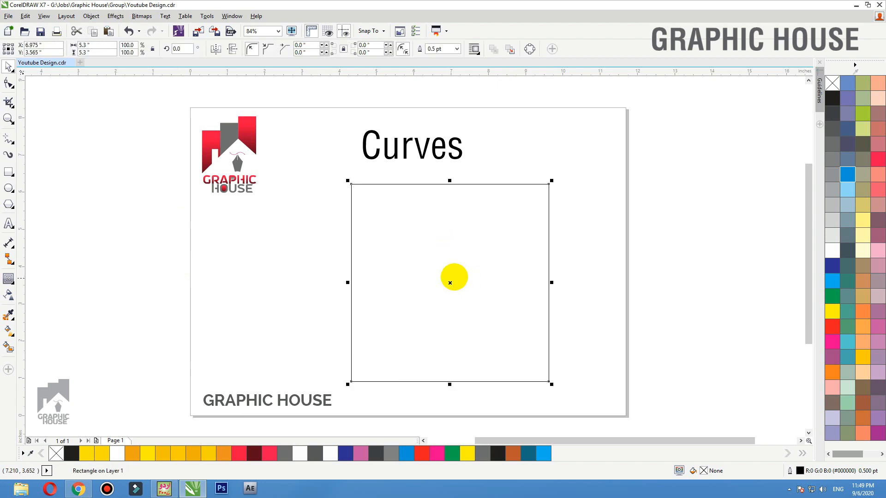
Delete the Curves heading and move the square slightly up and to the right
left_click_drag(431, 159, 440, 147)
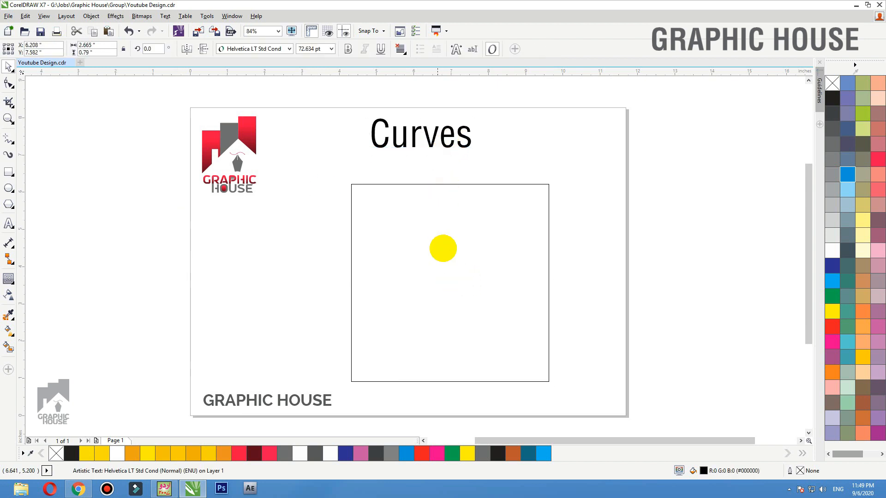
key("Delete")
left_click_drag(447, 251, 454, 240)
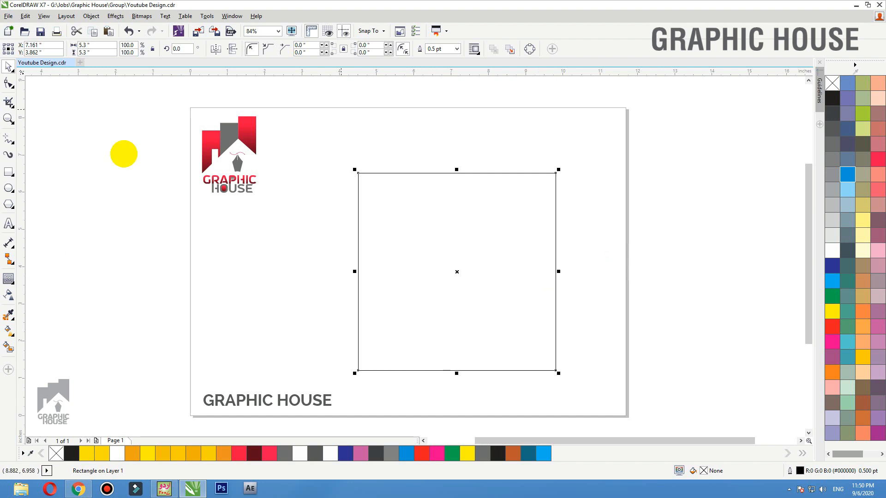
Draw a circle about 3.7 in across over the square's lower-left corner, filled blue (C100 M100) with no outline
left_click(8, 188)
left_click_drag(327, 247, 466, 386)
key("space")
left_click_drag(400, 321, 386, 320)
left_click(833, 265)
right_click(833, 83)
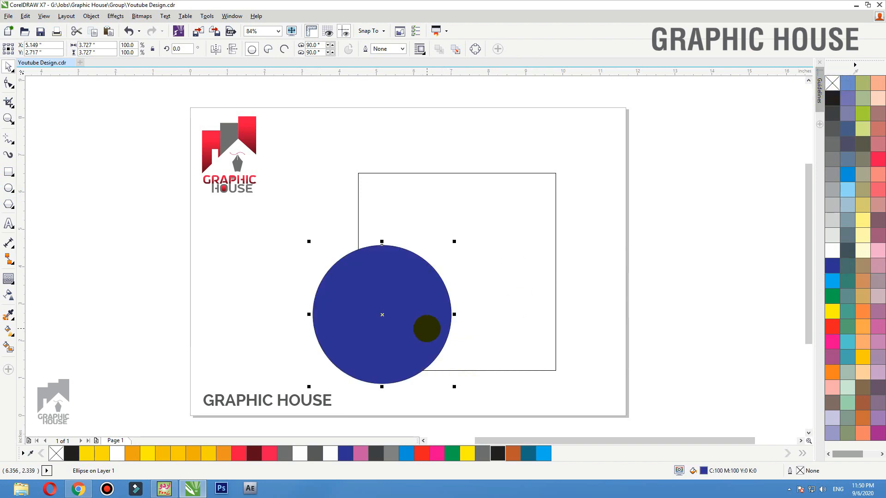
PowerClip the blue circle inside the square, open the contents for editing, and nudge the circle slightly down and to the right
left_click_drag(424, 326, 415, 336)
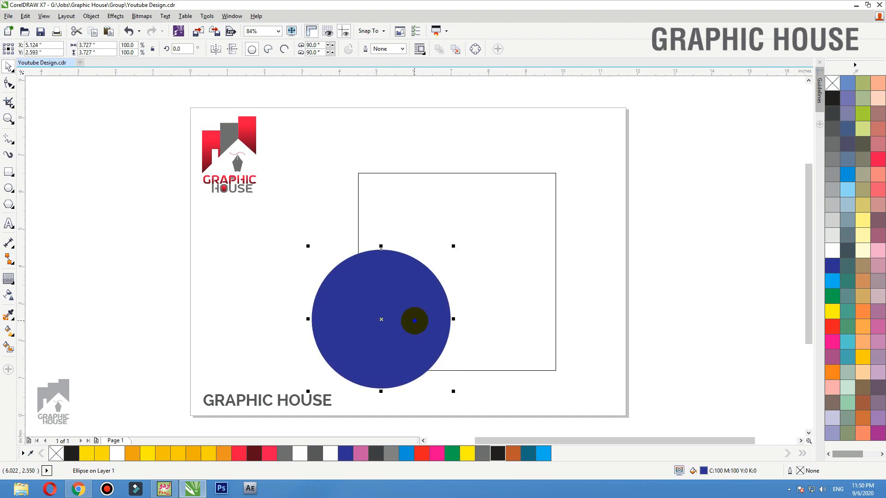
right_click(413, 319)
left_click(477, 6)
left_click(431, 187)
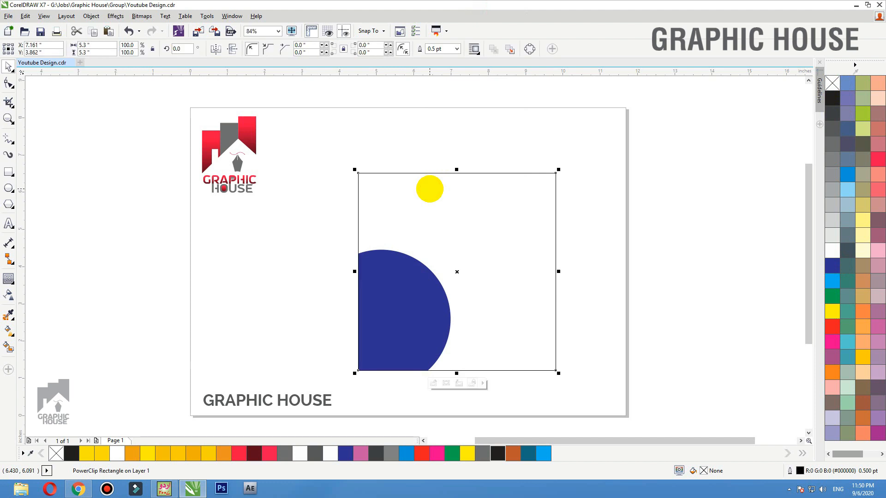
double_click(430, 189)
left_click_drag(413, 325, 418, 327)
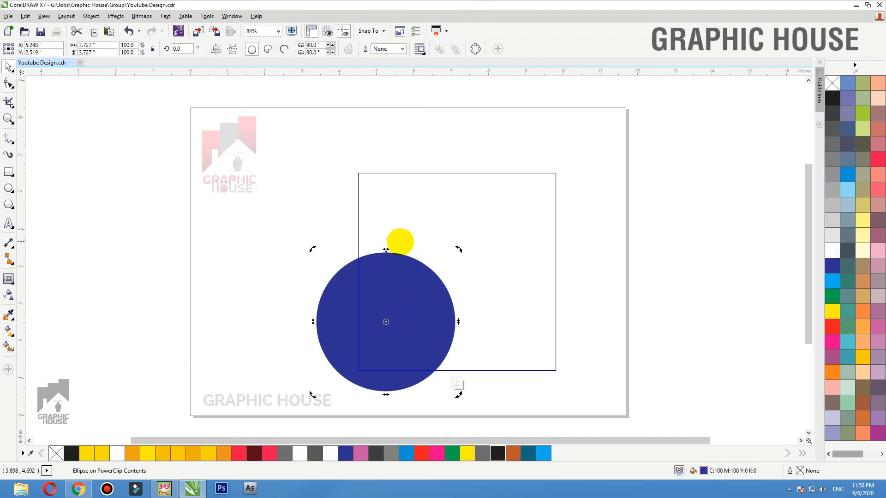
Duplicate the blue circle in place and skew the copy slightly to the left by its upper edge
left_click(409, 280)
left_click_drag(407, 289, 406, 282)
key("ctrl+z")
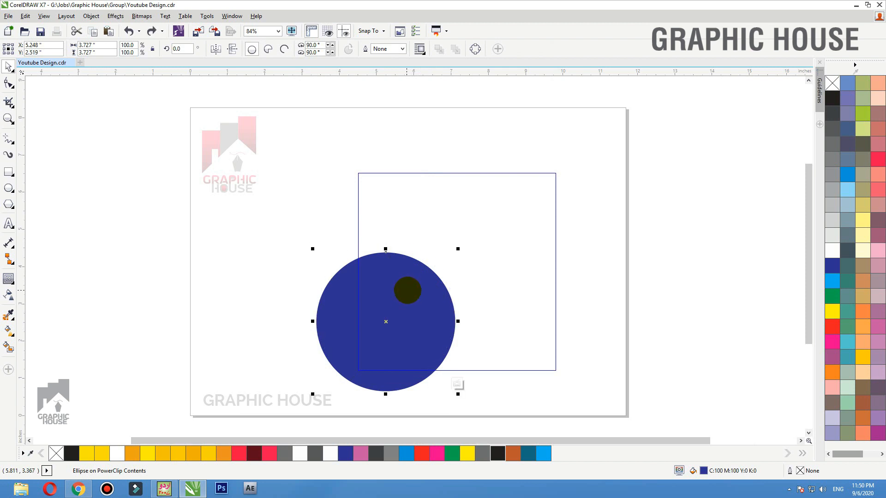
left_click(416, 288)
left_click_drag(391, 250, 373, 250)
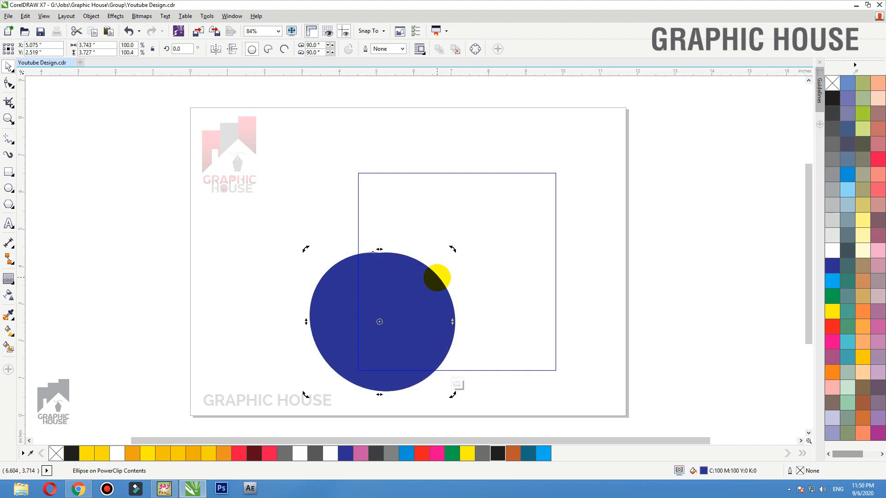
Tint the rear circle gradually with cyan to contrast with the skewed copy
left_click(447, 289)
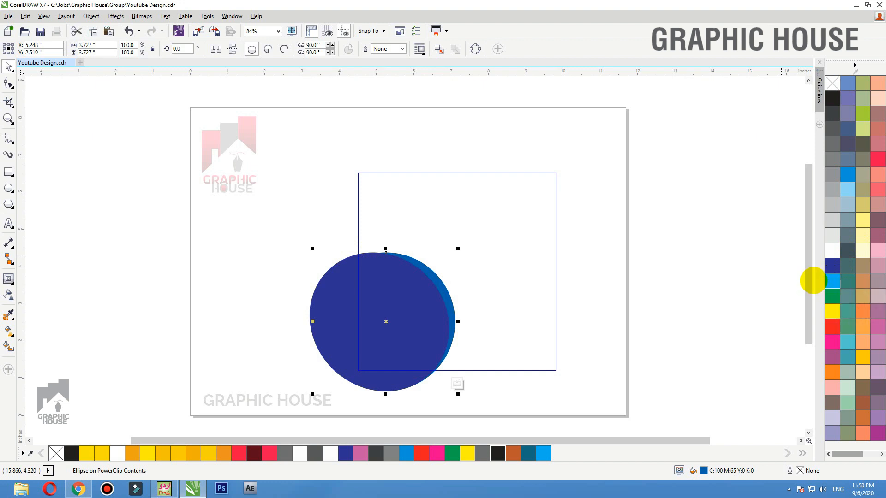
left_click(833, 280, "ctrl")
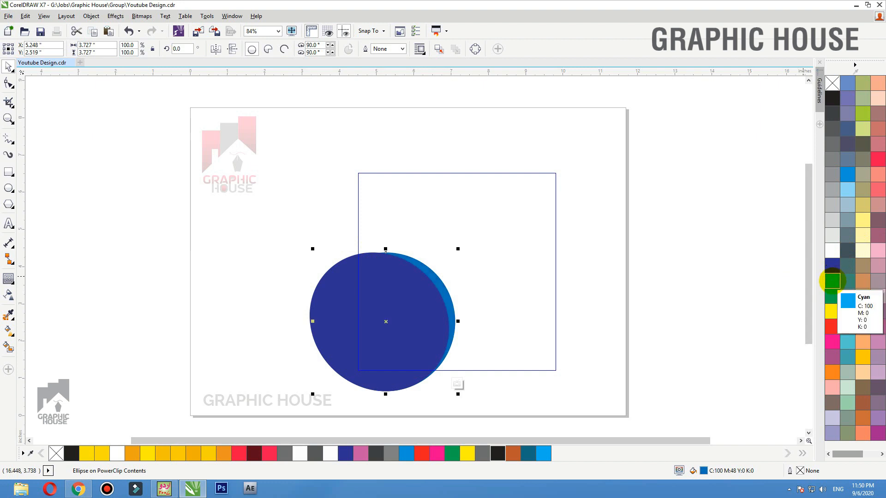
left_click(832, 281, "ctrl")
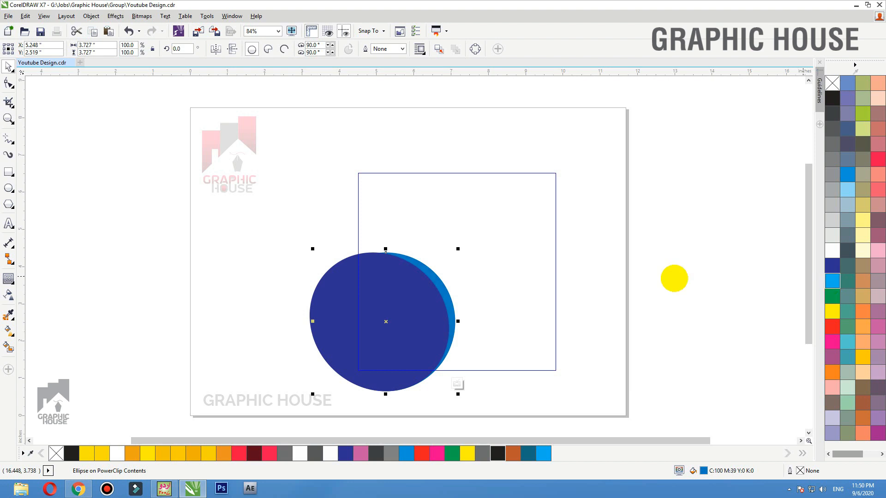
left_click_drag(448, 282, 459, 275)
key("ctrl+z")
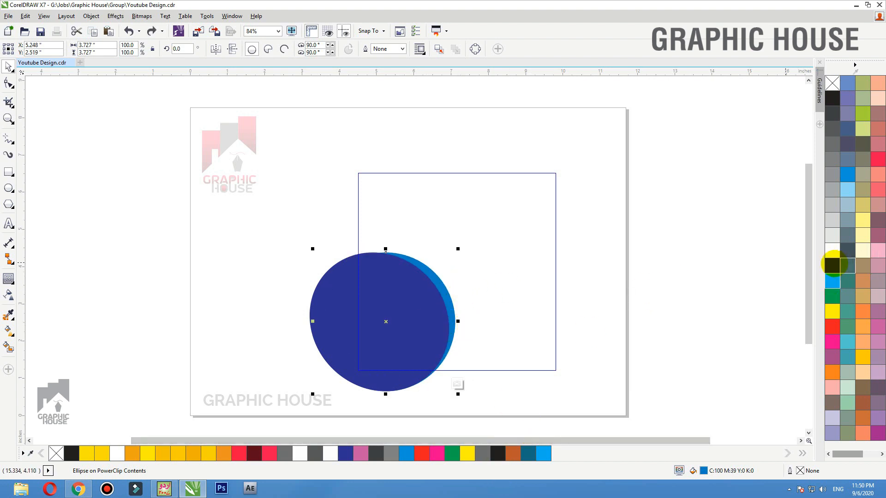
Set the rear circle's fill to a lighter blue, C88 M78 Y0 K0, and finish editing the PowerClip
left_click(832, 266)
double_click(704, 471)
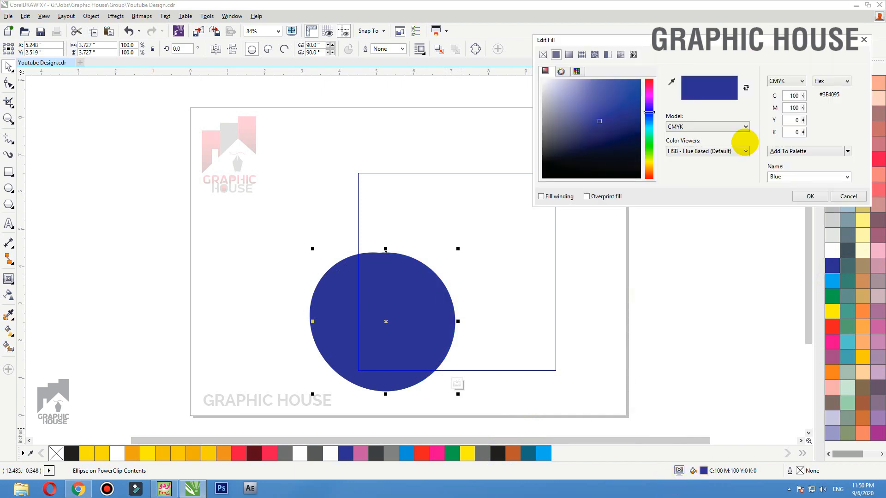
left_click(602, 104)
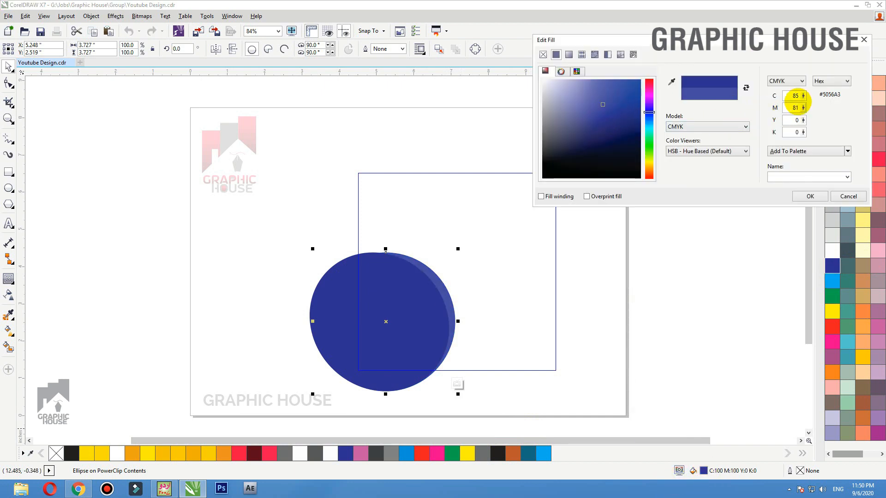
mouse_move(604, 105)
left_mouse_down()
mouse_move(626, 104)
mouse_move(629, 86)
mouse_move(621, 87)
left_mouse_up()
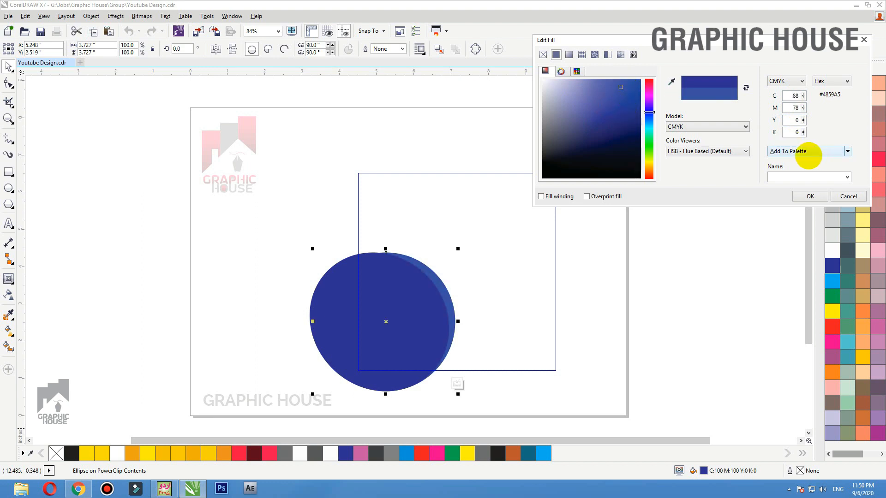
left_click(805, 196)
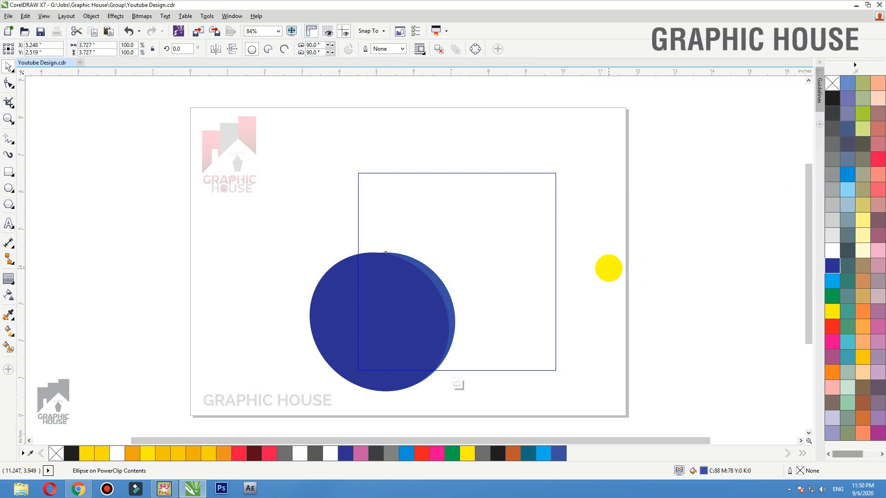
left_click(385, 276)
left_click(274, 241, "ctrl")
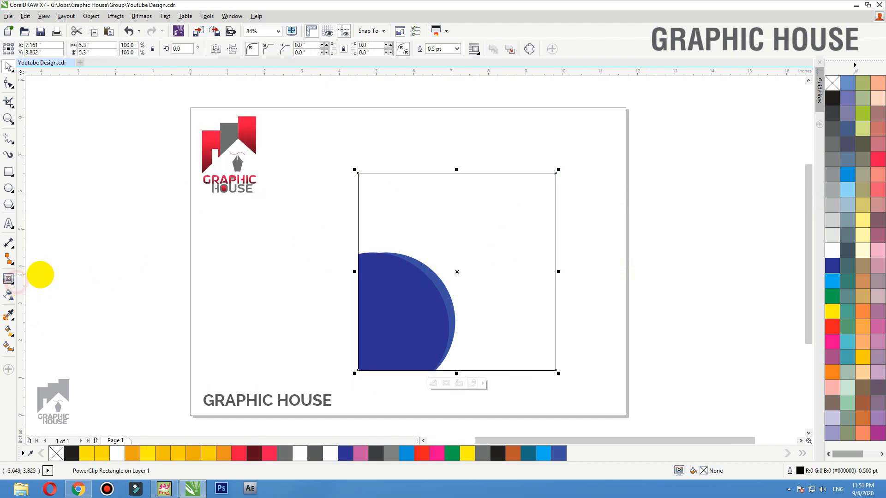
Add a one-step inside contour to the square and break it apart into a separate inner square
left_click(9, 279)
left_click(46, 292)
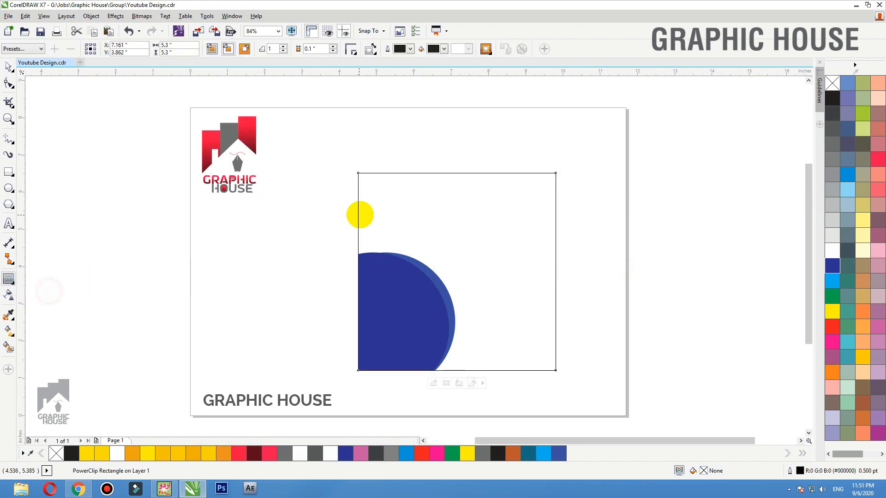
left_click_drag(358, 214, 366, 221)
key("ctrl+k")
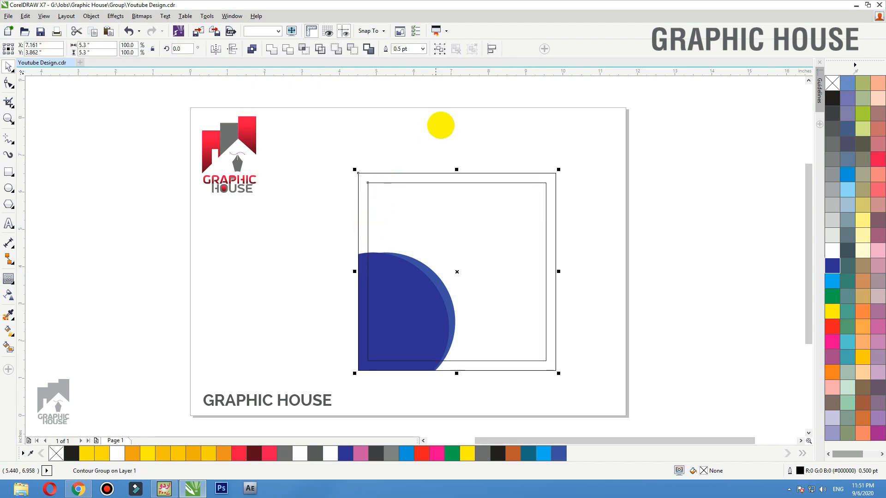
left_click(442, 124)
left_click_drag(411, 175, 400, 163)
key("ctrl+z")
Edit the PowerClip contents, duplicate both circles to the frame's upper-right corner, and mirror the copied pair horizontally
left_click(361, 277, "ctrl")
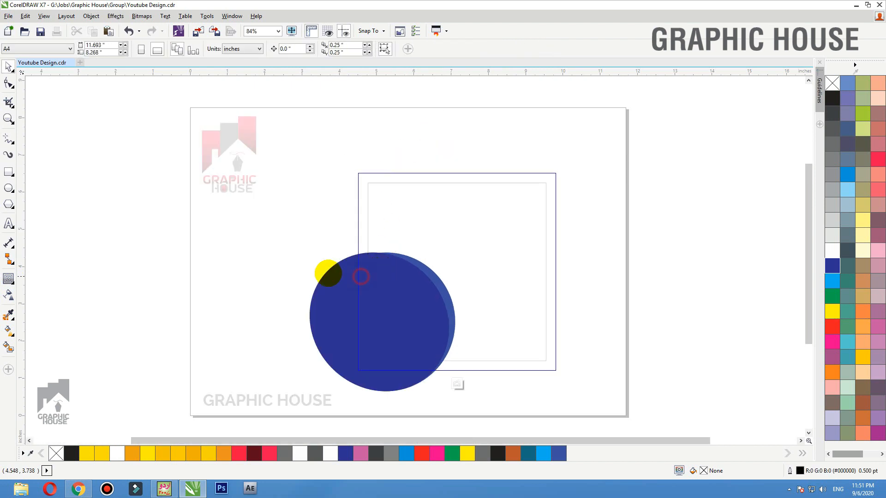
left_click_drag(298, 206, 526, 418)
key("ctrl+g")
left_click_drag(371, 326, 512, 232)
left_click(320, 49)
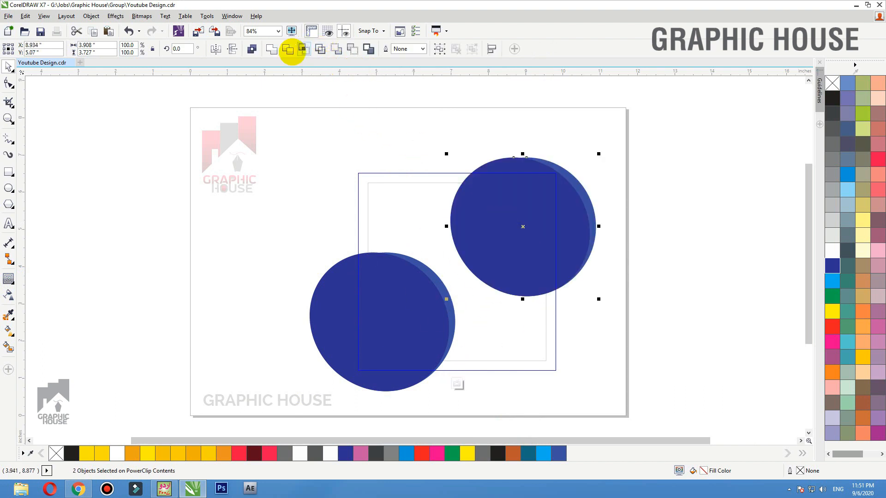
left_click(216, 49)
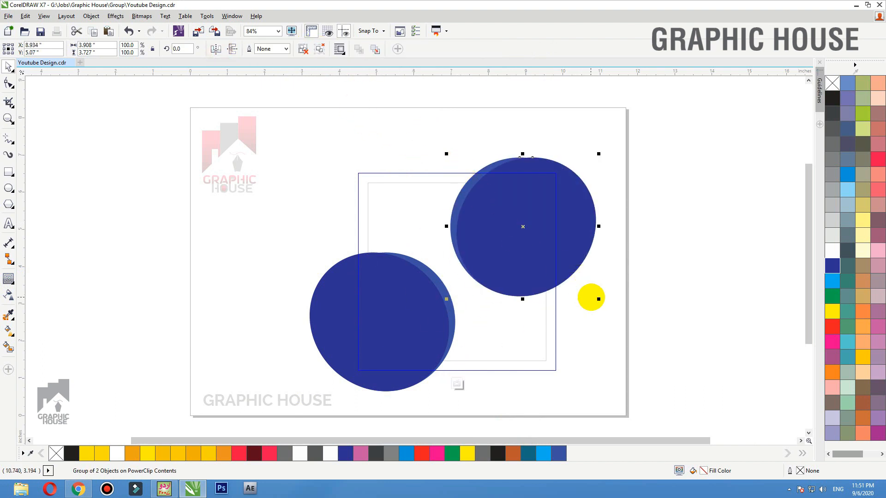
Enlarge the mirrored circle pair to about 6.2 in wide, place it behind the first pair, and rotate it about 41.5 degrees
left_click_drag(599, 301, 685, 342)
left_click_drag(586, 232, 586, 248)
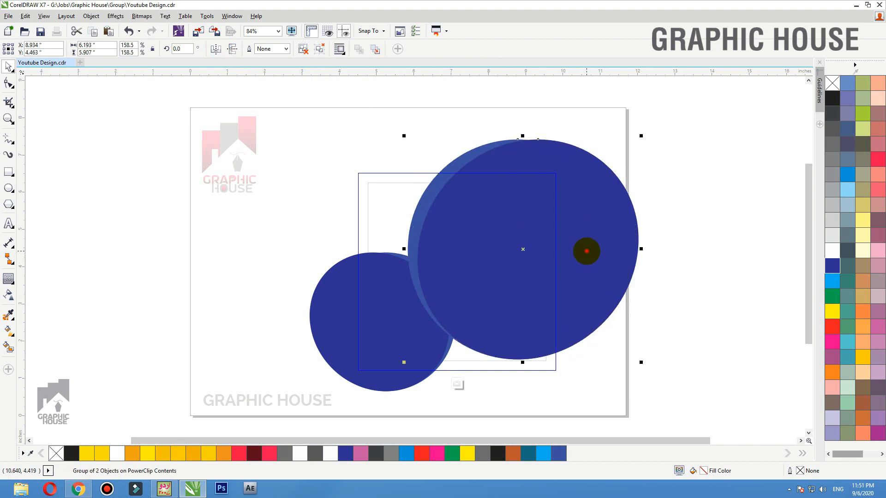
left_click(586, 248)
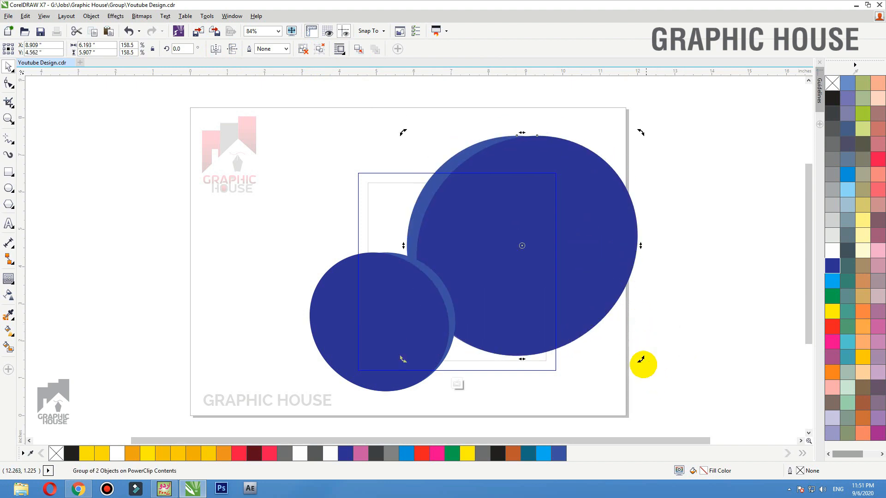
left_click_drag(641, 360, 688, 234)
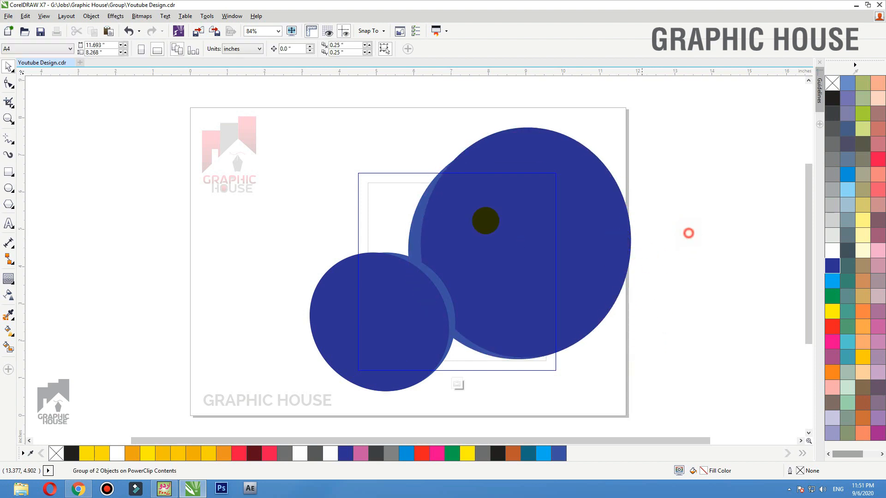
Ungroup the large circle pair, then fill its front circle green (C100 Y100) and its rear circle yellow-green
left_click(415, 233)
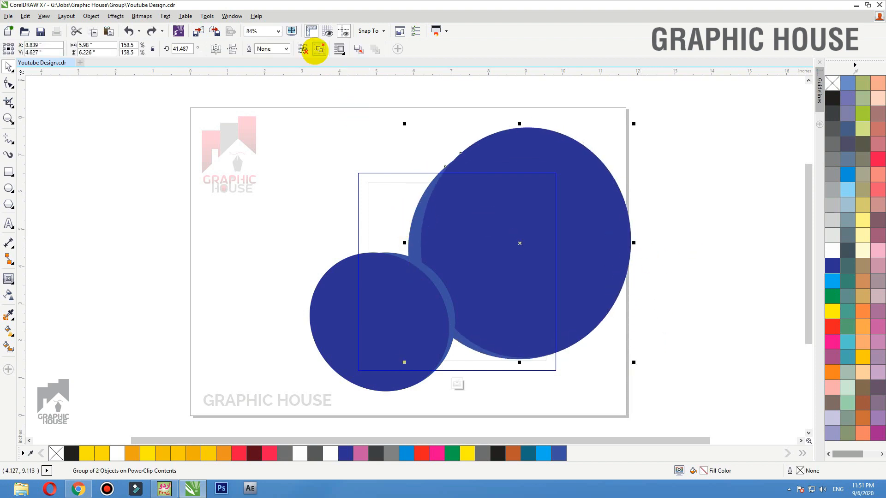
left_click_drag(491, 239, 524, 223)
key("ctrl+z")
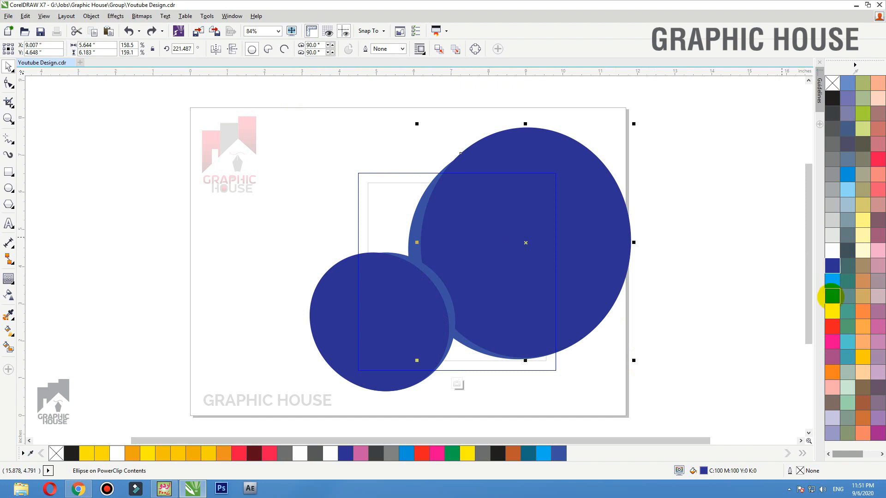
left_click(831, 296)
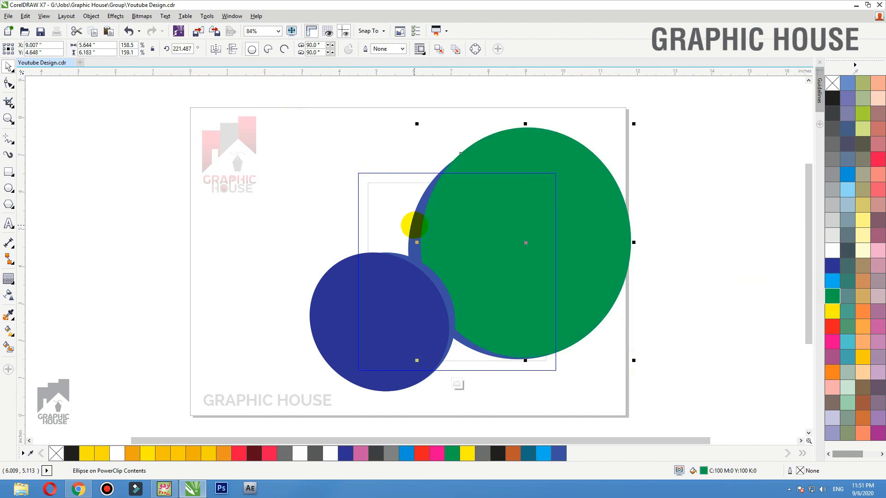
left_click(417, 223)
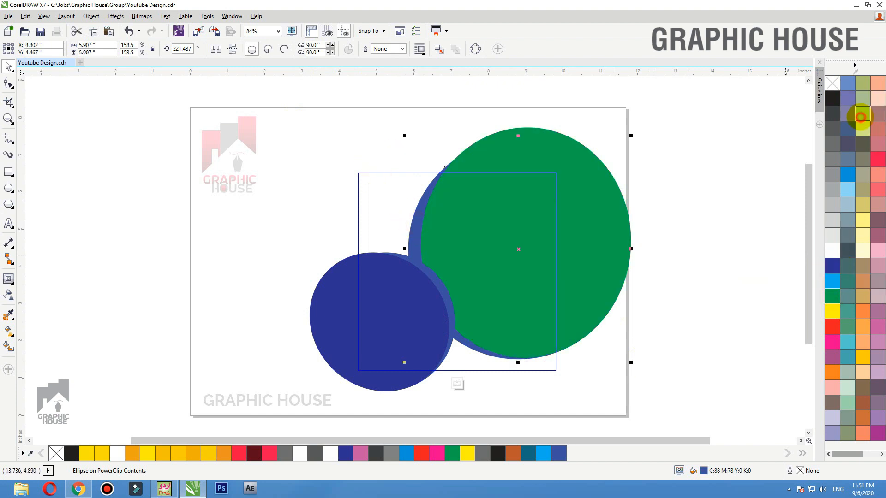
left_click(861, 116)
left_click(705, 143)
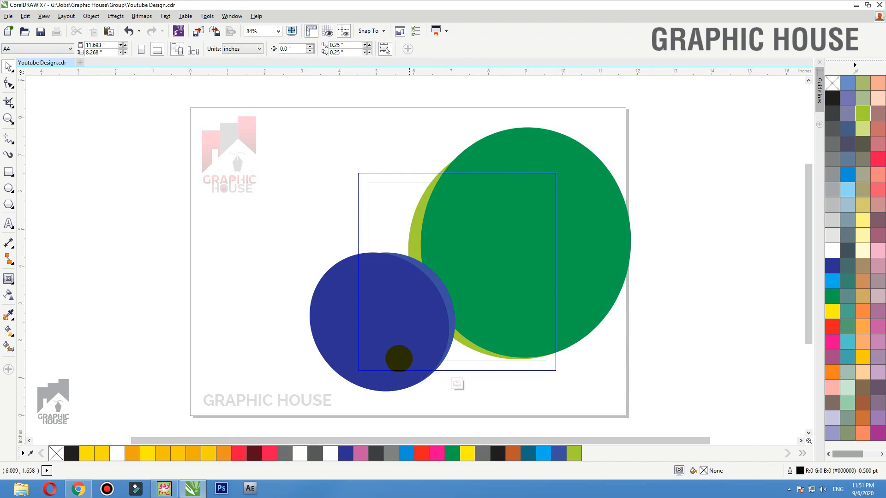
Finish editing the PowerClip contents and move the square design with its inner square off the page to the right
left_click(637, 218)
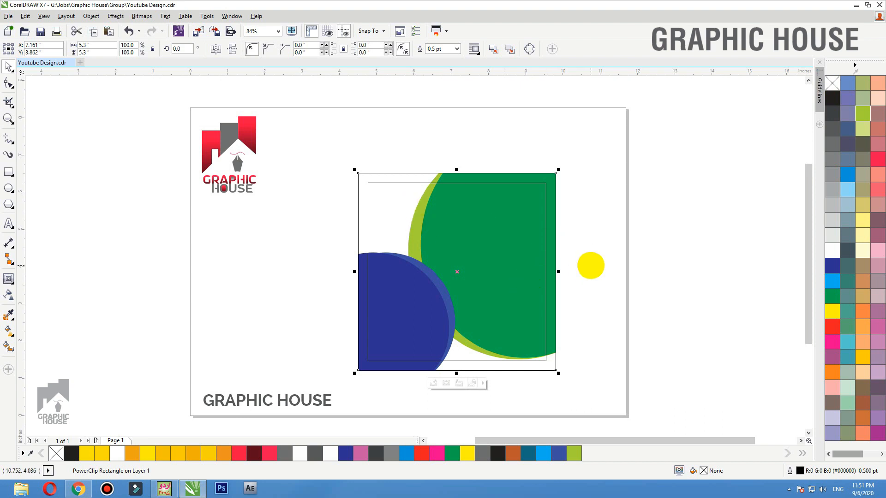
left_click_drag(636, 135, 323, 421)
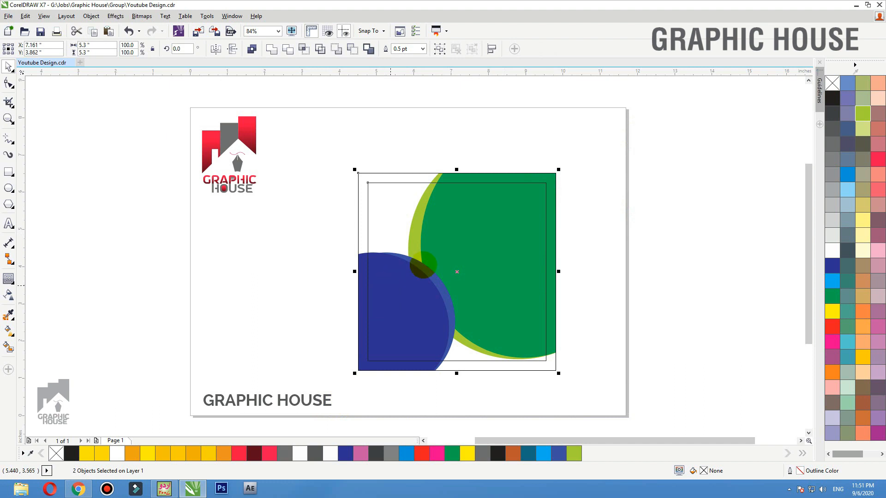
scroll(395, 271, "down", 2)
left_click_drag(676, 270, 688, 271)
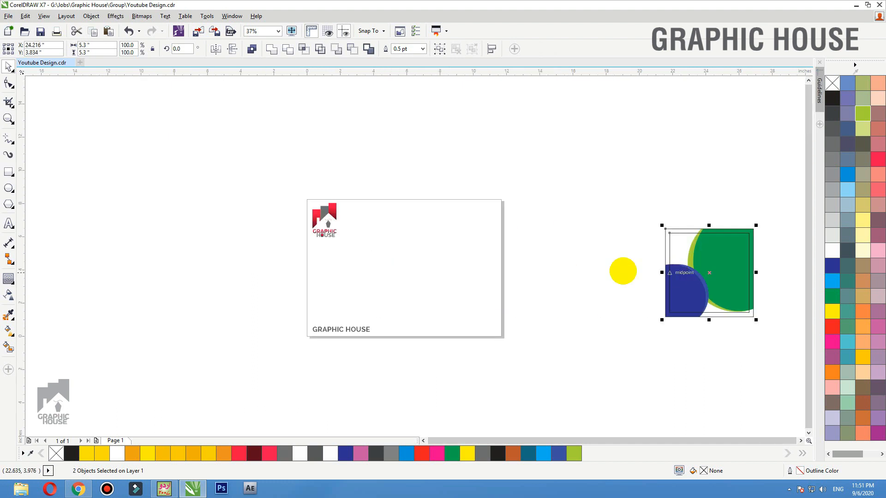
left_click(504, 235)
Draw a rectangle about 9 in wide and 4.6 in high across the page's right edge and fill it white
key("F2")
left_click_drag(700, 166, 255, 350)
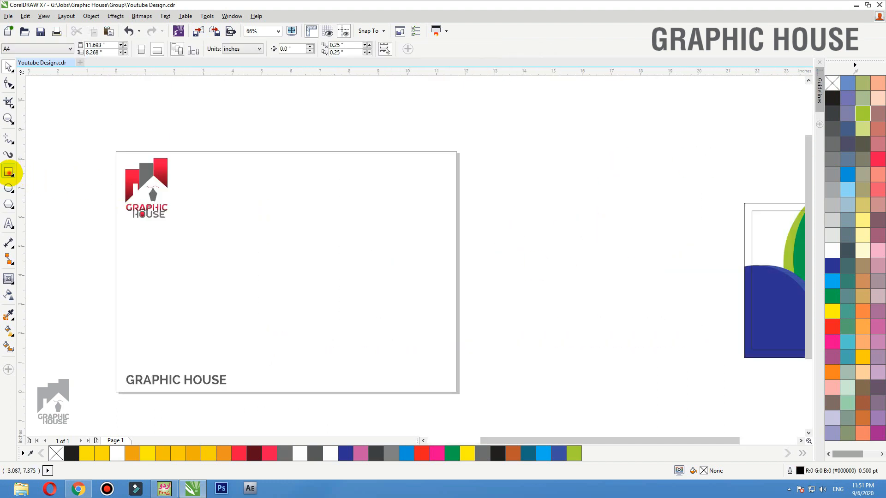
left_click(8, 172)
left_click_drag(267, 222, 529, 356)
key("space")
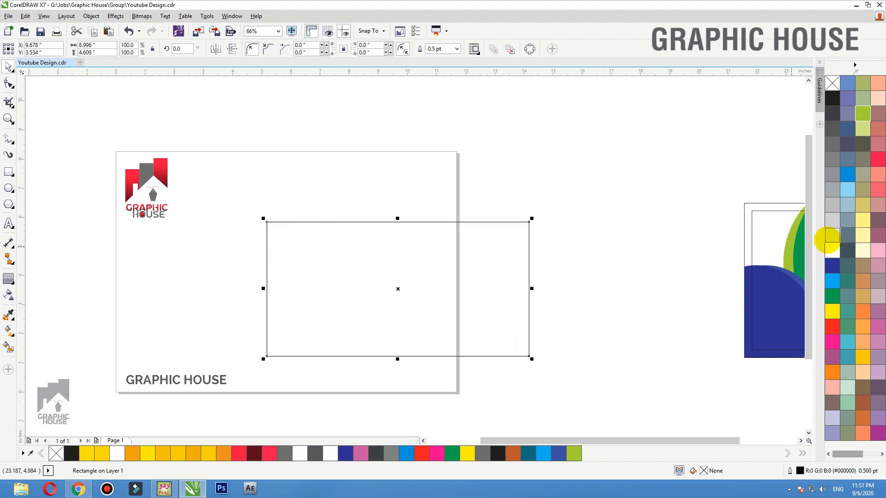
left_click(827, 249)
left_click(561, 175)
Draw a second rectangle about 4.3 by 5.4 in overlapping the white rectangle's left half and convert it to curves
key("F2")
left_click_drag(641, 184, 187, 417)
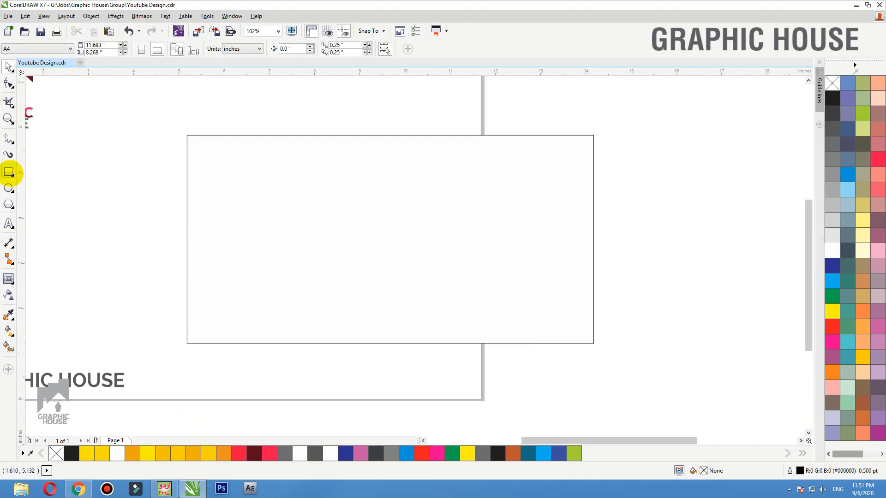
left_click(8, 172)
left_click_drag(175, 118, 371, 362)
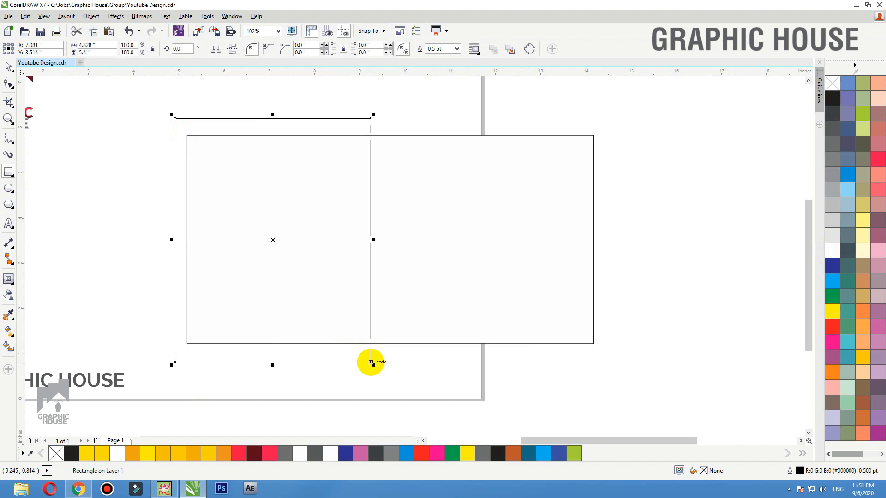
left_click(8, 66)
key("ctrl+q")
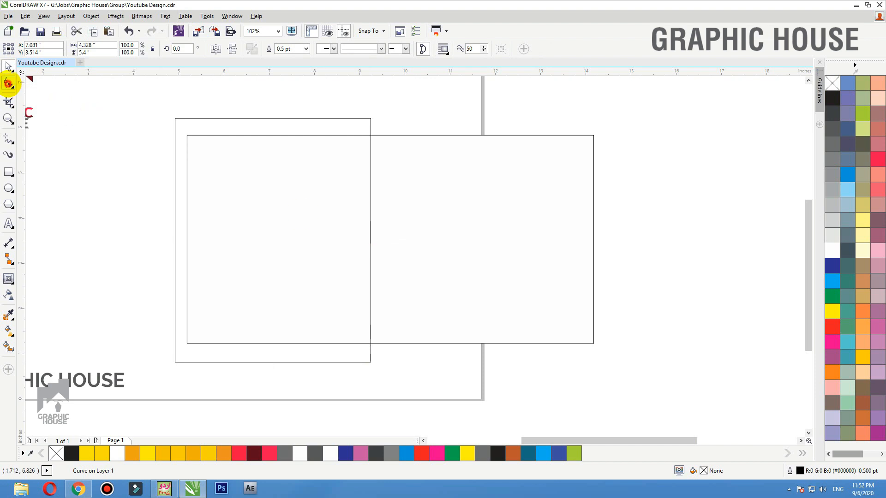
Lower the shape's upper-right corner node, convert its sides to curves, and bend the right side outward and the top side downward
left_click(8, 83)
left_click_drag(390, 88, 371, 177)
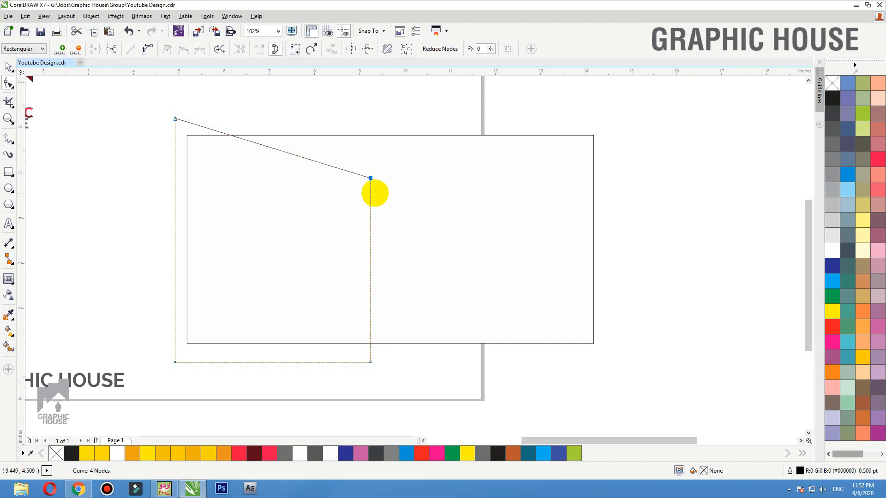
left_click_drag(462, 107, 104, 374)
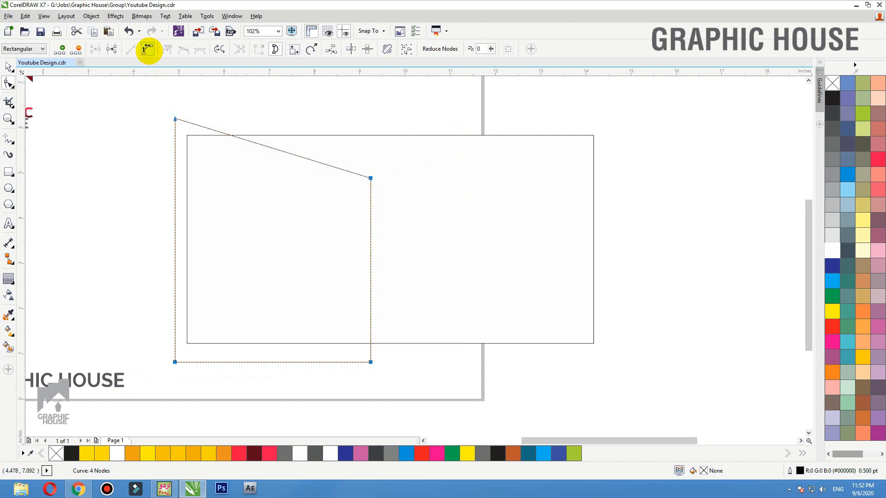
left_click(147, 49)
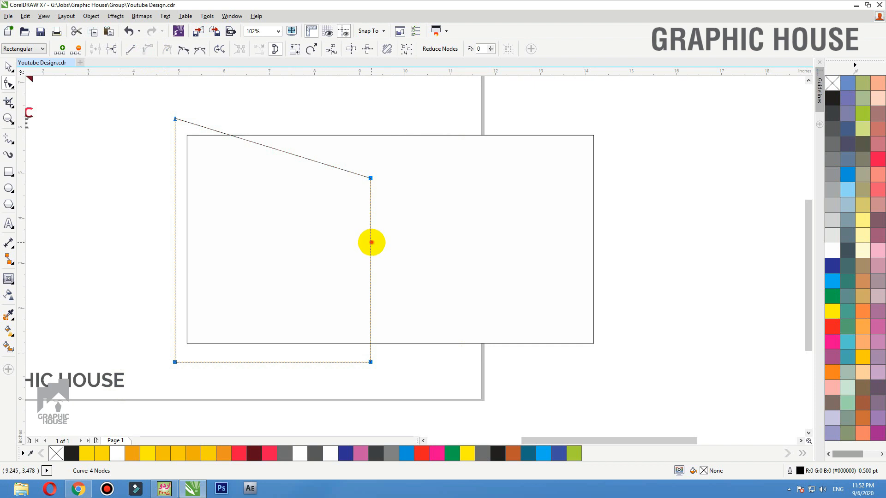
left_click_drag(372, 243, 389, 242)
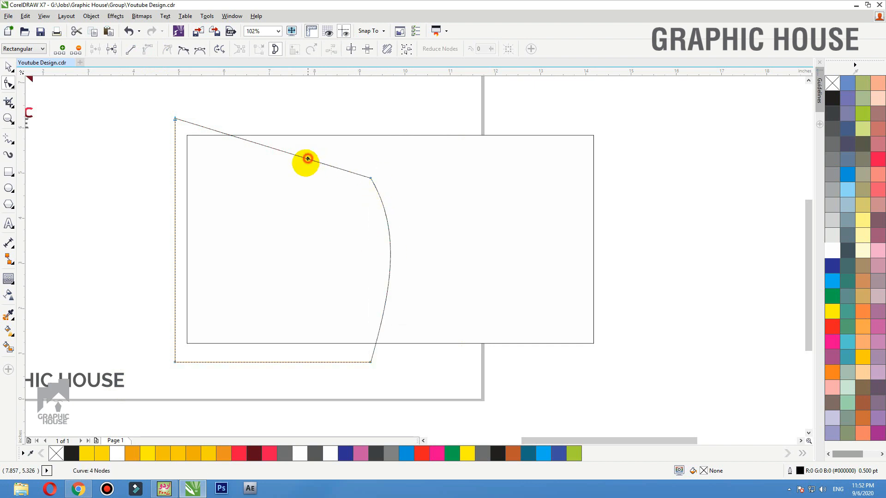
left_click_drag(308, 158, 300, 180)
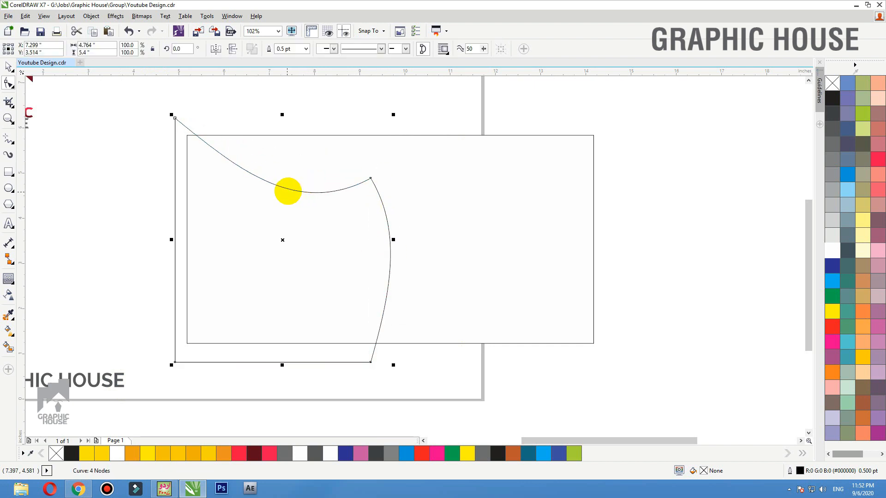
PowerClip the curved shape inside the white rectangle, then edit the contents to fill it deep yellow (M20 Y100) without outline
right_click(288, 191)
left_click(316, 165)
left_click(326, 138)
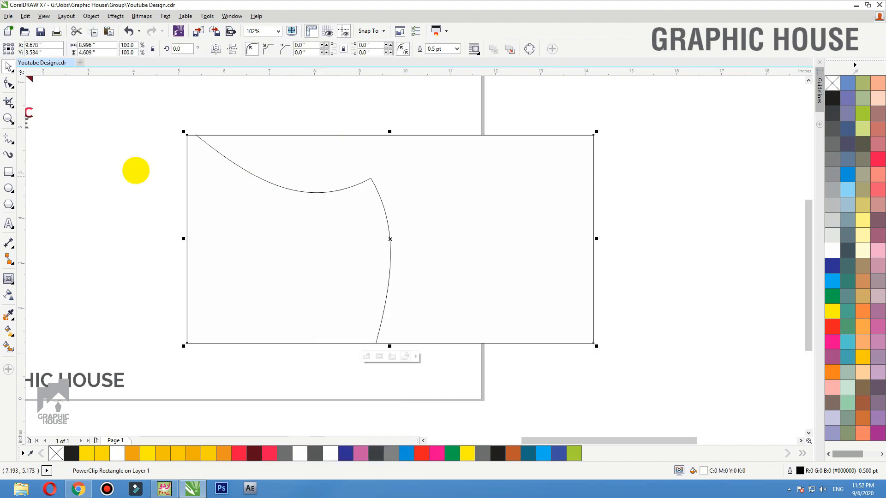
left_click(282, 207, "ctrl")
left_click(283, 249)
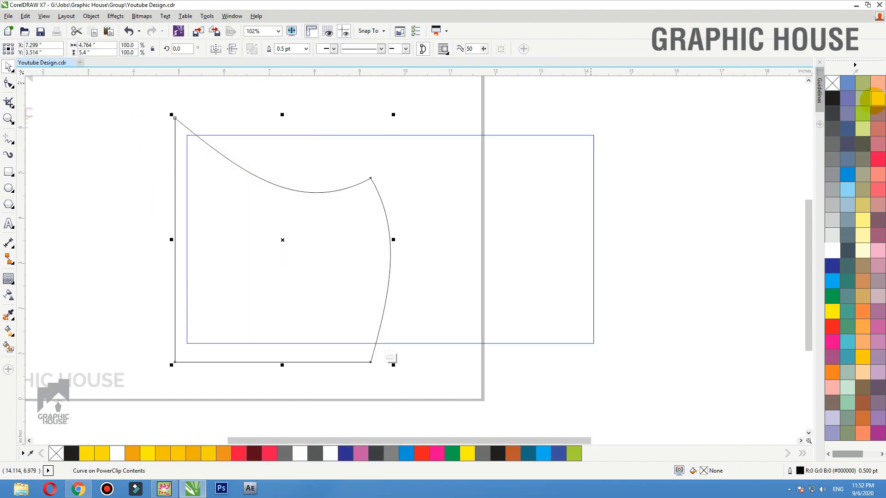
left_click(862, 357)
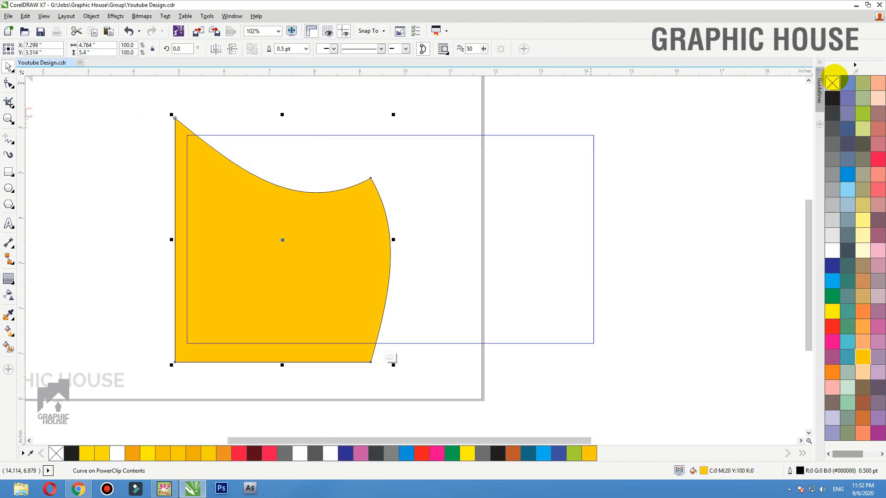
right_click(833, 82)
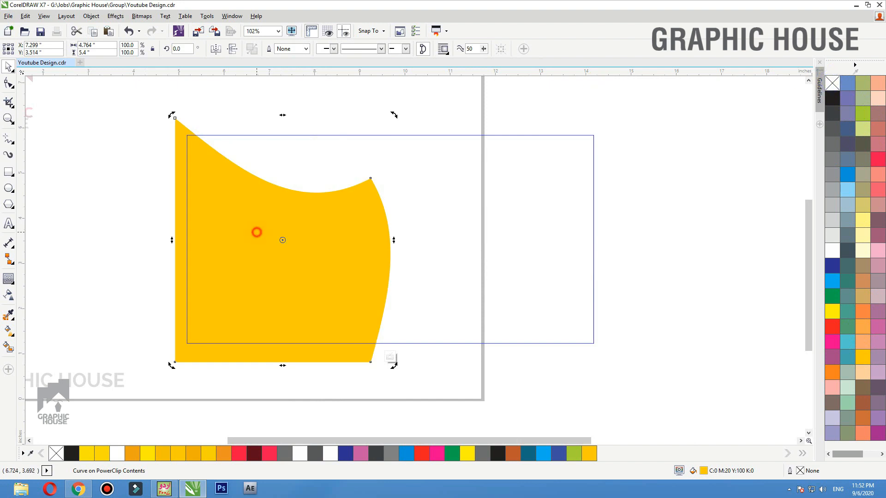
Duplicate the yellow shape with a slight vertical skew, fill the copy orange (M60 Y100), and place it behind the original
left_click_drag(172, 240, 172, 229)
left_click(832, 372)
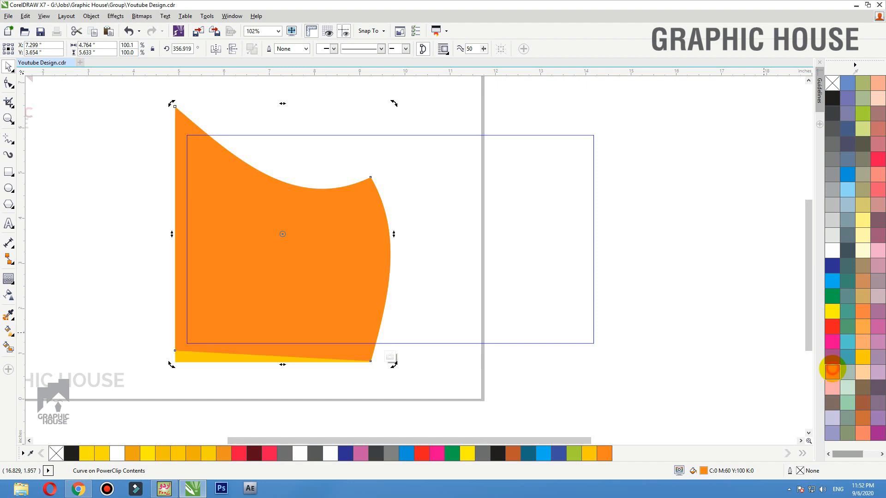
key("ctrl+Page_Down")
left_click(136, 220)
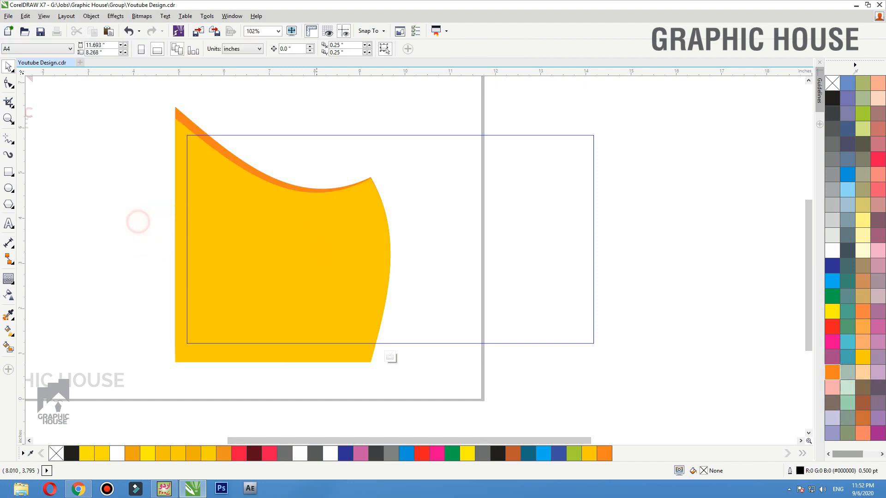
Add a slightly horizontally skewed copy of the yellow shape, filled pale yellow (Y60), behind the original and finish editing the PowerClip
left_click(323, 252)
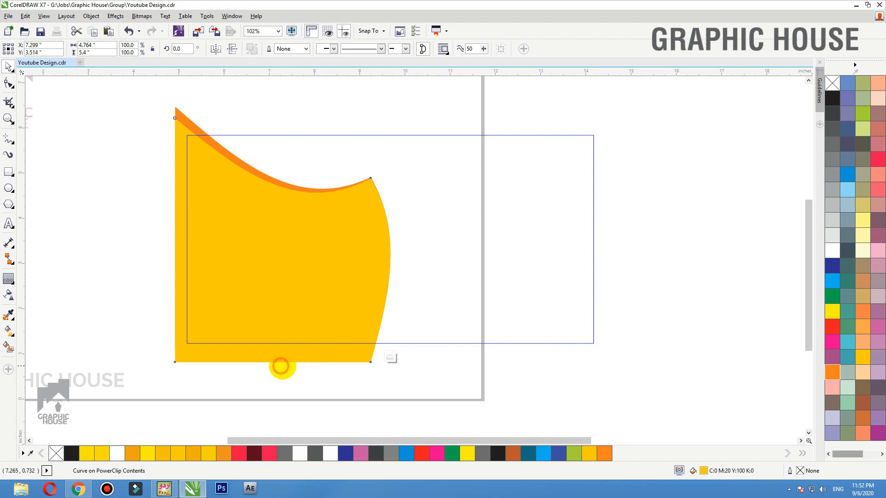
left_click_drag(281, 365, 305, 367)
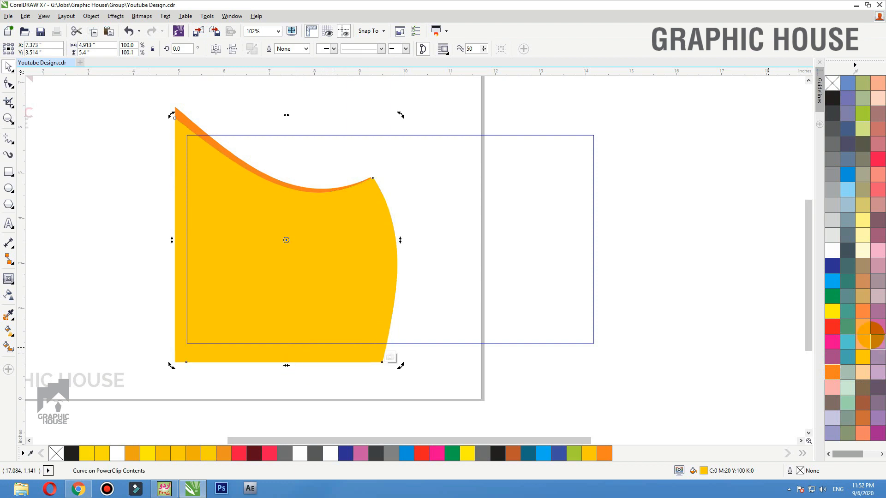
left_click(861, 221)
key("ctrl+Page_Down")
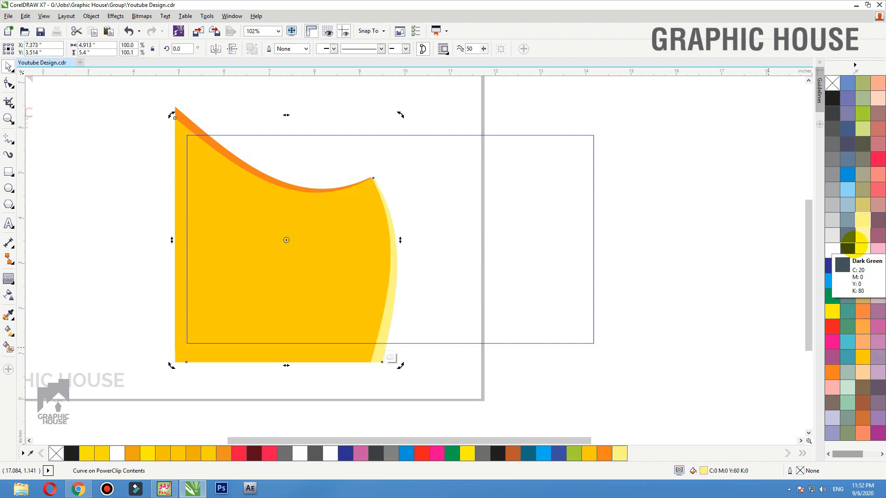
left_click(677, 200)
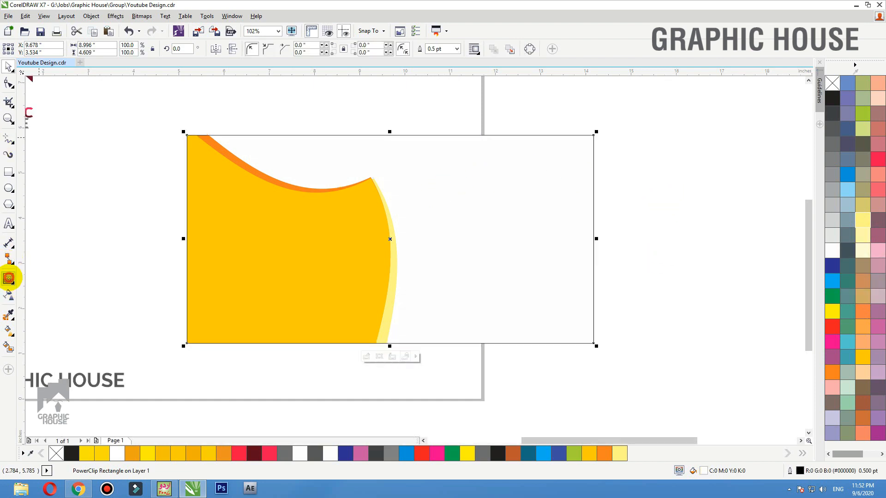
Add a one-step inside contour of about 0.24 in to the rectangle, break it apart, and remove the inner rectangle's fill
left_click(8, 279)
mouse_move(187, 239)
left_mouse_down()
mouse_move(243, 204)
mouse_move(202, 221)
mouse_move(192, 238)
left_mouse_up()
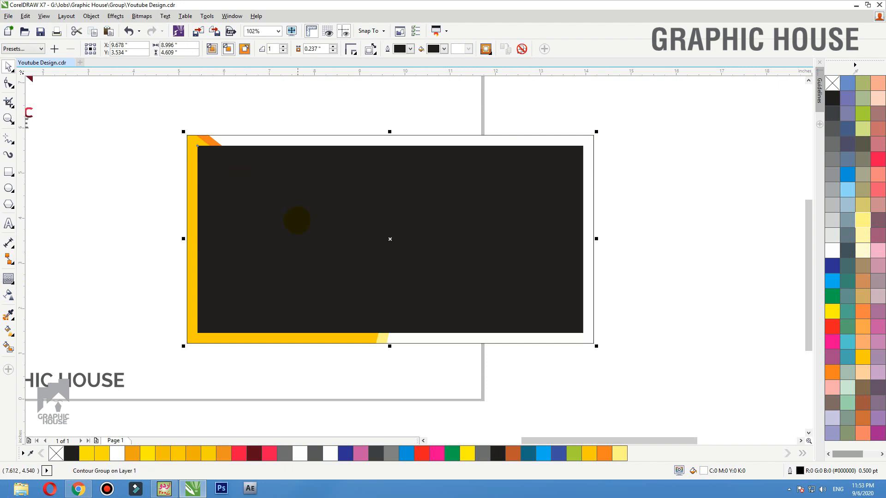
key("ctrl+k")
left_click(273, 352)
left_click(281, 303)
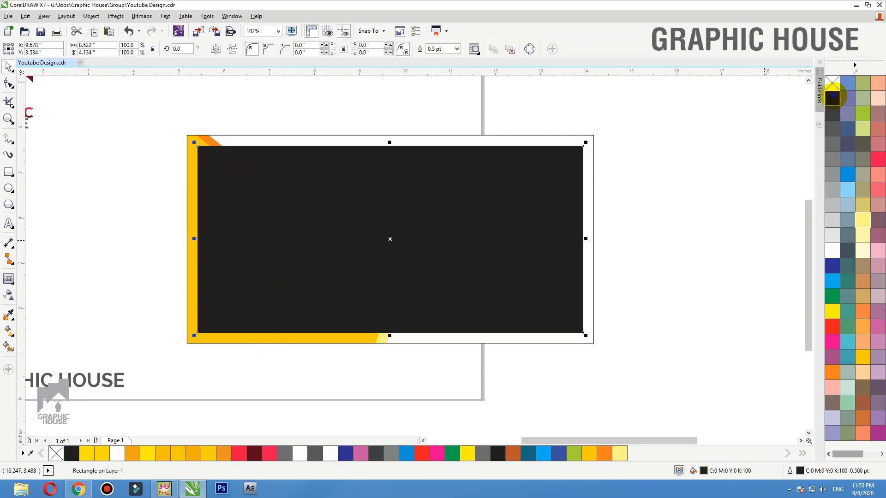
left_click(833, 85)
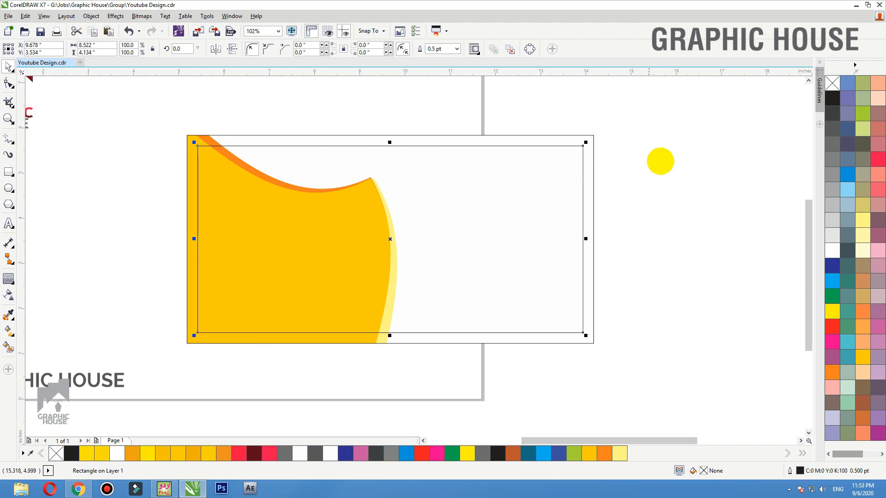
left_click(665, 155)
Place a copy of the yellow rectangular design and its inner frame in the empty area below the square design
left_click_drag(633, 104, 185, 372)
scroll(388, 194, "down", 2)
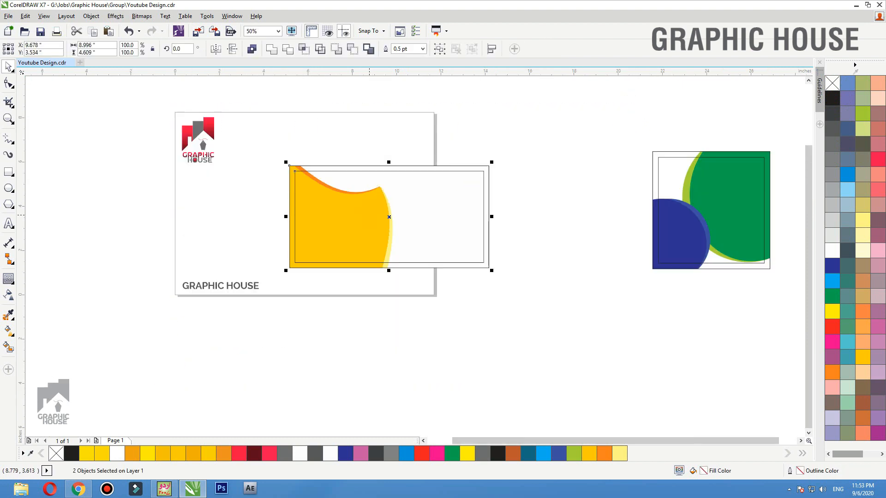
left_click_drag(366, 207, 681, 320)
right_click(680, 320)
left_click(518, 169)
Edit the original rectangle's PowerClip contents and delete the pale yellow and deep yellow shapes
left_click_drag(531, 139, 245, 303)
left_click(441, 162)
key("F2")
left_click_drag(500, 144, 199, 291)
double_click(273, 137)
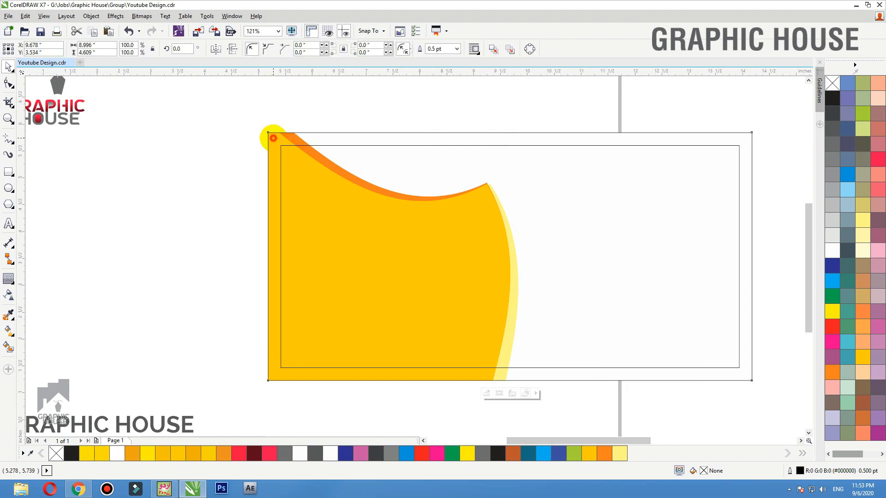
left_click(335, 204)
double_click(379, 286)
key("space")
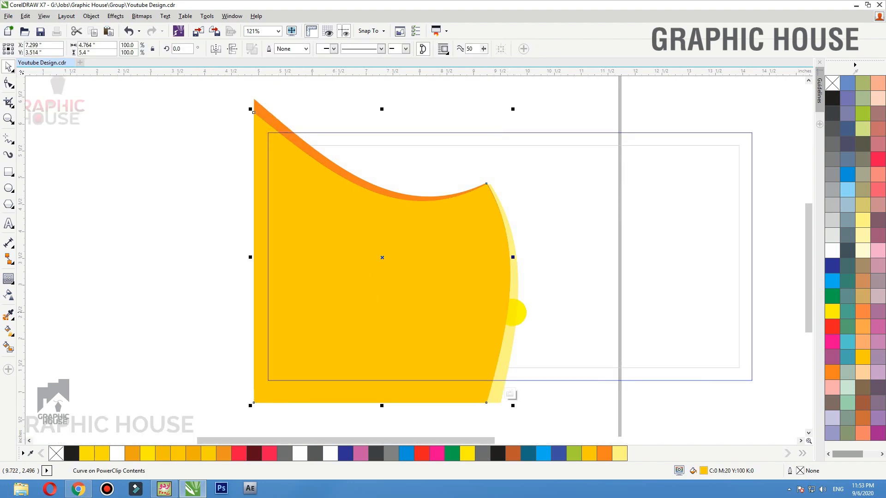
left_click(515, 314)
key("Delete")
left_click(492, 313)
key("Delete")
Fill the orange shape black (K100) and bend its right edge deeply inward below the upper-right corner
left_click(455, 252)
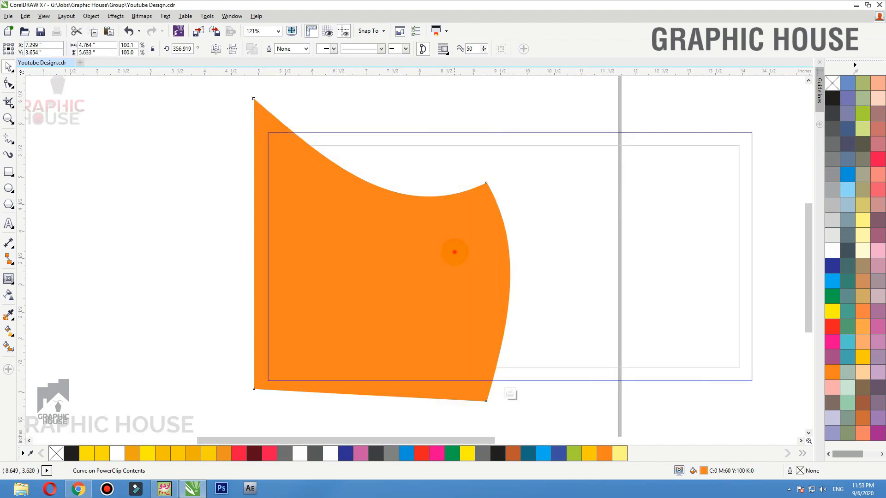
left_click(833, 98)
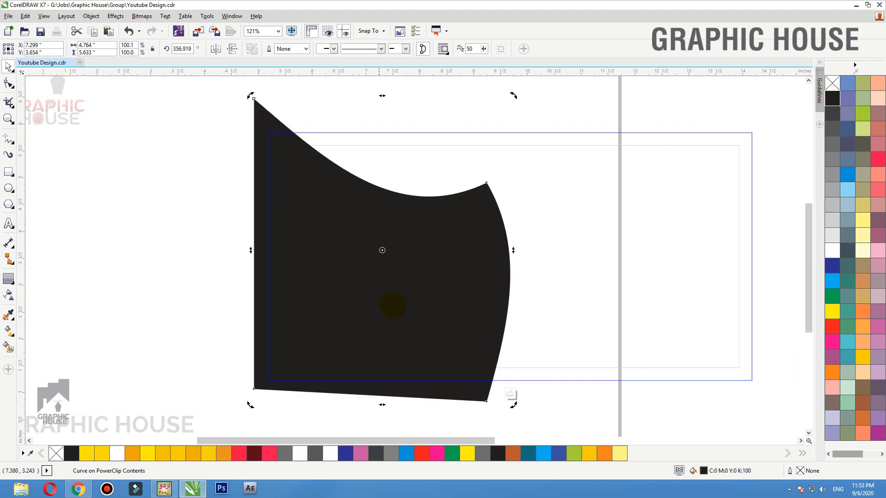
double_click(398, 305)
left_click_drag(546, 172, 447, 210)
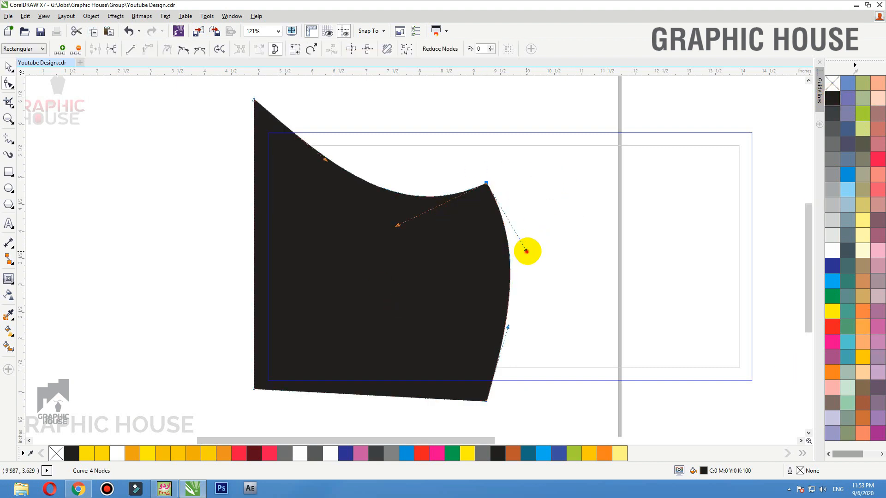
left_click_drag(526, 250, 334, 244)
key("space")
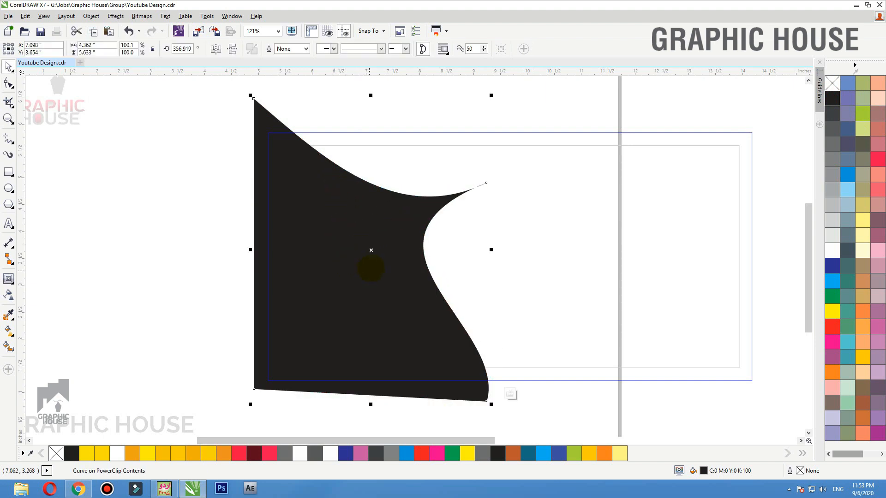
Duplicate the black shape slightly down and to the left, then fill the rear shape dark gray (K80)
left_click_drag(383, 260, 379, 262)
right_click(379, 262)
left_click(462, 136)
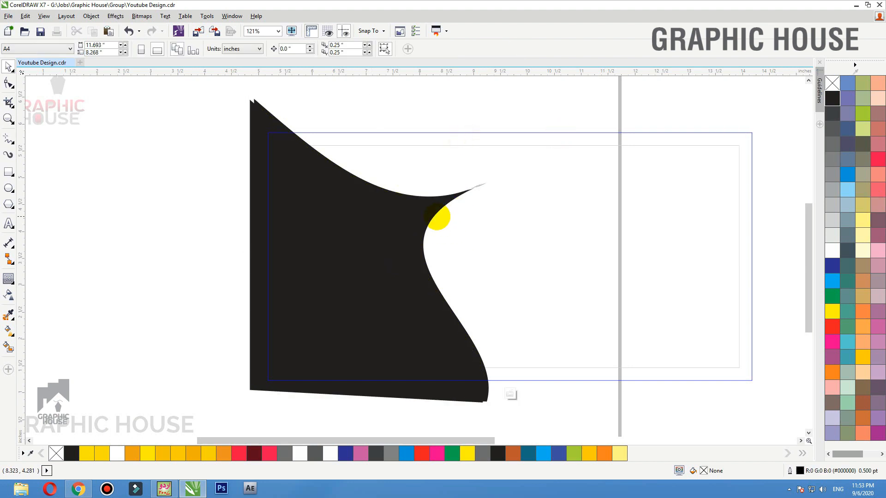
left_click(435, 215)
left_click(831, 130)
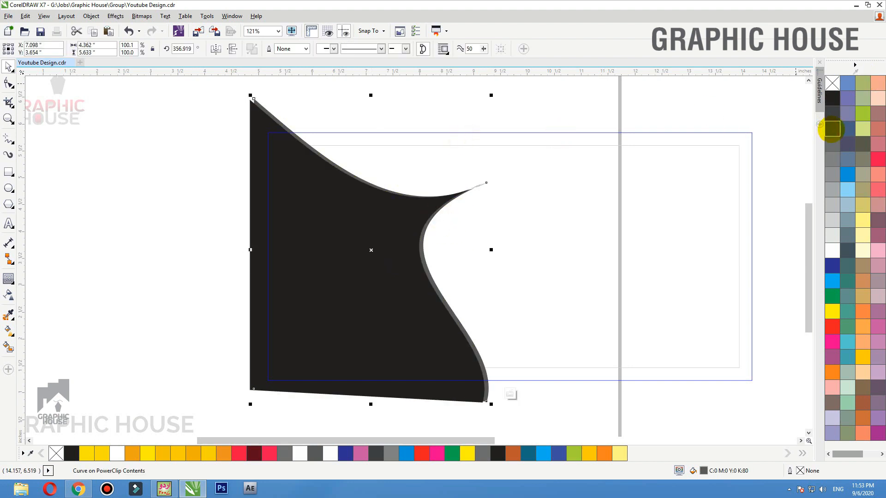
Lighten the rear gray shape to K70 and nudge the black shape slightly further left and down
left_click(526, 130)
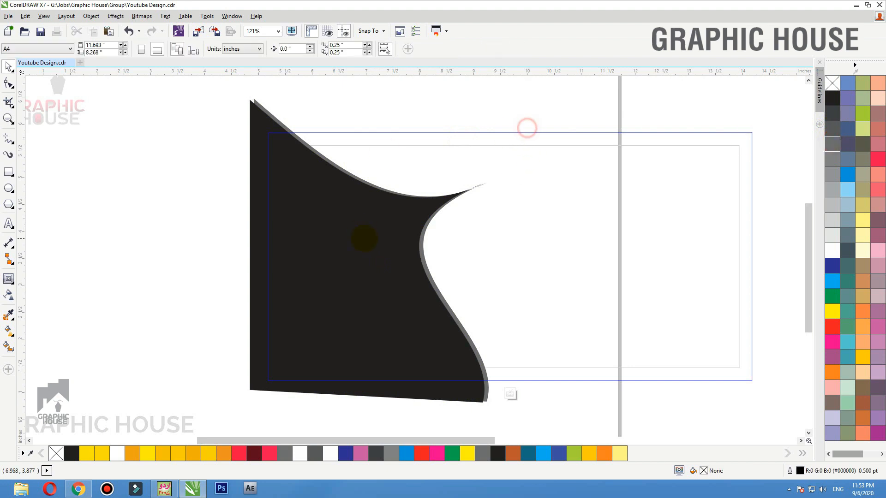
left_click(364, 239)
left_click(455, 117)
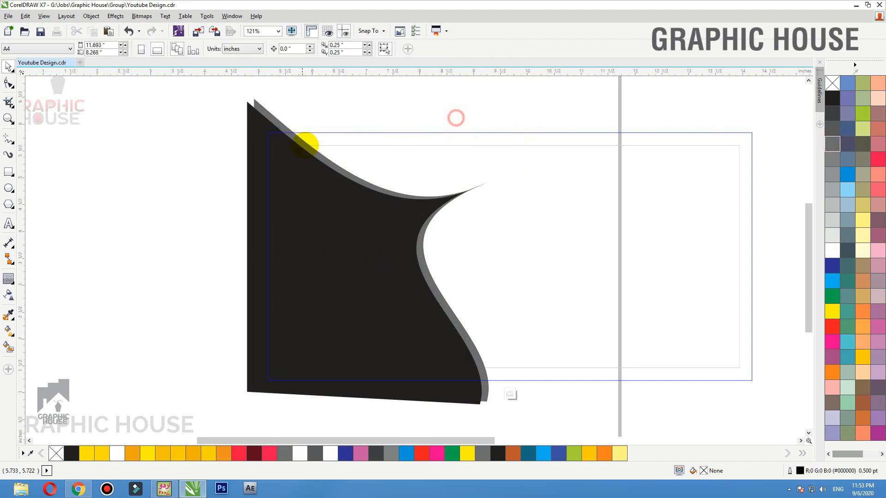
Duplicate the gray shape toward the lower left, scale it to about 63%, and position it over the black shape's lower-left area
left_click_drag(317, 152, 229, 258)
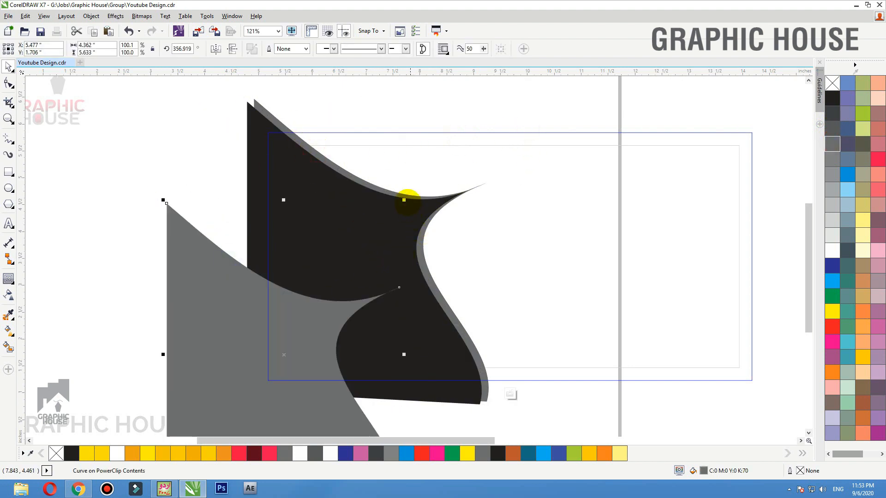
left_click_drag(404, 200, 362, 255)
left_click_drag(302, 346, 314, 334)
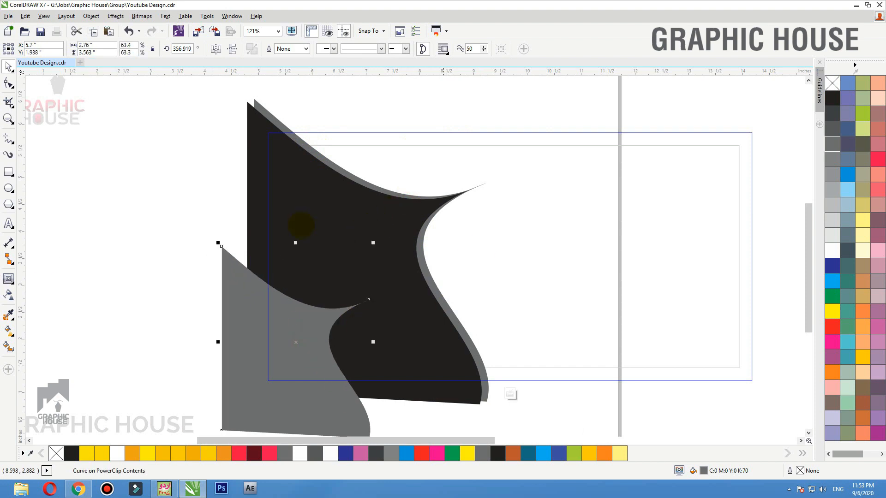
Apply a linear transparency to the small gray shape, fading from opaque at the lower left to fully transparent at the upper right
left_click(8, 295)
left_click_drag(268, 399, 366, 317)
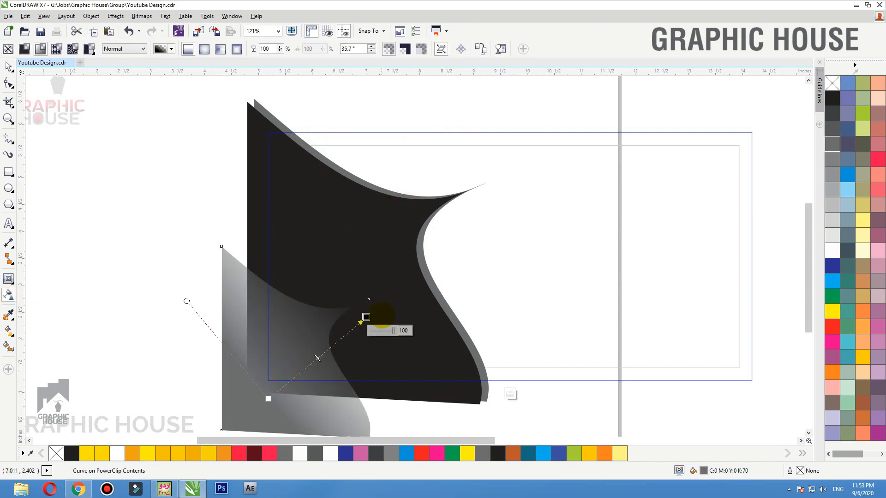
left_click(259, 404)
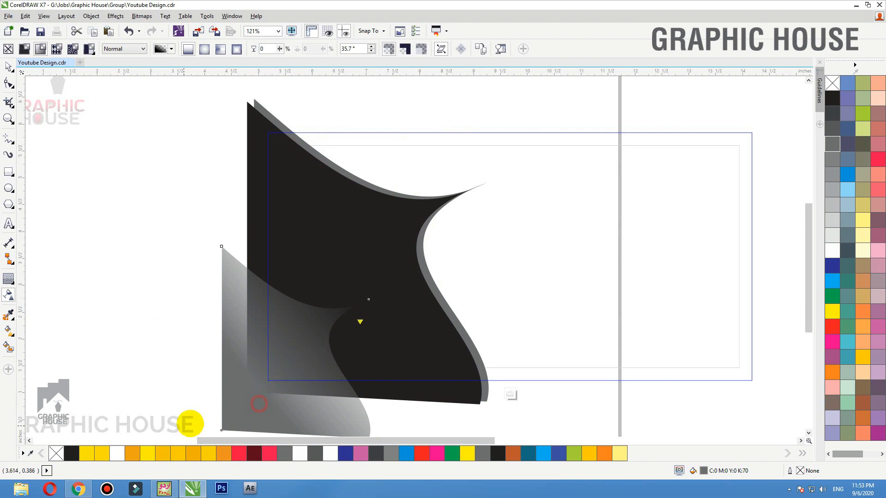
left_click_drag(190, 424, 188, 425)
key("space")
left_click(147, 228, "ctrl")
left_click(154, 231)
Group the large black and gray shapes and place a copy of them toward the upper right
scroll(177, 186, "down", 1)
left_click_drag(178, 147, 537, 366)
left_click(349, 342, "ctrl")
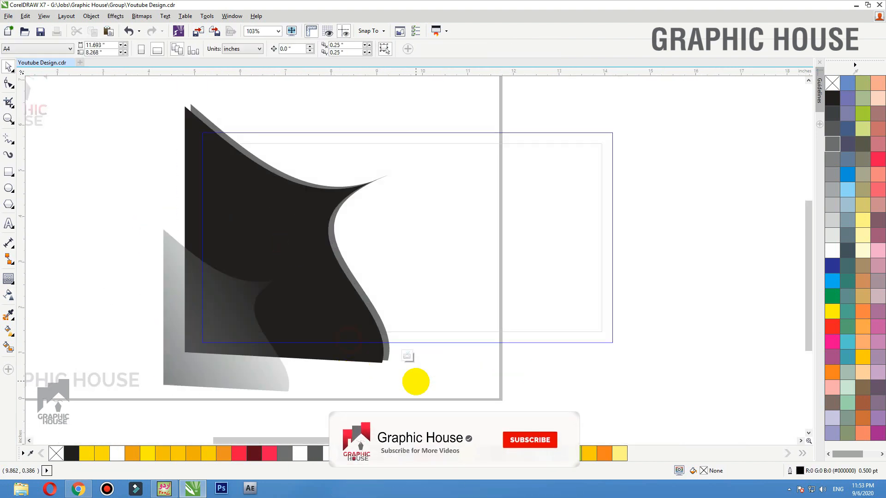
left_click_drag(403, 366, 475, 273)
key("ctrl+g")
right_click(475, 273)
Flip the copied group horizontally and vertically and scale it to about 2.44 × 3.09 in
left_click(234, 53)
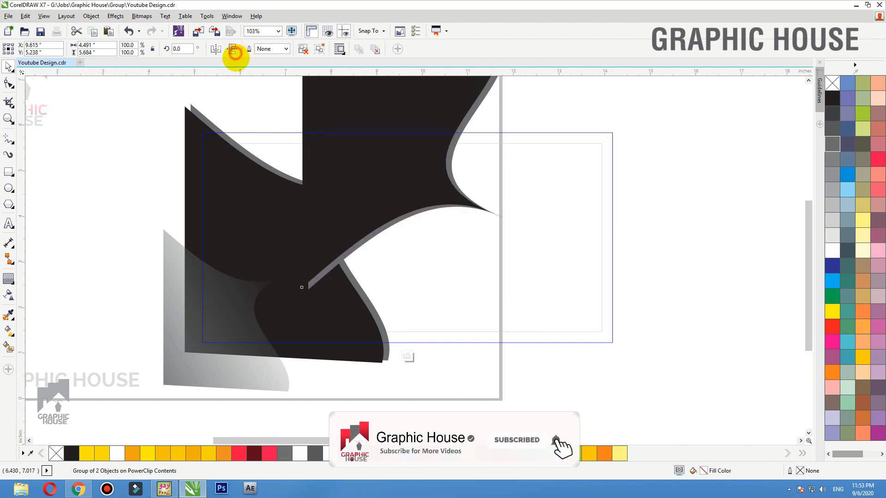
left_click_drag(297, 291, 313, 198)
left_click(232, 48)
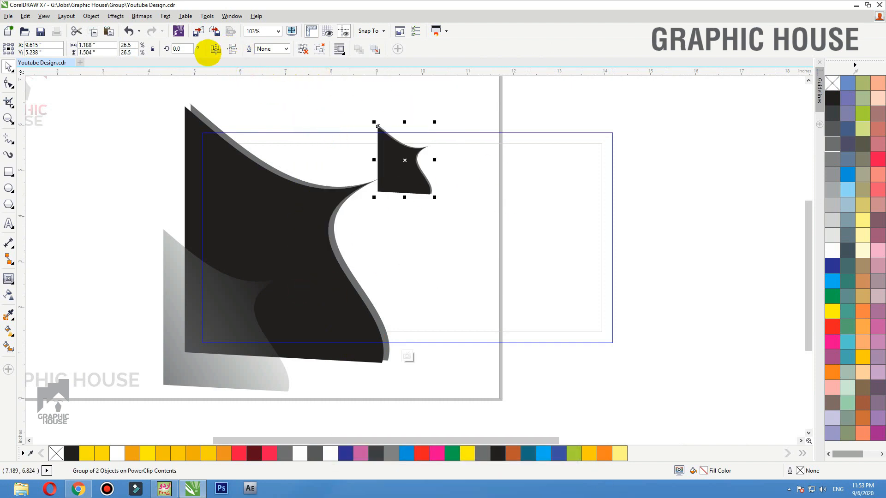
left_click(214, 50)
left_click_drag(435, 122, 469, 87)
left_click(445, 146)
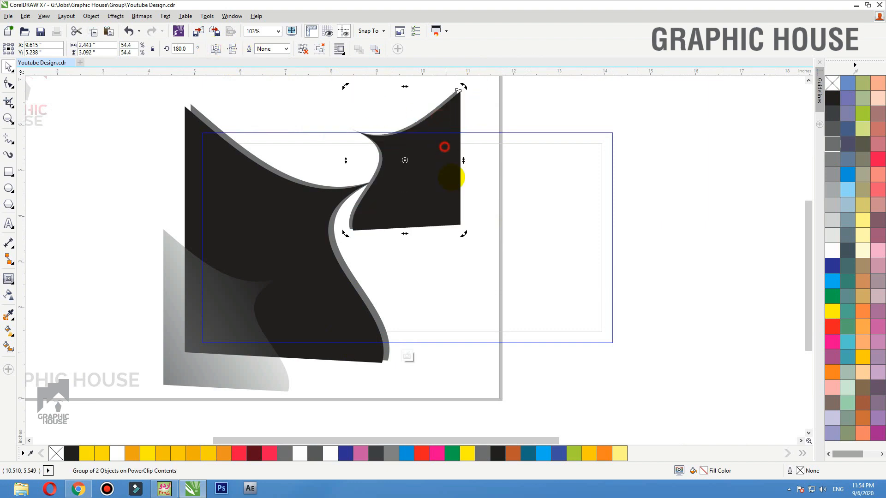
Rotate the copied group, place it across the rectangle's upper-right corner, and finish editing the PowerClip contents
left_click_drag(464, 234, 481, 114)
left_click_drag(457, 172, 629, 141)
left_click(645, 264, "ctrl")
left_click(645, 265)
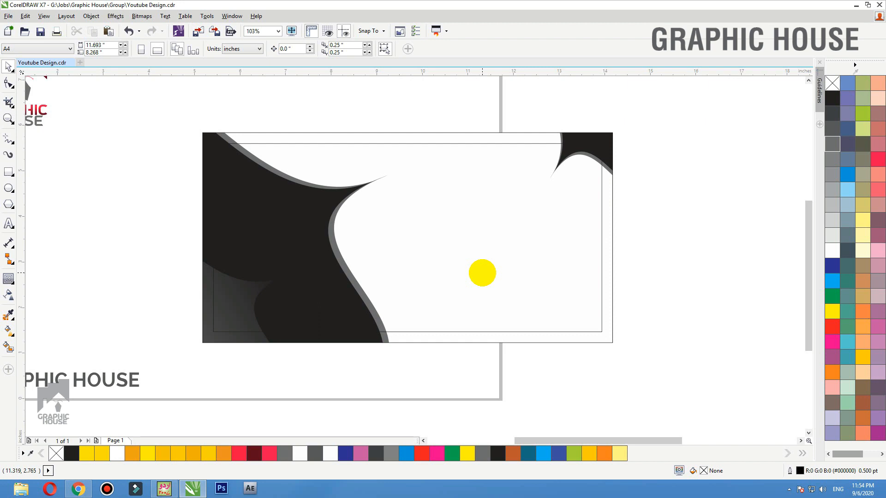
Place a copy of the black rectangular design and its inner frame in the empty area above the square design
scroll(422, 259, "down", 5)
left_click_drag(240, 185, 375, 285)
left_click_drag(297, 237, 525, 179)
left_click(383, 195)
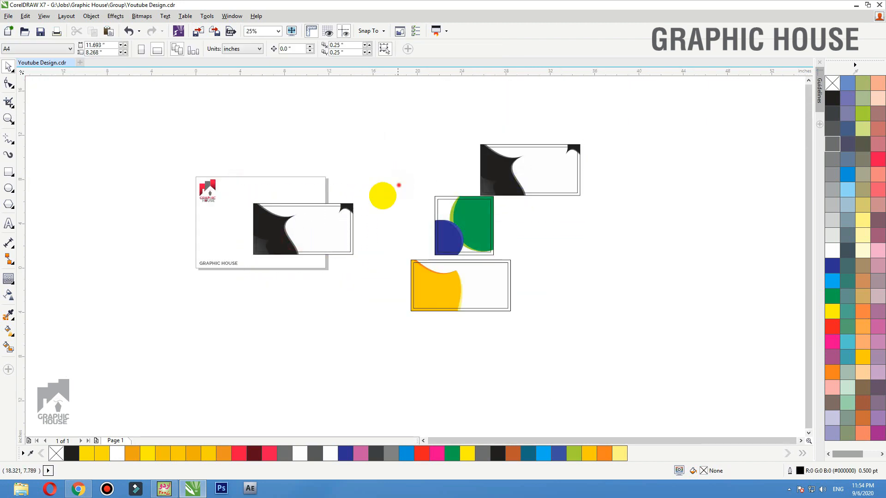
Clear the PowerClip contents from the original black design's rectangle, keeping only the empty frame and its inner border
left_click_drag(399, 185, 217, 262)
scroll(229, 240, "down", 1)
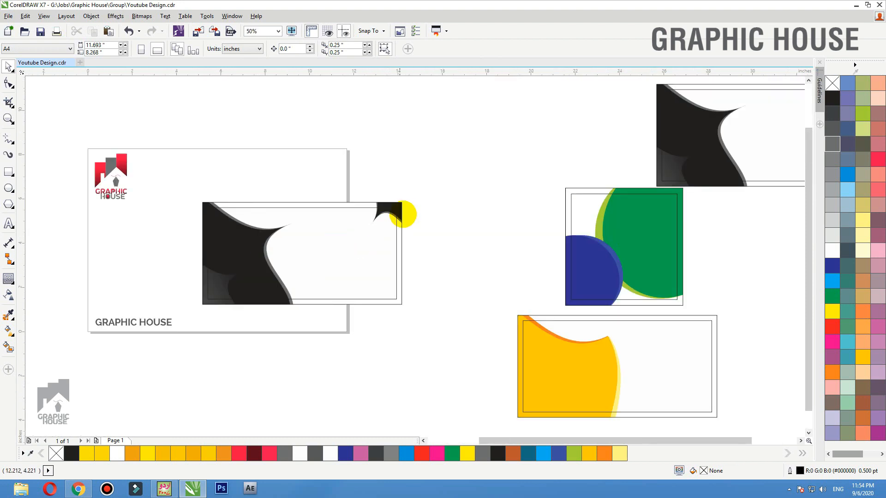
left_click(399, 206)
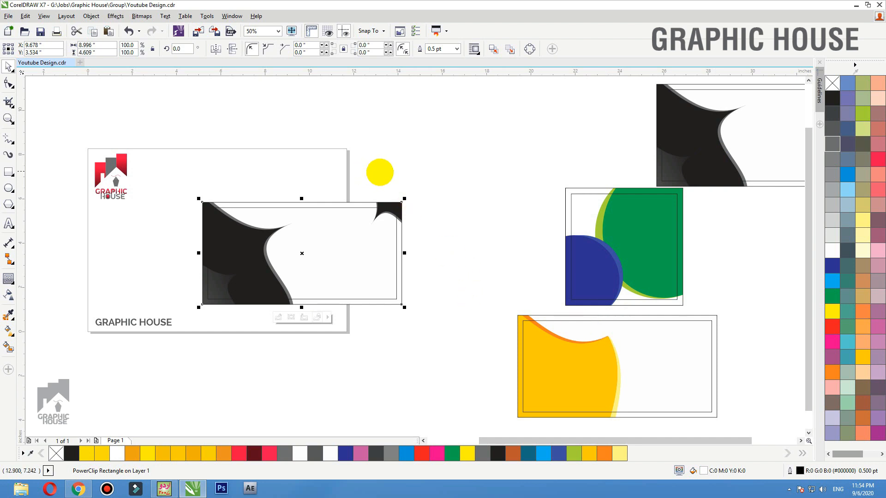
key("ctrl+z")
left_click_drag(420, 181, 163, 327)
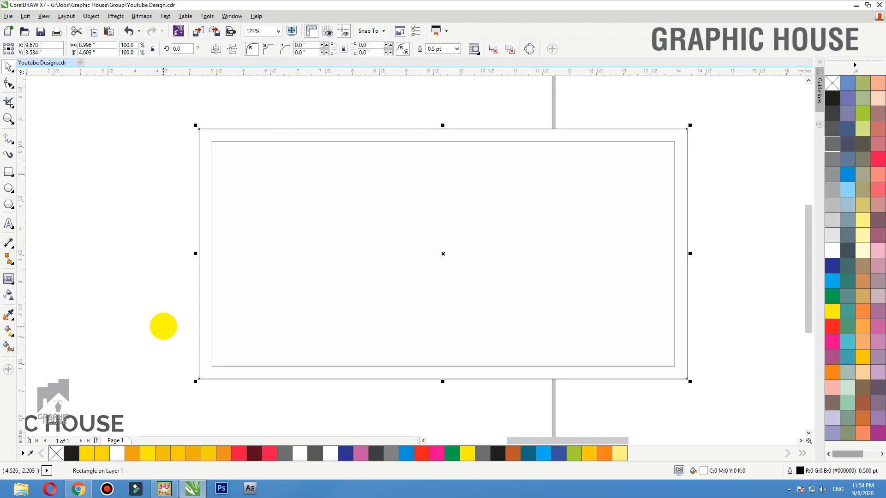
Draw a rectangle about 3.2 × 5.08 in over the frame's left part, extending past its edges, and convert it to curves
left_click(8, 172)
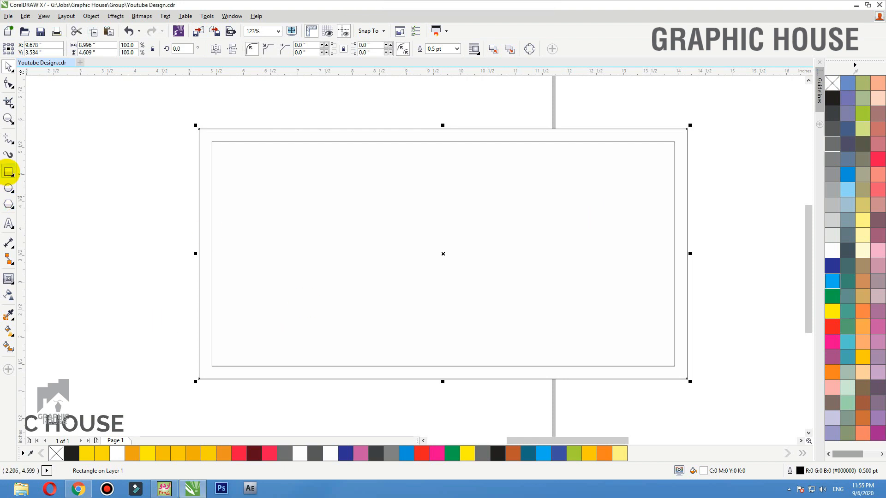
left_click_drag(187, 118, 360, 394)
key("space")
key("ctrl+q")
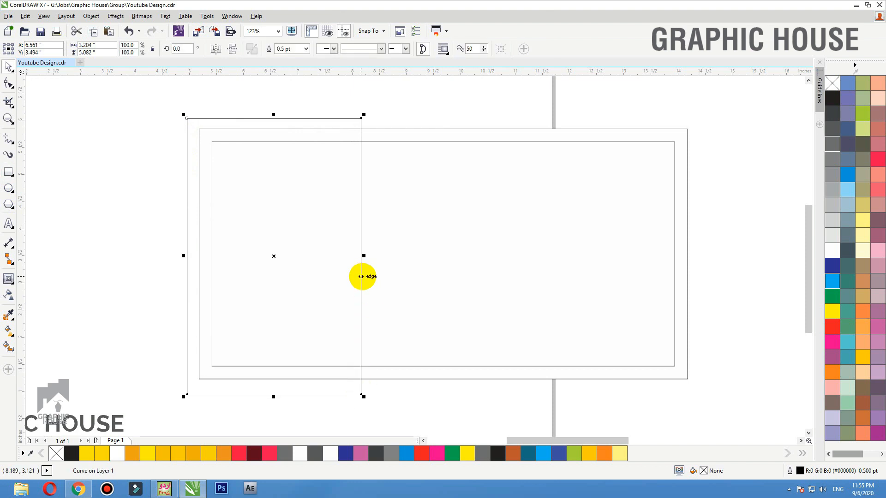
Add a node midway along the new rectangle's right edge and convert that edge's segments to curves
key("F10")
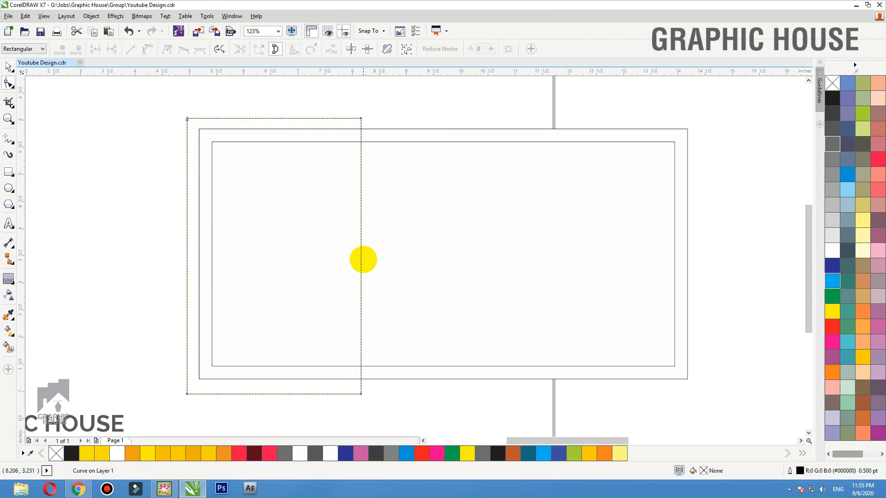
double_click(361, 252)
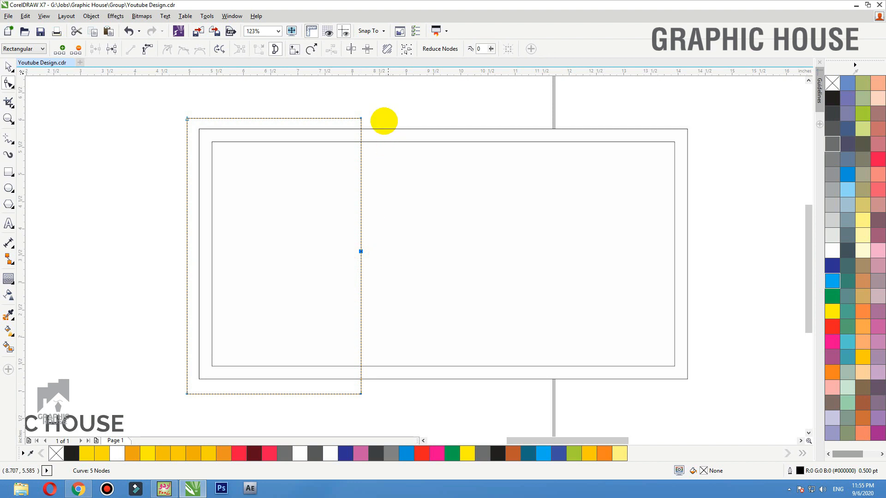
left_click_drag(385, 105, 307, 401)
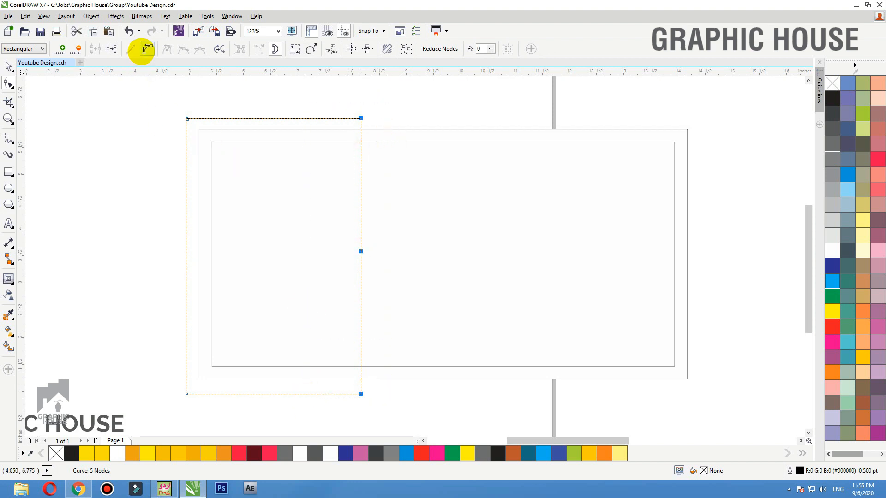
left_click(146, 49)
left_click(361, 251)
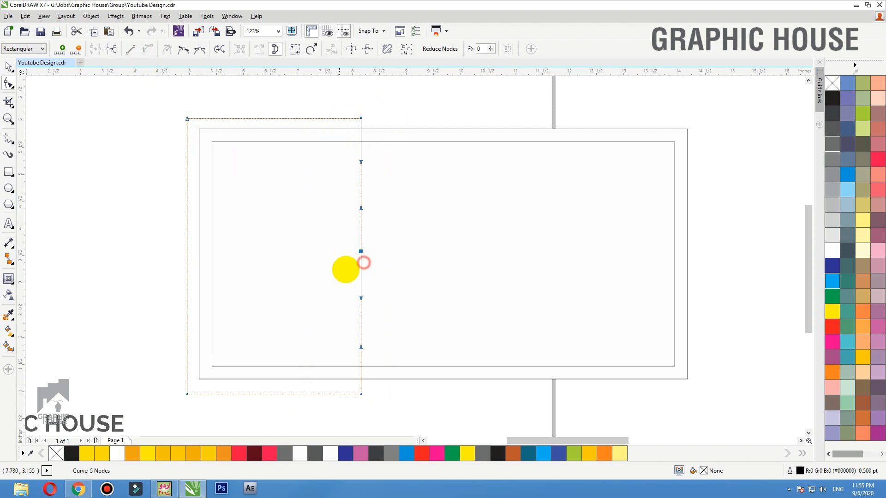
Bend the right edge into an S-curve, adding one node below and one above its midpoint to form a wavy outline
left_click_drag(361, 298, 389, 294)
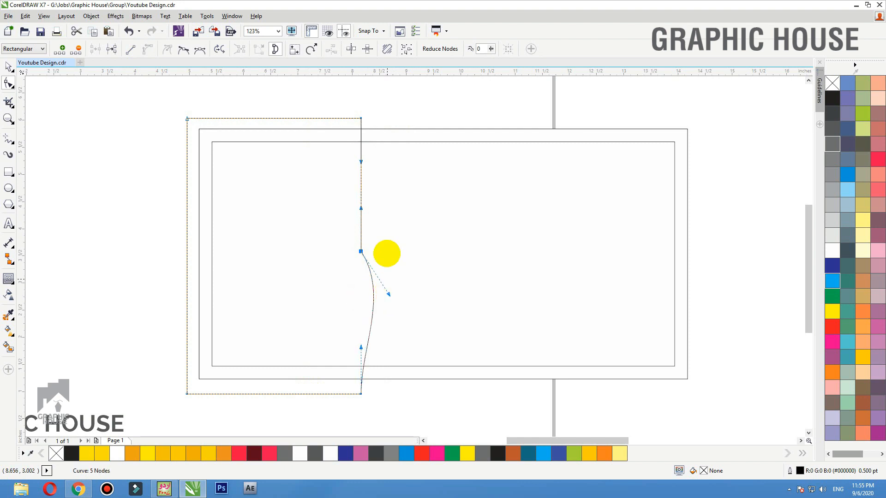
left_click_drag(361, 208, 311, 231)
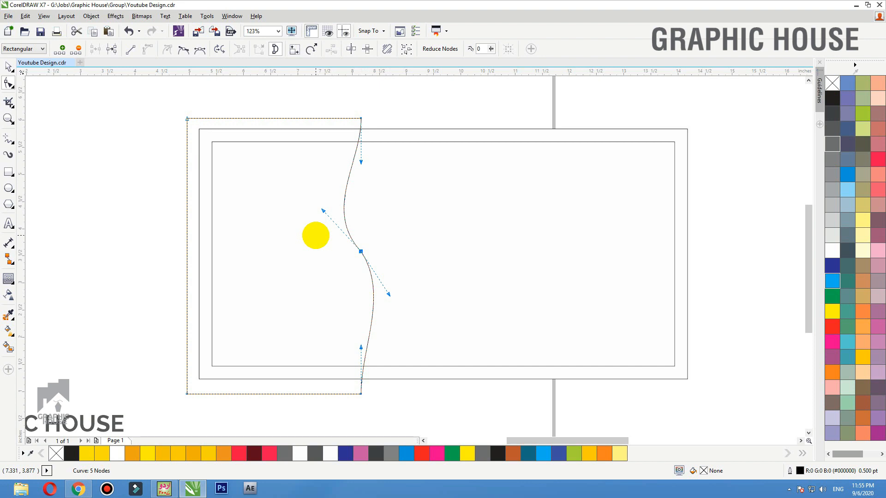
double_click(370, 330)
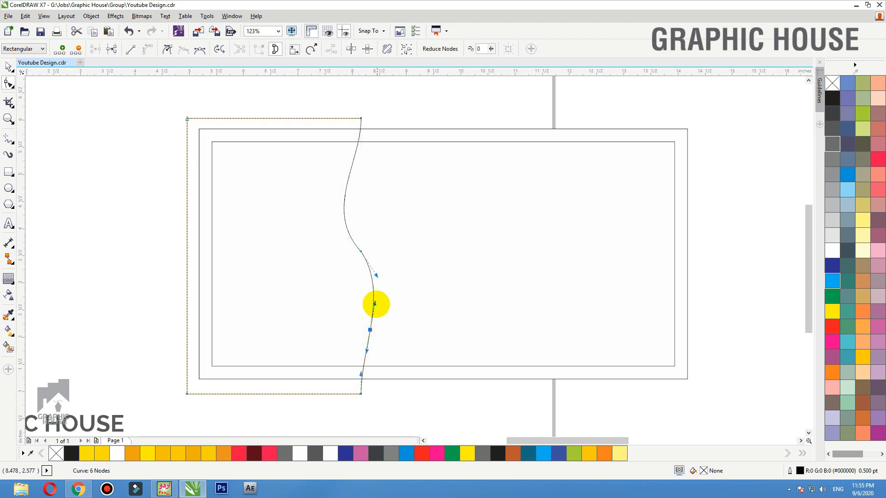
left_click_drag(374, 305, 397, 323)
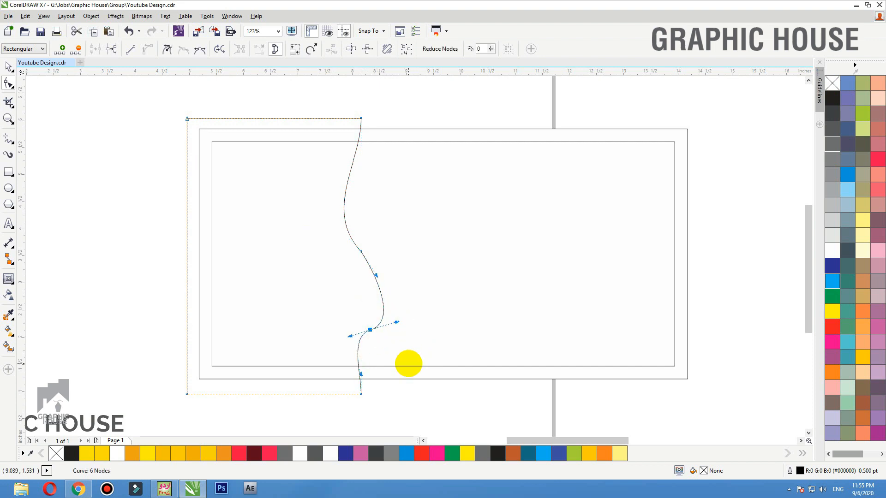
double_click(355, 153)
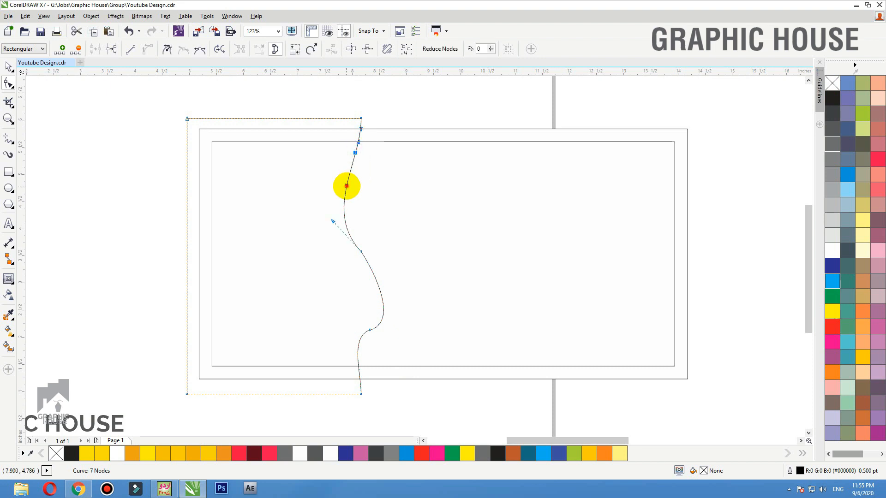
left_click_drag(347, 185, 373, 185)
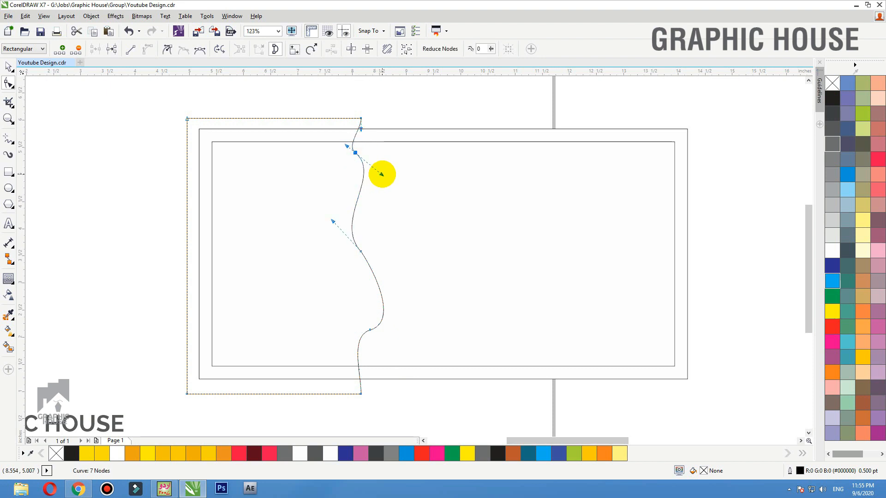
Fill the wavy shape dark blue (C100 M100 Y0 K60) and add that colour to the palette
key("space")
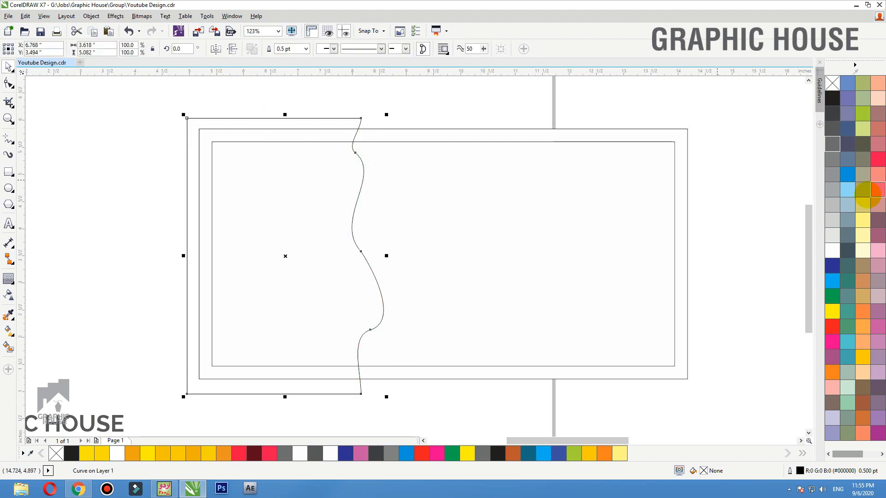
left_click(832, 266)
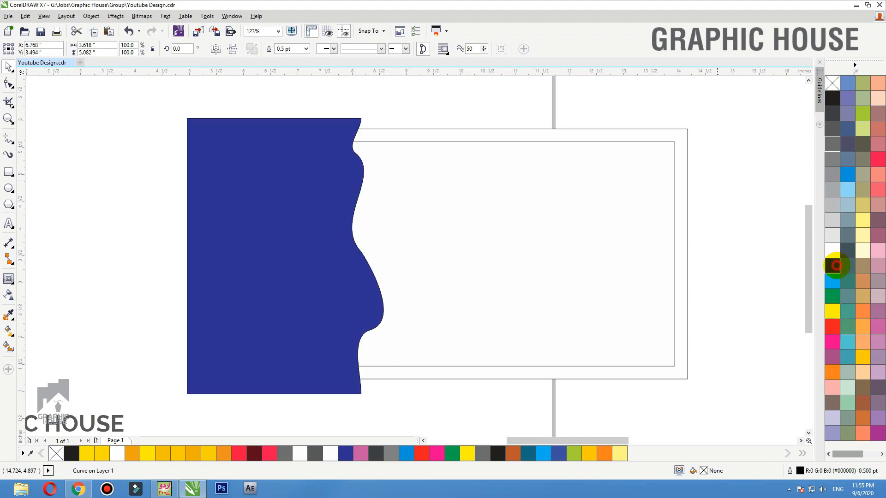
double_click(703, 470)
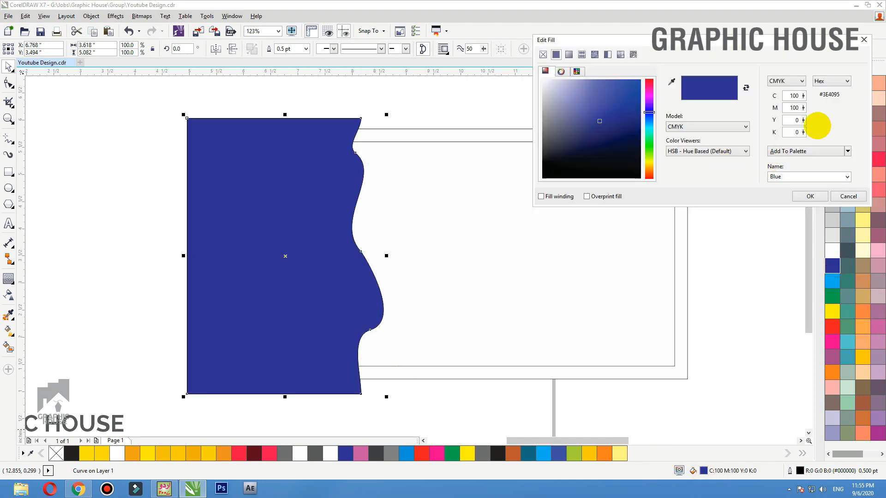
type("60")
key("Tab")
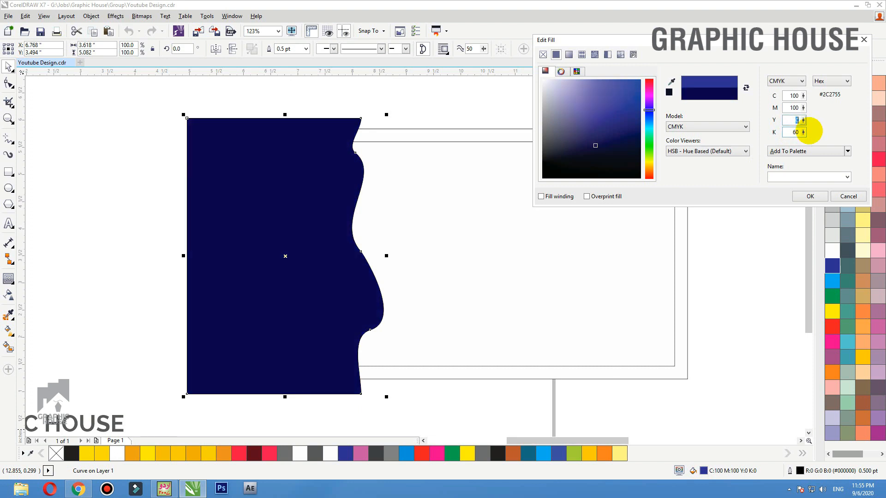
left_click(796, 151)
left_click(809, 196)
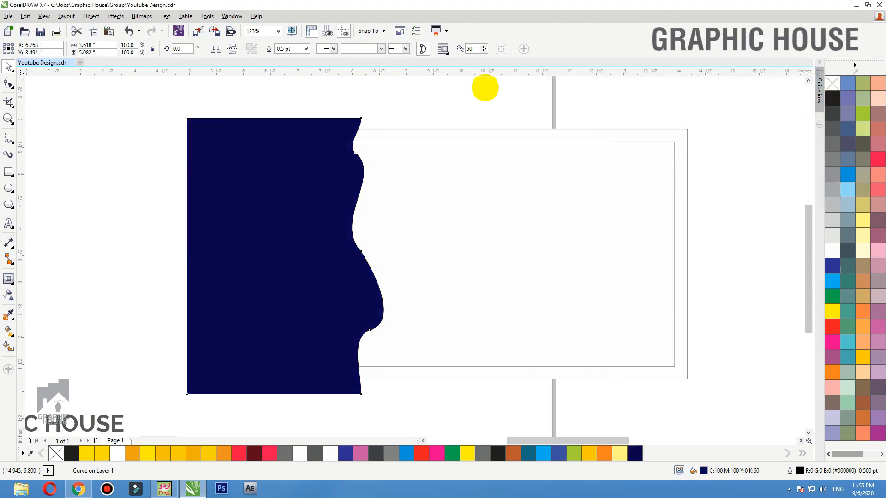
Remove the dark blue shape's outline and create a copy skewed slightly to the right with a yellow-green fill
left_click(413, 108)
left_click(304, 144)
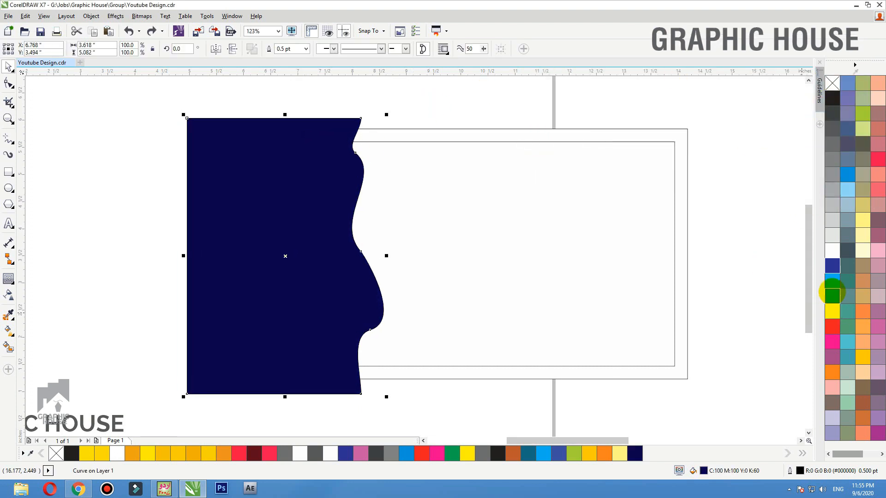
right_click(832, 83)
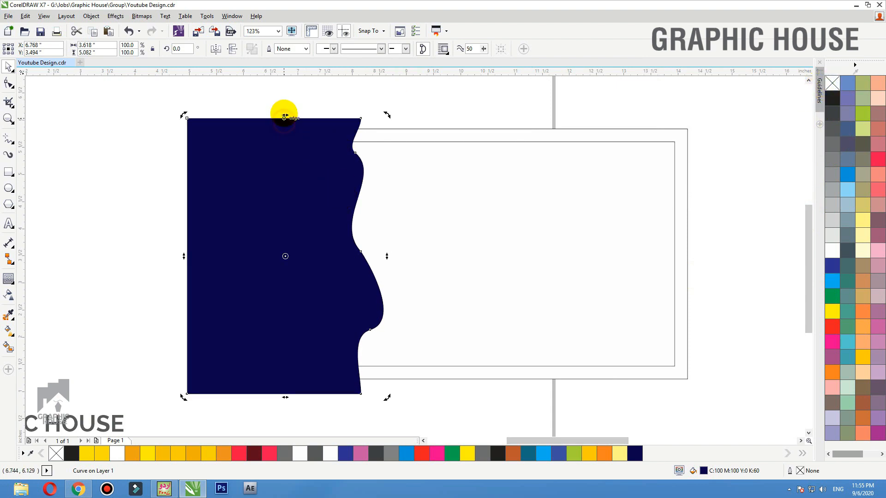
left_click_drag(284, 116, 297, 113)
left_click(863, 129)
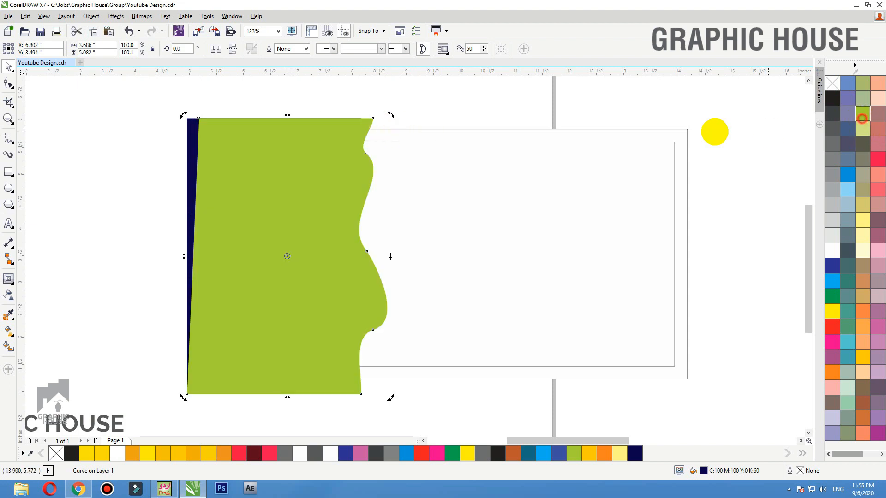
Place the yellow-green wavy shape behind the dark blue one and group the two shapes
key("ctrl+Page_Down")
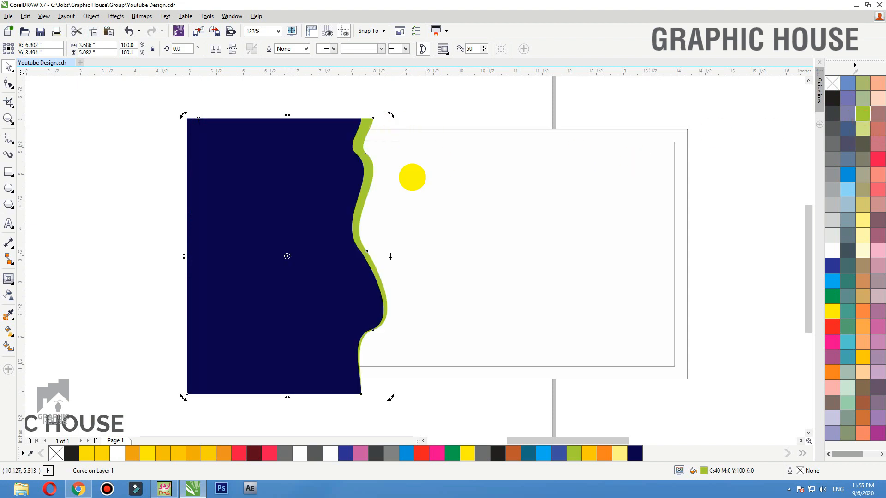
left_click(419, 126)
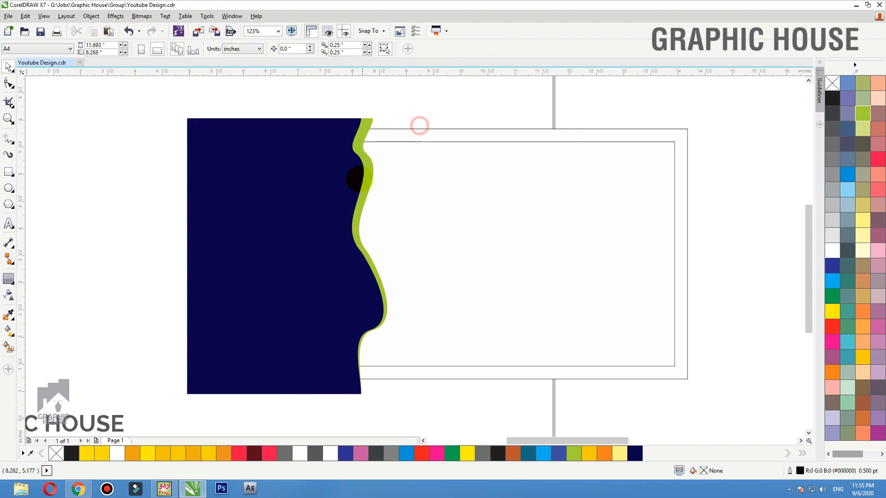
scroll(421, 128, "down", 2)
left_click_drag(433, 117, 223, 331)
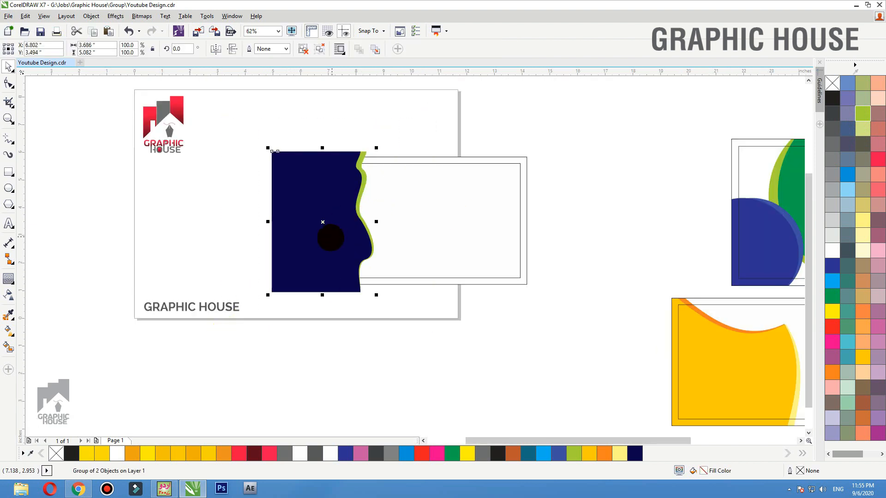
Place a copy of the green-and-blue square design below the wide frame and empty its contents
scroll(807, 297, "right", 3)
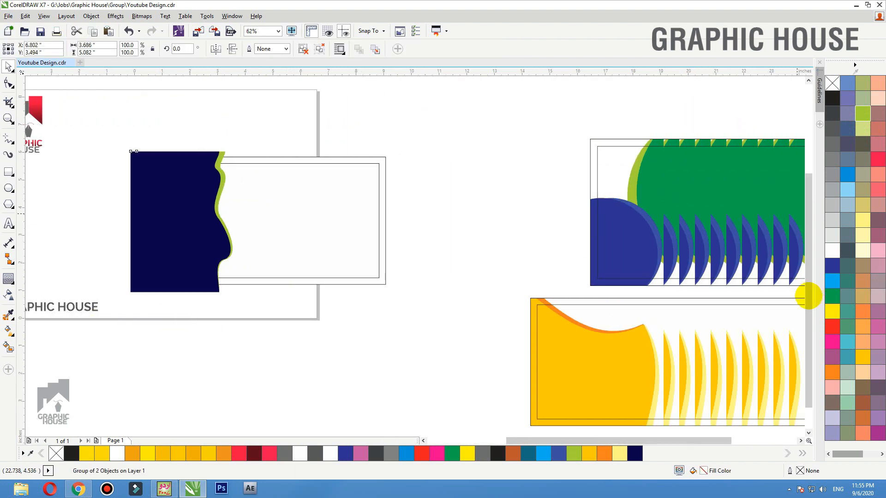
left_click(627, 216)
left_click_drag(627, 216, 279, 383)
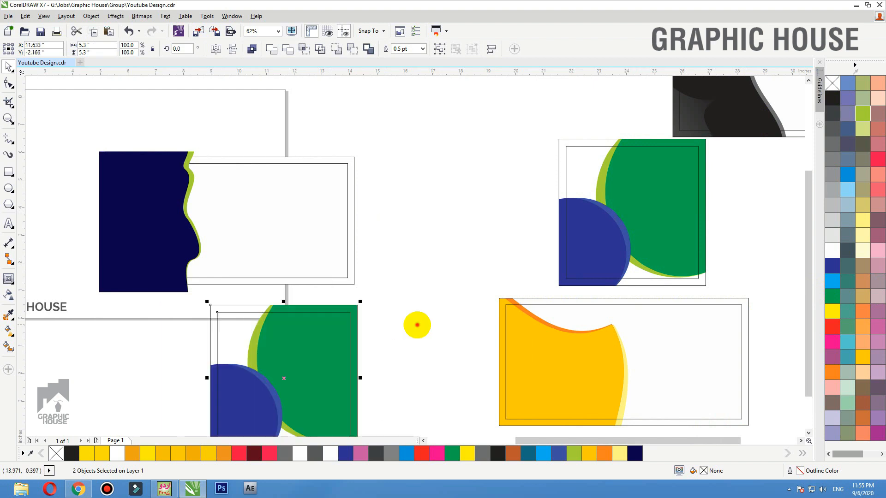
Copy the grouped wavy shapes over the empty square frame and rotate the copy 90 degrees so its wave faces up
left_click_drag(259, 104, 52, 354)
left_click_drag(167, 220, 257, 315)
scroll(257, 315, "up", 1)
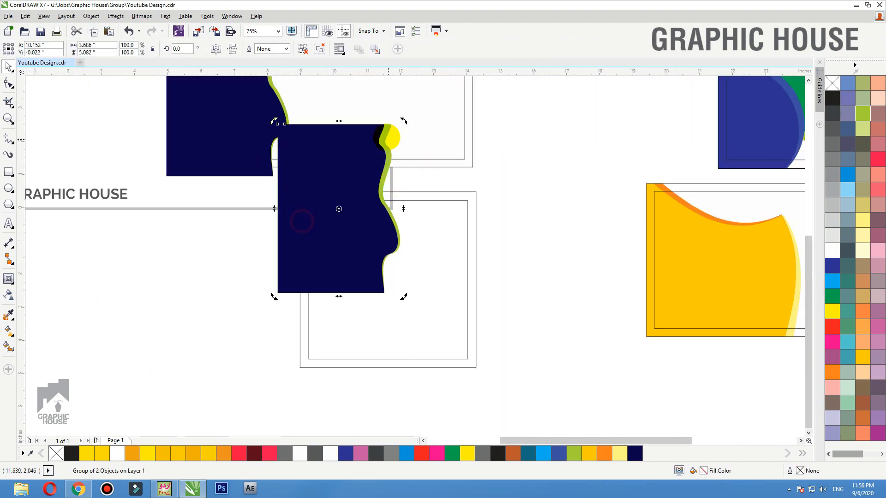
left_click_drag(404, 120, 254, 147)
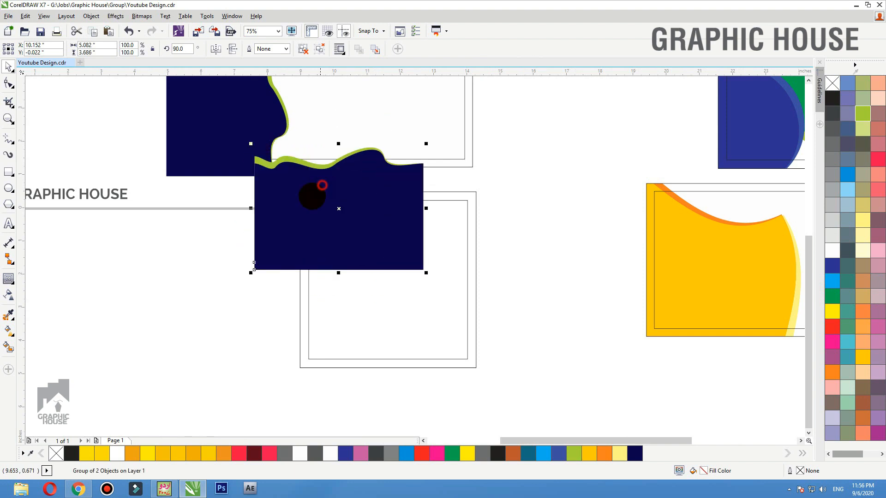
Move the rotated wavy group over the lower part of the square frame and stretch it to about 5.83 inches wide
left_click_drag(322, 184, 359, 332)
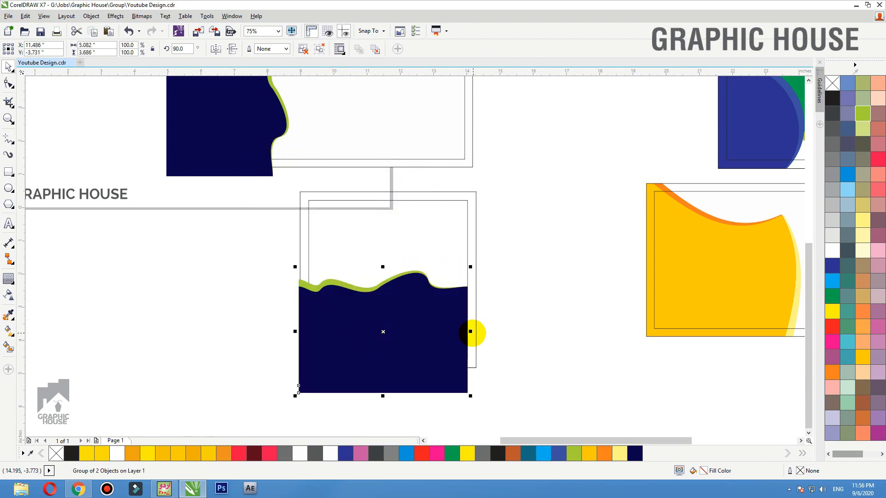
left_click_drag(471, 332, 497, 333)
left_click_drag(454, 334, 450, 342)
left_click_drag(453, 340, 450, 346)
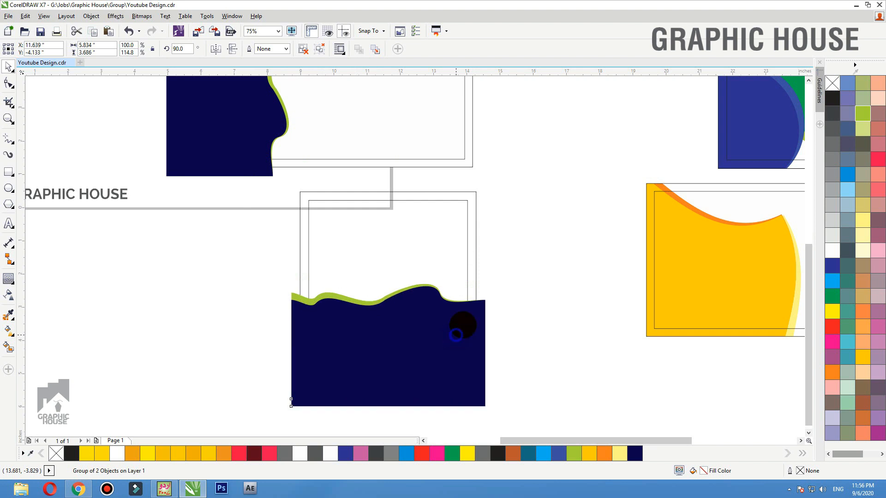
PowerClip the rotated wavy group inside the square frame
right_click(456, 336)
left_click(489, 38)
left_click(468, 195)
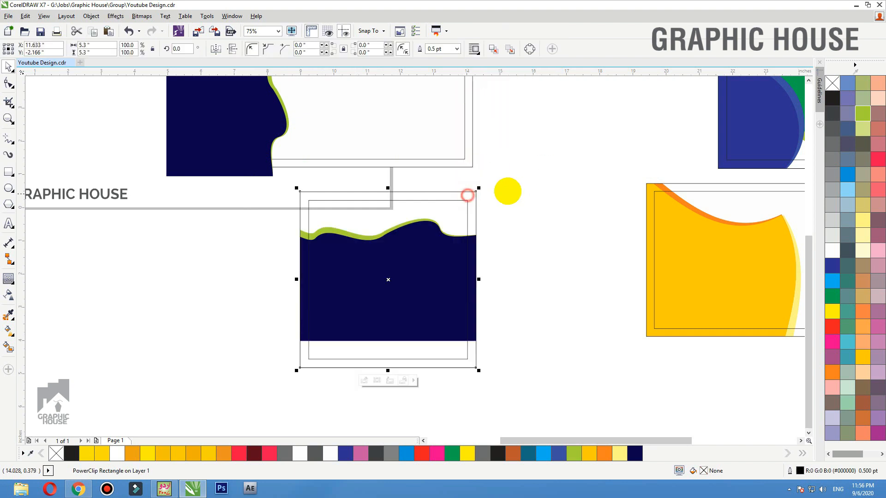
left_click(512, 190)
Edit the square's PowerClip contents, shifting the wavy group down to cover the frame's bottom edge, and finish editing
double_click(400, 249)
double_click(475, 219)
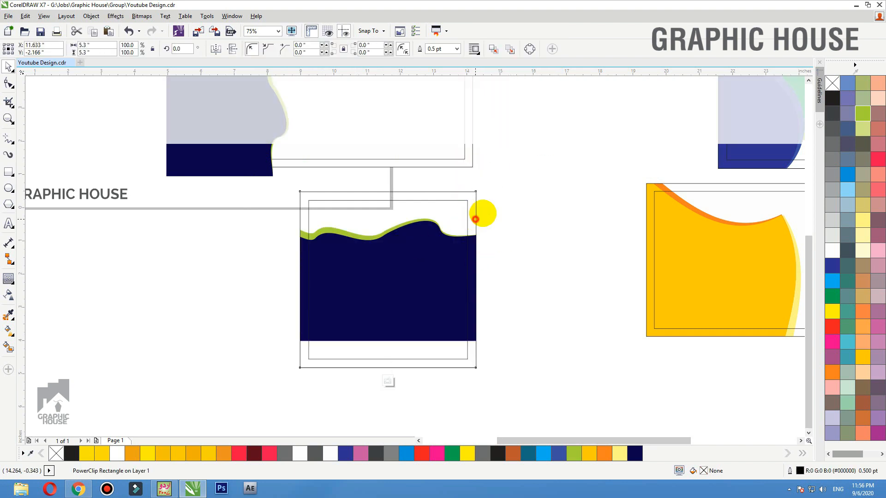
left_click_drag(528, 211, 265, 342)
left_click_drag(370, 259, 369, 309)
left_click(554, 174, "ctrl")
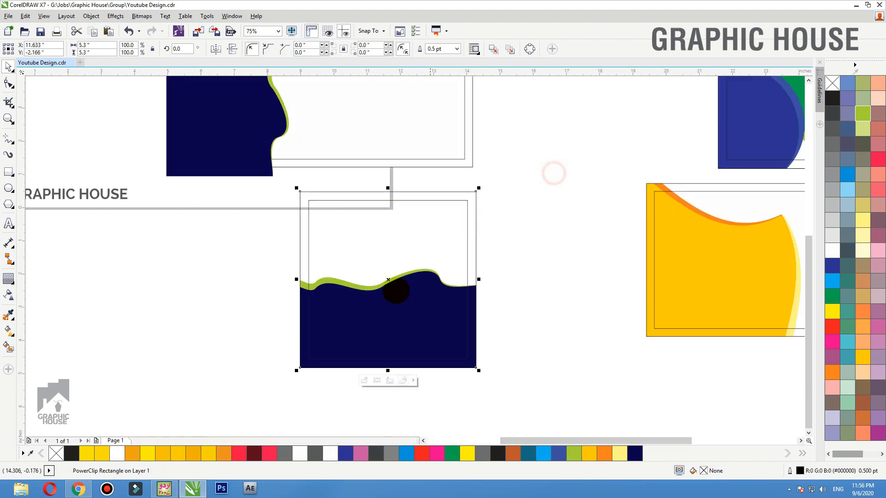
Duplicate the finished wavy square design, placing the copy below and to the left of the original
scroll(490, 237, "down", 3)
scroll(378, 301, "up", 4)
scroll(390, 301, "down", 3)
left_click(477, 305)
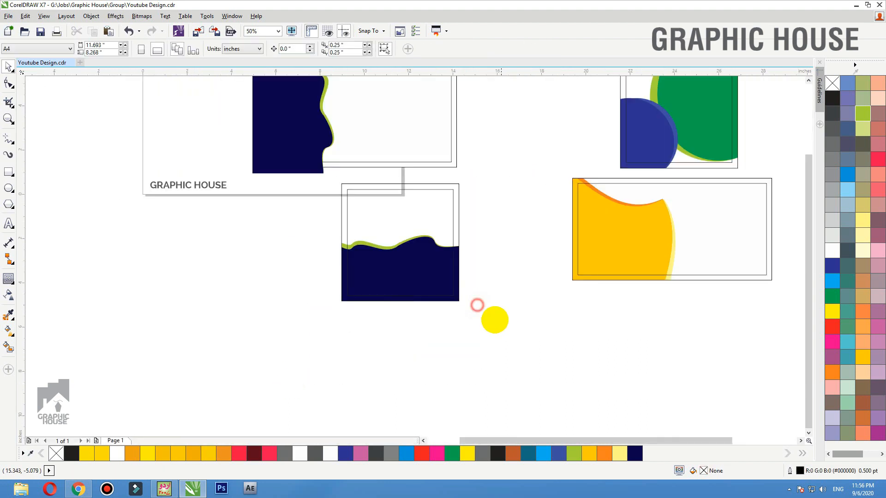
left_click_drag(490, 321, 322, 176)
left_click_drag(439, 283, 253, 340)
right_click(253, 340)
left_click(314, 344)
Open the copied square's PowerClip contents and skew the wavy group so its right side rises
left_click(270, 348)
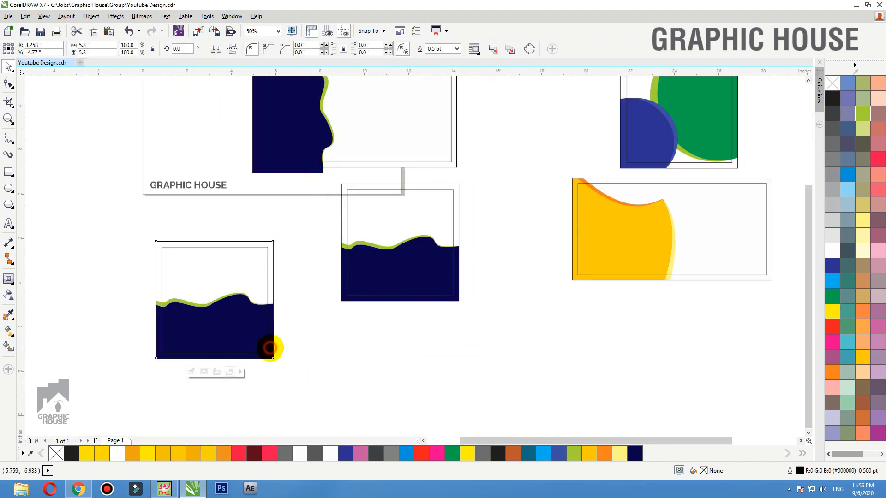
left_click(270, 349, "ctrl")
left_click_drag(345, 263, 55, 413)
key("F2")
left_click_drag(72, 239, 358, 390)
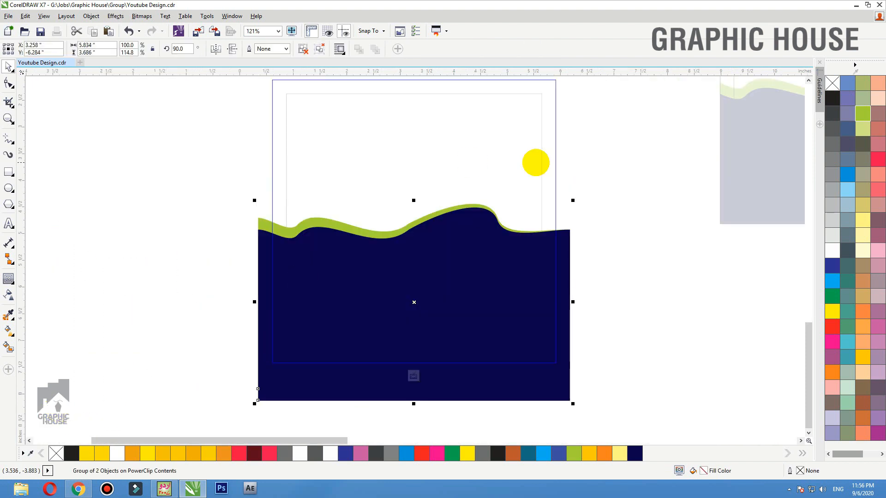
scroll(456, 186, "down", 2)
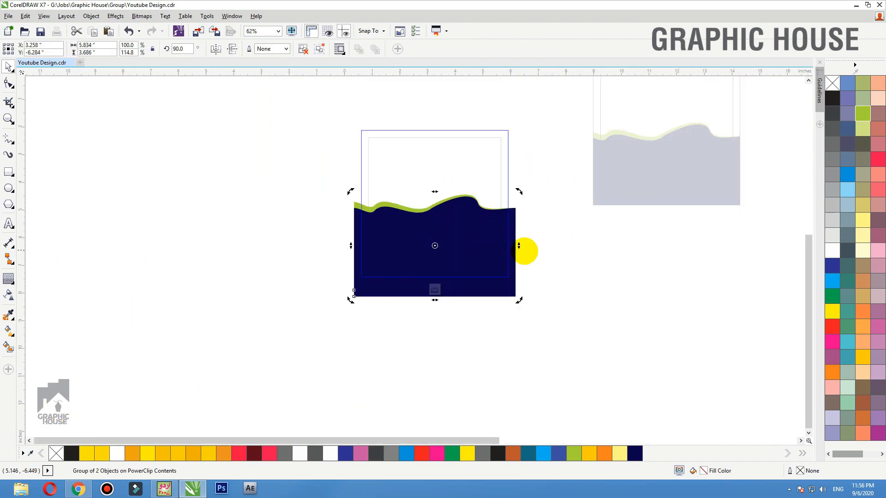
left_click_drag(519, 246, 520, 225)
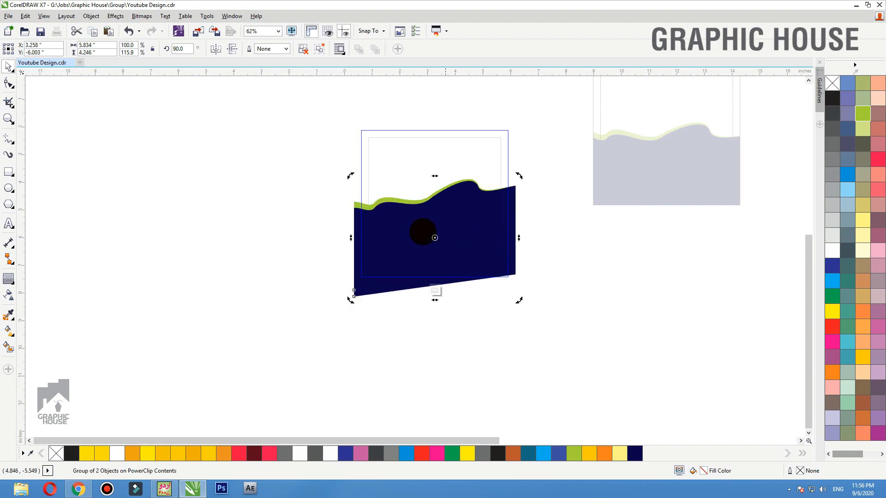
Skew the clipped wavy group further by lowering its left side, then finish editing the PowerClip contents
mouse_move(351, 238)
left_mouse_down()
mouse_move(353, 258)
mouse_move(350, 245)
left_mouse_up()
left_click_drag(445, 251, 445, 249)
key("F10")
left_click(561, 252)
key("space")
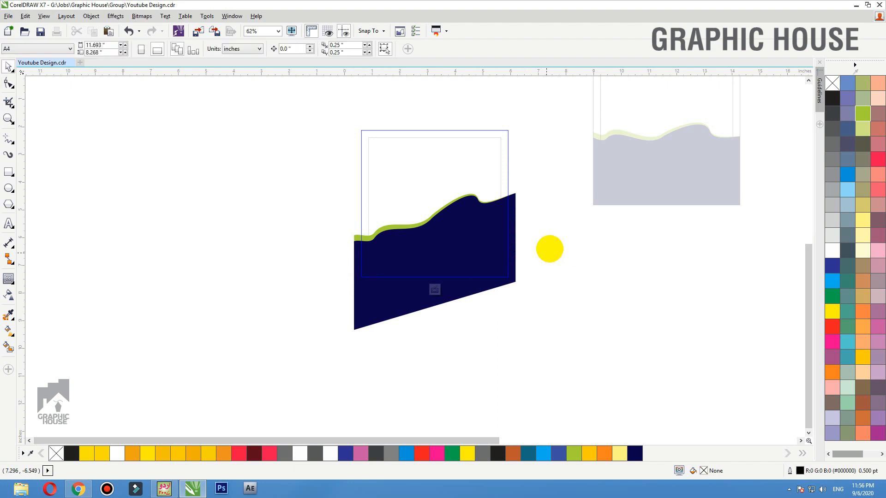
left_click(554, 245, "ctrl")
Move the sloped-wave square design close beside the first wavy square and fit all the designs in view
scroll(450, 273, "down", 1)
left_click_drag(511, 289, 357, 177)
left_click_drag(427, 241, 463, 211)
left_click(388, 258)
key("F4")
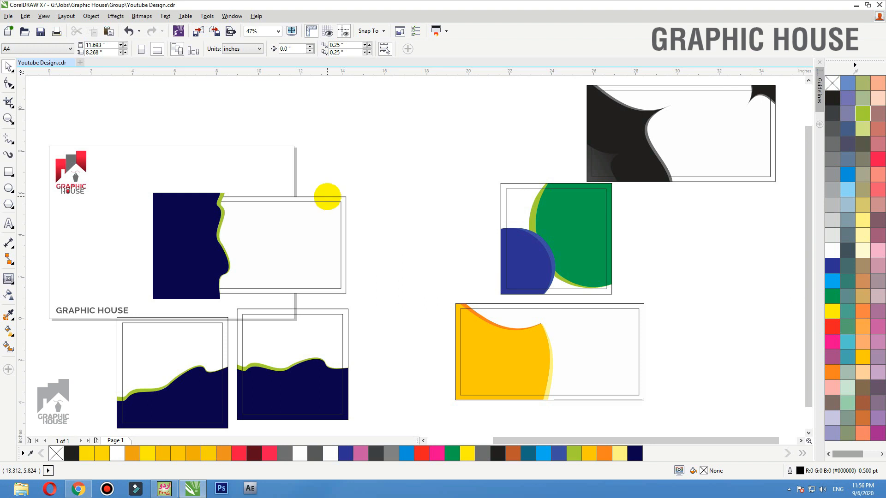
PowerClip the original upright wavy group inside the wide frame and move the finished design off the page
left_click_drag(400, 135, 128, 305)
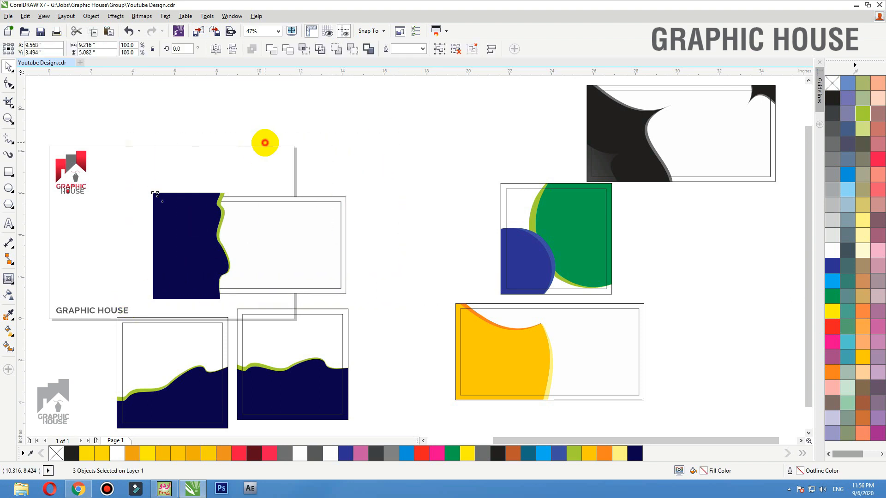
left_click_drag(263, 143, 116, 310)
right_click(181, 228)
left_click(239, 179)
left_click(263, 204)
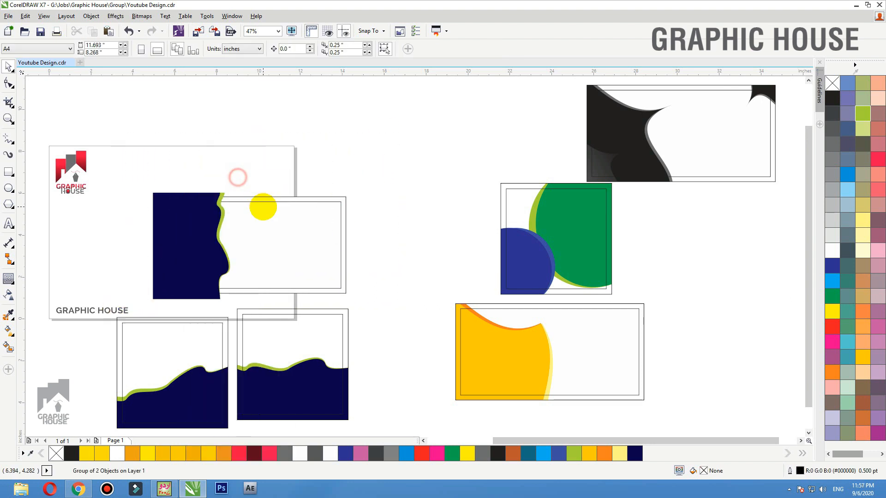
left_click_drag(406, 166, 155, 316)
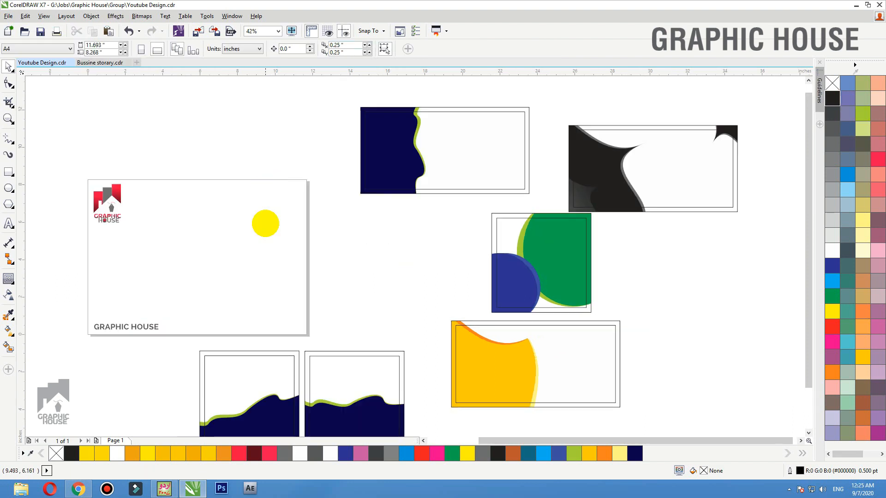
Copy the wide wavy design onto the page and delete the wavy shapes from the copy, leaving its bordered frame
left_click_drag(268, 225, 535, 90)
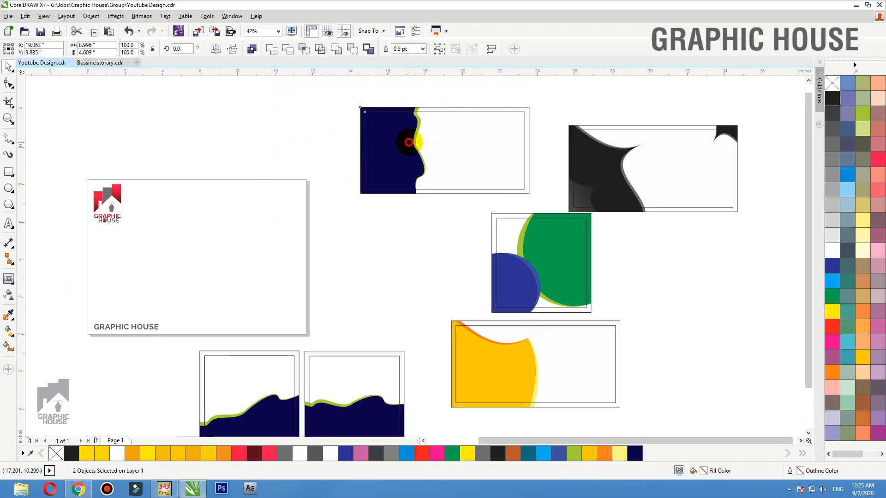
left_click_drag(409, 142, 185, 248)
left_click(269, 177)
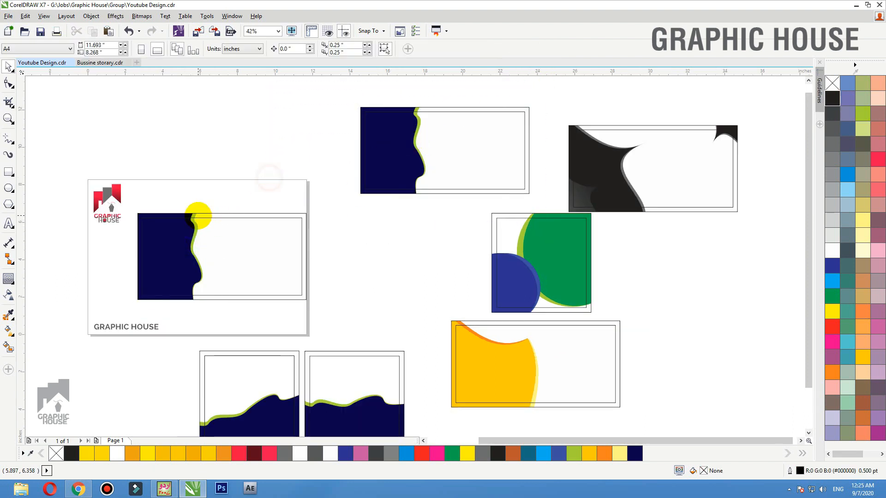
left_click(196, 214)
key("Delete")
left_click(247, 196)
key("F2")
left_click_drag(326, 192, 23, 345)
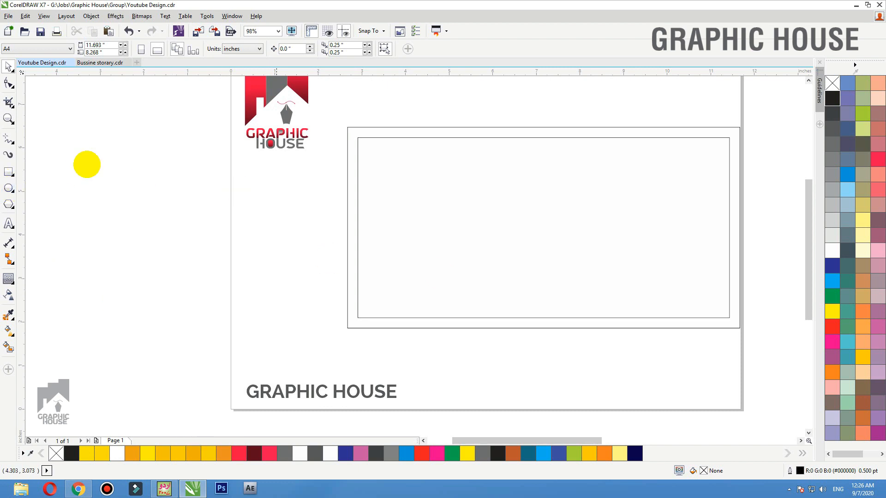
Draw a circle about 5.3 inches across over the frame's left half, contour it about 1.5 inches inward, and break the contour apart
left_click(9, 188)
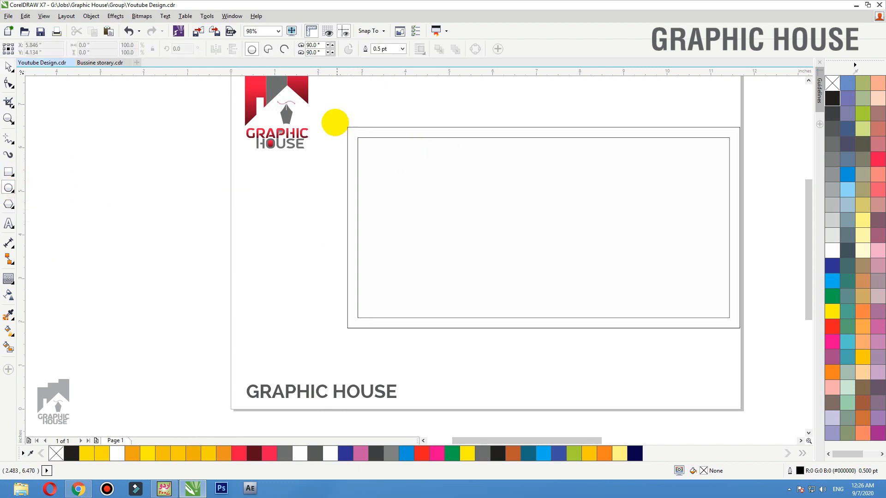
left_click_drag(330, 115, 549, 347)
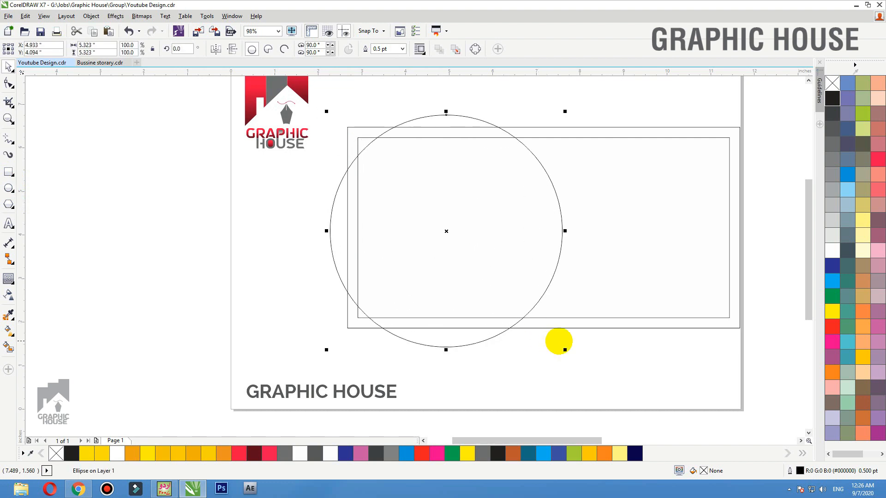
left_click(9, 279)
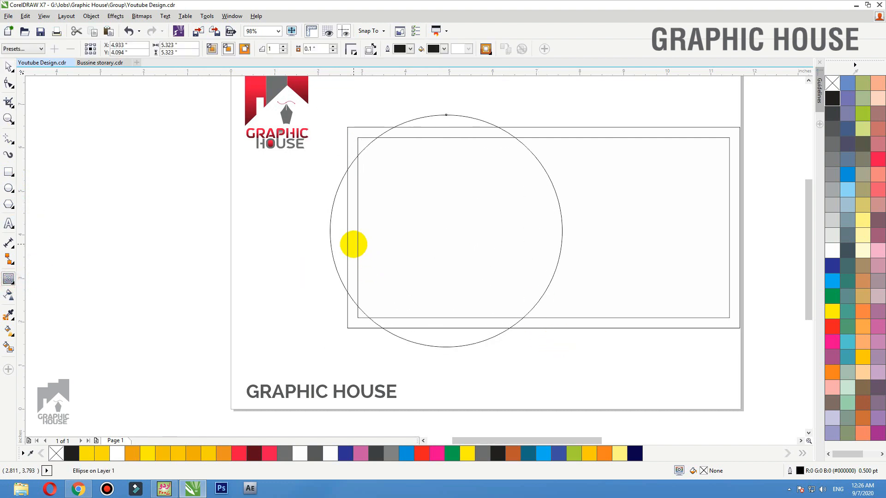
left_click_drag(330, 231, 395, 230)
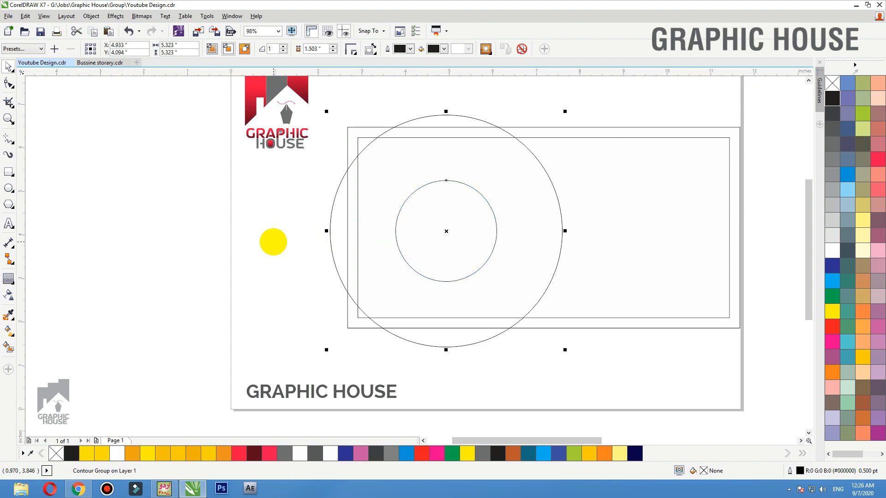
key("ctrl+k")
left_click(264, 240)
left_click_drag(462, 212, 402, 185)
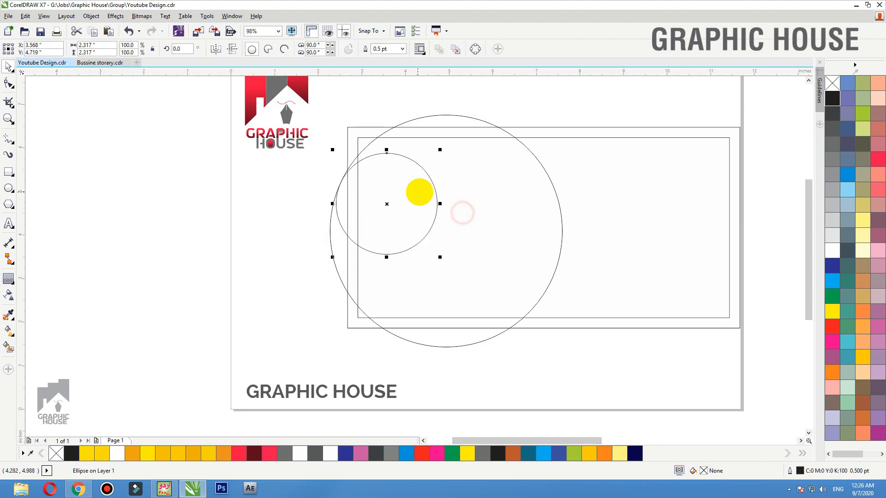
key("ctrl+z")
Combine the two circles into a ring and give it an orange fill (C0 M40 Y80 K0) with no outline
left_click(533, 153, "shift")
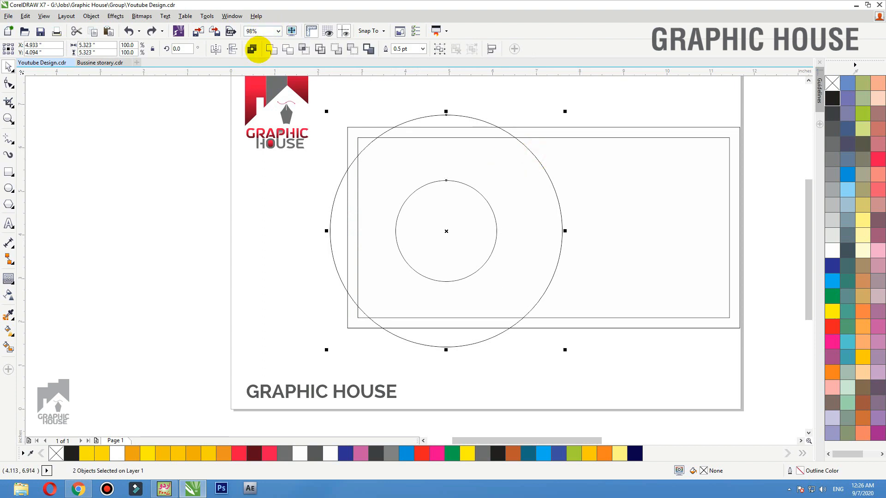
left_click(252, 49)
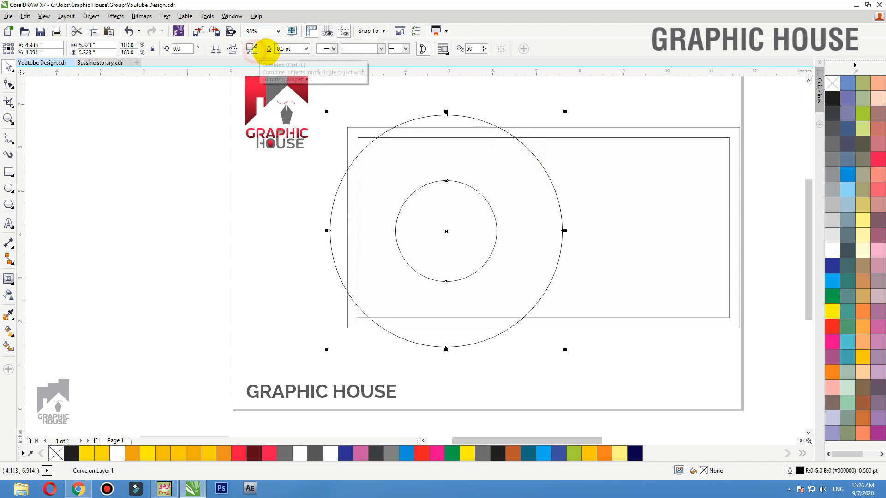
left_click(833, 266)
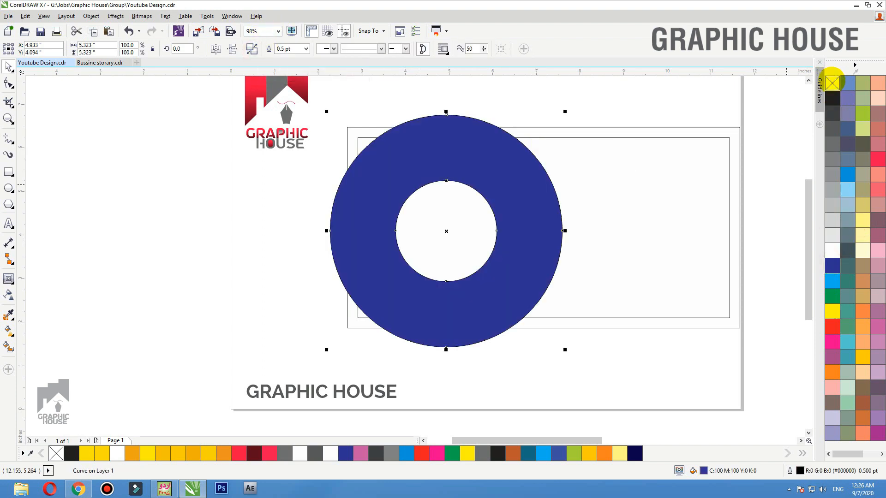
right_click(832, 83)
left_click(863, 328)
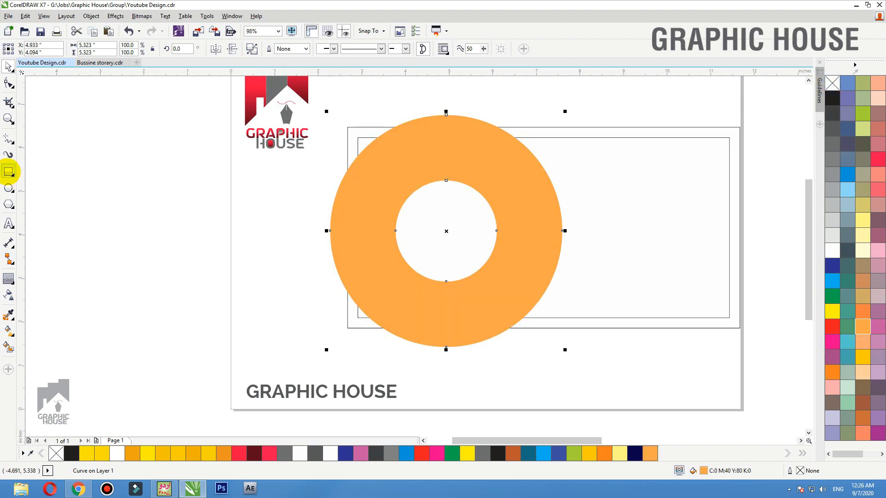
Draw a thin horizontal rectangle about 9.08 by 0.13 inches across the orange ring, slightly above its centre
left_click(8, 171)
mouse_move(240, 215)
left_mouse_down()
mouse_move(617, 227)
mouse_move(637, 220)
left_mouse_up()
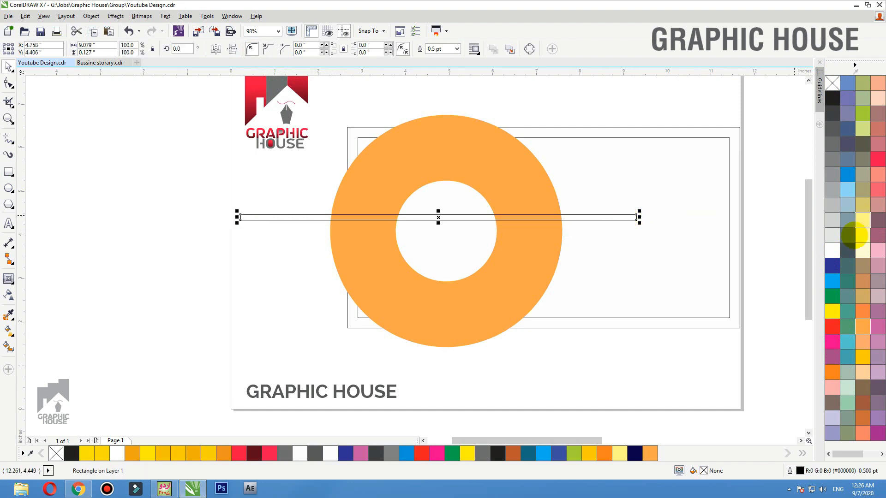
Fill the thin rectangle black (K100) with no outline and centre it on the orange ring horizontally and vertically
left_click(833, 266)
right_click(832, 83)
left_click(833, 98)
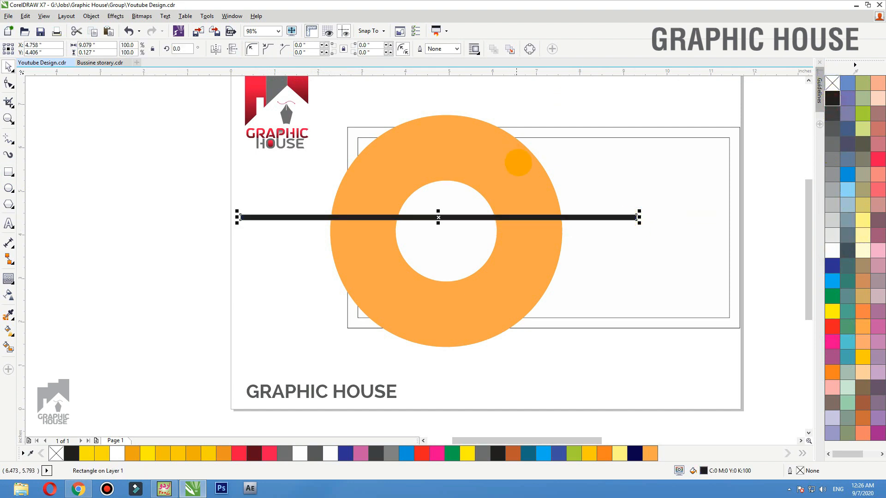
left_click(519, 164, "shift")
key("c")
key("e")
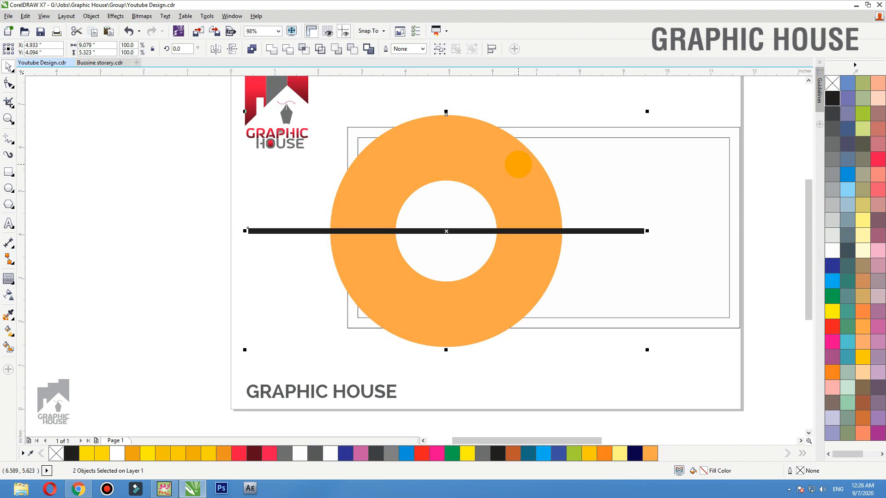
left_click(544, 115)
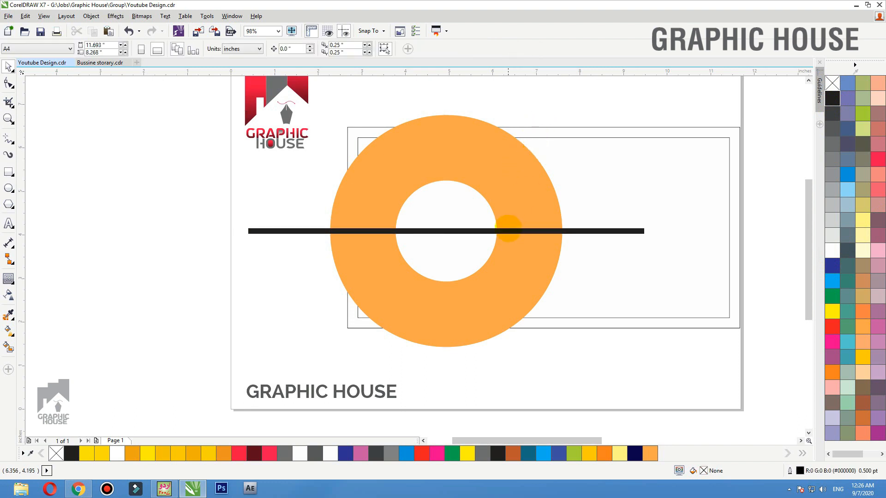
Rotate the black bar to about 342.6°, add a rotated copy crossing it diagonally at the ring's centre, and group both bars
left_click(510, 230)
left_click(511, 230)
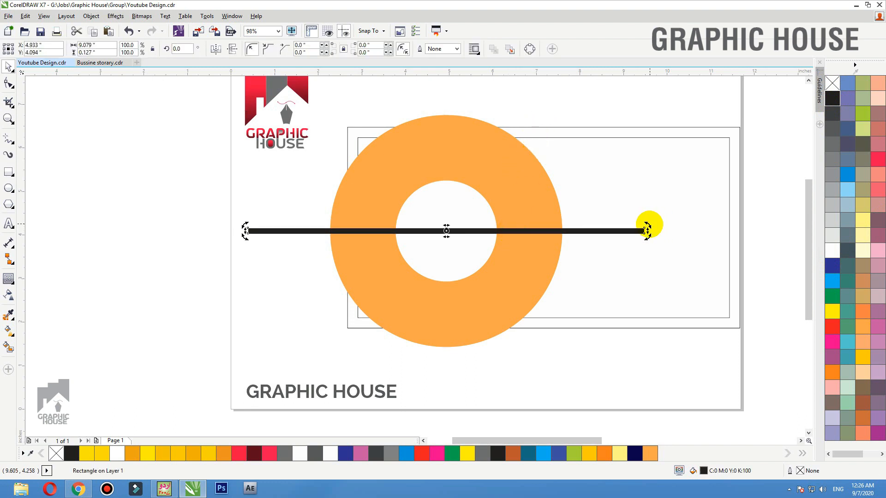
left_click_drag(646, 229, 645, 292)
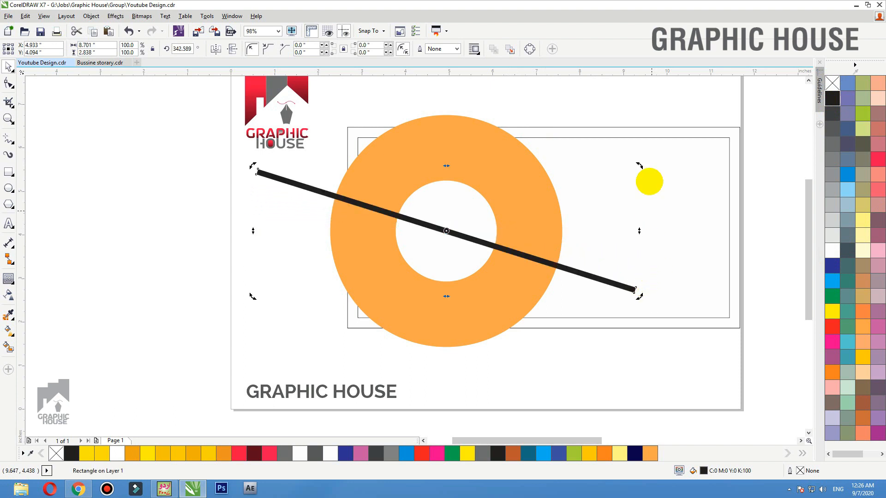
left_click_drag(641, 165, 491, 132)
left_click(479, 312, "shift")
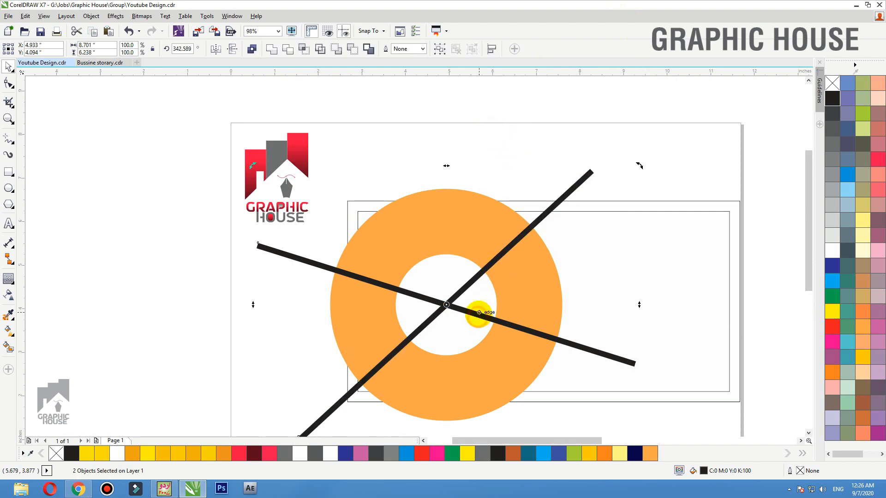
key("ctrl+g")
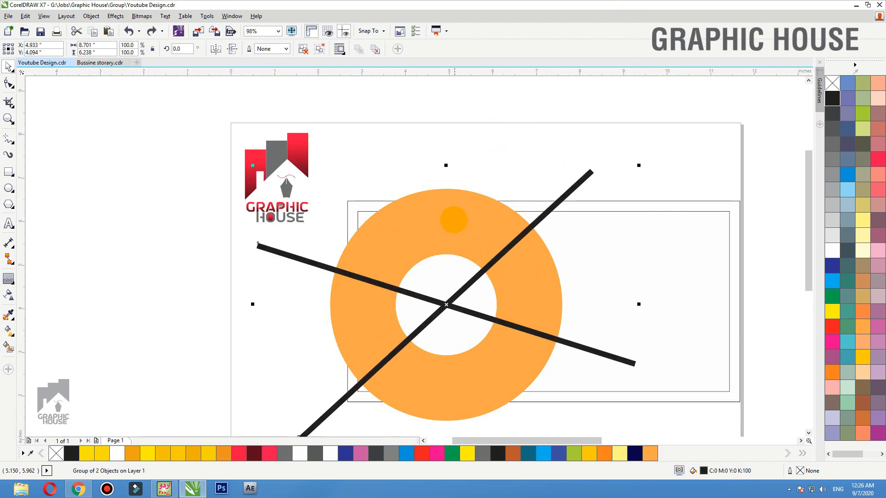
Trim the orange ring with the grouped bars, then delete the bars so the ring is split by diagonal gaps
left_click(453, 220, "shift")
left_click_drag(454, 223, 417, 174)
key("ctrl+z")
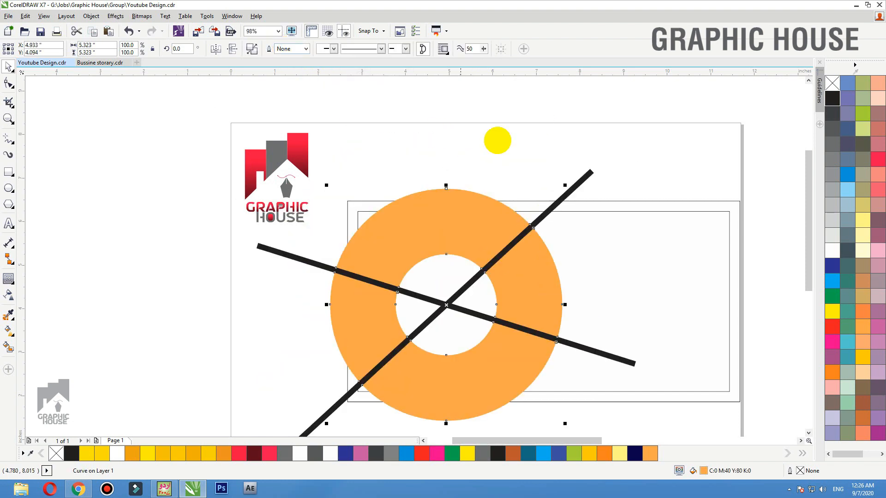
left_click(513, 140)
left_click(587, 178)
key("Delete")
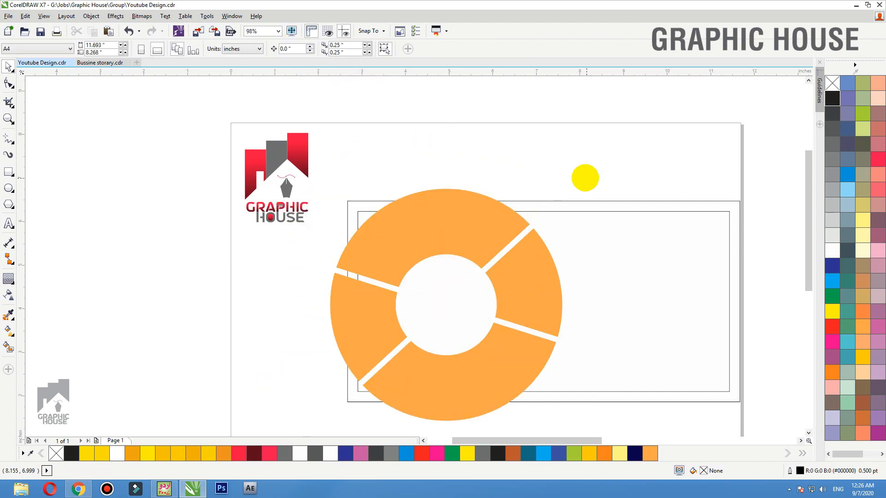
Align the split ring vertically with the frame's centre and shift it about 0.44 inches to the left
left_click_drag(436, 236, 428, 227)
key("ctrl+z")
left_click(534, 202, "shift")
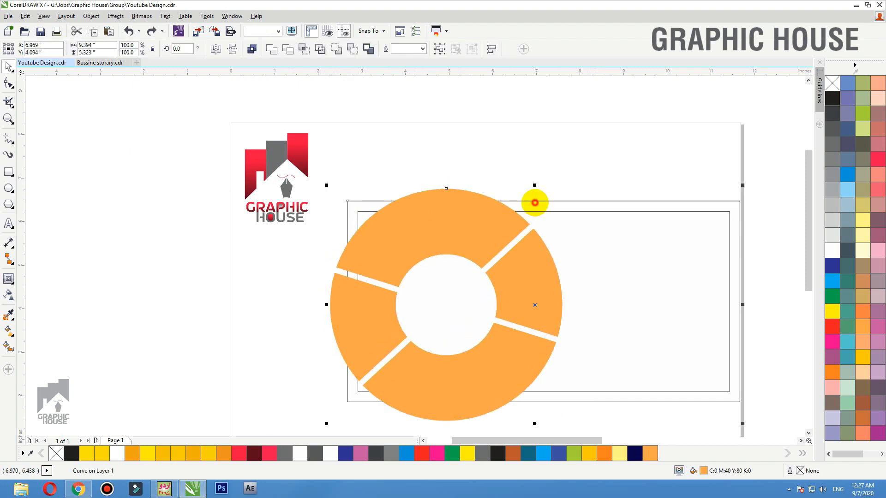
key("e")
left_click(532, 157)
left_click_drag(490, 210, 470, 210)
right_click(469, 210)
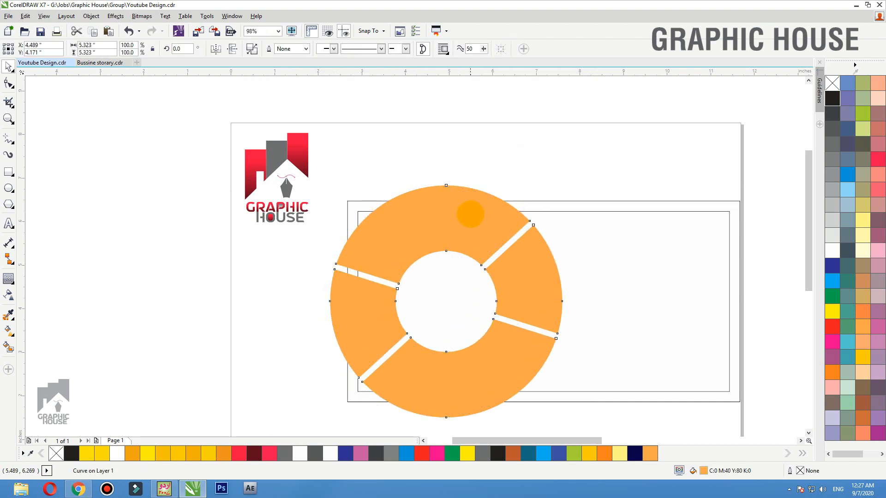
left_click(513, 157)
PowerClip the split ring inside the outer frame rectangle
right_click(464, 230)
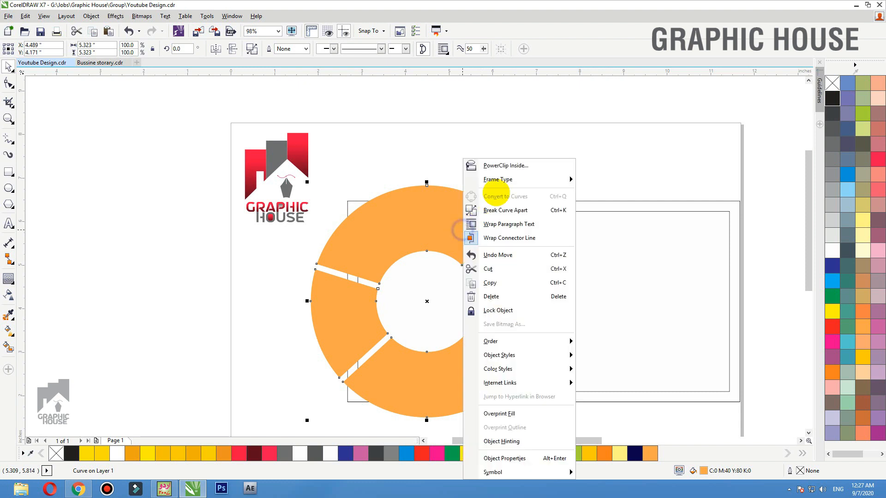
left_click(499, 166)
left_click(525, 200)
key("shift+F2")
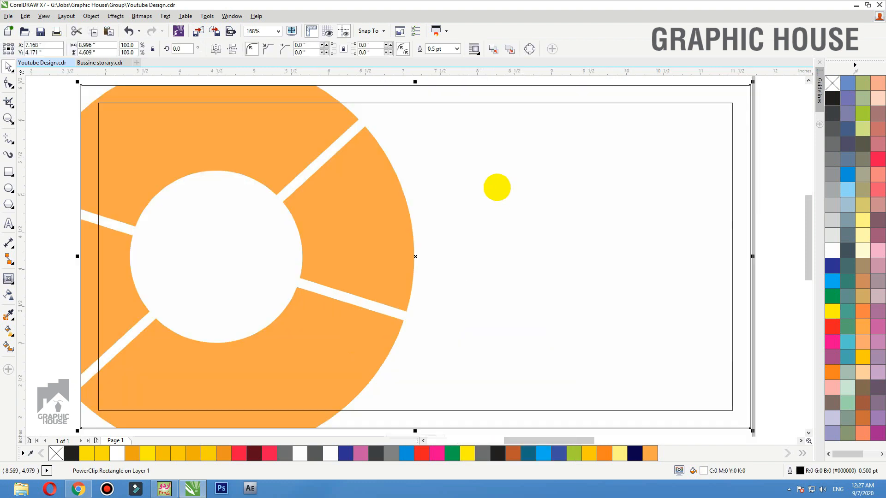
Open the frame's PowerClip contents for editing and break the ring apart into separate segments
left_click(290, 89, "ctrl")
left_click(343, 206)
scroll(352, 257, "down", 2)
left_click_drag(351, 254, 361, 254)
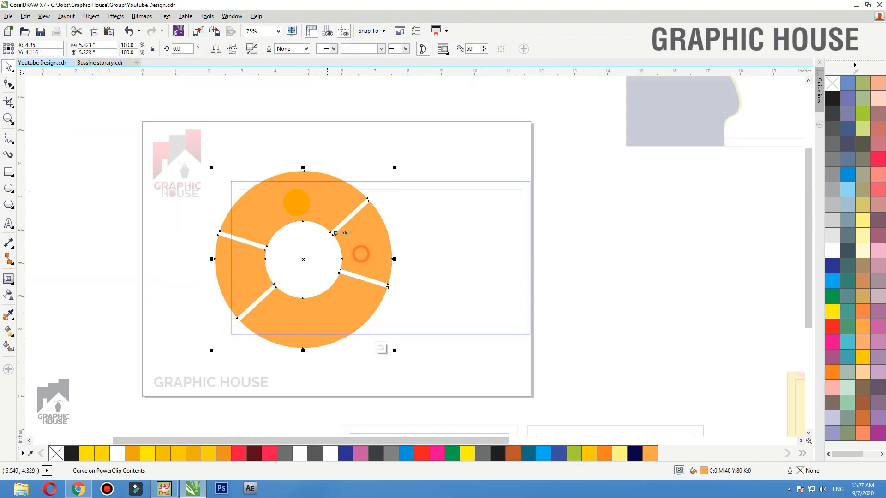
key("ctrl+z")
left_click(252, 48)
Fill the right segment red, the upper one dark blue and the lower one blue (C100 M20 Y0 K0), and finish editing the PowerClip
left_click(354, 233)
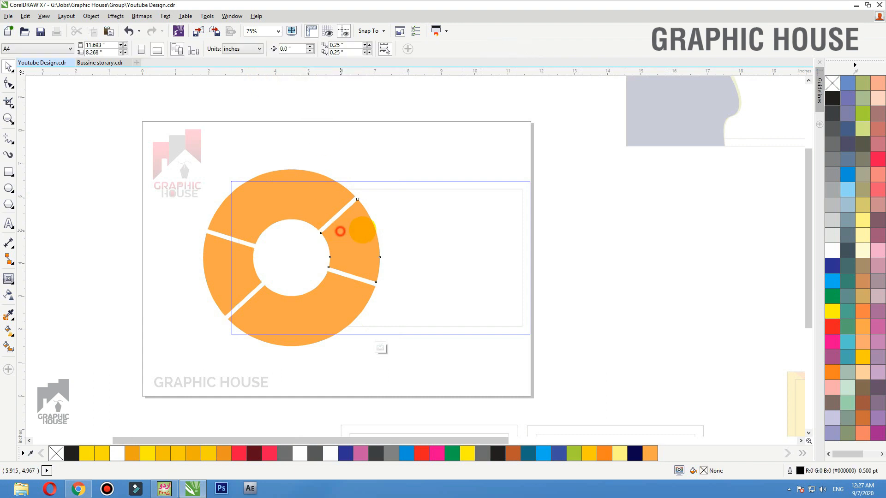
left_click(832, 327)
left_click(305, 321)
left_click(833, 326)
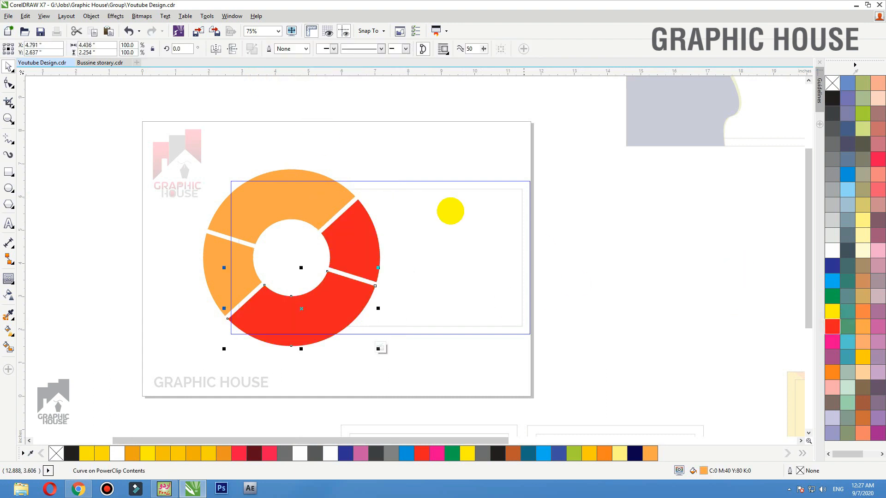
left_click(298, 189)
left_click(832, 265)
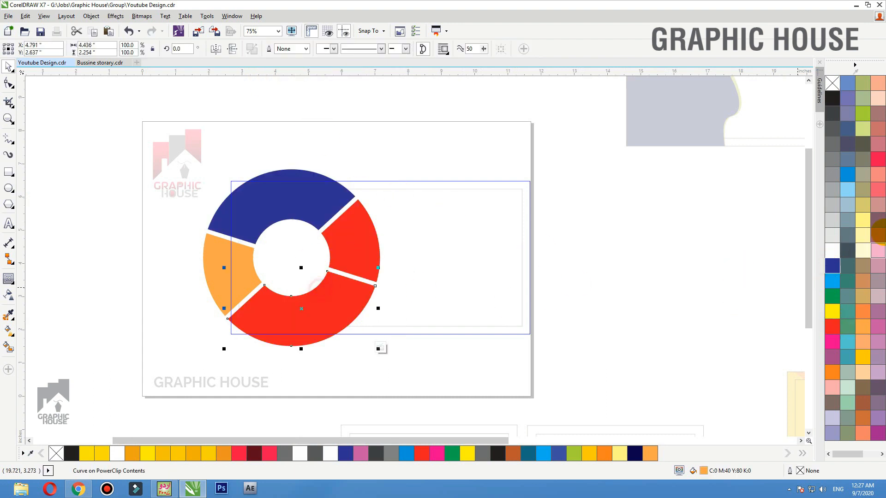
left_click(848, 174)
left_click(378, 139)
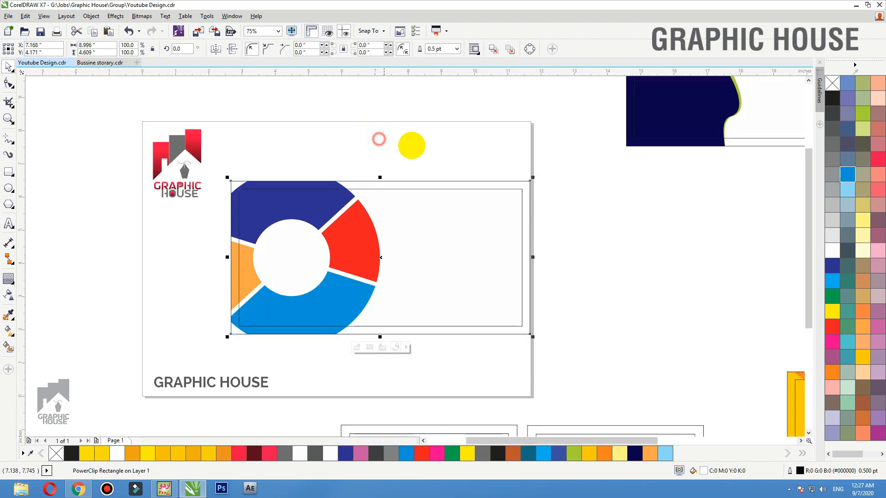
Draw a circle in the ring's centre, fill it blue (C100 M20 Y0 K0) and enlarge it to about 1.84 inches across
key("F2")
left_click_drag(533, 149, 168, 349)
left_click(9, 191)
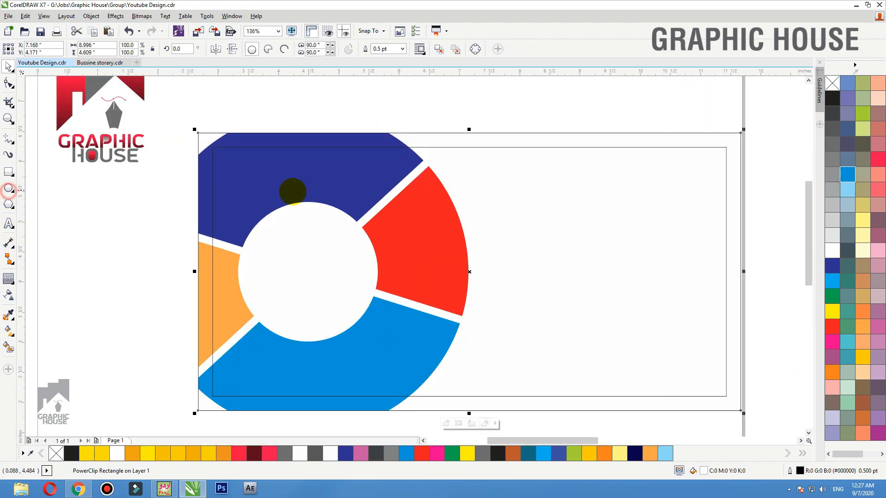
left_click_drag(264, 213, 372, 320)
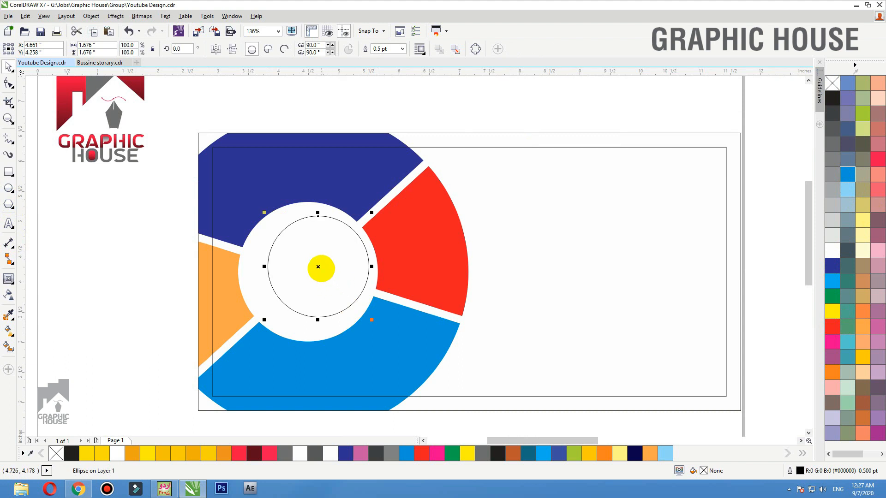
left_click_drag(318, 267, 307, 273)
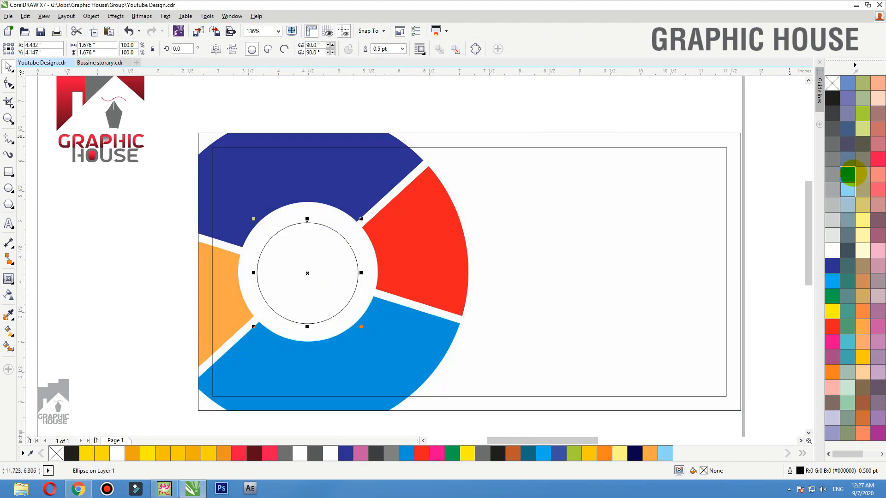
left_click(847, 175)
left_click_drag(361, 218, 365, 214)
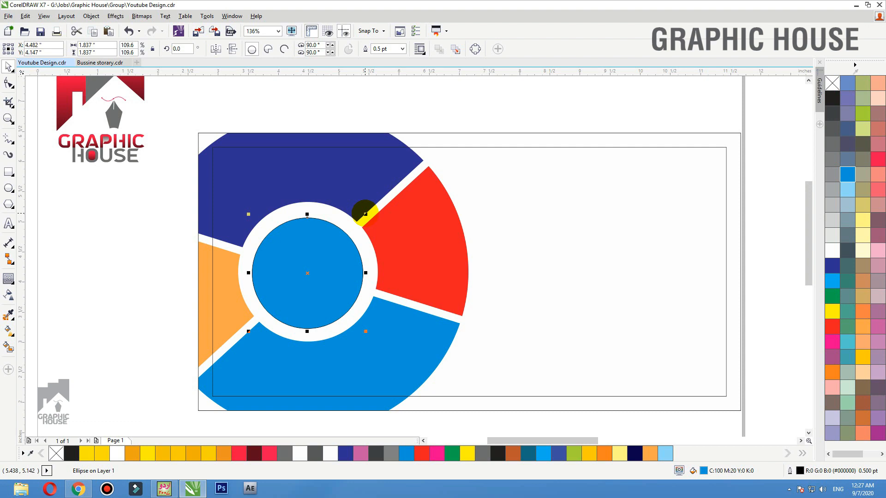
Copy the finished ring design to the empty area above the page
scroll(314, 267, "down", 3)
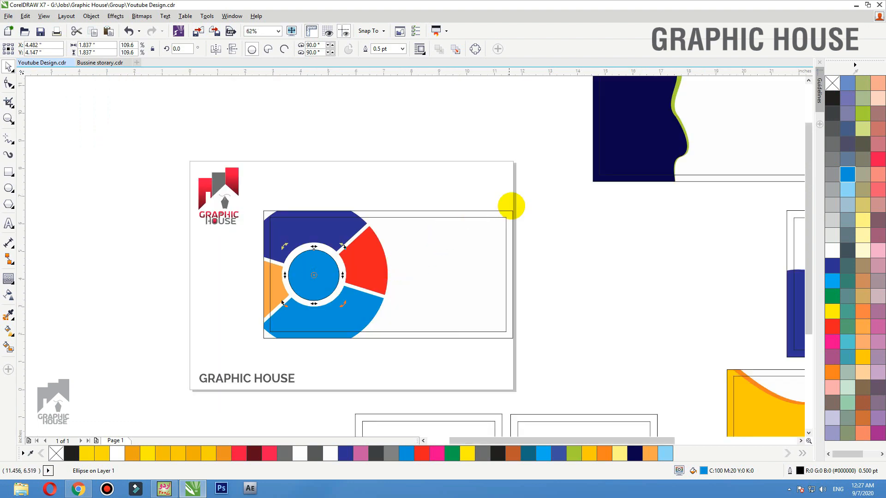
left_click_drag(528, 208, 235, 374)
scroll(348, 355, "down", 2)
left_click_drag(367, 270, 397, 170)
Delete the ring segments and the blue circle from the design on the page, leaving its bordered frame
left_click(514, 246)
key("F2")
left_click_drag(488, 210, 257, 318)
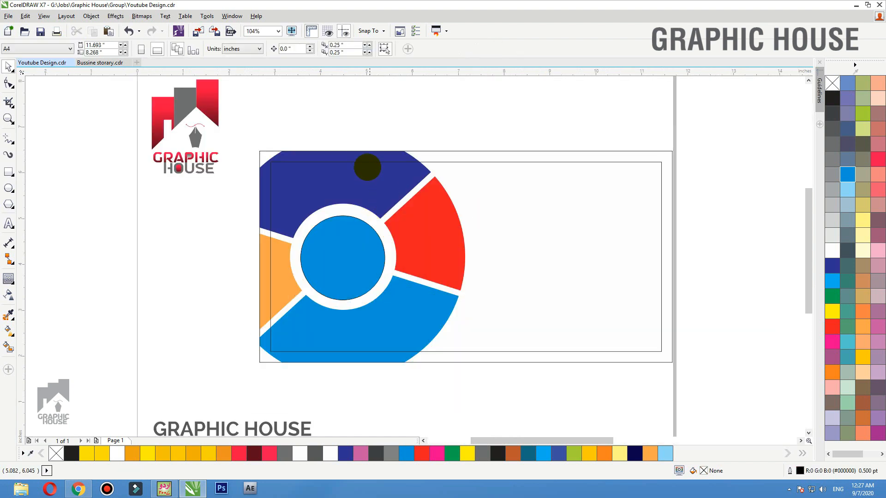
double_click(365, 157)
left_click(305, 277)
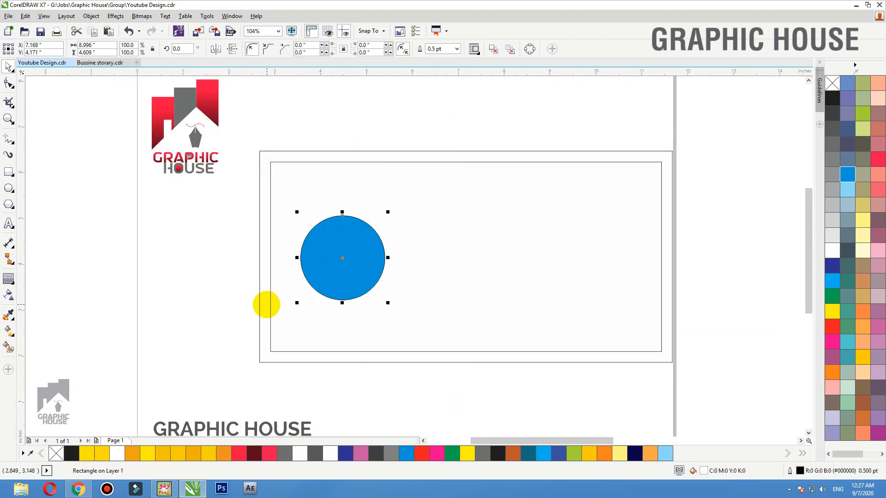
key("Delete")
Draw a rectangle about 1.65 by 1.84 inches at the page's left edge and place one copy above and one below it
left_click(9, 174)
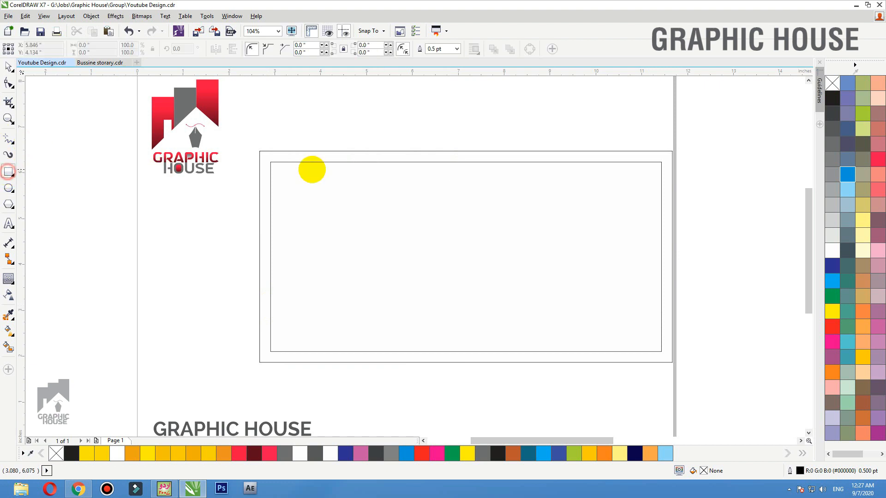
mouse_move(70, 198)
left_mouse_down()
mouse_move(134, 279)
mouse_move(145, 282)
left_mouse_up()
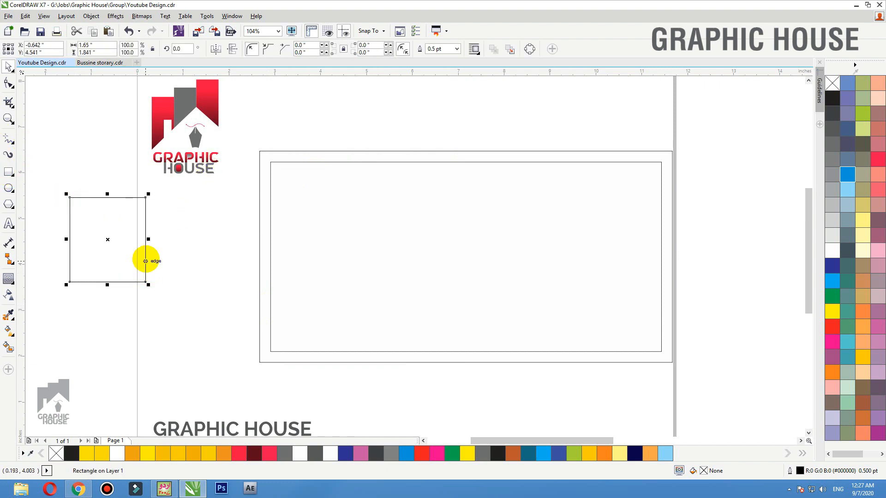
left_click_drag(108, 240, 107, 142)
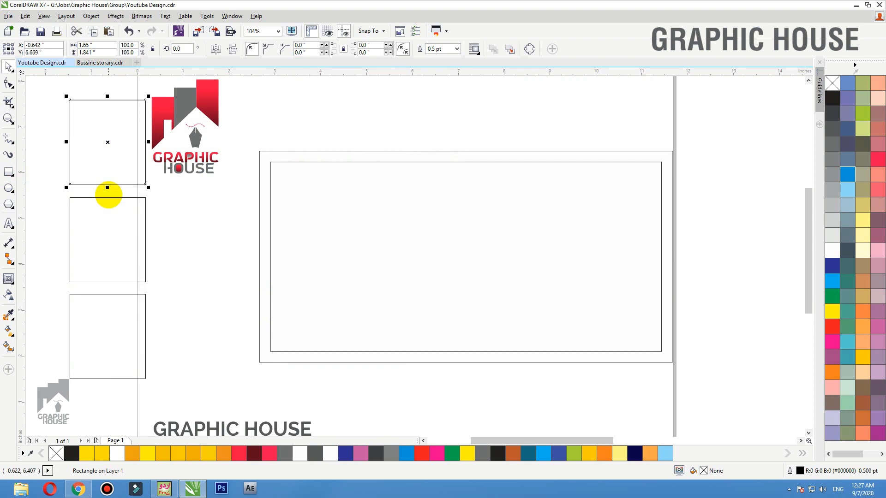
Move the three stacked rectangles about 1.5 inches to the left and distribute them with equal vertical spacing
left_click(109, 251, "shift")
left_click(110, 347, "shift")
scroll(122, 261, "down", 2)
left_click_drag(119, 253, 86, 254)
left_click_drag(239, 199, 20, 306)
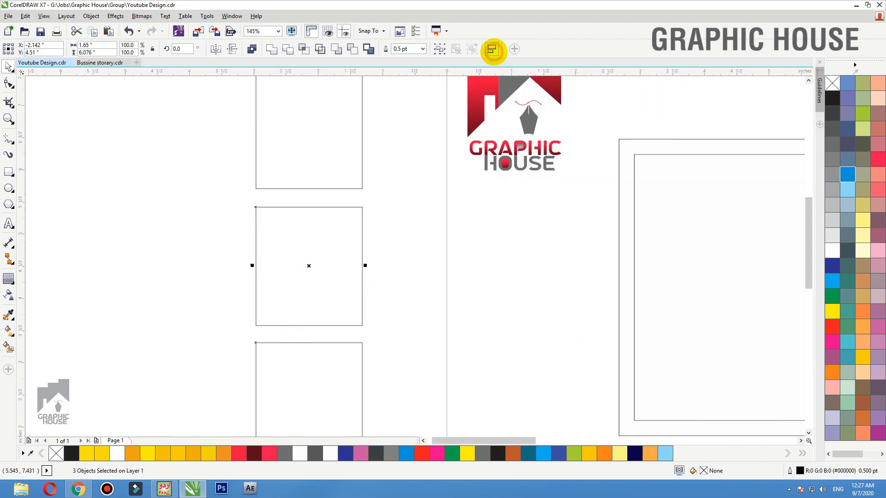
left_click(493, 50)
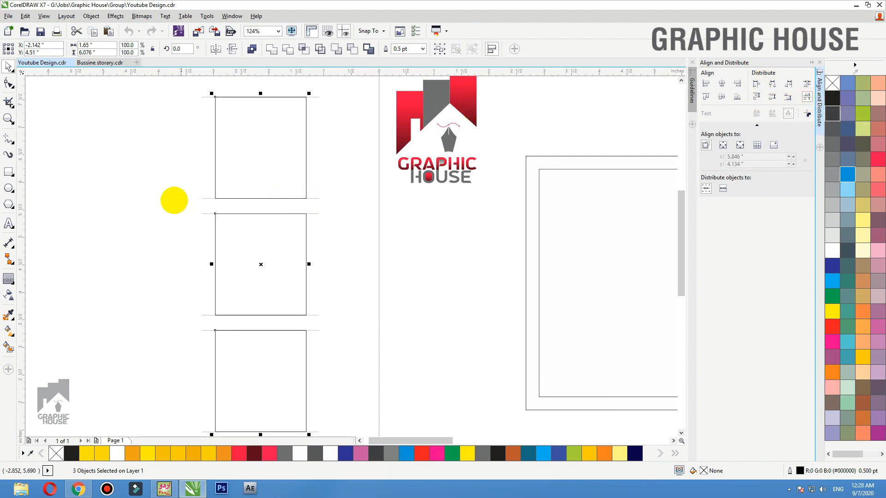
Group the three rectangles and fill them blue (C100 M20 Y0 K0) with no outline
key("ctrl+g")
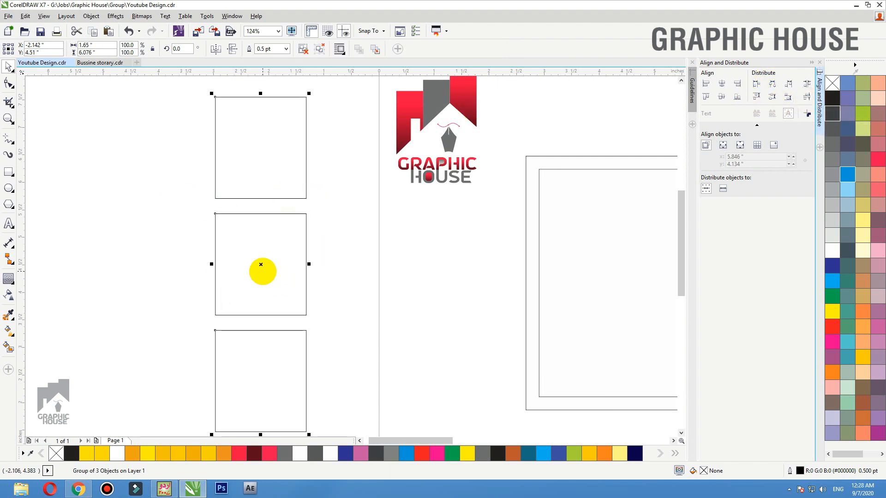
left_click(847, 175)
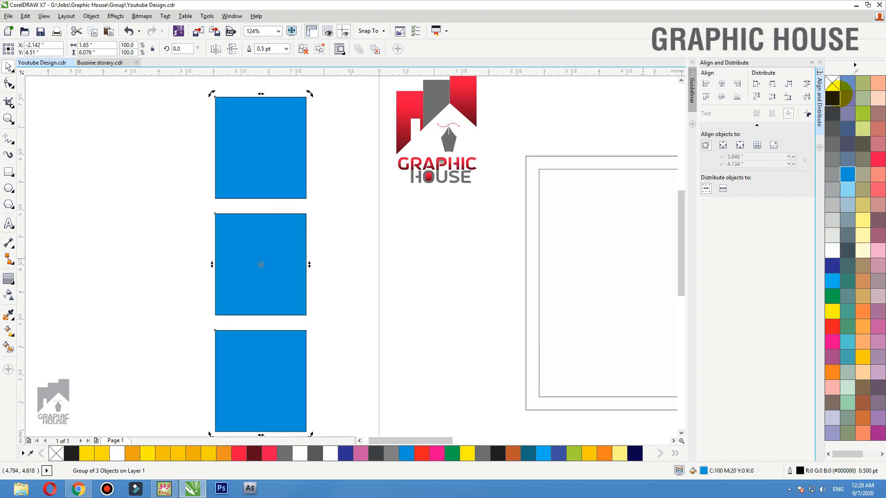
Copy the blue column to its left, delete the copy's top rectangle, and centre the remaining two vertically against the three-rectangle column
left_click_drag(288, 265, 180, 269)
left_click(176, 146, "ctrl")
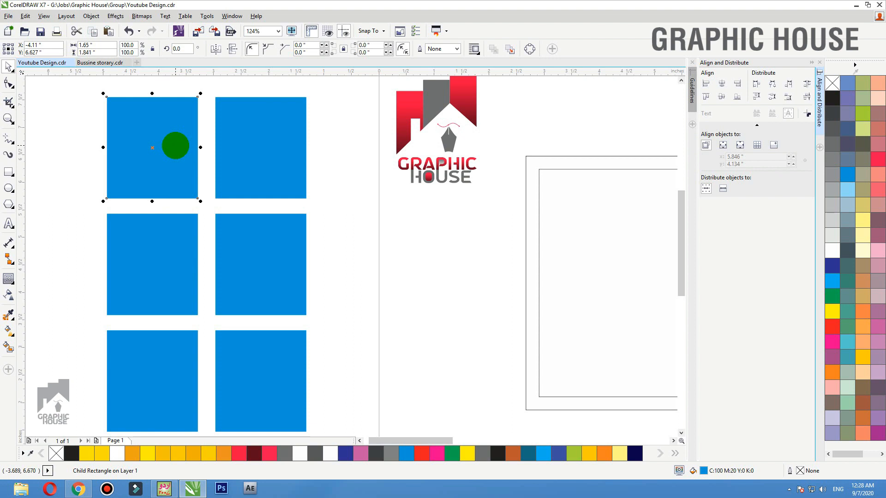
key("Delete")
left_click_drag(175, 267, 176, 248)
left_click(249, 252, "shift")
key("e")
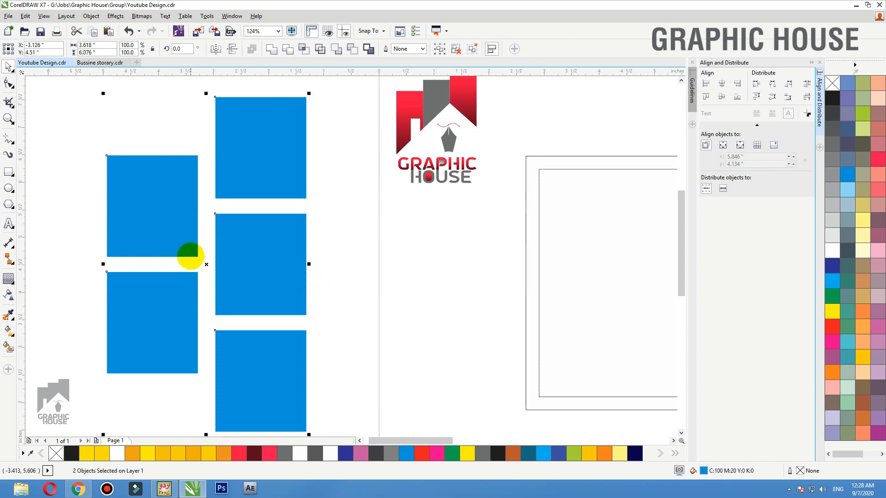
left_click(332, 258)
Copy the two-rectangle column to the other side of the three-rectangle column, then space the columns evenly and group them
left_click_drag(170, 232, 389, 232)
left_click(284, 254, "shift")
left_click(156, 220, "shift")
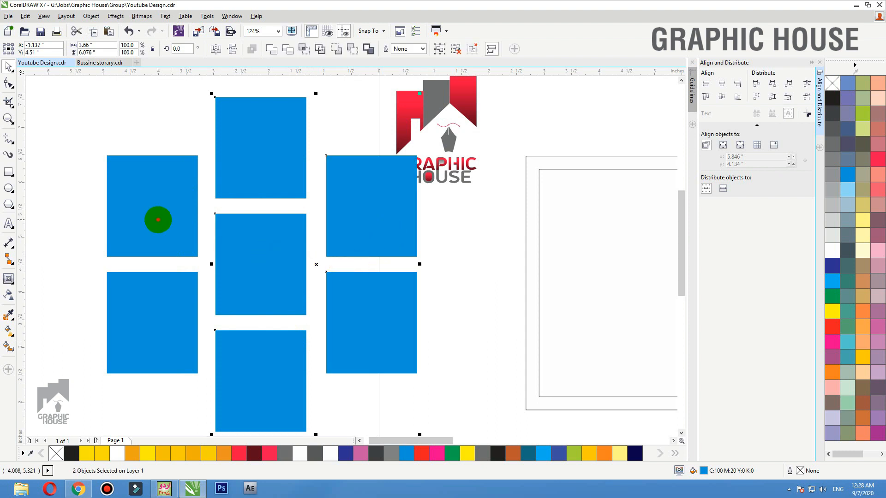
left_click(807, 83)
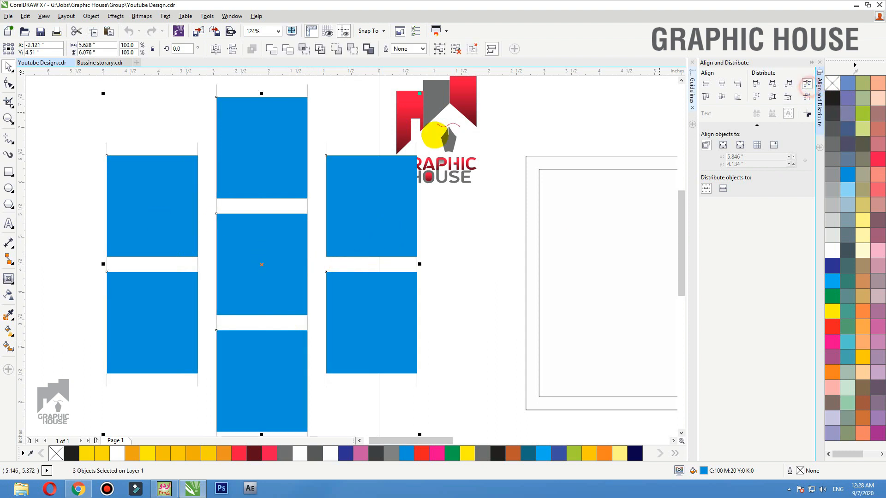
key("ctrl+g")
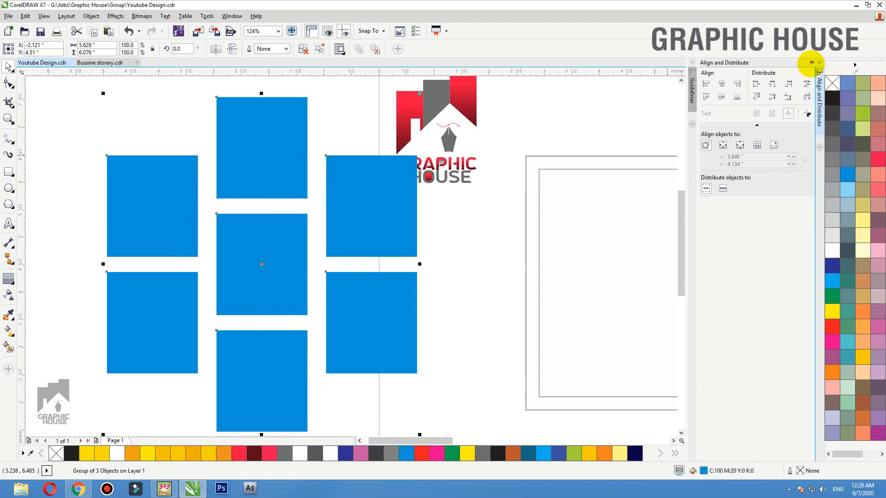
left_click(811, 63)
Place the rectangle grid over the left half of the bordered frame, rotated about 14° and scaled to 78.7%
scroll(317, 173, "down", 1)
left_click_drag(340, 223, 567, 227)
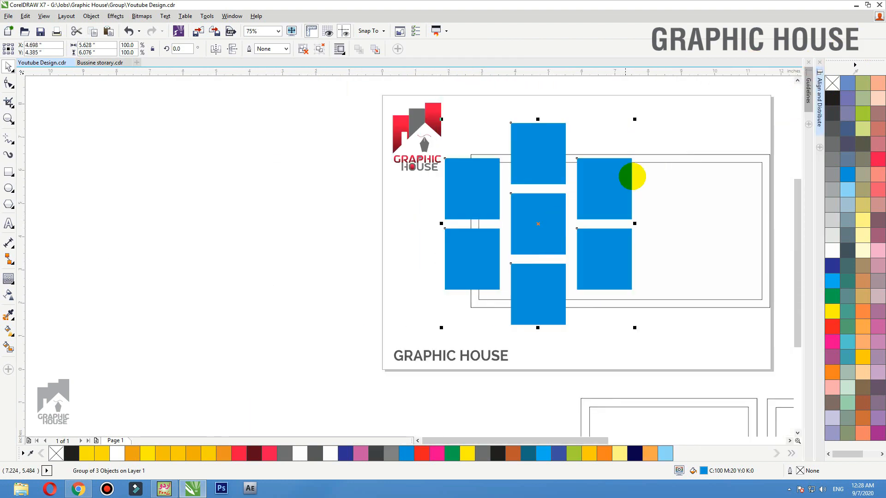
left_click_drag(634, 120, 579, 140)
left_click(585, 186)
left_click_drag(576, 185, 589, 193)
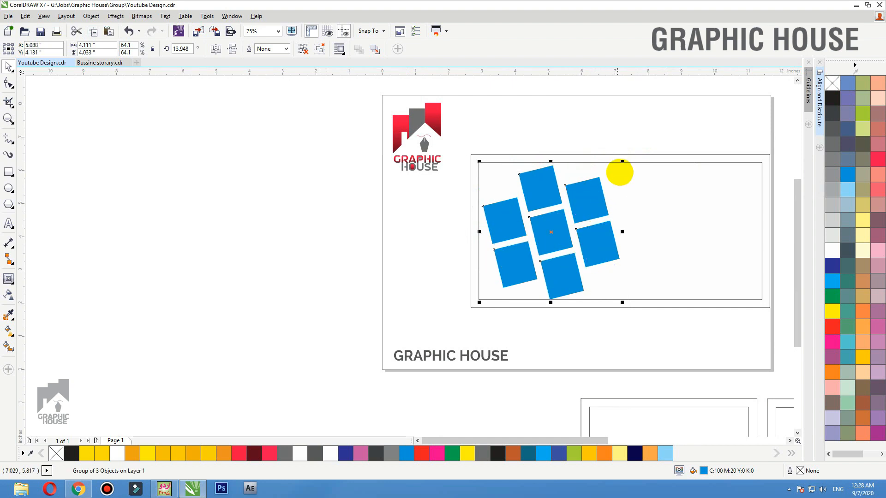
left_click_drag(622, 162, 635, 148)
left_click_drag(596, 193, 611, 192)
PowerClip the rotated blue grid inside the frame's outer rectangle
right_click(613, 187)
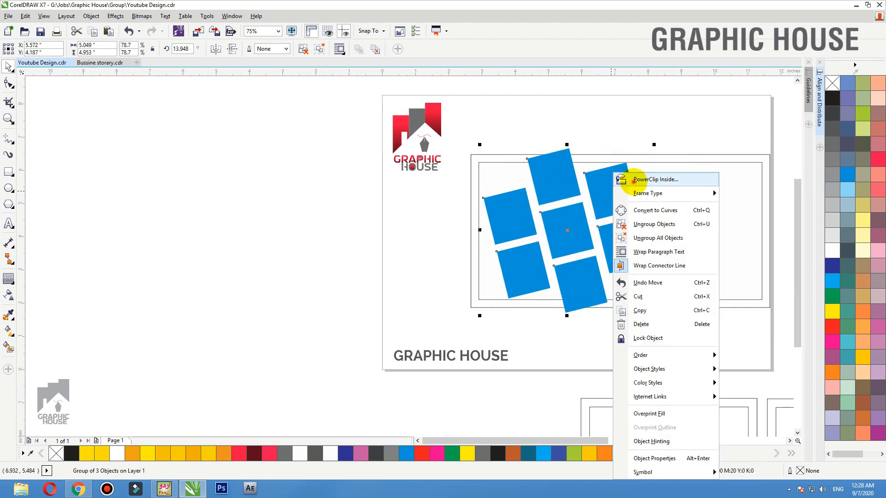
left_click(634, 180)
left_click(636, 156)
Place a copy of the bordered frame with its blue grid about 9.4 inches to the right, beside the page
scroll(348, 245, "down", 1)
key("F2")
left_click_drag(340, 180, 719, 328)
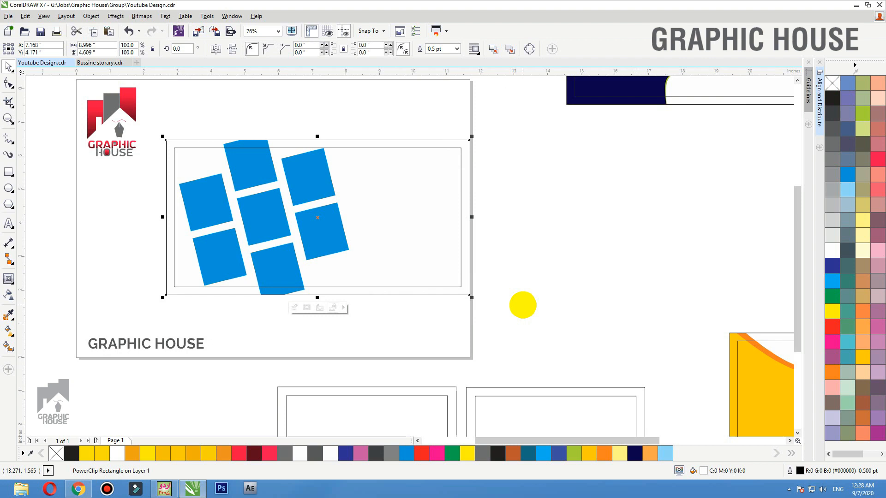
left_click_drag(498, 119, 157, 298)
left_click_drag(239, 240, 556, 240)
right_click(557, 239)
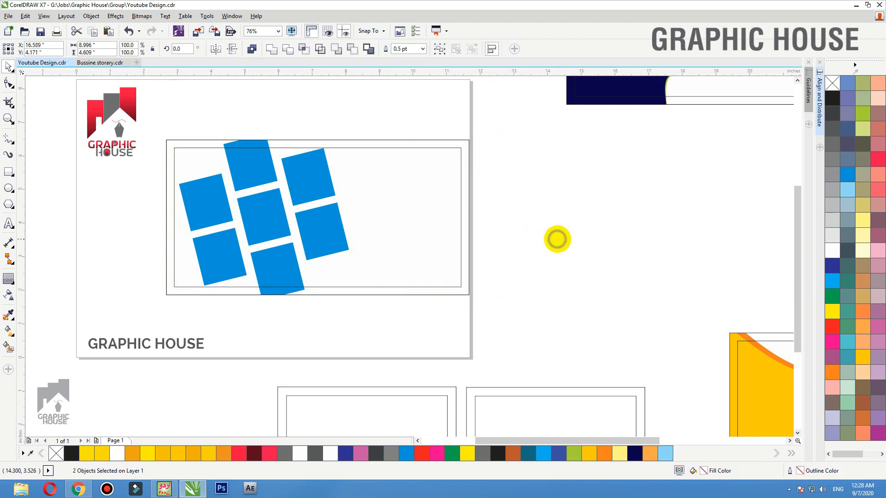
Remove the blue grid from the original frame on the page, leaving its two border rectangles empty
left_click(448, 141)
key("Delete")
left_click(364, 121)
key("F2")
left_click_drag(484, 121, 6, 367)
Draw a full-height rectangle about 3.55 by 4.61 inches at the left end of the empty frame
left_click(9, 172)
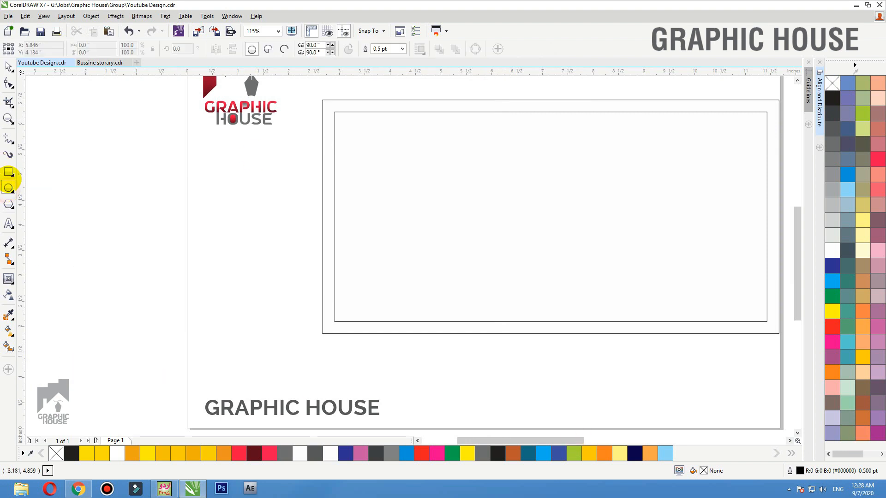
left_click(321, 101)
left_click_drag(321, 100, 503, 333)
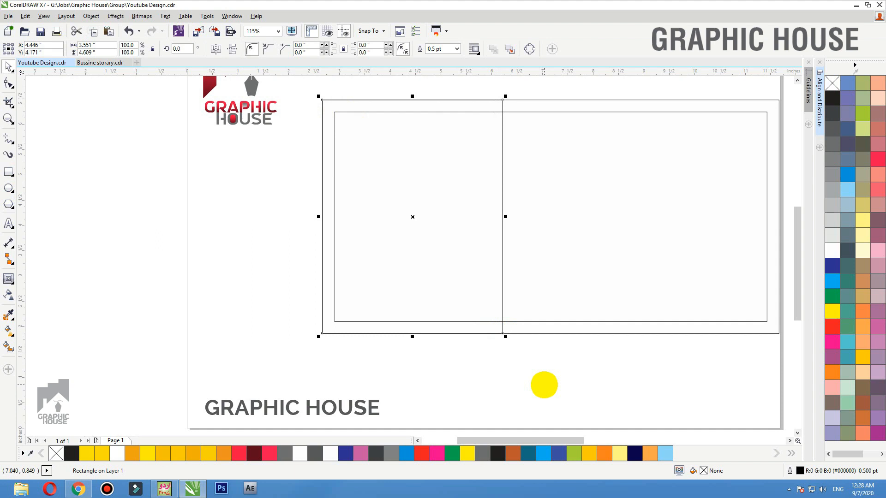
Convert the new rectangle to curves and delete its two right-hand corner nodes to leave a bulging two-node shape
key("ctrl+q")
key("F6")
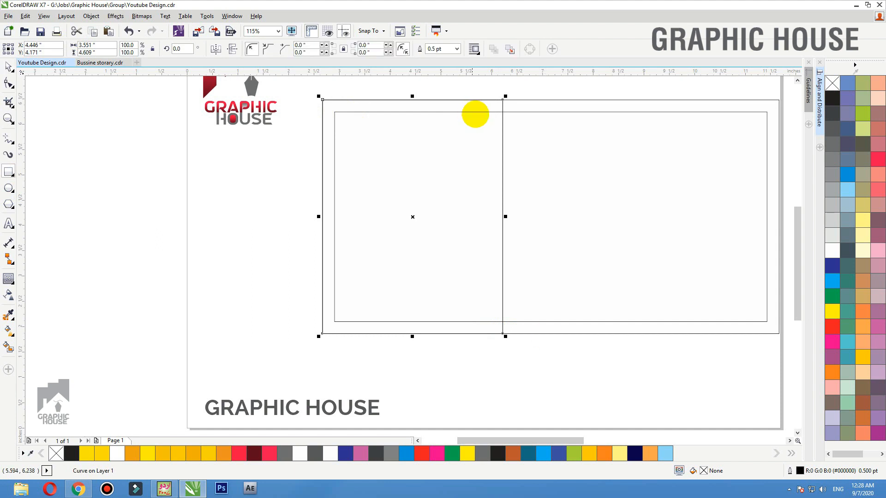
left_click(9, 83)
left_click_drag(526, 88, 477, 353)
key("Delete")
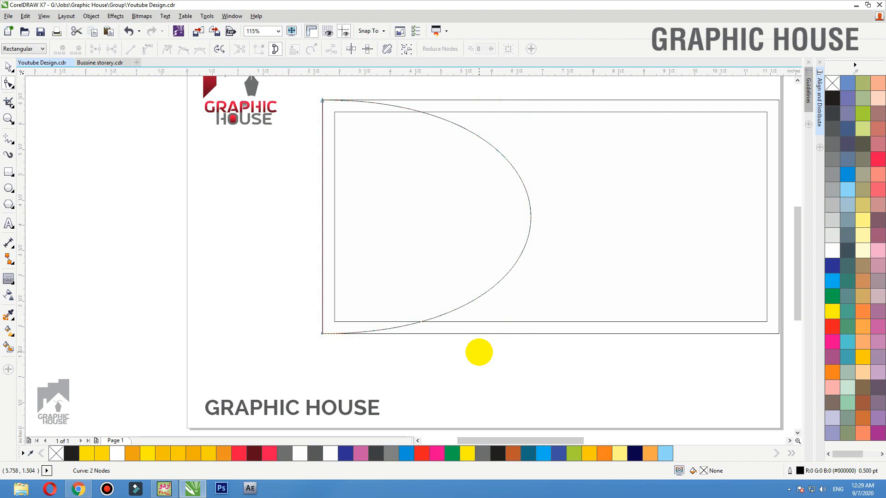
left_click(350, 93)
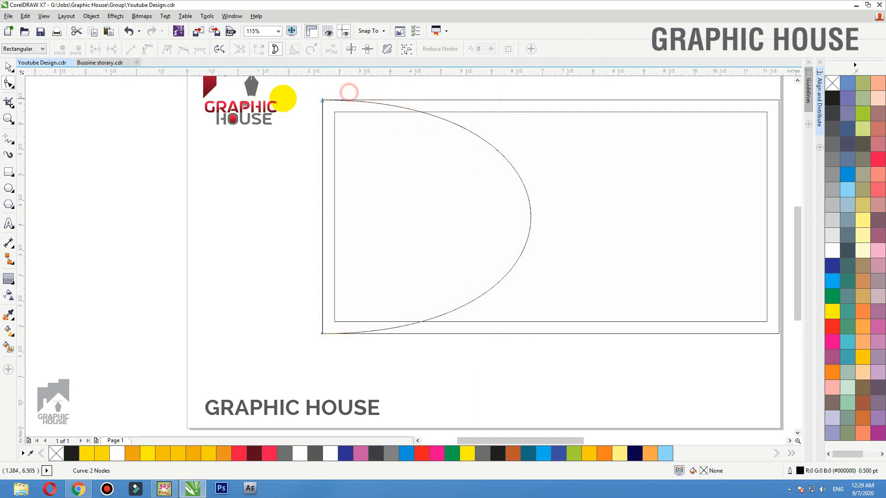
Reshape the bulge by angling its upper curve handle upward and its lower one outward and down, about 3.86 by 5.01 inches overall
left_click(518, 160)
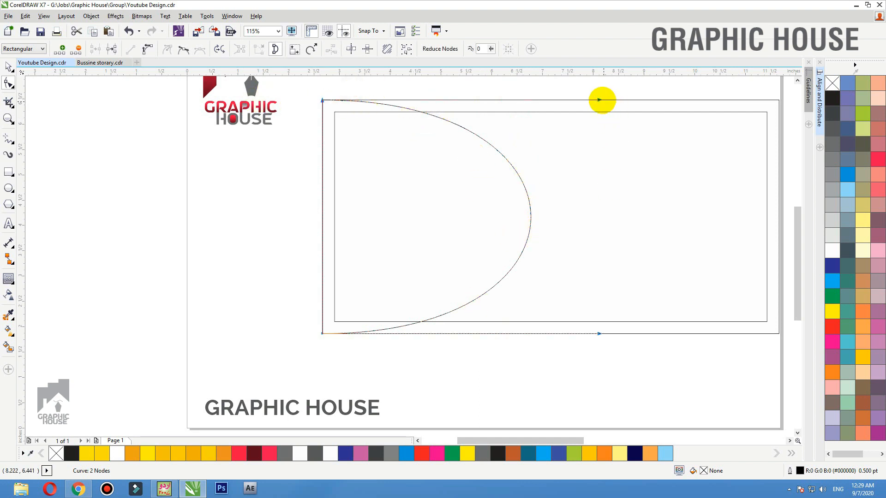
left_click_drag(599, 99, 421, 103)
scroll(418, 111, "down", 3)
scroll(471, 267, "up", 2)
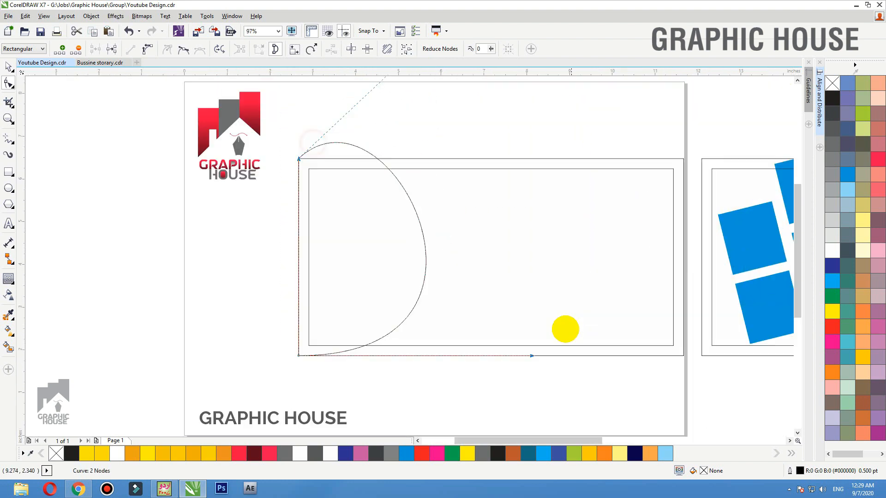
left_click_drag(532, 356, 619, 388)
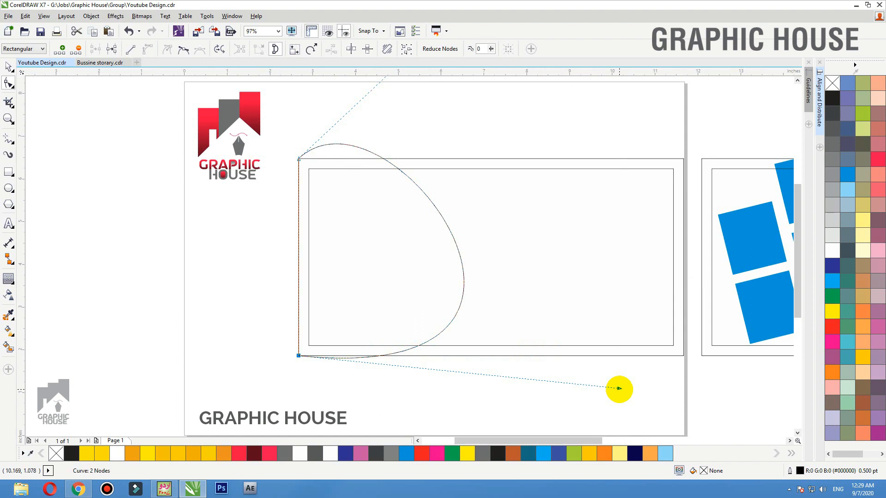
key("space")
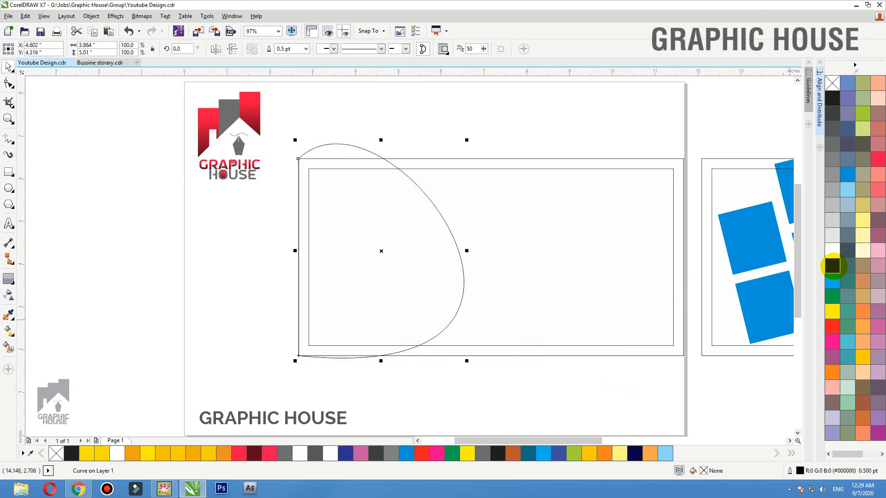
Fill the curved shape with C100 M80 Y0 K0 and remove its outline
left_click(832, 266)
left_click(847, 174)
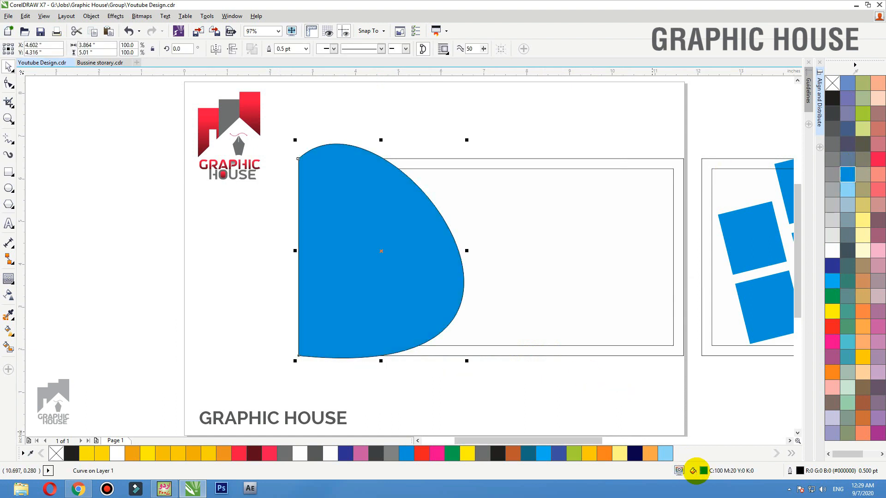
double_click(700, 471)
double_click(792, 108)
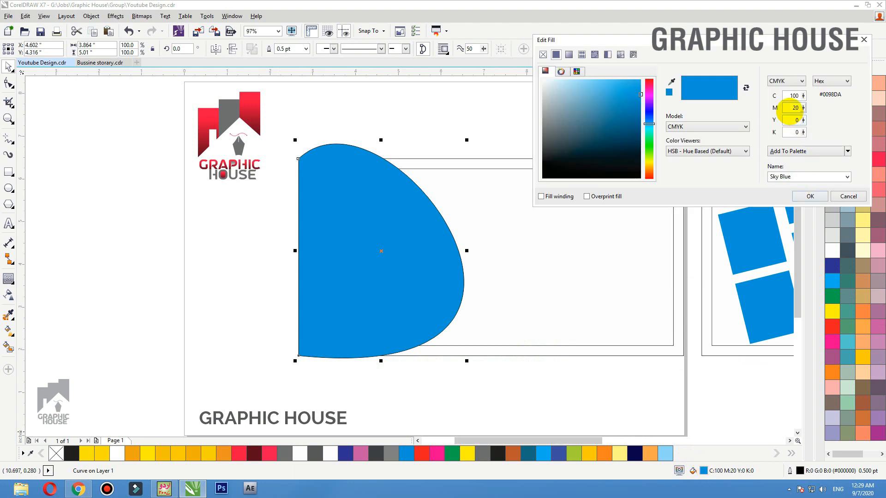
key("Tab")
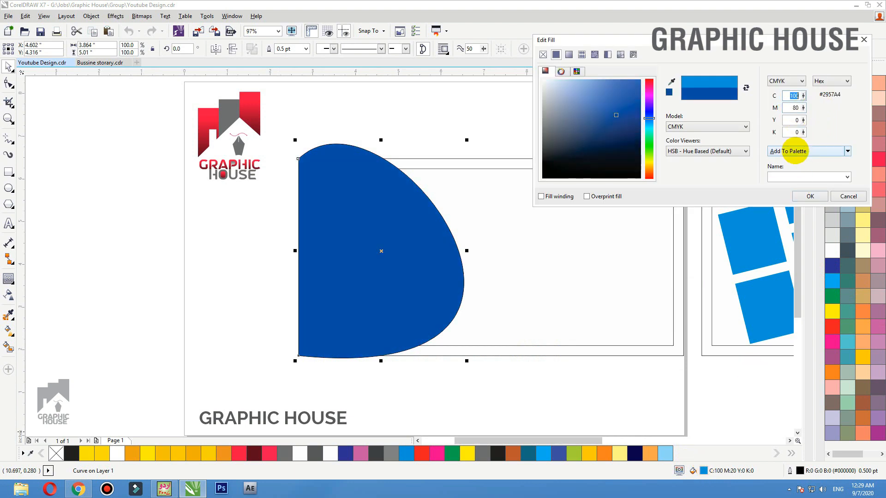
left_click(809, 194)
right_click(832, 82)
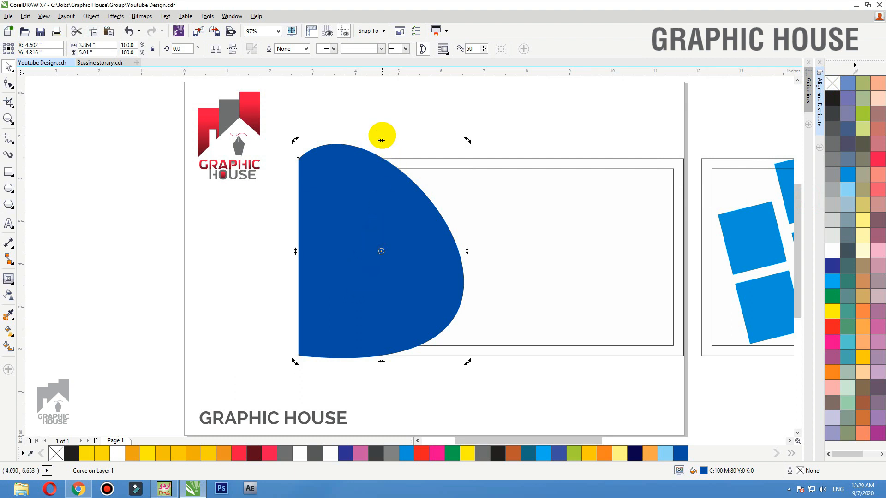
Make a copy of the curved shape skewed slightly to the left and give the original 50% uniform transparency
left_click_drag(381, 140, 357, 139)
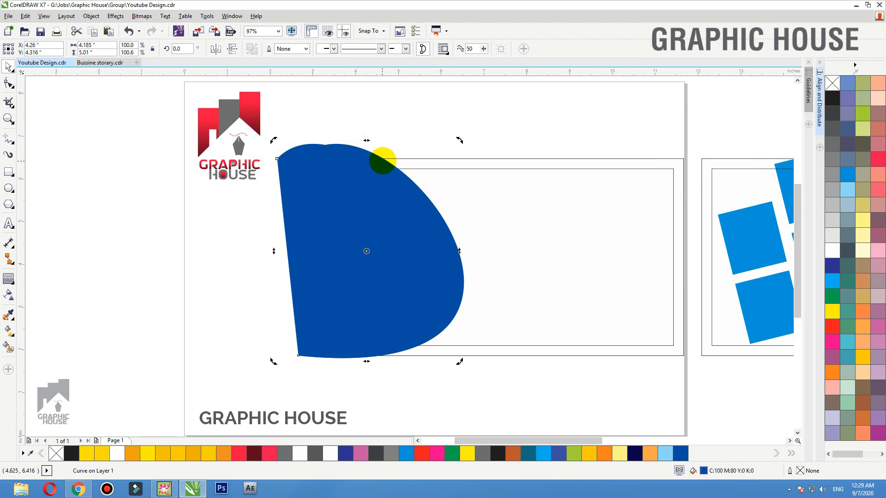
left_click(8, 296)
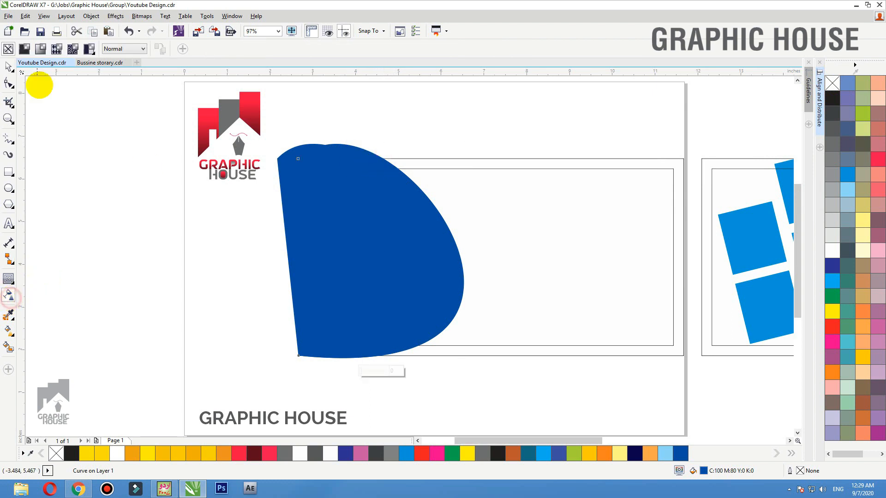
left_click(24, 48)
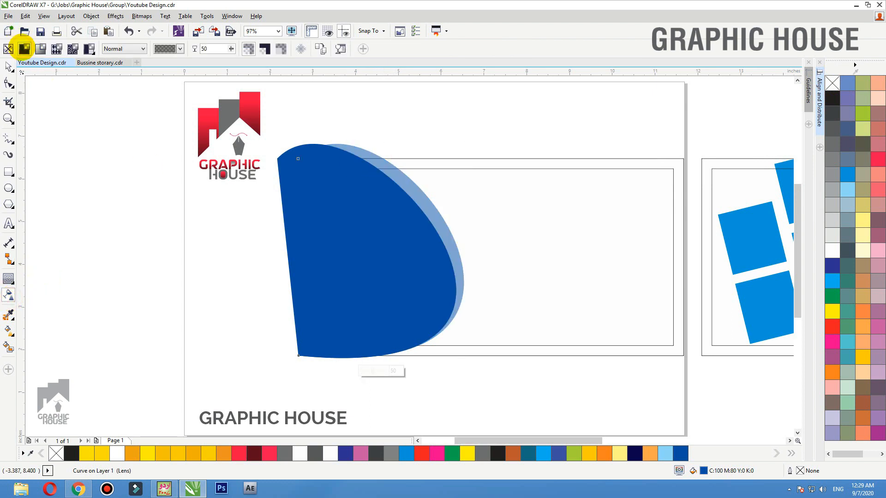
left_click(8, 66)
left_click_drag(342, 182, 333, 170)
key("ctrl+z")
PowerClip both blue curved shapes inside the frame's outer rectangle
right_click(363, 179)
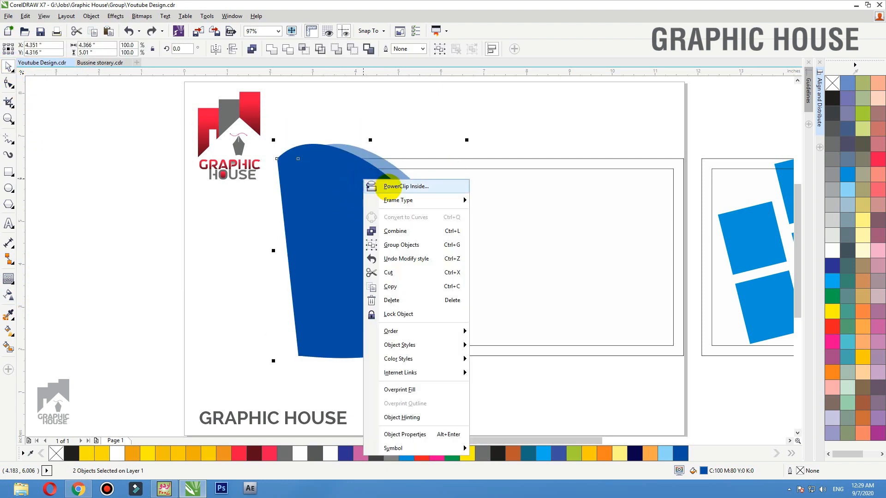
left_click(390, 183)
left_click(406, 162)
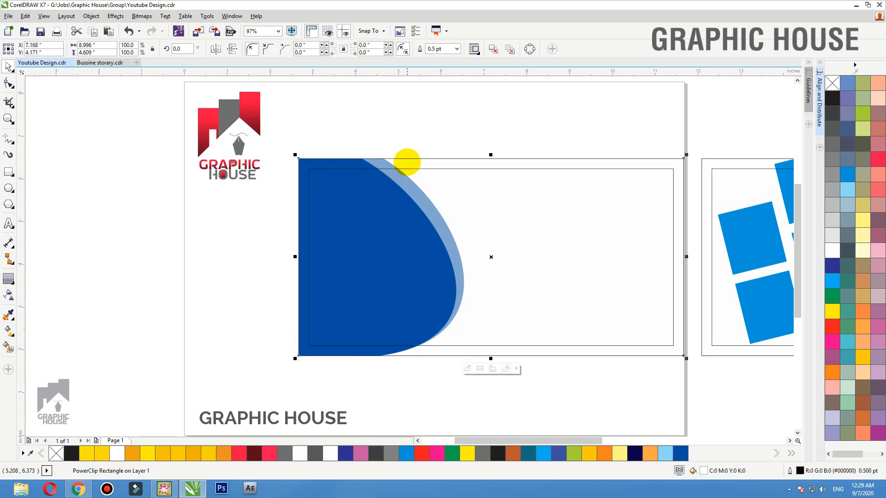
Open the frame's PowerClip contents for editing and group the two curved shapes
left_click(407, 162, "ctrl")
key("ctrl+a")
key("ctrl+g")
Copy the curved group above the original, scale the copy to 52.9% and mirror it vertically
left_click_drag(392, 294, 406, 242)
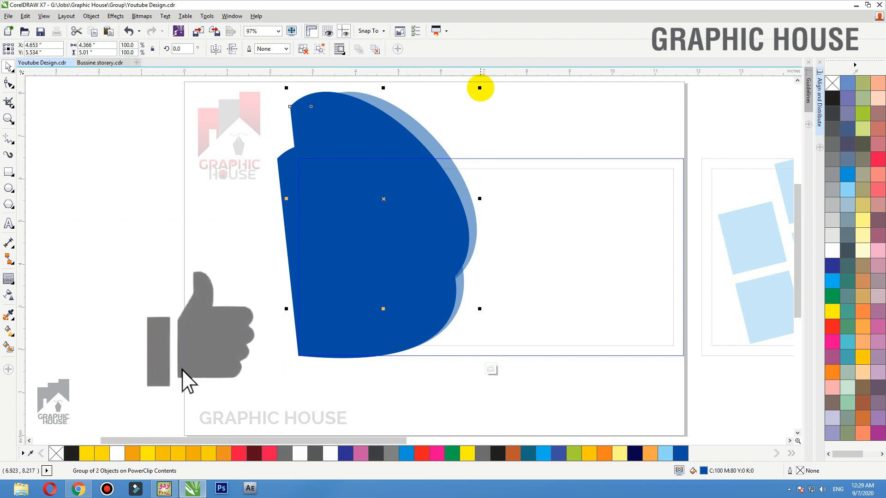
left_click_drag(480, 88, 435, 139)
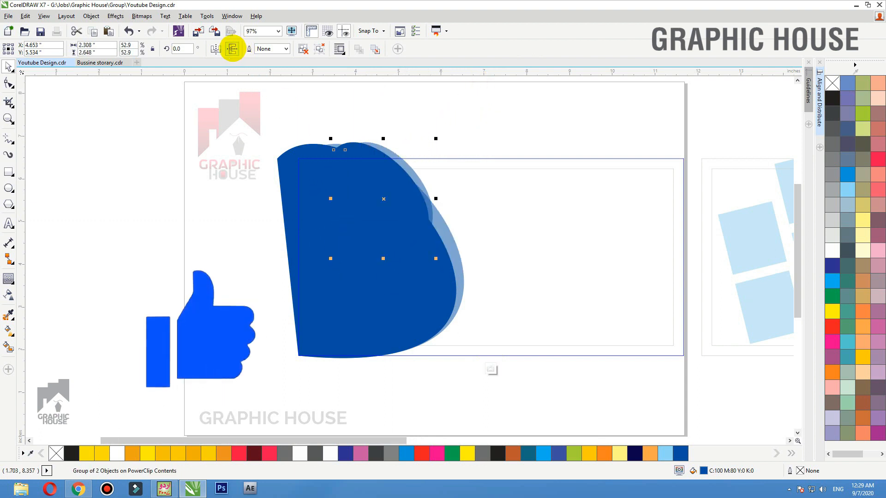
left_click(233, 47)
left_click_drag(418, 213, 429, 184)
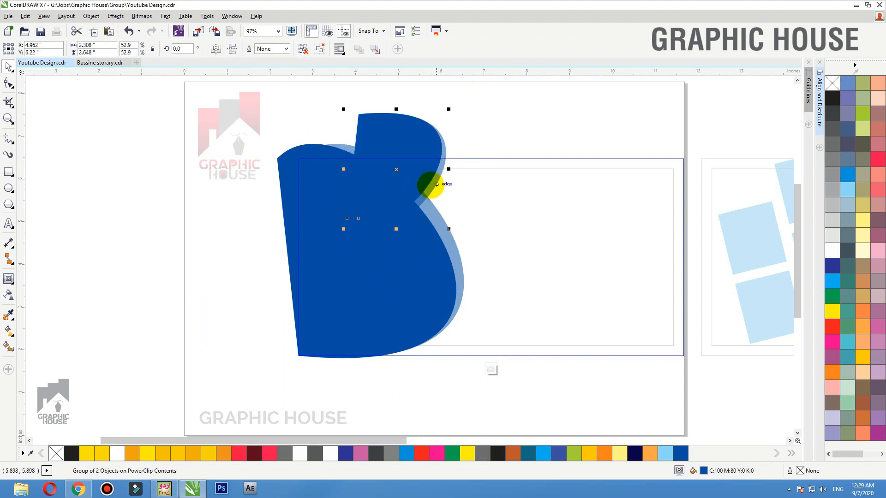
Rotate the small mirrored copy about 40° and place it over the upper-left end of the large blue shape
left_click(428, 186)
left_click_drag(451, 230, 461, 179)
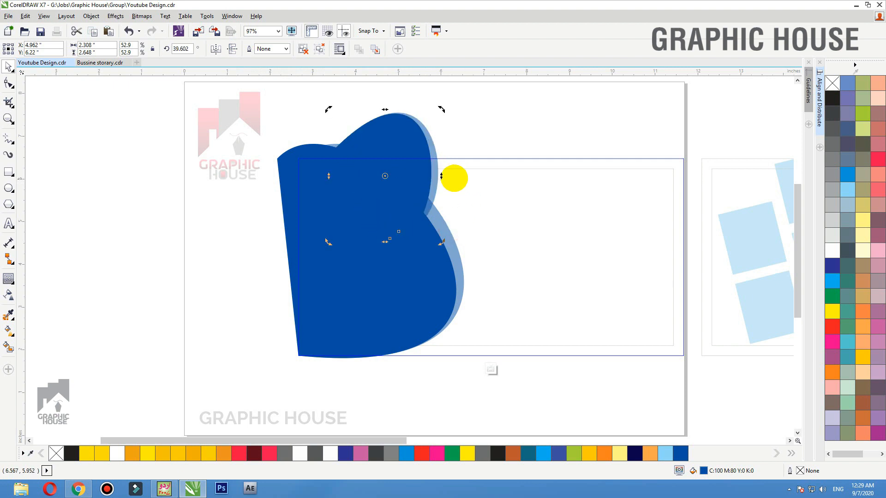
left_click_drag(407, 182, 397, 192)
left_click_drag(397, 193, 304, 211)
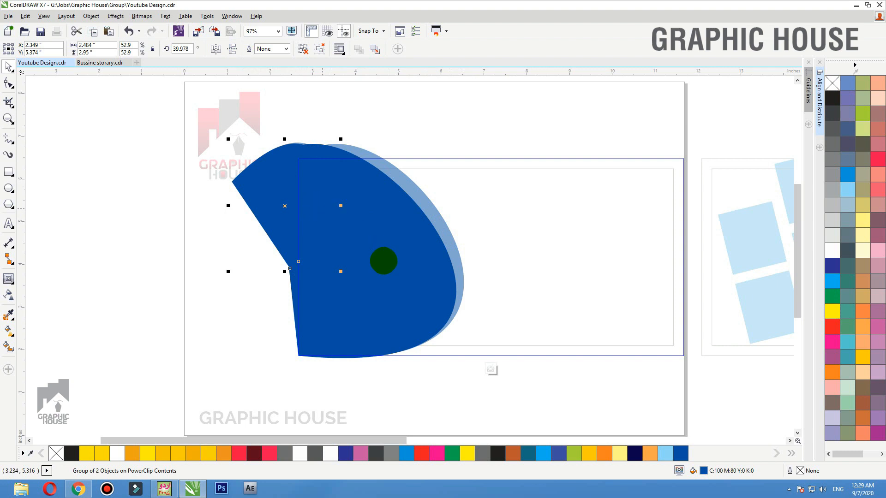
key("Delete")
key("ctrl+z")
left_click_drag(402, 242, 356, 235)
key("ctrl+z")
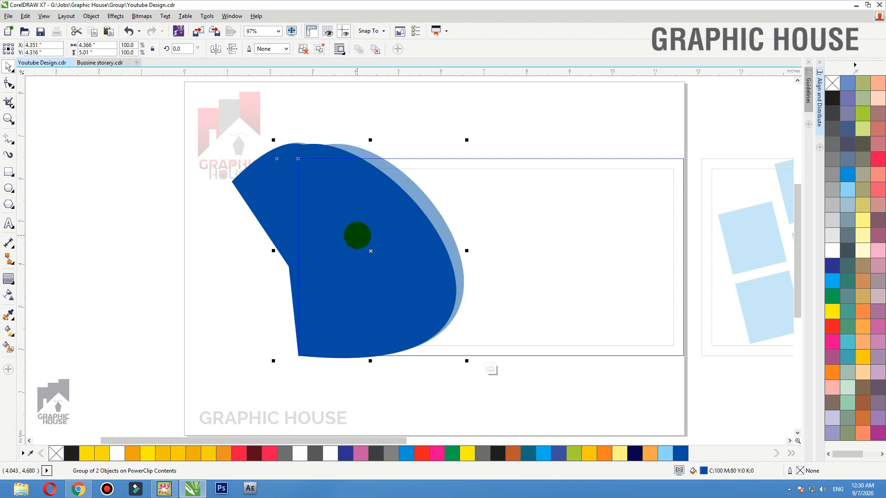
left_click_drag(263, 182, 254, 209)
key("ctrl+z")
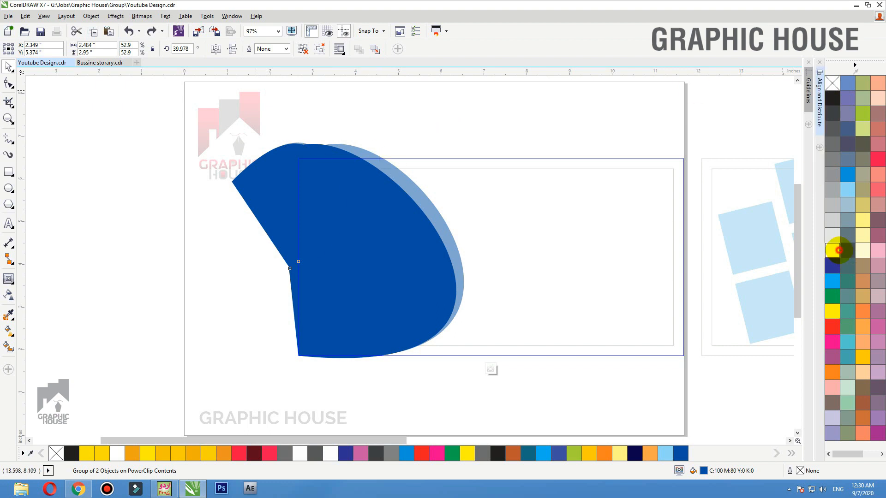
Fill the small curved group with white (C0 M0 Y0 K0) and rotate it slightly clockwise
left_click(833, 249)
left_click(362, 124)
left_click(304, 203)
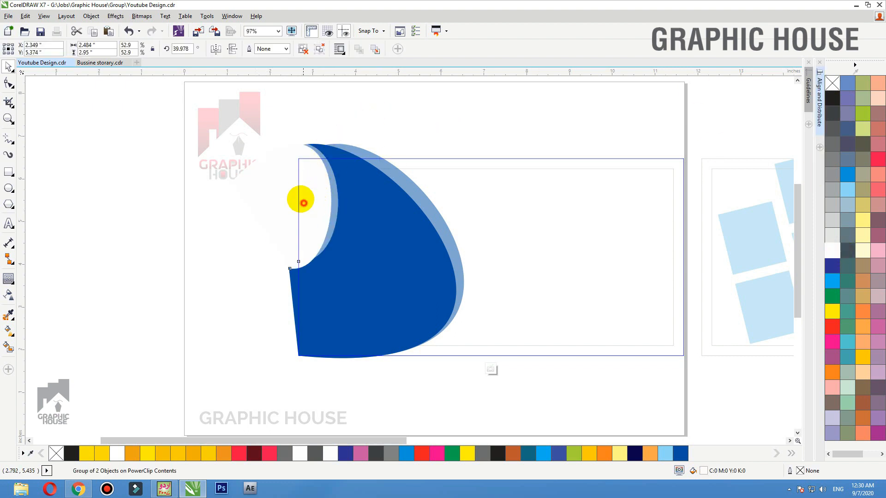
left_click(299, 188)
left_click_drag(334, 124, 346, 148)
Place a copy of the small white group over the large shape's upper right edge and rotate it to about 42.5°
left_click(316, 184)
left_click_drag(311, 194, 436, 204)
left_click(433, 204)
left_click_drag(469, 137, 439, 107)
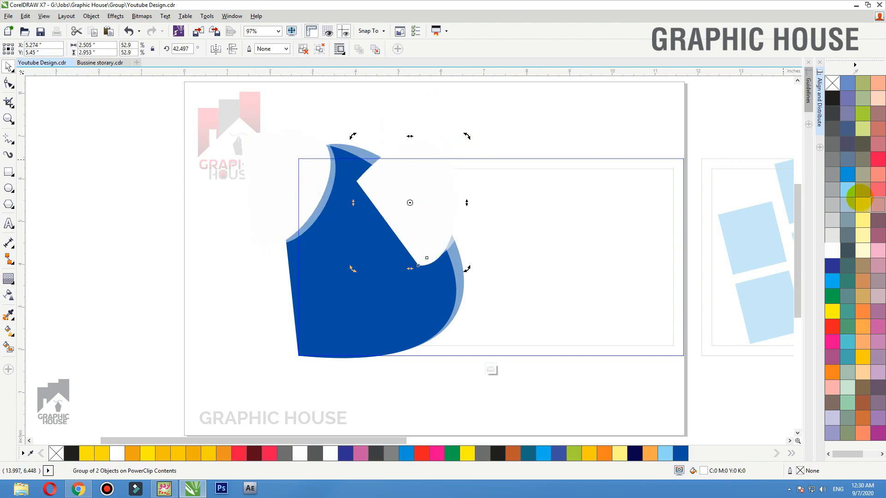
Fill the small white group at the large shape's upper right edge with blue (C100 M80 Y0 K0), shift it inward and finish editing the PowerClip
left_click(680, 452)
left_click_drag(439, 168, 413, 186)
left_click(463, 131, "ctrl")
left_click(441, 122)
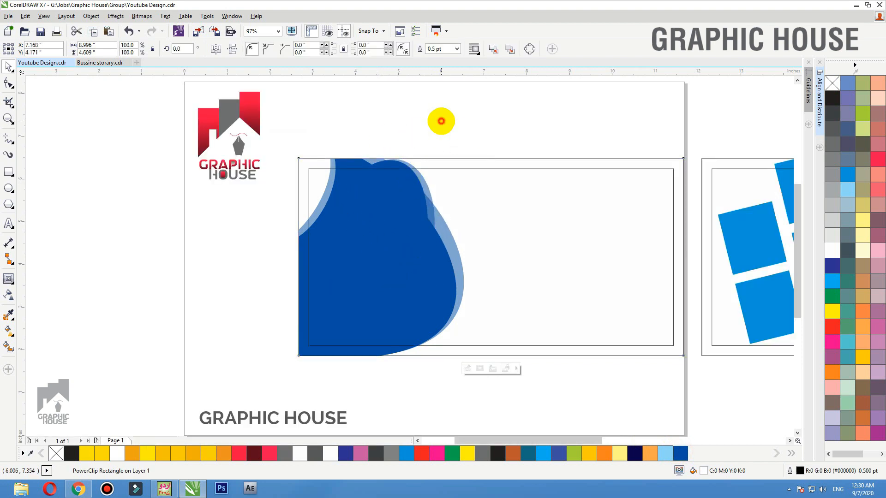
Copy the small blue group inside the PowerClip to the frame's lower-right corner, rotate it to about 111.2° and finish editing
left_click(401, 162)
double_click(401, 163)
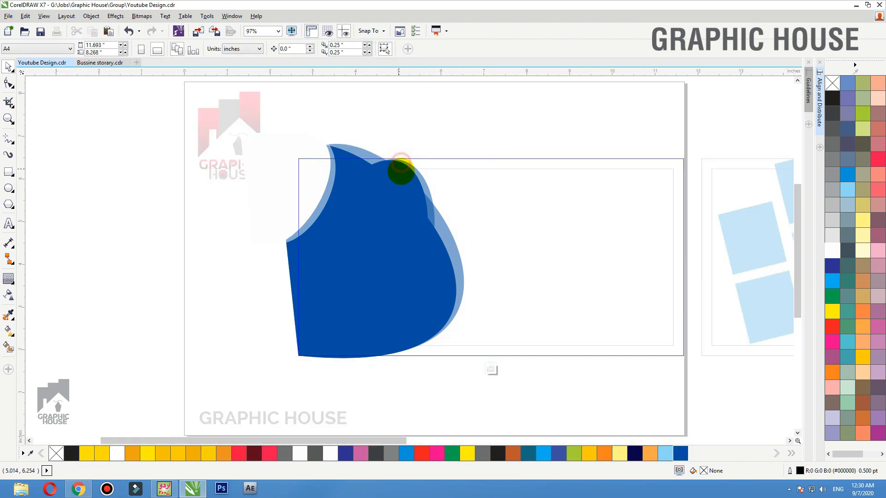
left_click_drag(402, 172, 500, 275)
key("ctrl+z")
left_click_drag(410, 172, 534, 223)
right_click(646, 312)
left_click(652, 355)
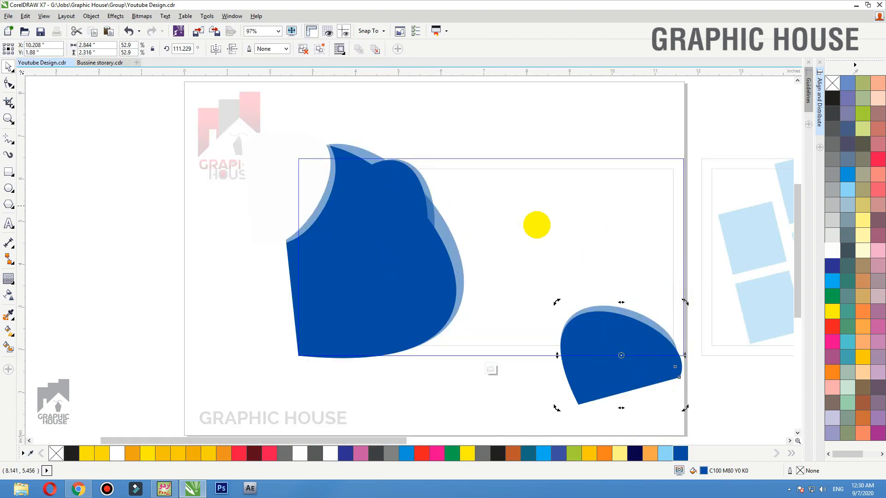
left_click_drag(623, 358, 694, 369)
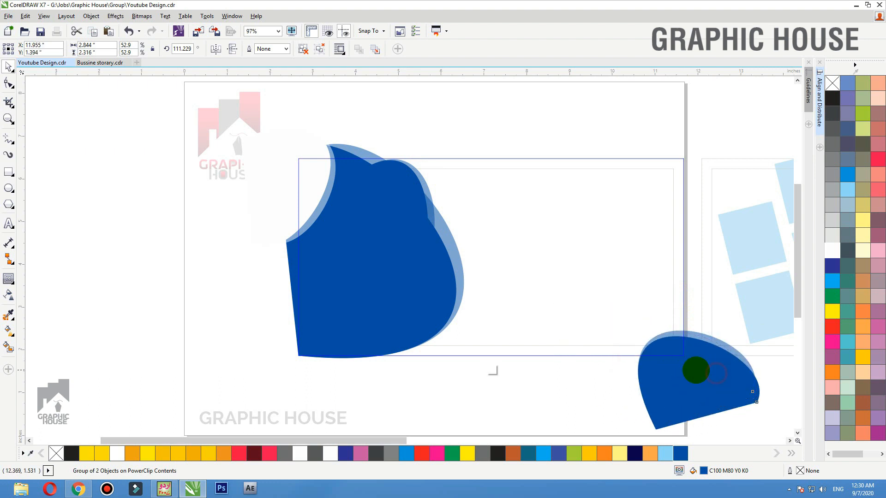
left_click(491, 369)
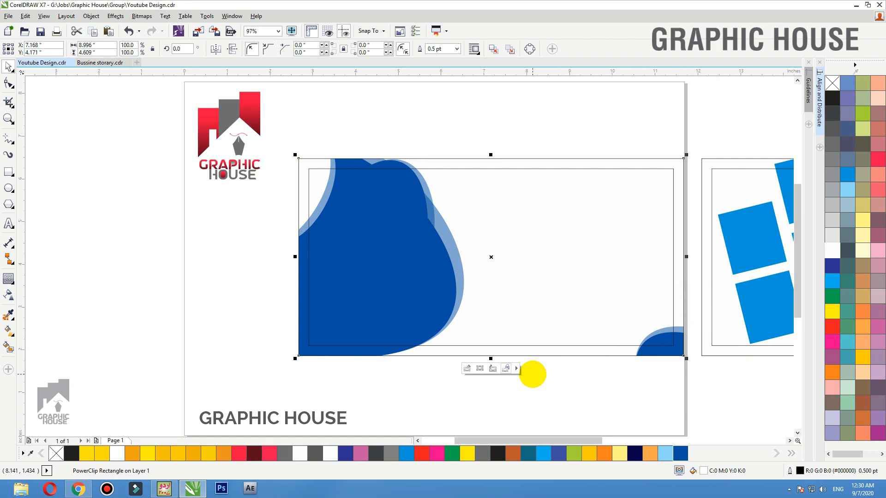
Place a copy of the framed blue design in the empty area to the left of the page
scroll(374, 206, "down", 3)
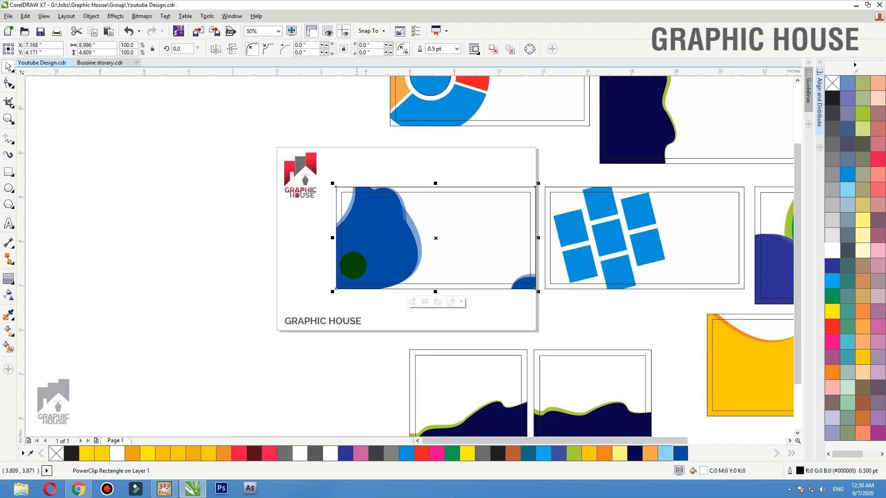
left_click(313, 300)
left_click_drag(370, 242, 56, 291)
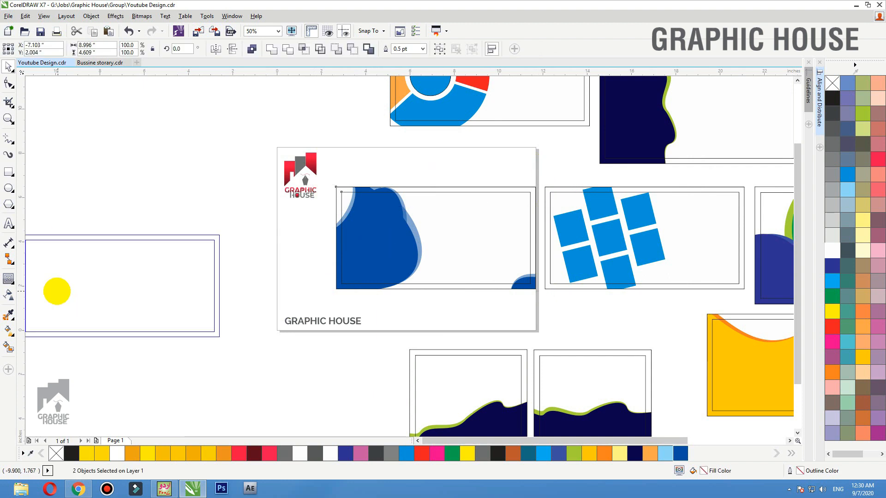
In the original design's PowerClip, delete the small blue group at the lower-right corner and the white group at the upper left
double_click(384, 190)
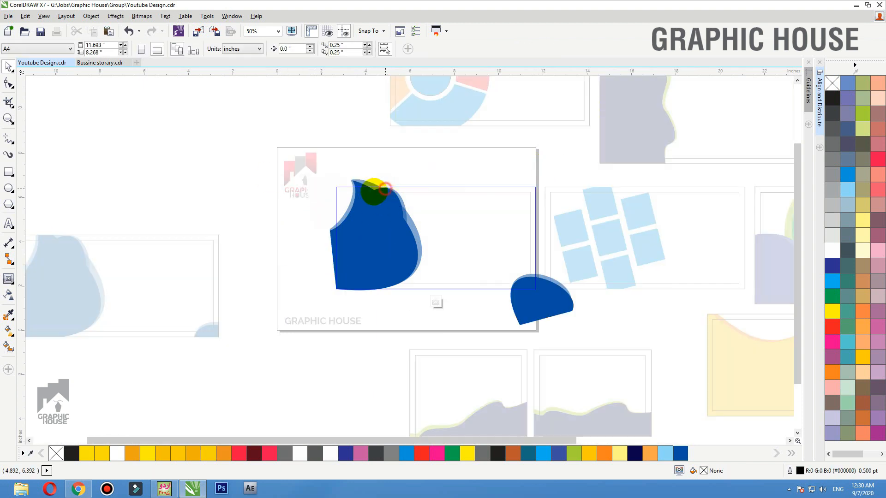
left_click_drag(225, 137, 683, 375)
left_click(552, 319)
key("Delete")
left_click(241, 175)
key("Delete")
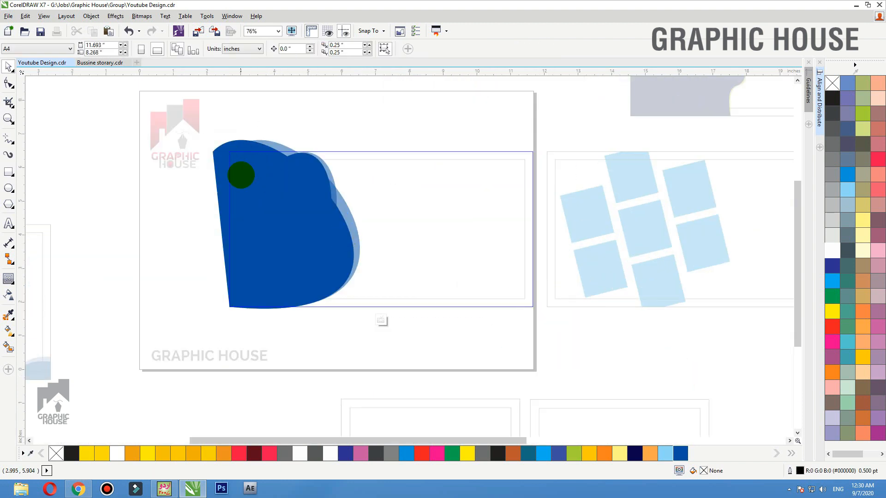
Delete the small blue group over the large shape's upper right edge inside the PowerClip
left_click(312, 172)
key("Delete")
left_click(395, 110, "ctrl")
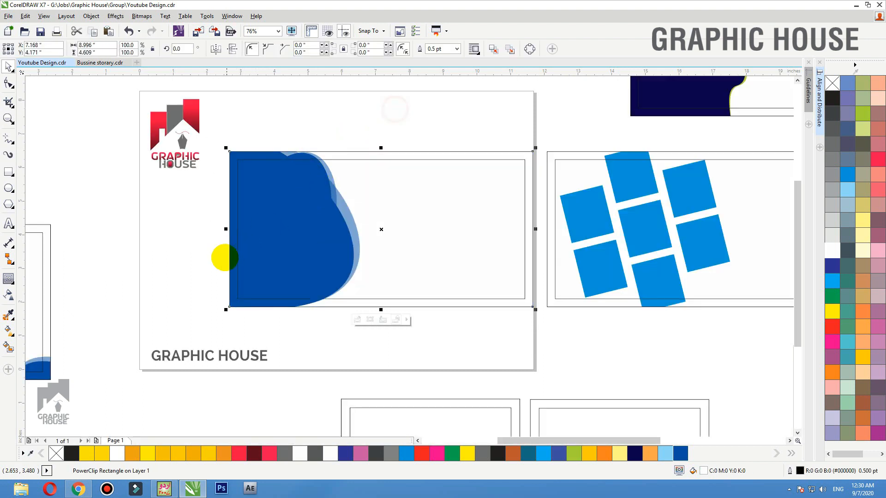
left_click(335, 154, "ctrl")
left_click_drag(396, 109, 234, 273)
key("Delete")
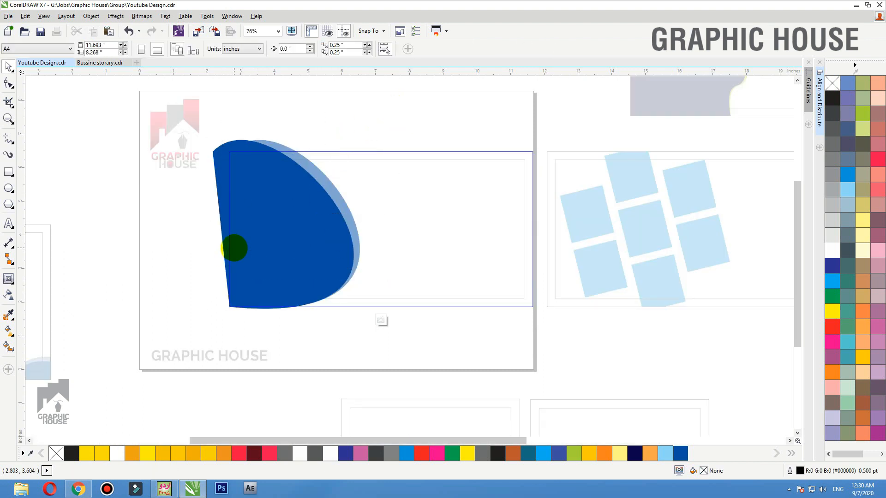
Stretch the remaining large blue group to 171.9% width, rotate it to about 307.8° and finish editing the PowerClip
left_click_drag(175, 317, 416, 221)
left_click_drag(374, 250, 391, 258)
left_click(392, 258)
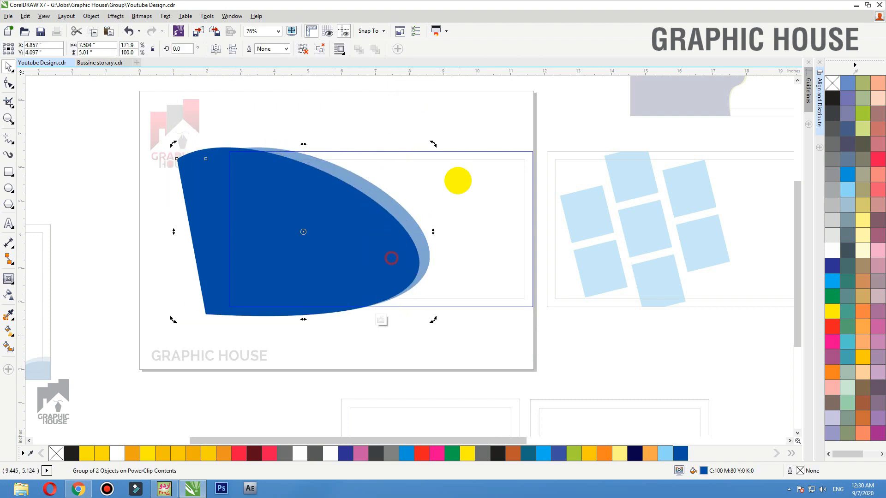
left_click_drag(432, 143, 310, 252)
left_click(401, 113)
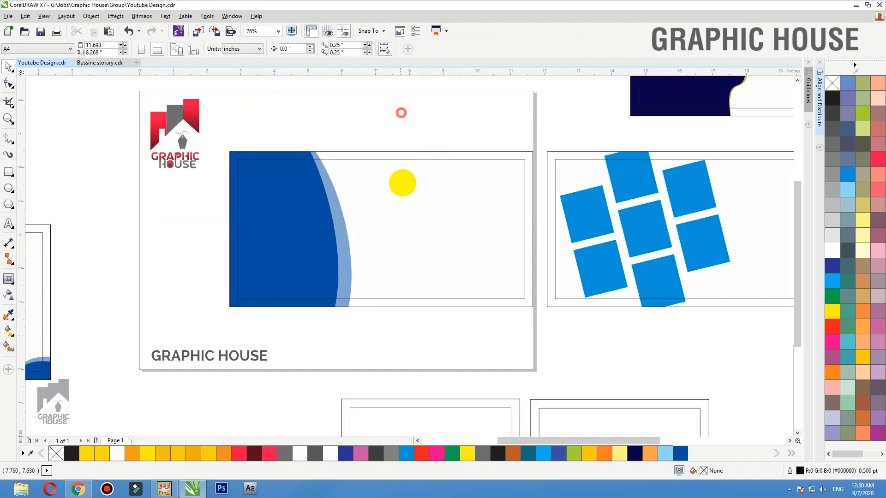
Place a copy of the new curved blue design above the earlier copy to the left of the page
scroll(425, 221, "down", 2)
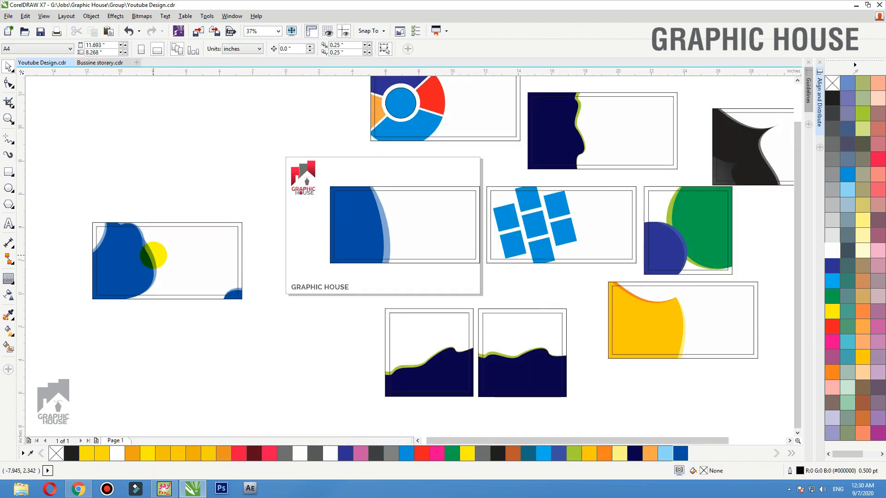
left_click_drag(326, 170, 220, 204)
left_click(297, 159)
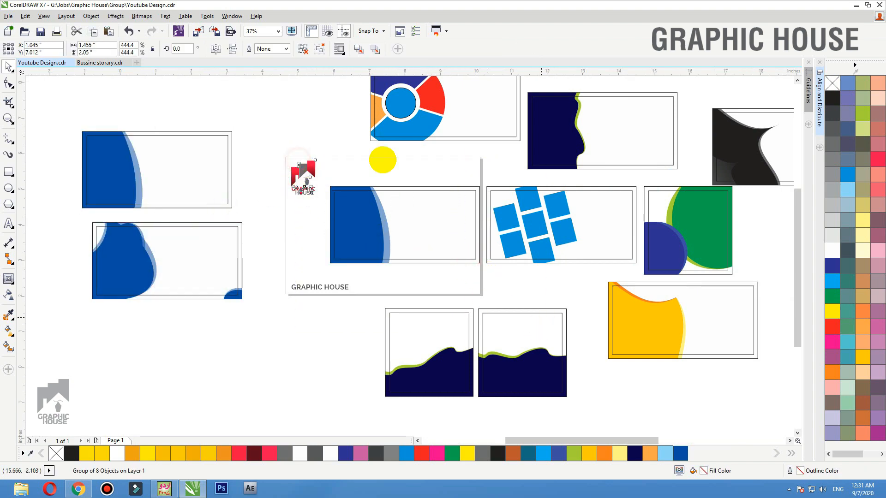
Reopen the PowerClip of the design on the page and rotate its large blue group to about 256°
scroll(431, 230, "up", 2)
double_click(269, 140)
left_click_drag(368, 118, 289, 178)
double_click(299, 260)
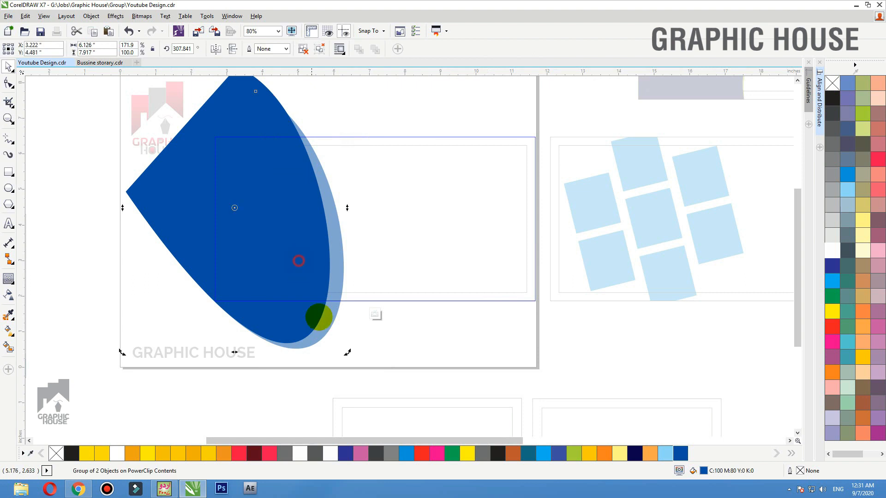
left_click_drag(347, 353, 200, 342)
left_click(228, 261)
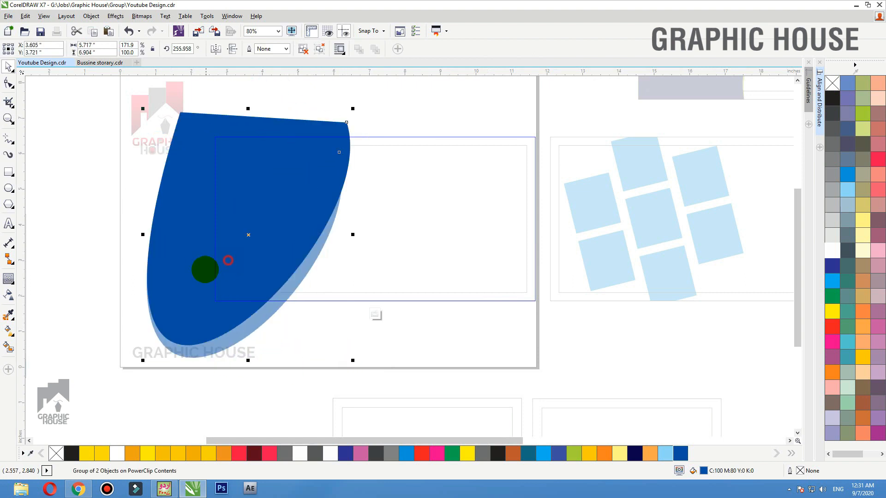
Move the large blue group up over the frame's upper-left corner, rotate it slightly further clockwise and finish editing the PowerClip
left_click_drag(228, 260, 246, 224)
left_click(256, 249)
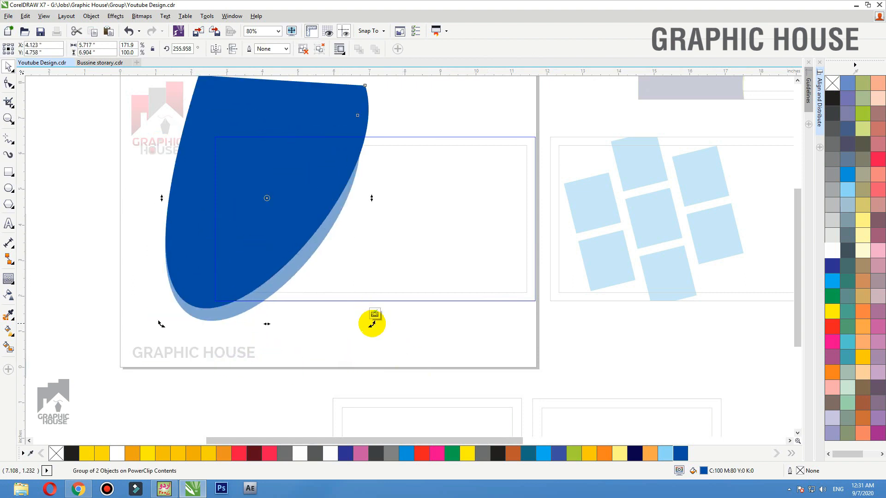
left_click_drag(372, 323, 356, 333)
left_click(382, 341, "ctrl")
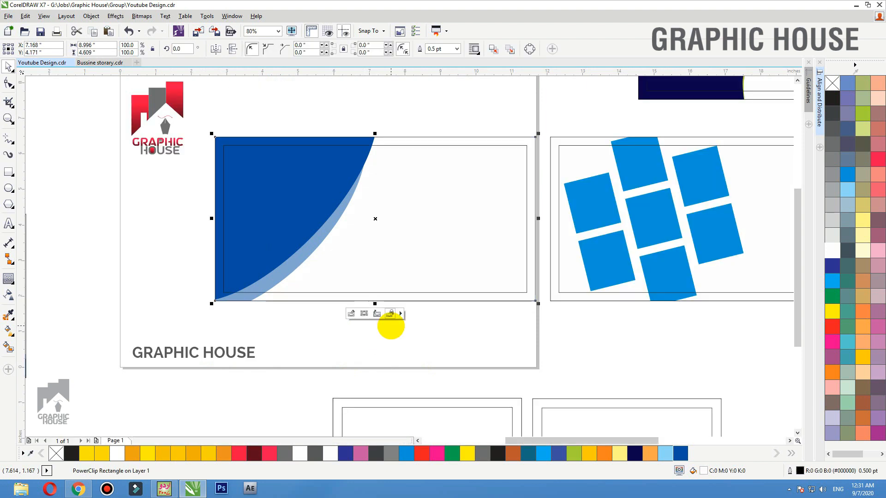
Import a blue background image from the Blue folder in Data Wallpaper for the diagonal curved design
scroll(391, 326, "down", 3)
left_click(368, 205)
left_click_drag(302, 229, 461, 320)
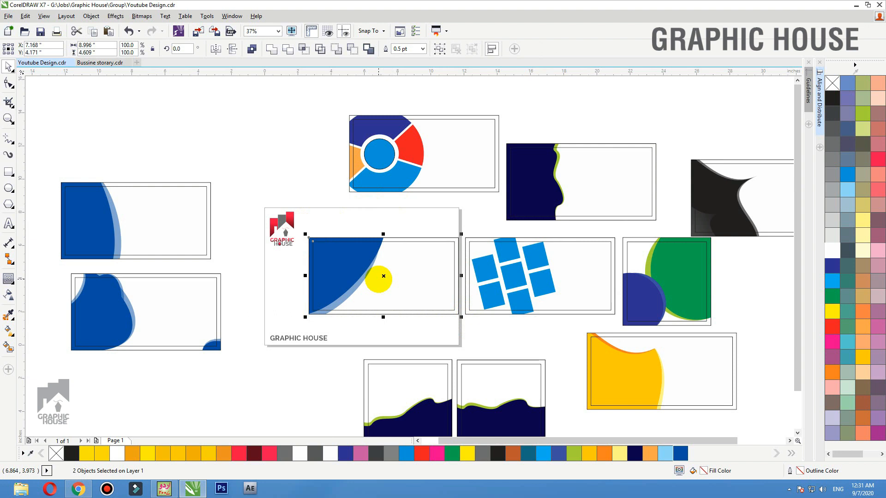
key("shift+F2")
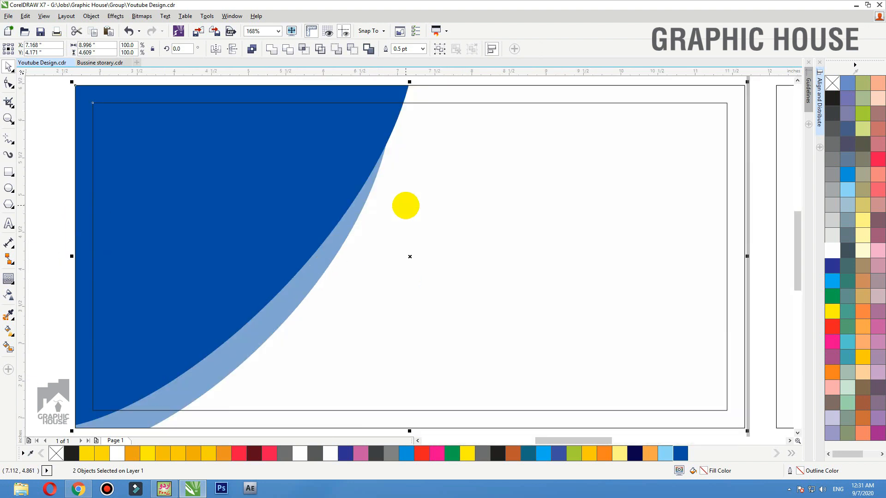
left_click(53, 177)
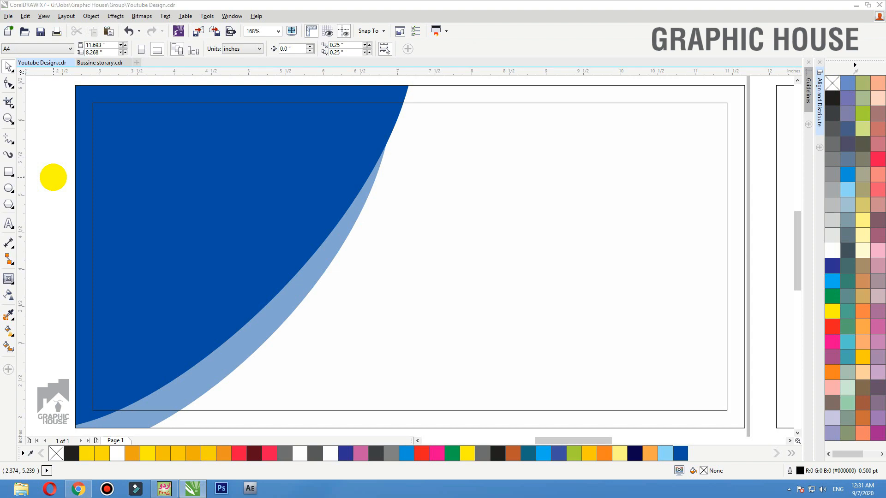
key("ctrl+i")
left_click(550, 145)
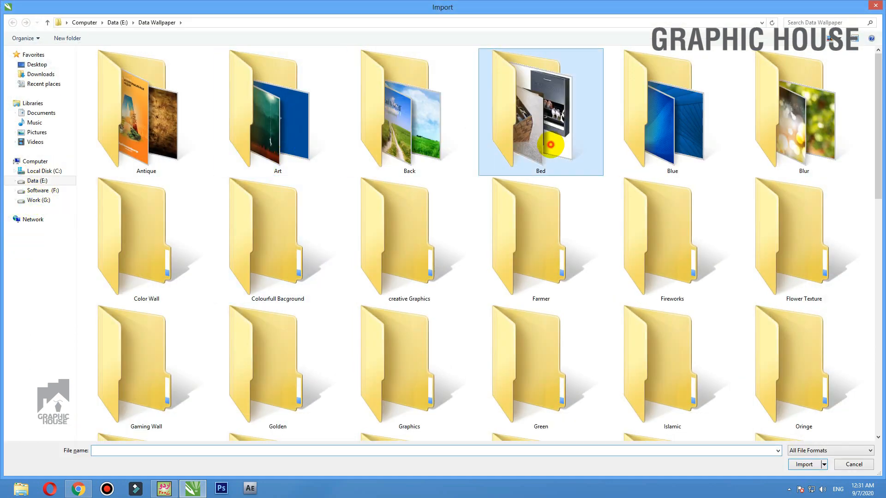
double_click(630, 134)
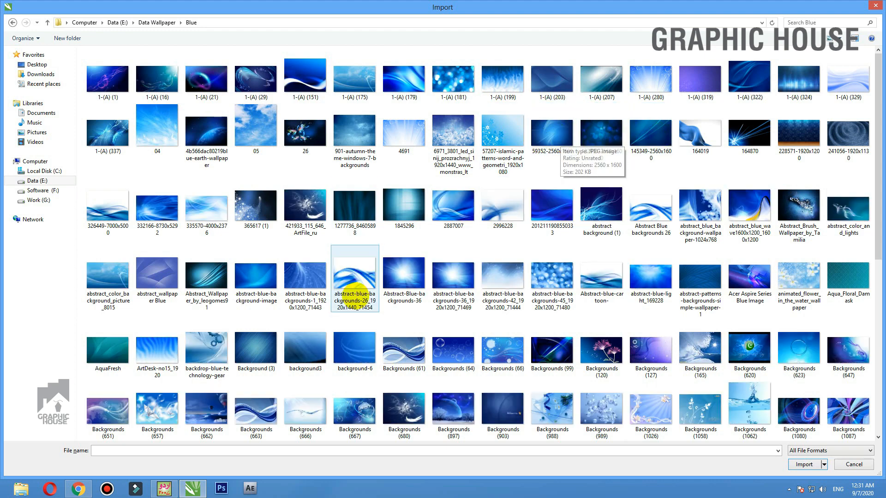
double_click(404, 272)
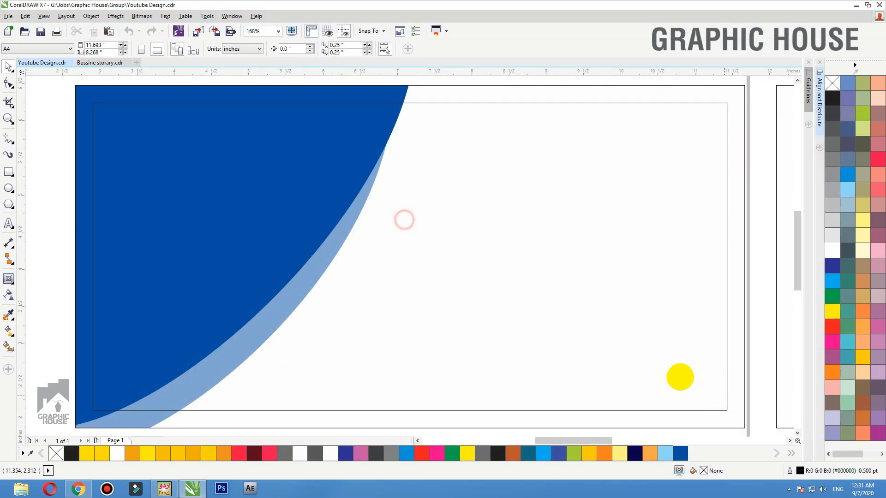
Place the blue light-burst image inside the card's outer frame as a PowerClip
scroll(452, 248, "down", 2)
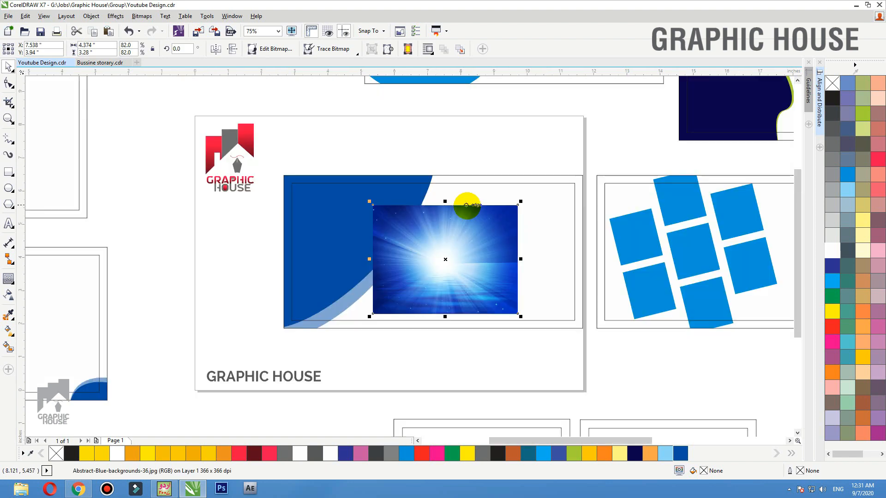
right_click(468, 204)
left_click(514, 138)
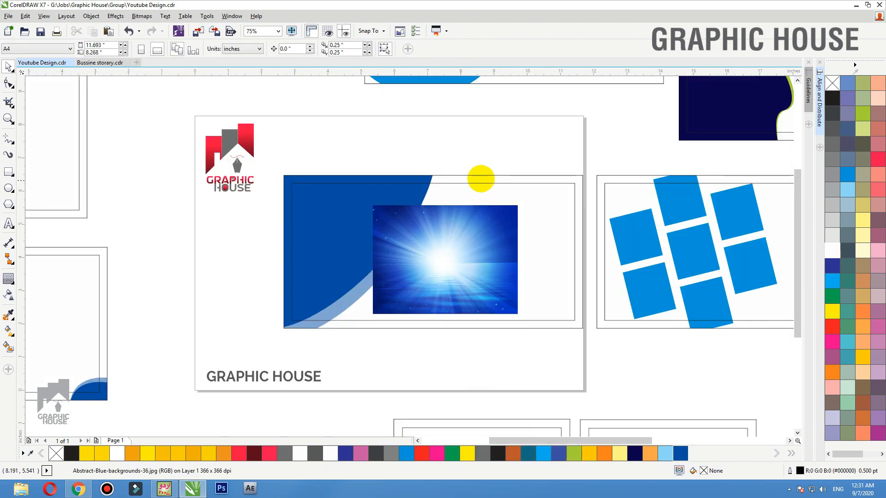
left_click(482, 177)
Enlarge the light-burst image inside the frame to about 8.97 × 6.73 inches and send it behind the curved shapes
left_click(482, 178, "ctrl")
left_click(484, 246)
left_click_drag(520, 204, 639, 152)
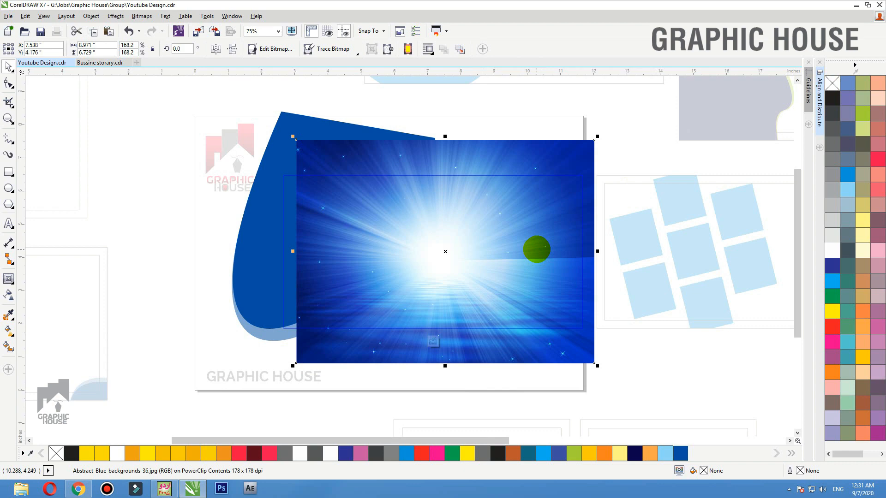
key("shift+Page_Down")
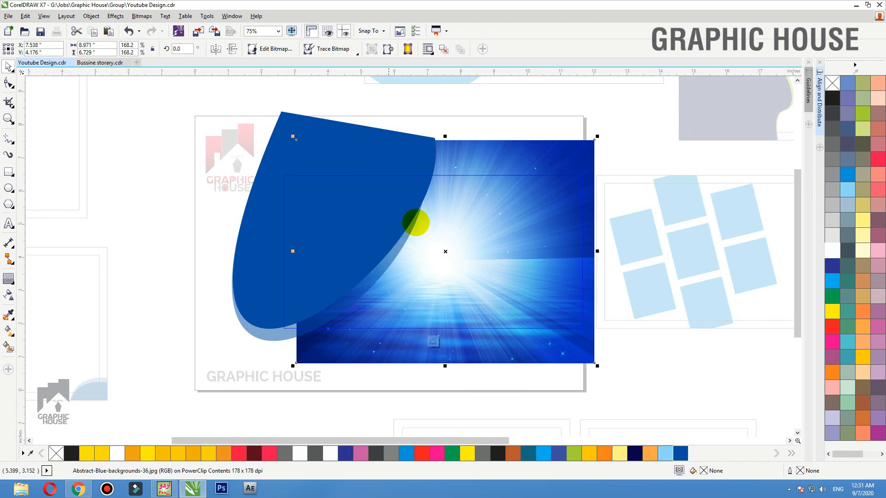
Change the transparent lens curve behind the dark blue shape to white and finish editing the frame contents
left_click(200, 348)
left_click(272, 340, "ctrl")
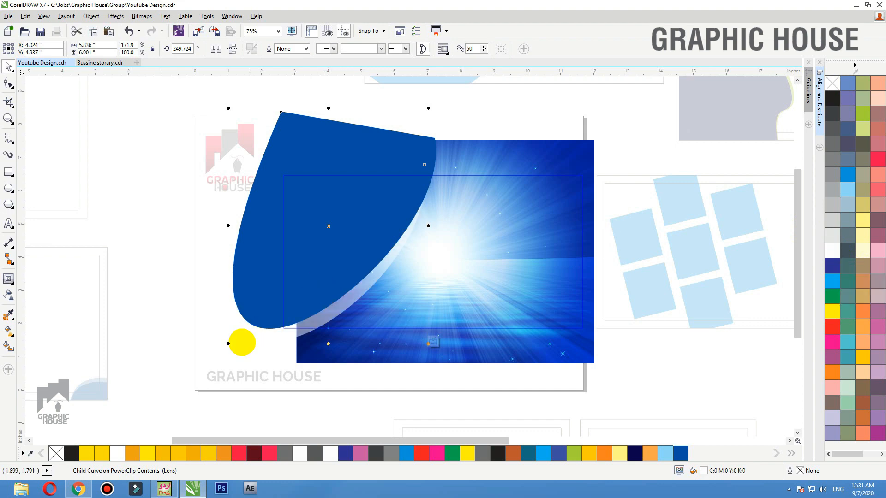
left_click(493, 115, "ctrl")
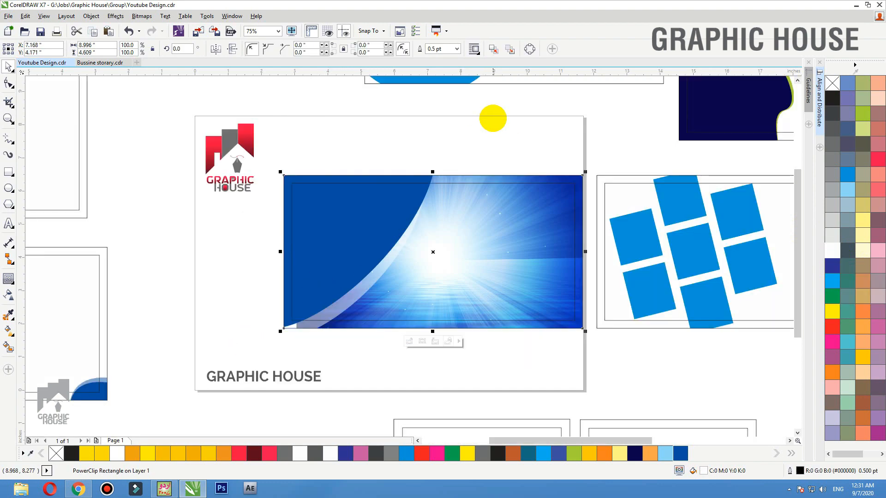
Reopen the frame contents and ungroup the large blue curve from the other object in its group
left_click(410, 178, "ctrl")
left_click(407, 186)
left_click_drag(404, 189, 401, 184)
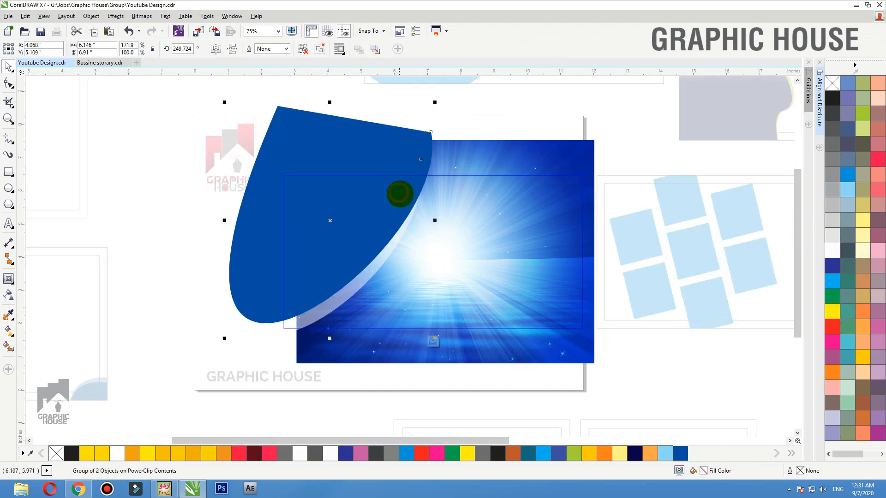
key("ctrl+z")
left_click(304, 49)
Make a slightly skewed copy of the dark blue curve and fill it with light blue (C40 M0 Y0 K0)
left_click(385, 107)
left_click(390, 170)
left_click(391, 143)
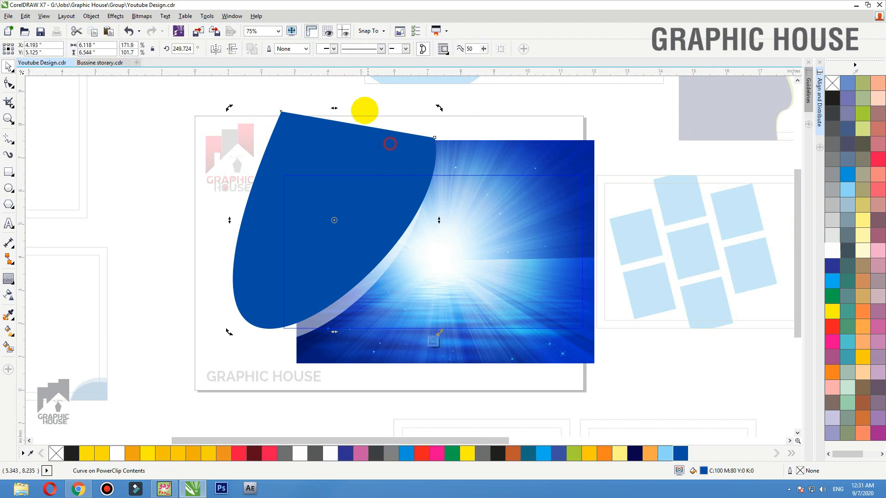
left_click_drag(334, 108, 319, 109)
left_click(848, 188)
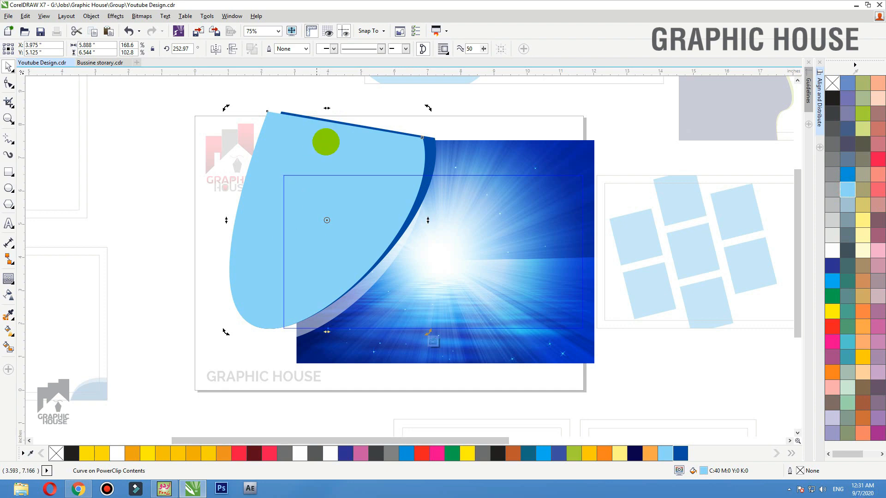
Make another skewed copy of the light blue curve, fill it with Sky Blue (C100 M20 Y0 K0) and finish editing the frame
left_click_drag(327, 108, 304, 107)
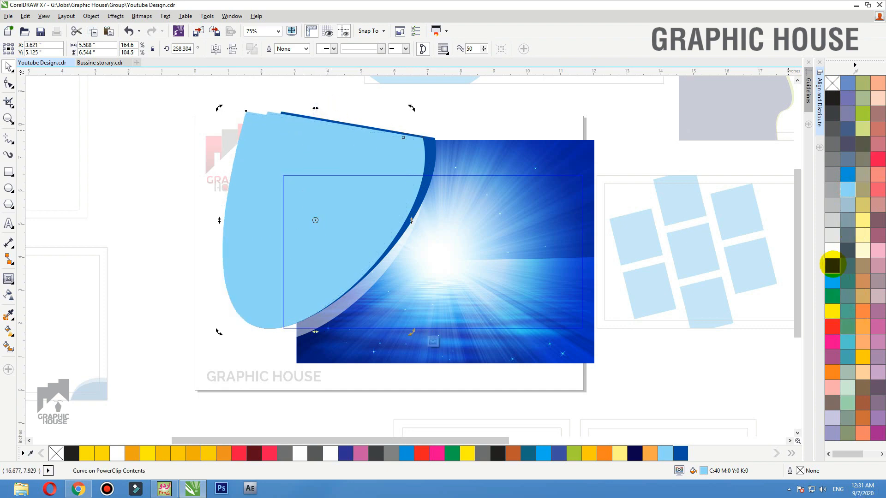
left_click(832, 265)
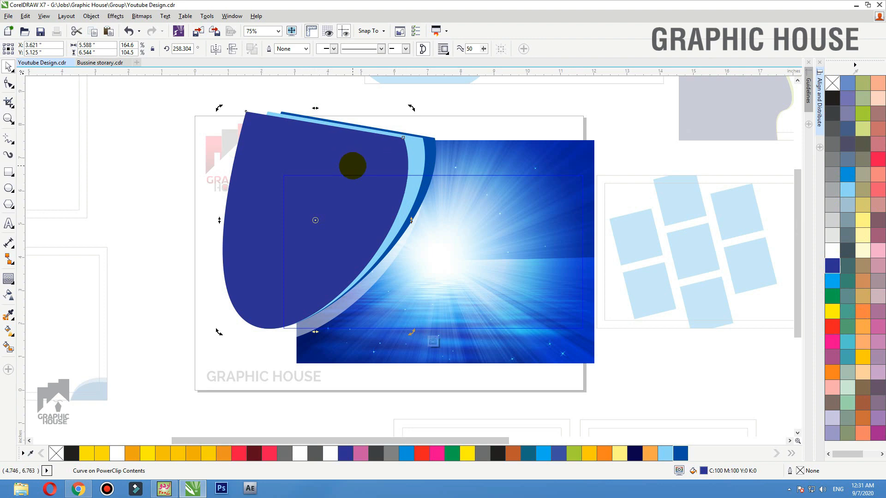
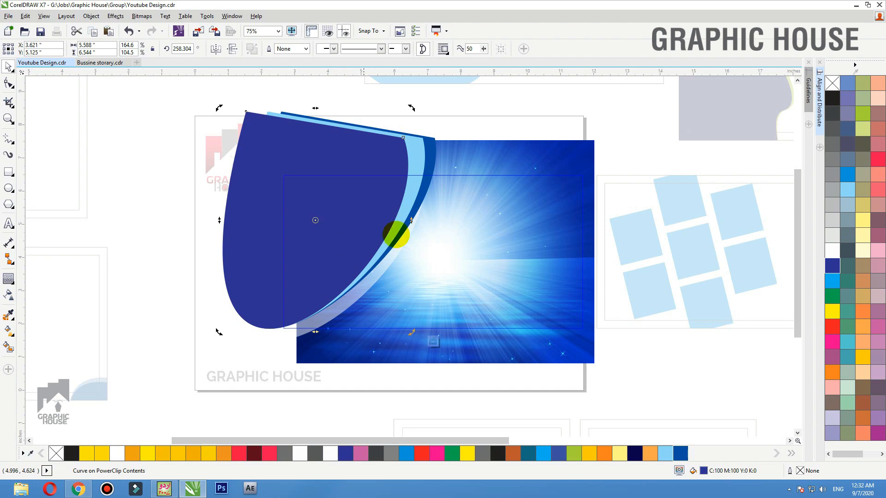
left_click(848, 190)
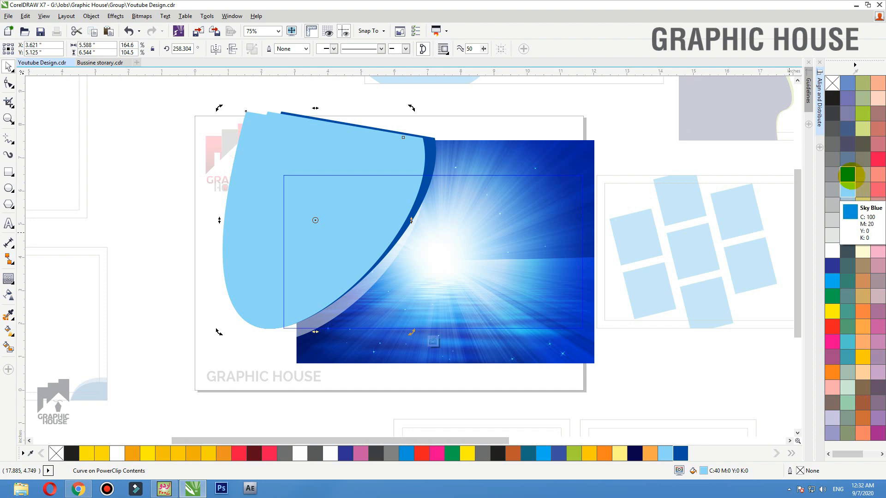
left_click(848, 175)
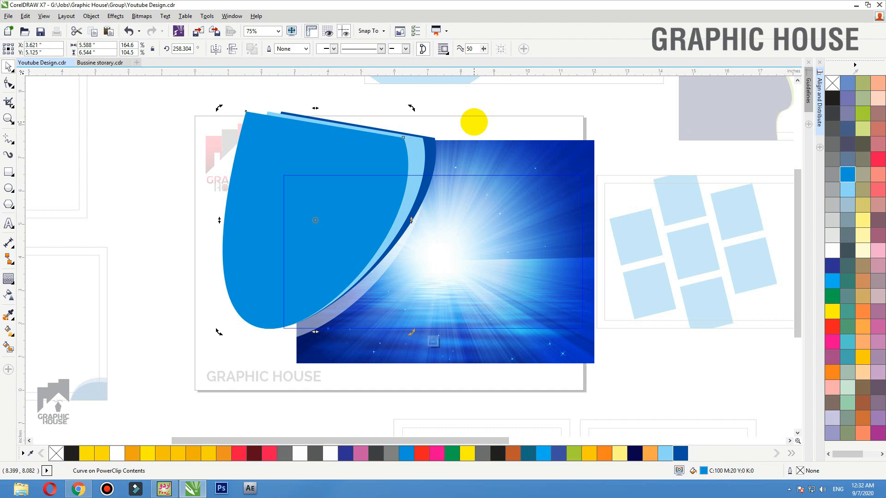
left_click(488, 110, "ctrl")
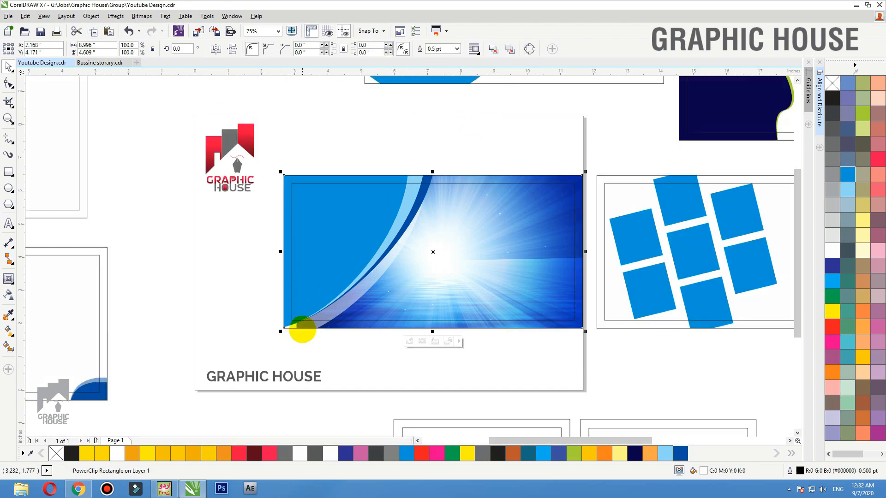
Copy the finished blue card to the empty area below and to the left of the page
scroll(494, 157, "down", 1)
left_click_drag(555, 156, 378, 259)
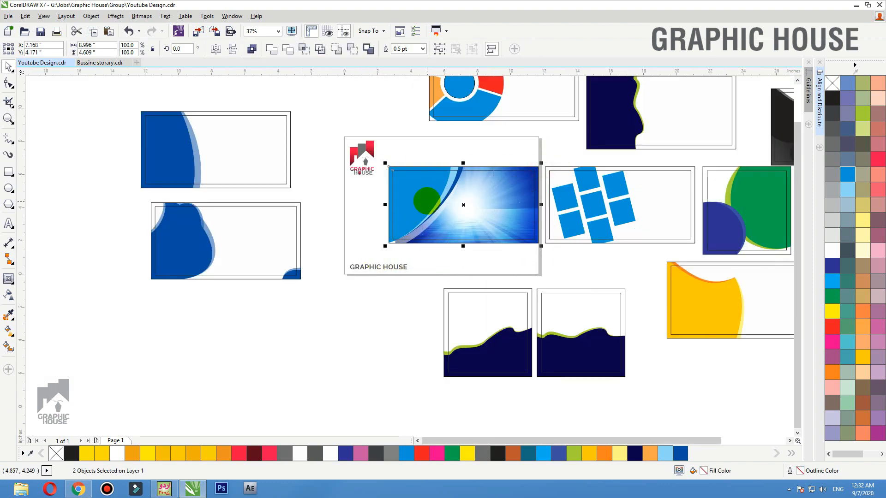
left_click_drag(427, 201, 240, 356)
right_click(239, 355)
Delete the artwork-filled frame from the original card on the page
left_click(523, 167)
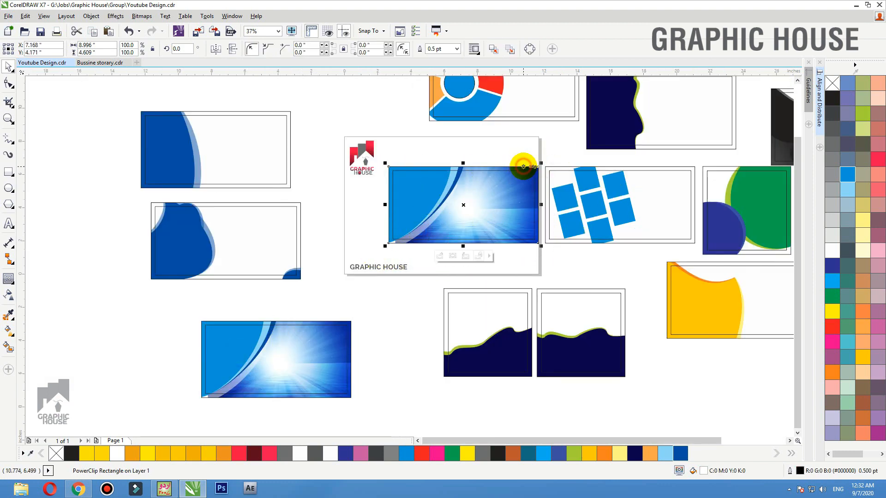
key("Delete")
left_click(528, 151)
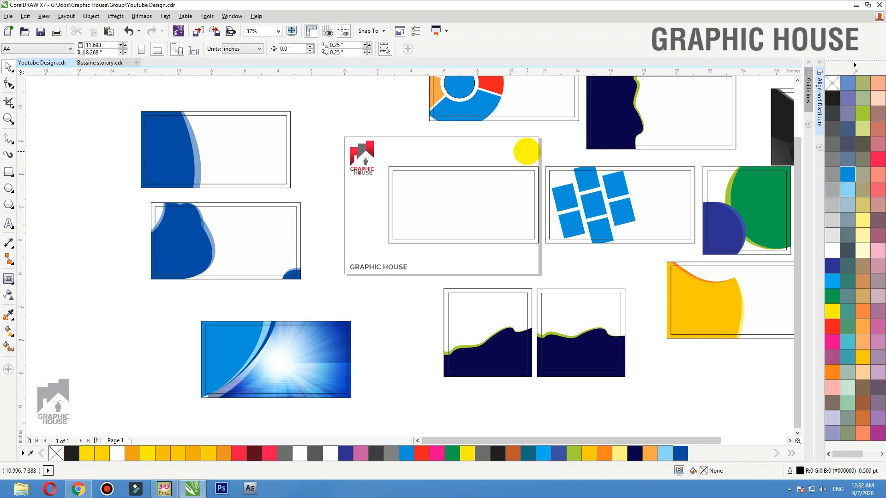
Draw a six-sided polygon about 3.0 × 3.46 inches in the left half of the blank card
left_click_drag(527, 151, 488, 173)
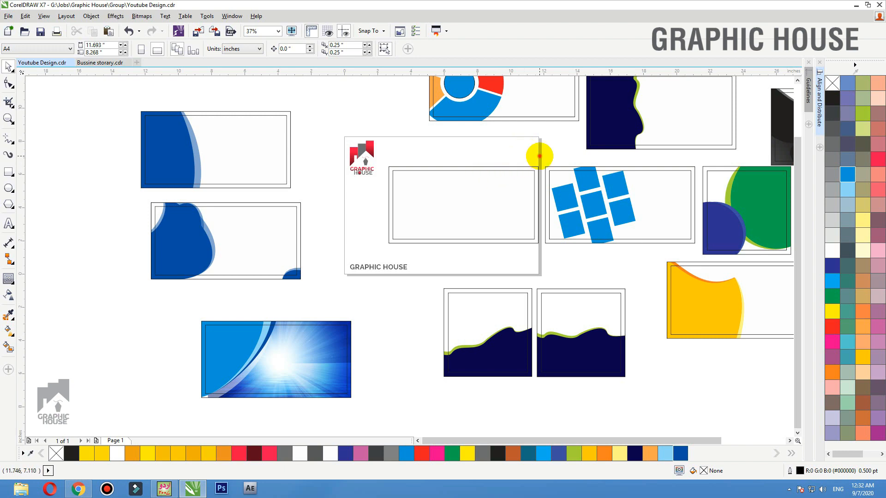
left_click_drag(540, 156, 350, 256)
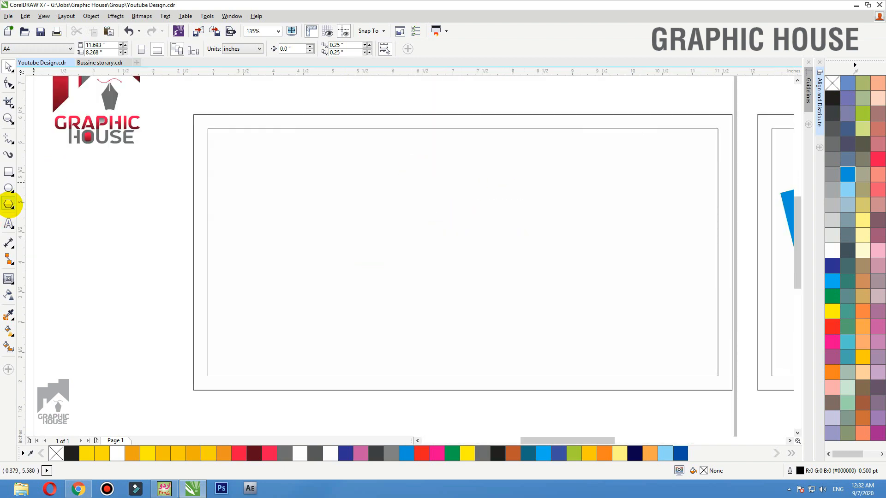
left_click(9, 204)
left_click_drag(222, 156, 423, 348)
left_click(270, 47)
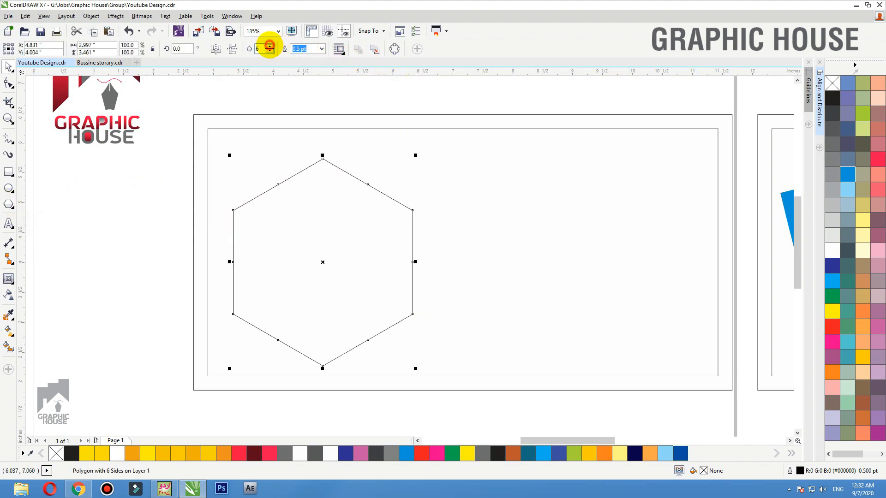
left_click_drag(323, 262, 332, 249)
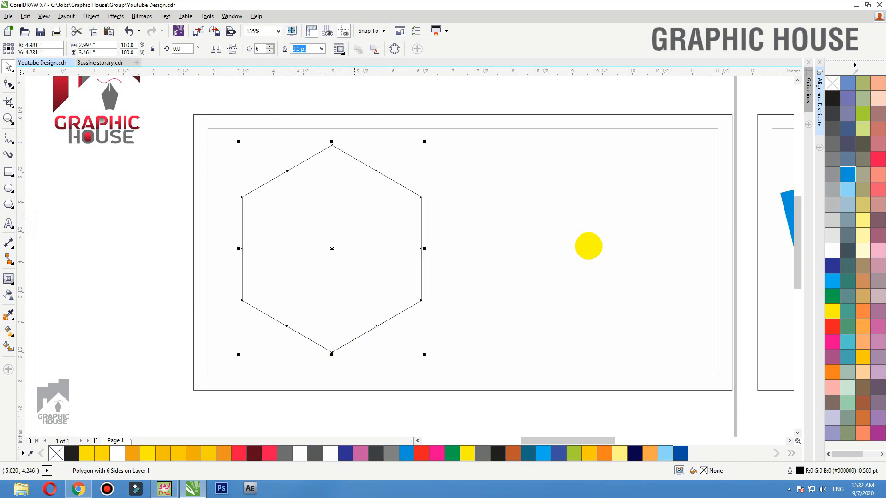
Fill the hexagon with green (C40 M0 Y100 K0), remove its outline and enlarge it to about 3.48 × 4.02 inches
left_click(832, 280)
right_click(833, 83)
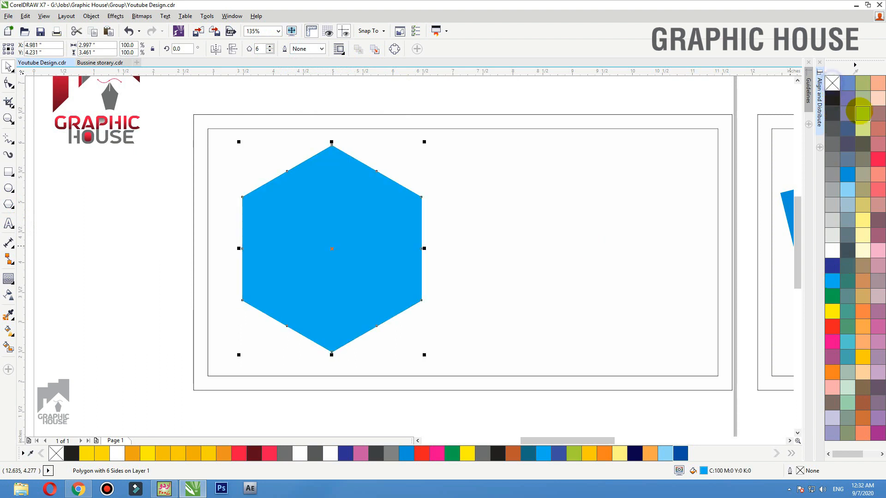
left_click(863, 113)
left_click_drag(424, 142, 439, 125)
left_click_drag(411, 194, 417, 192)
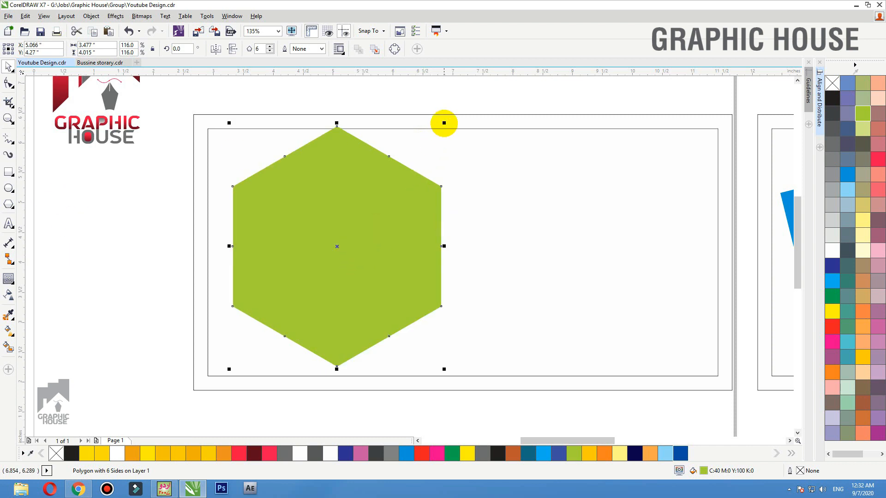
Create a smaller copy of the hexagon, about 1.62 × 1.87 inches, overlapping the large one's lower-right edge
right_click(418, 140)
left_click_drag(443, 124, 397, 159)
left_click_drag(358, 247, 434, 300)
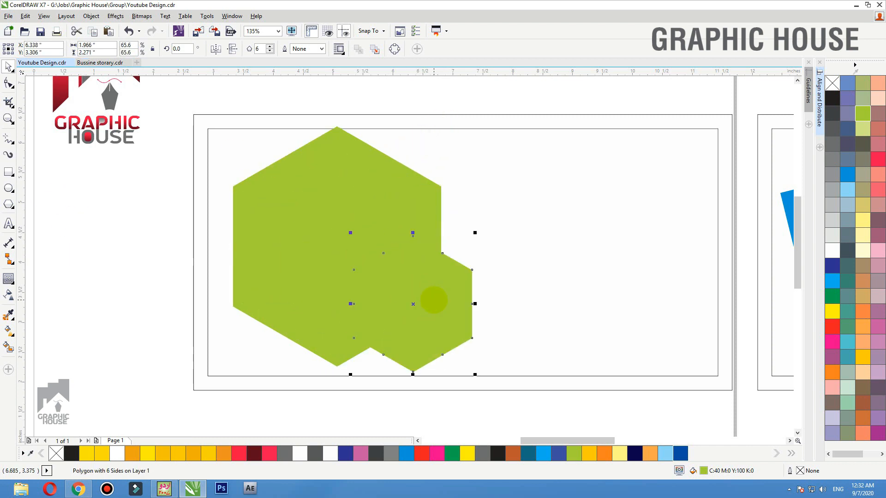
left_click_drag(475, 233, 464, 244)
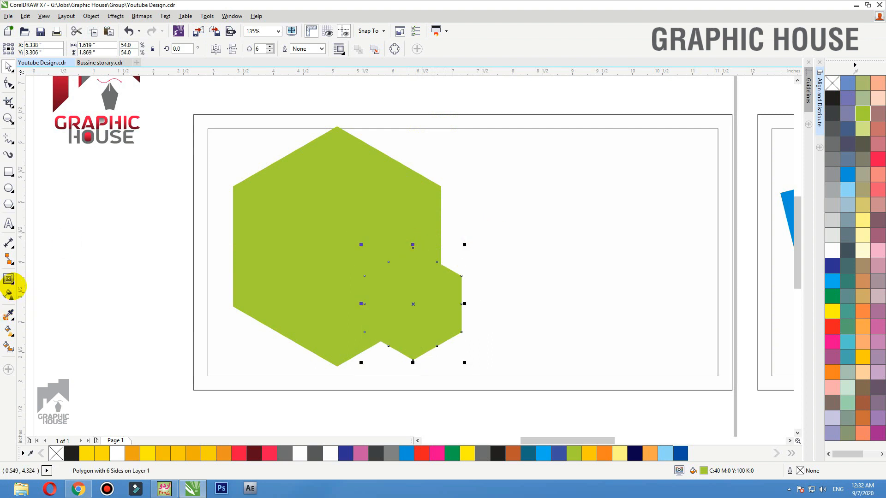
Add a drop shadow to the small hexagon with opacity 20 and feathering 15
left_click(8, 279)
left_click(56, 280)
left_click_drag(416, 333, 398, 264)
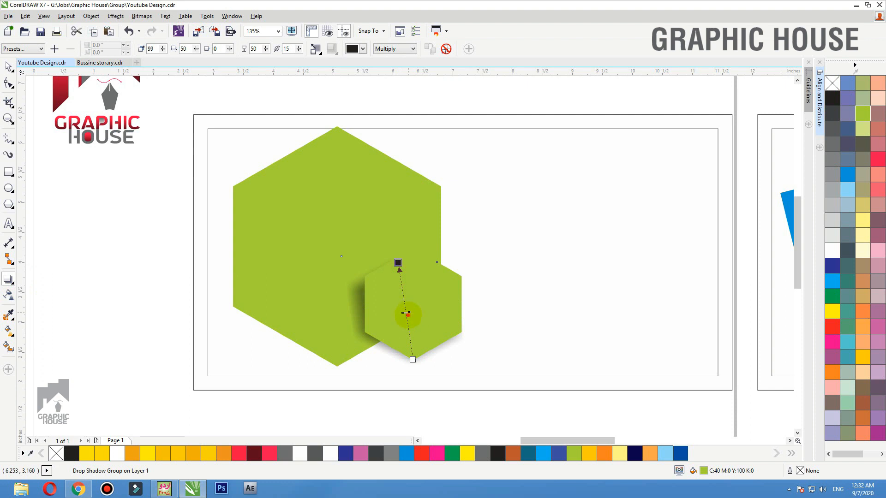
left_click_drag(405, 313, 411, 341)
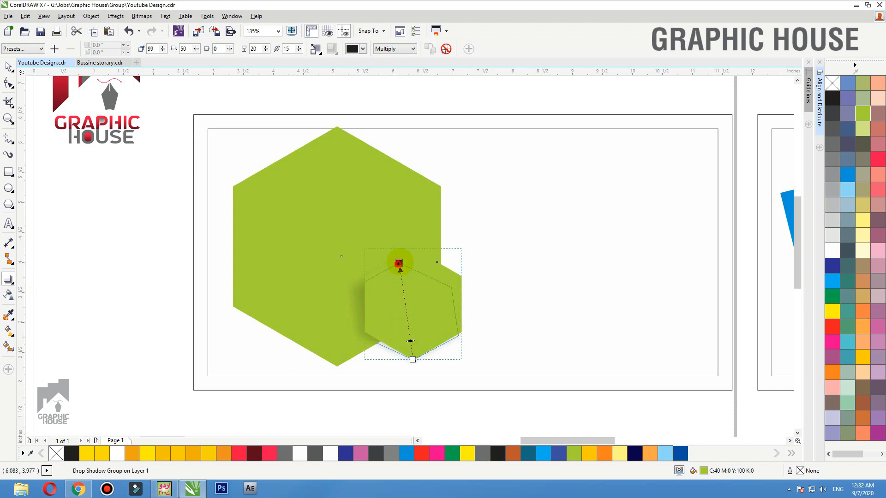
Copy the small shadowed hexagon to the card's upper-left corner, slightly enlarged, and clip it inside the card frame
left_click_drag(408, 308, 240, 181)
left_click_drag(291, 224, 300, 234)
right_click(247, 147)
left_click(267, 154)
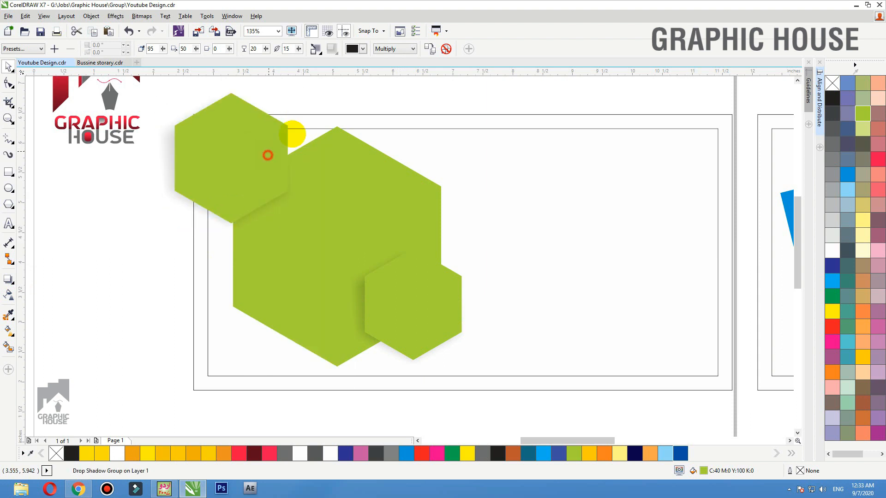
left_click(311, 117)
Add a drop shadow to the large green hexagon with opacity 28 and feathering 5
left_click(274, 246)
left_click_drag(275, 246, 279, 220)
left_click(8, 278)
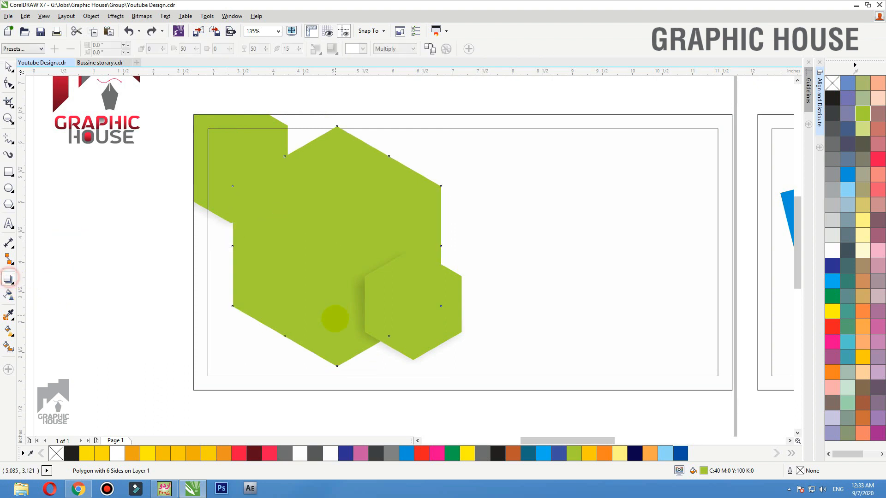
left_click_drag(336, 357, 324, 135)
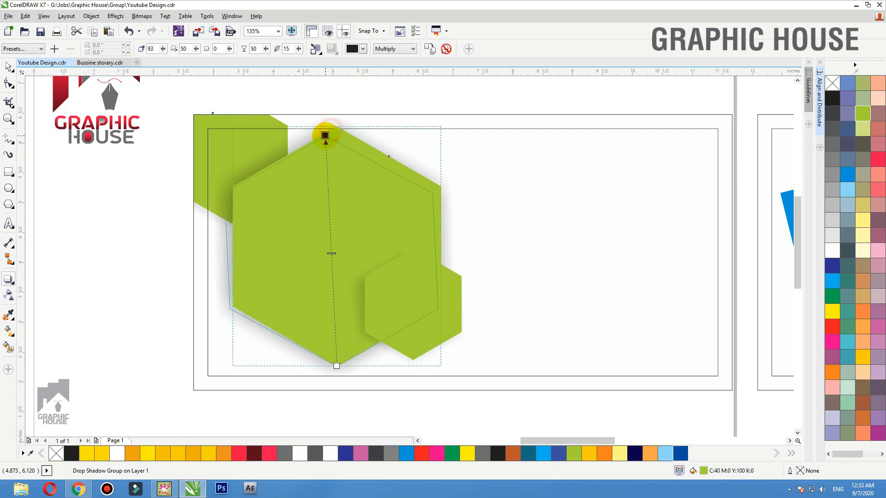
left_click_drag(329, 253, 332, 279)
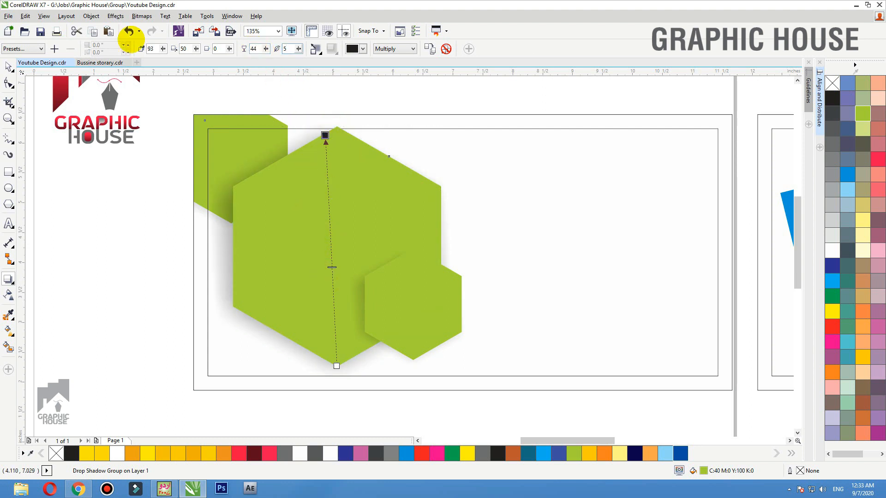
left_click(129, 32)
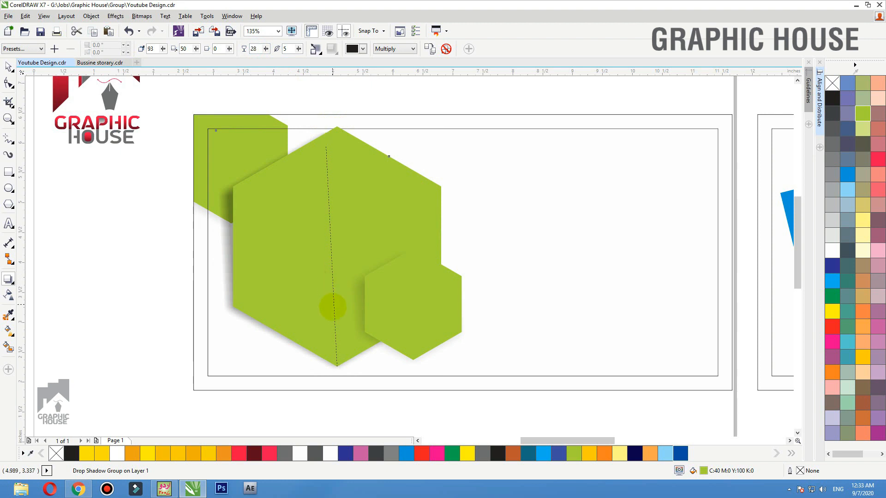
left_click(129, 269)
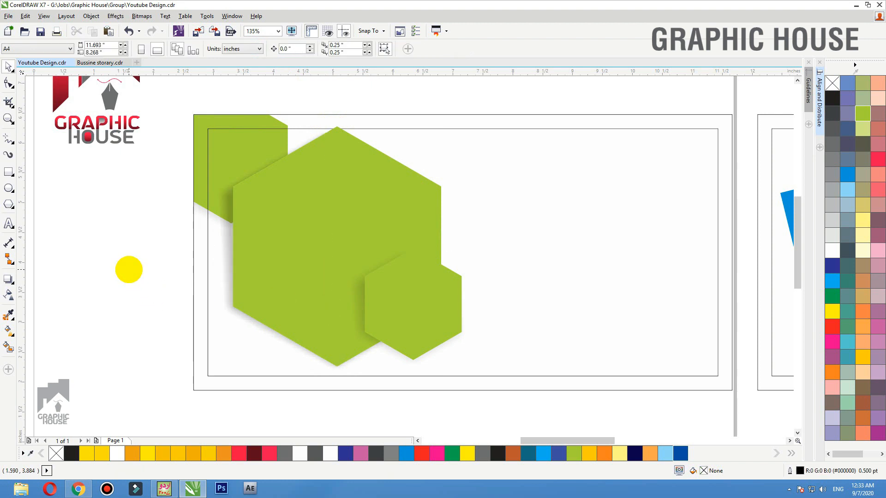
scroll(259, 274, "down", 3)
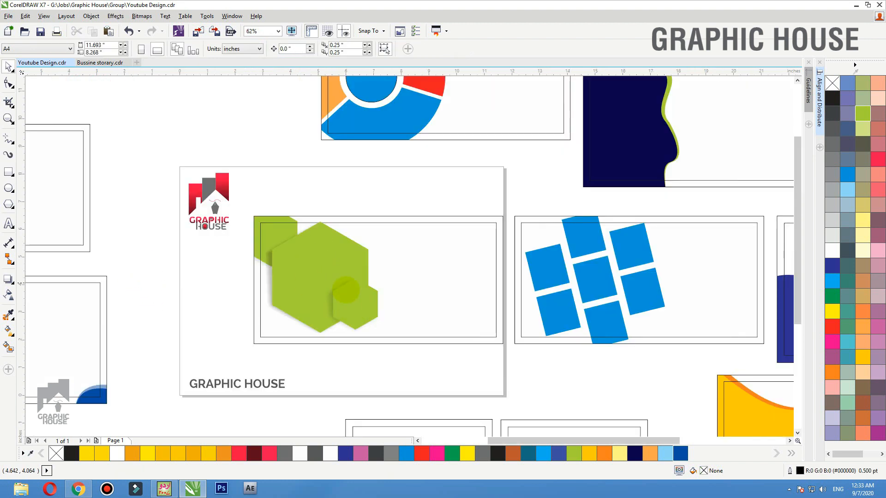
Give the small lower-right hexagon a white outline 1 pt wide
left_click(355, 305)
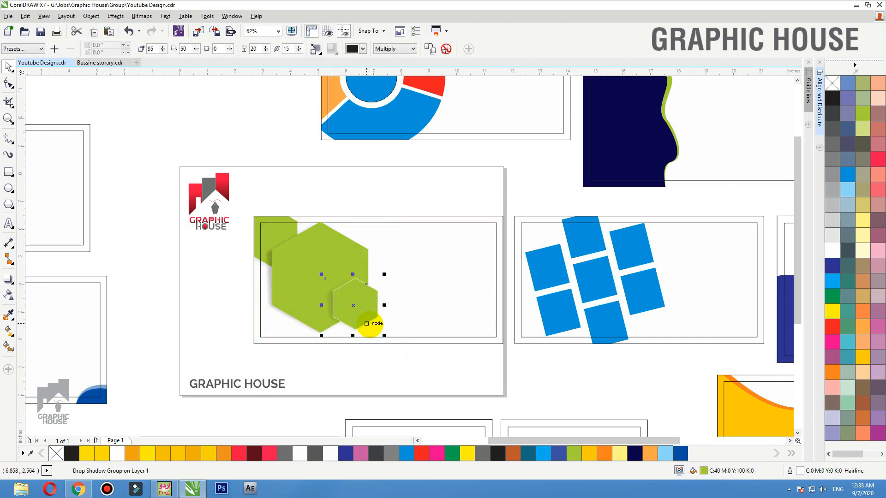
key("F12")
type("1")
key("Return")
scroll(343, 315, "up", 4)
scroll(358, 282, "down", 3)
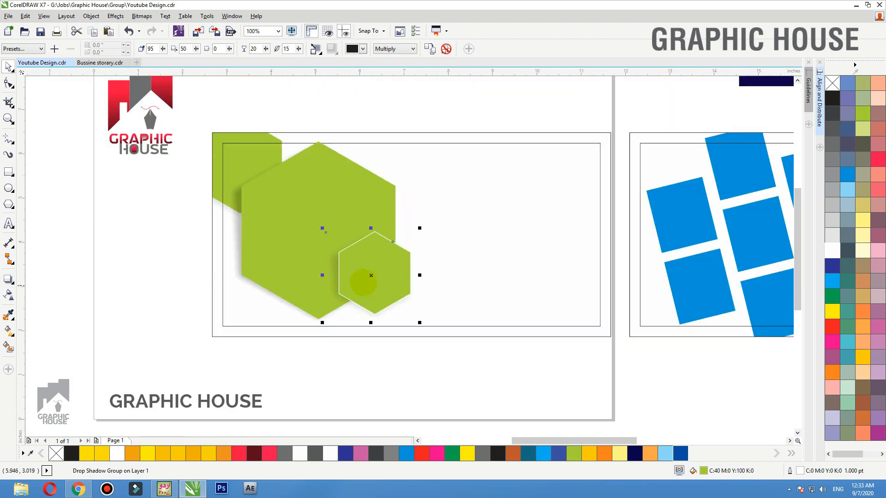
left_click(229, 288)
scroll(257, 312, "down", 2)
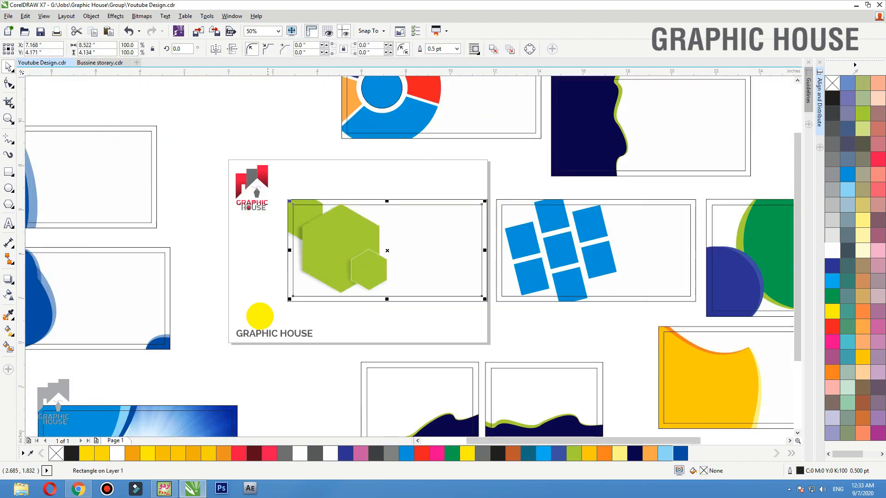
left_click_drag(245, 324, 489, 173)
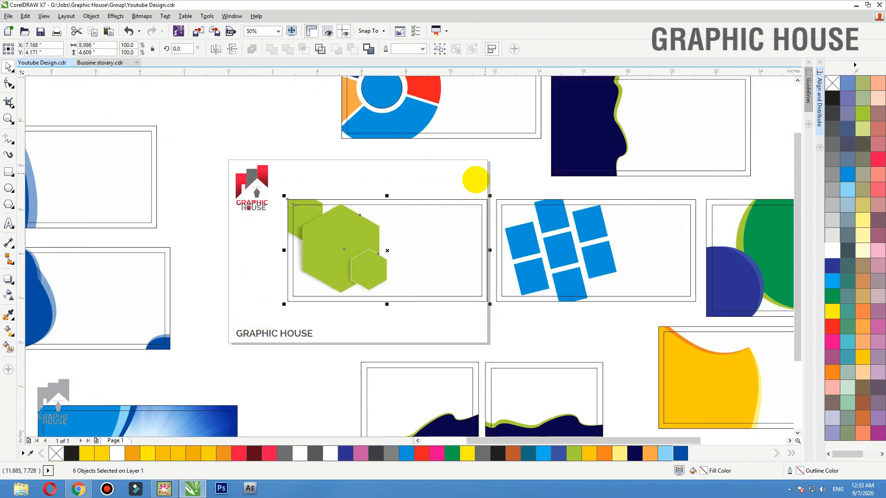
left_click(413, 181)
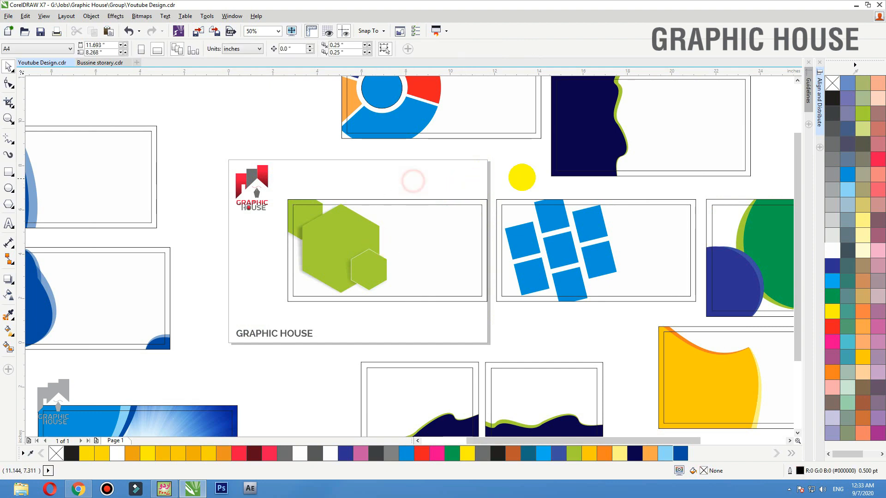
Open the card frame's clipped contents and duplicate the upper-left green hexagon to the middle of the card
key("F2")
left_click_drag(545, 197, 249, 305)
left_click(269, 126)
double_click(269, 126)
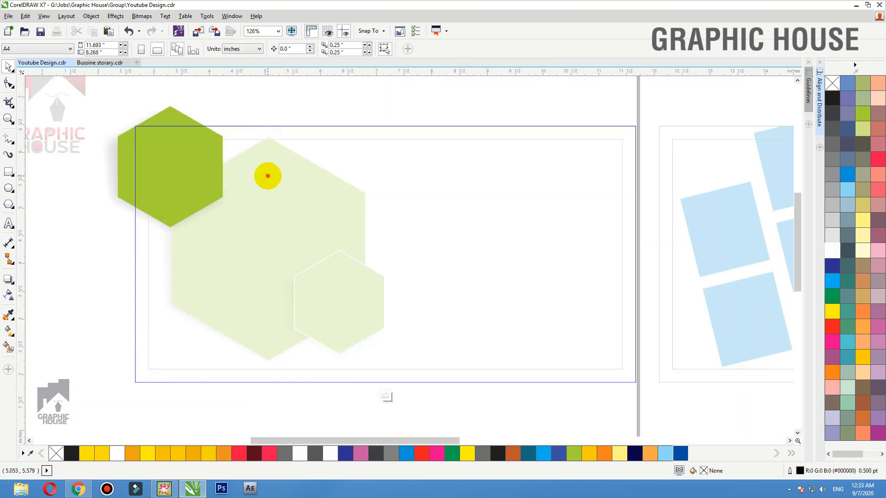
left_click(176, 166)
right_click(416, 313)
left_click_drag(176, 184, 428, 264)
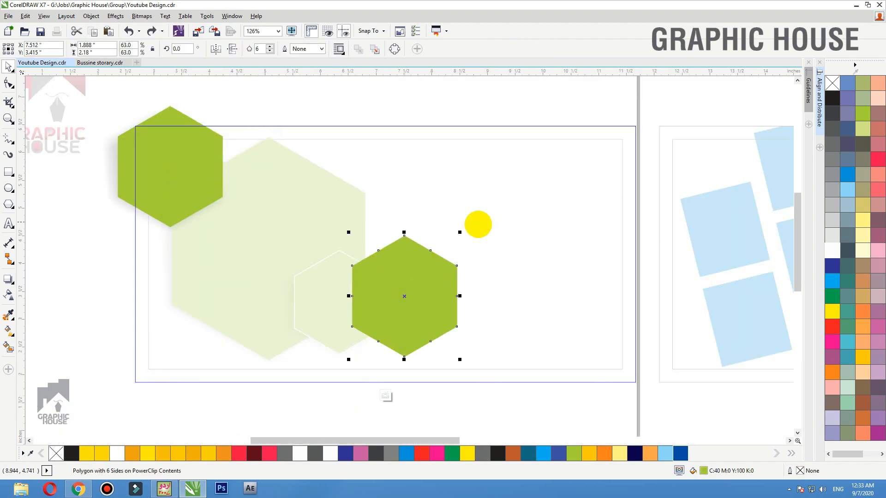
Enlarge the duplicated hexagon to about 5.43 × 5.93 inches over the card's left side and rotate it to about 54.2°
left_click_drag(461, 233, 579, 145)
left_click_drag(431, 305, 241, 266)
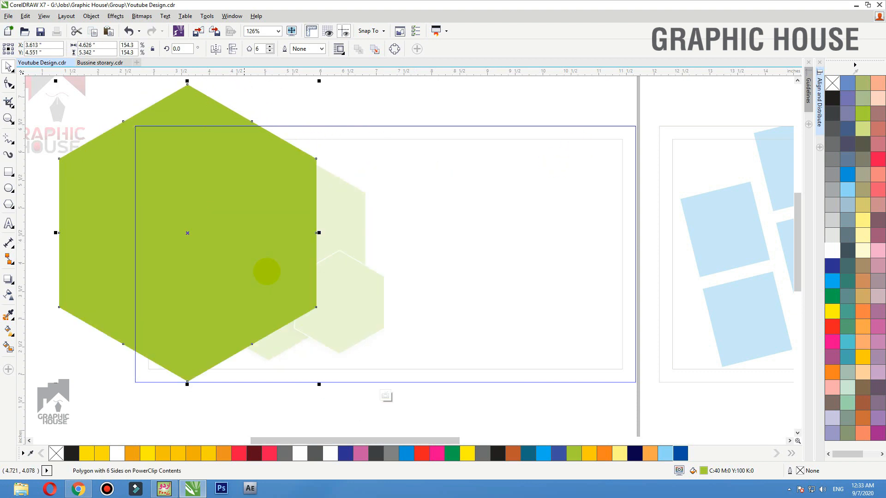
left_click_drag(319, 384, 369, 217)
left_click_drag(279, 232, 287, 232)
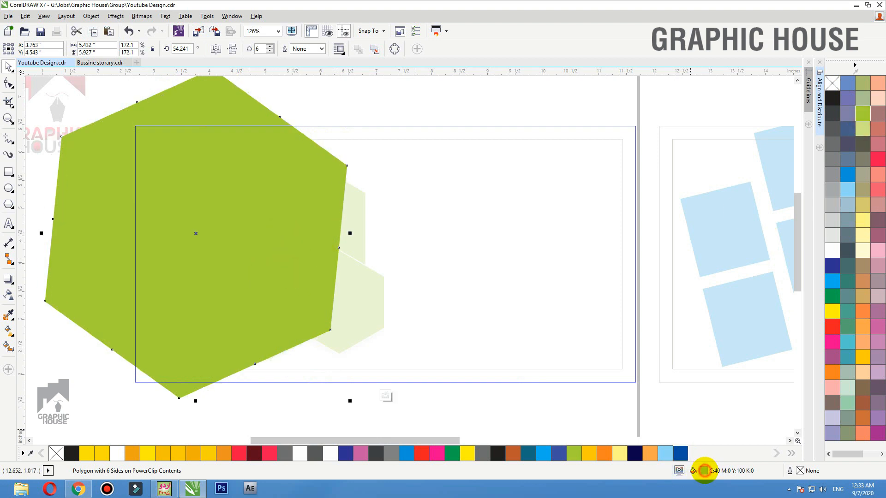
Recolor the rotated hexagon to darker green C56 M20 Y100 K2 and add that color to the palette
double_click(705, 471)
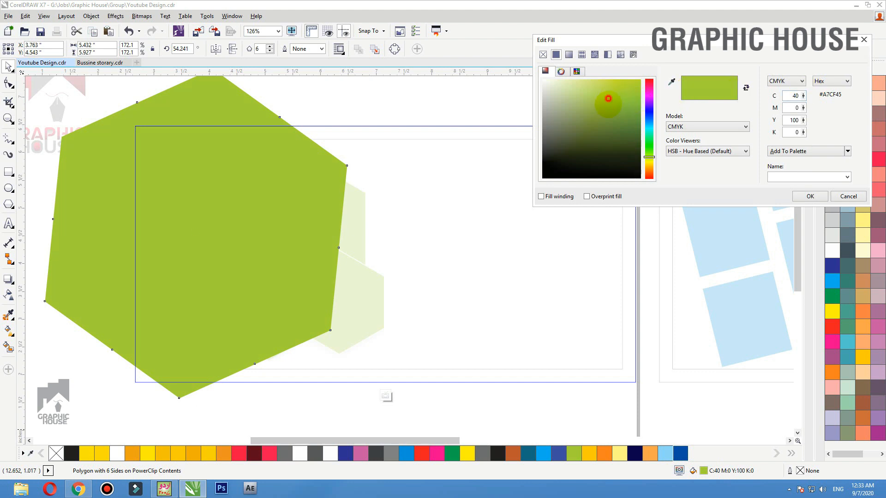
left_click(608, 114)
left_click(811, 151)
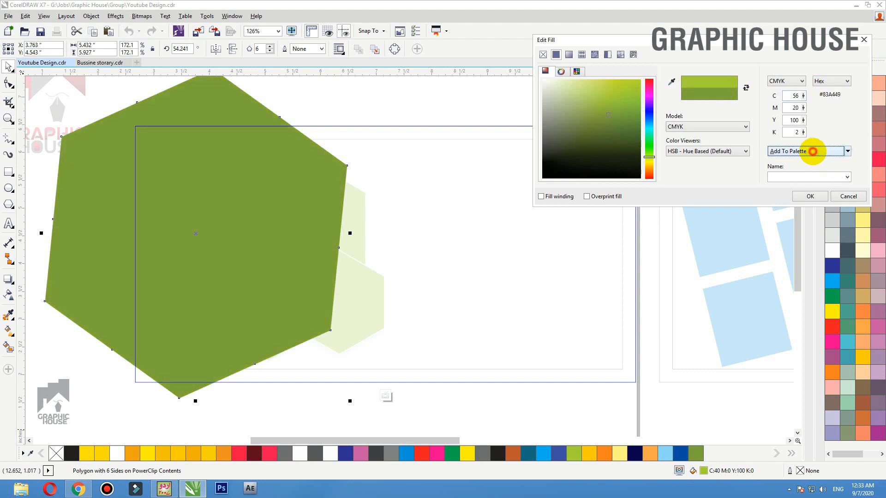
left_click(810, 196)
Apply a linear transparency to the dark green hexagon, fading out from its lower-right side toward its upper left
left_click(8, 295)
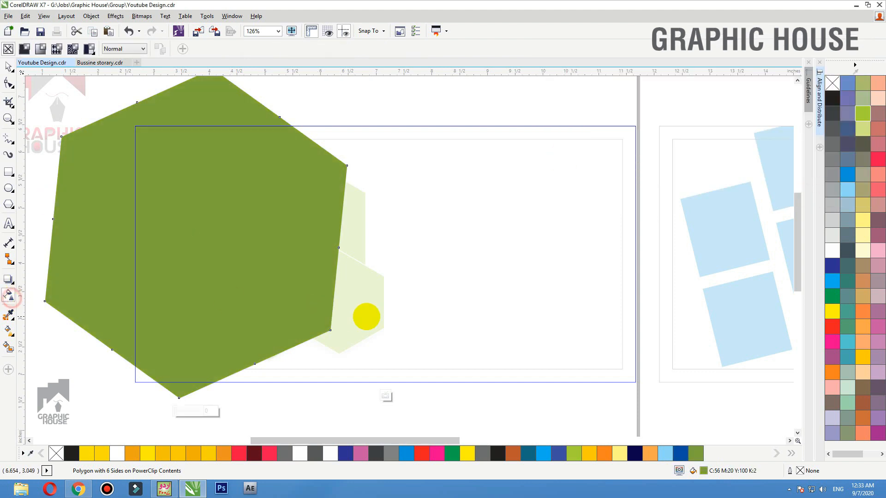
left_click_drag(390, 320, 124, 135)
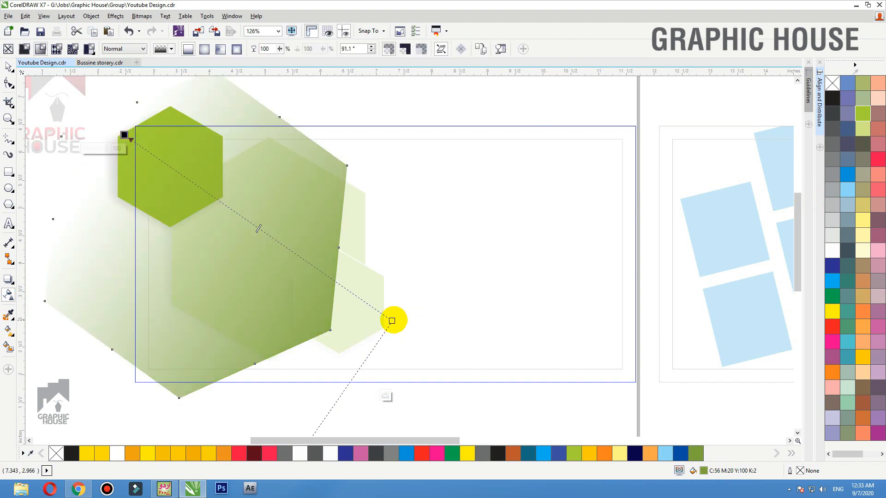
key("space")
Add two smaller transparent hexagon copies, one at the card's lower left and one about 2.02 × 2.21 inches above, and finish editing the clip
left_click_drag(349, 401, 279, 325)
left_click_drag(204, 265, 341, 194)
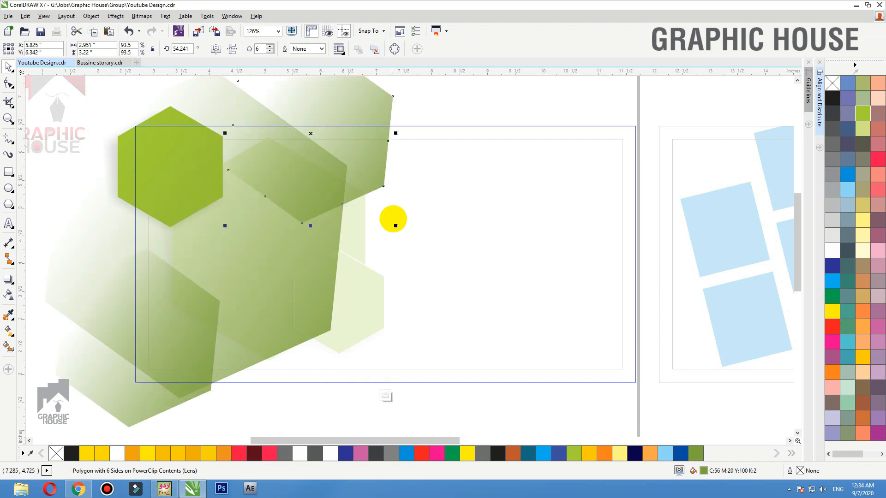
left_click_drag(394, 223, 376, 192)
left_click(438, 104)
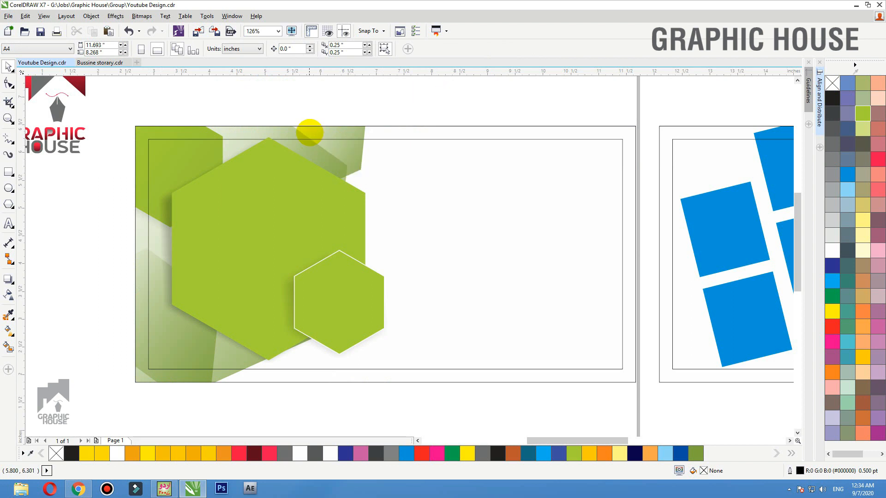
Within the card's clipped contents, shift the upper and large transparent hexagons slightly down and right, and finish editing the clip
left_click(310, 126)
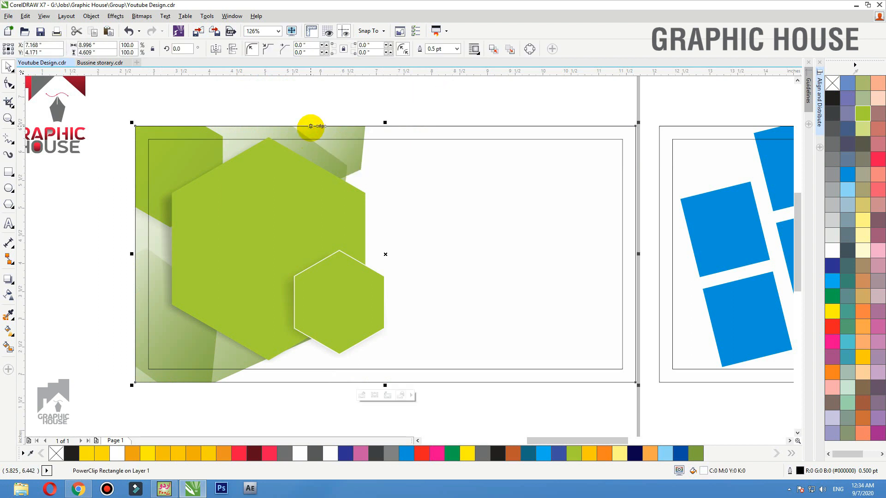
double_click(311, 125)
left_click(350, 145)
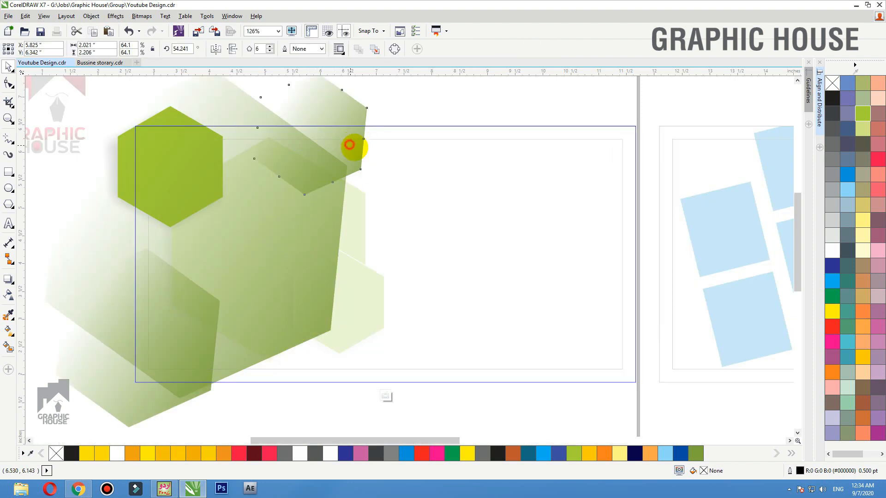
left_click_drag(333, 241, 374, 271)
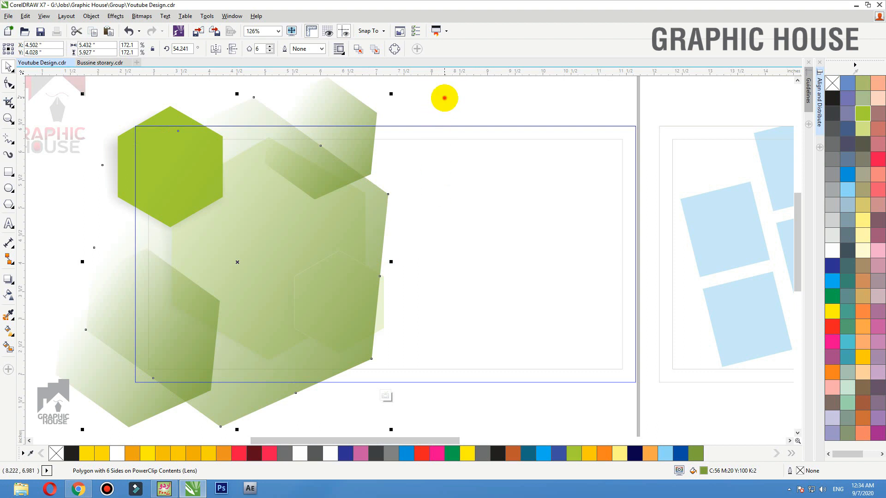
left_click(444, 98, "ctrl")
Give the large front hexagon, kept at its original position, a light green outline 2 pt wide
left_click_drag(296, 199, 267, 186)
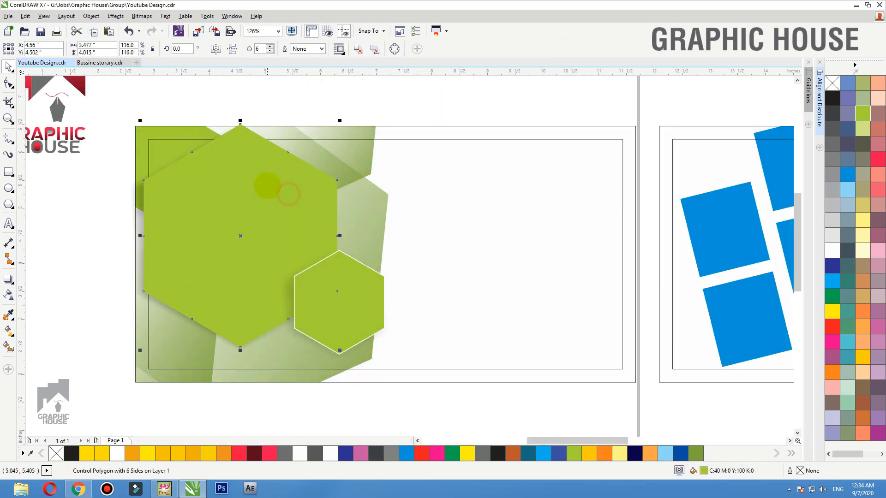
key("ctrl+z")
key("F12")
type("2")
key("Return")
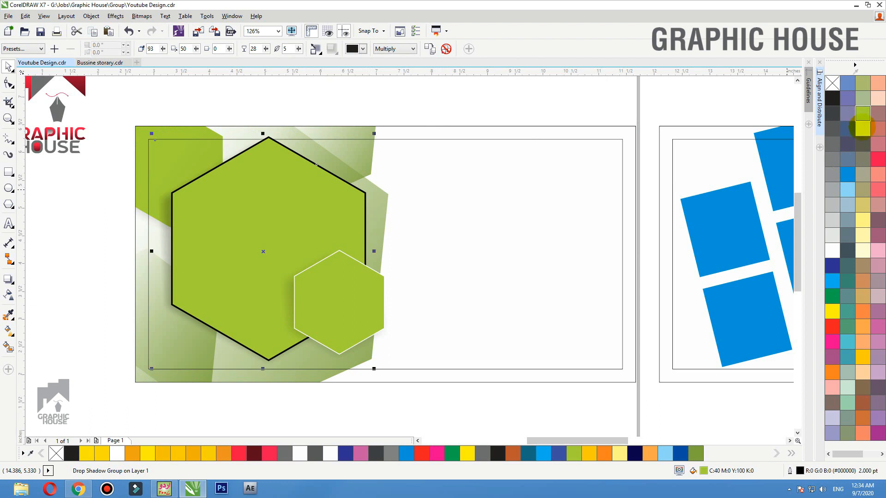
right_click(863, 129)
left_click(393, 133)
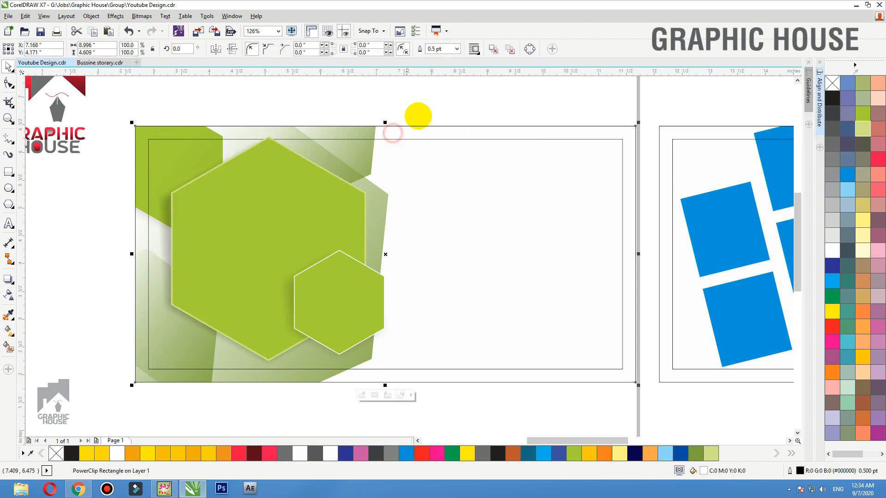
left_click(418, 116)
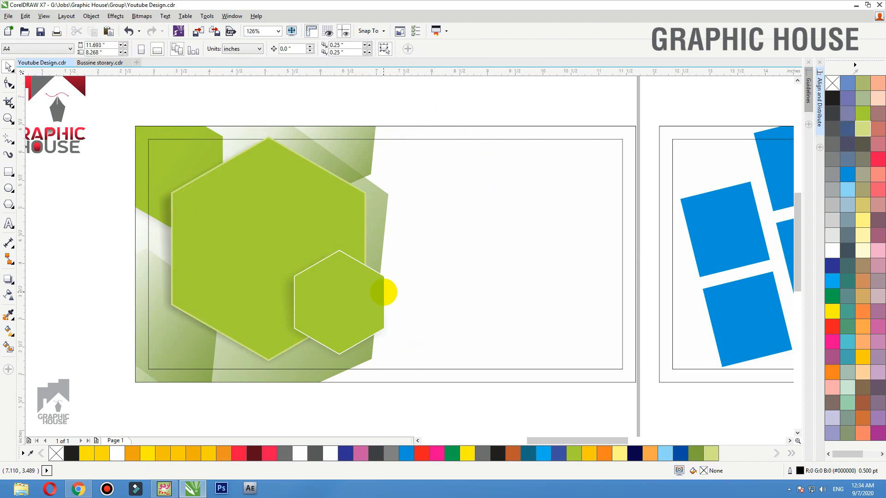
Place a copy of the finished hexagon card in an empty area outside the page
scroll(384, 292, "down", 5)
left_click_drag(317, 244, 451, 320)
key("F4")
left_click_drag(328, 250, 619, 92)
right_click(627, 91)
Delete the hexagons from the original card on the page, keeping its two frame rectangles
key("F2")
mouse_move(453, 190)
left_mouse_down()
mouse_move(255, 279)
mouse_move(213, 288)
left_mouse_up()
left_click(398, 152)
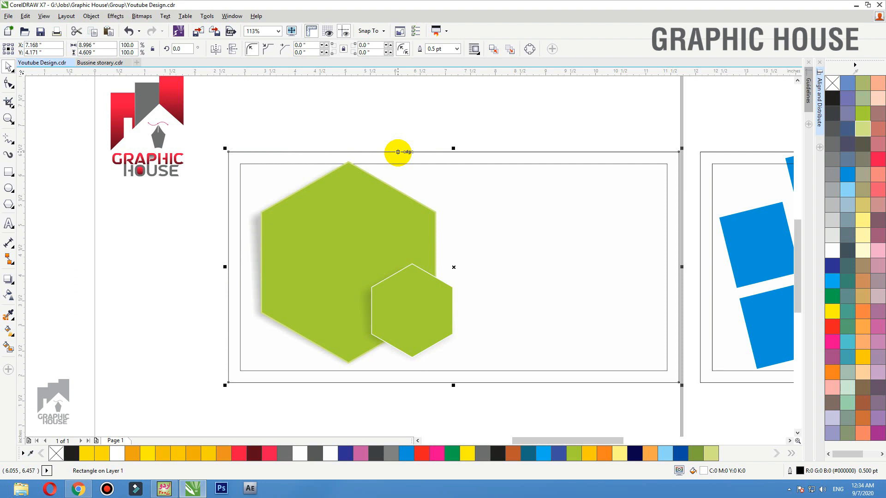
left_click_drag(527, 136, 212, 403)
key("Delete")
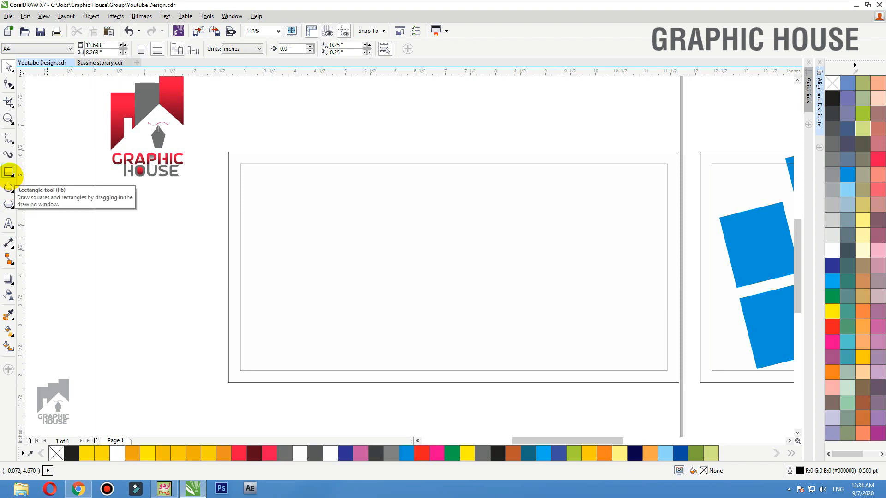
Draw a rectangle about 4.64 × 4.61 inches over the left half of the empty card and convert it to curves
left_click(8, 172)
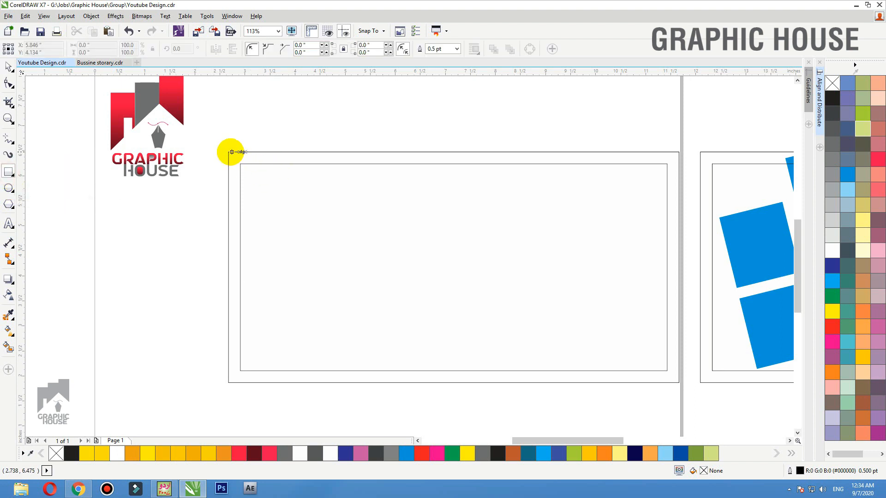
left_click_drag(229, 152, 461, 384)
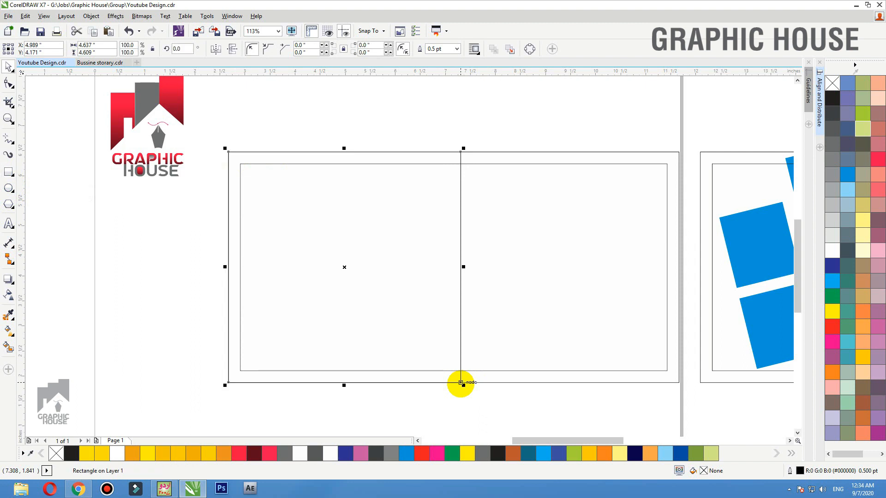
key("ctrl+q")
Slant the shape's right edge inward toward the bottom, making it about 4.28 inches wide overall, and fill it with red
key("F10")
left_click_drag(461, 382, 382, 382)
left_click_drag(497, 145, 364, 382)
key("space")
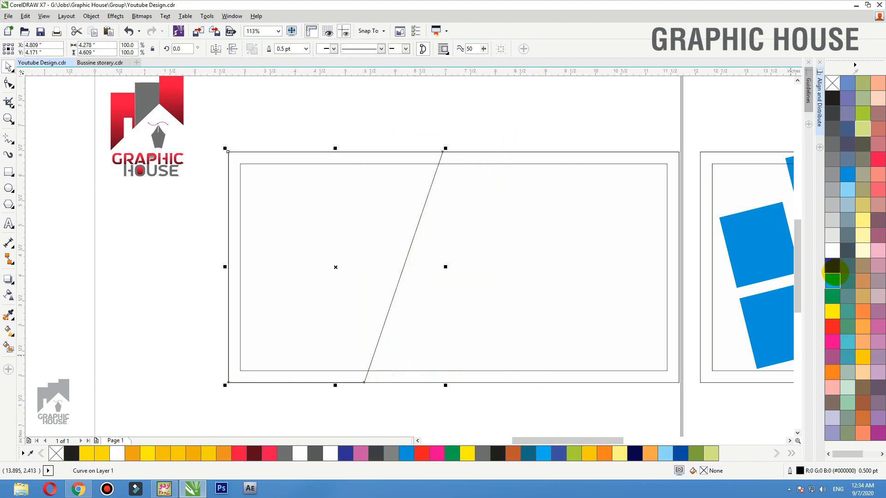
left_click(833, 327)
key("space")
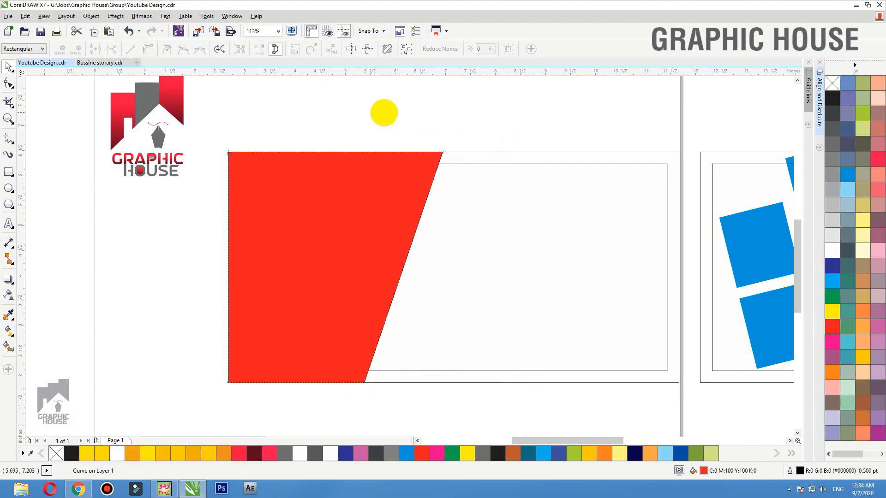
Fill the card's outer rectangle with pale yellow and bring the inner margin frame in front of the red shape
left_click(8, 66)
left_click(493, 152)
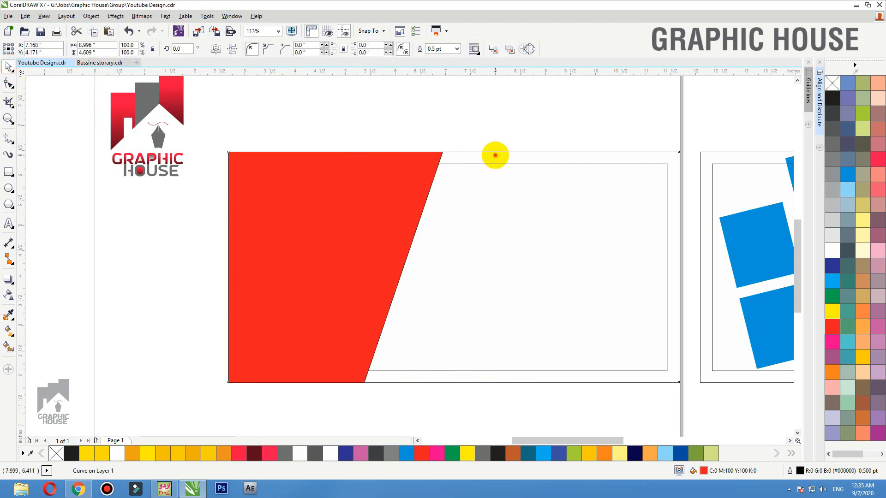
left_click(862, 219)
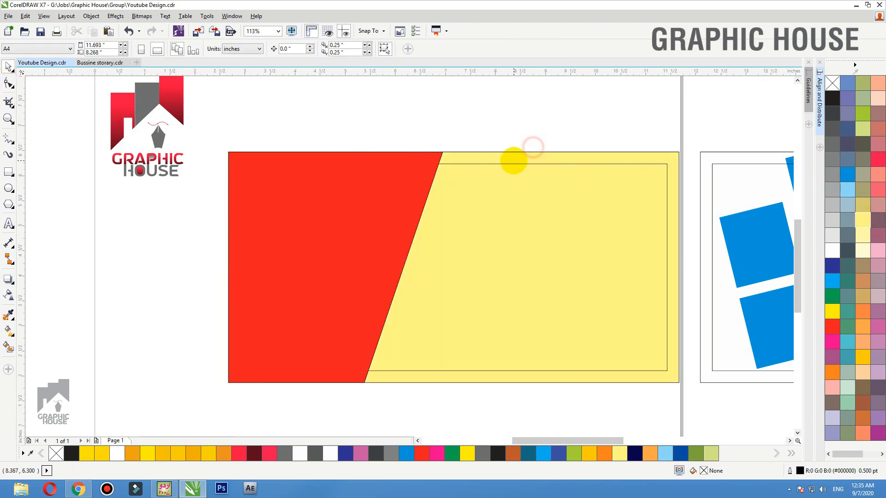
left_click(471, 178)
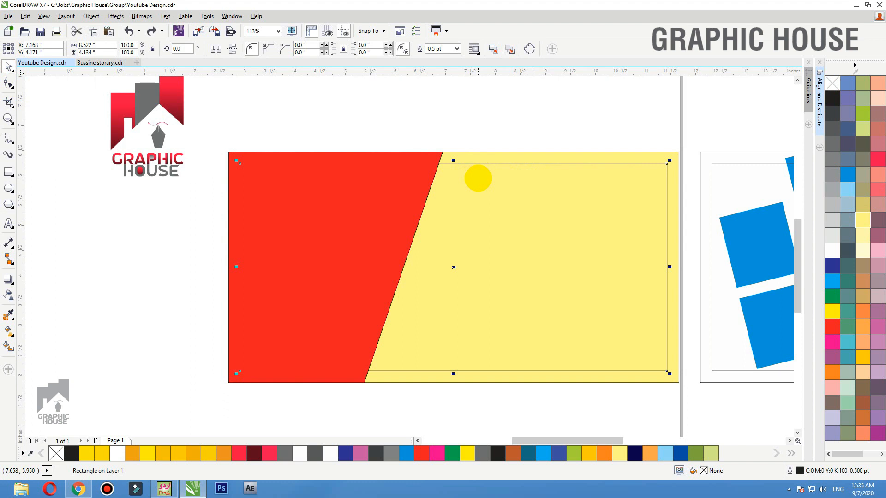
Remove the red shape's outline and change its fill to C0 M100 Y100 K50, adding the new color to the palette
left_click(406, 153)
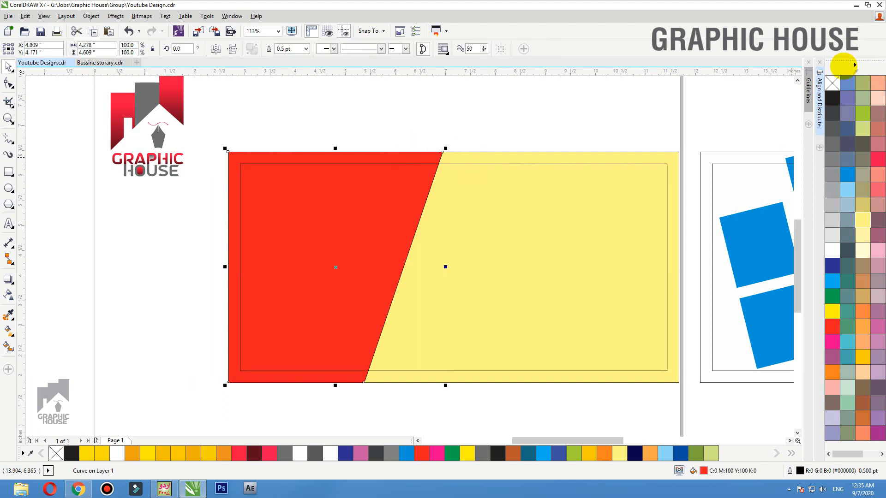
right_click(833, 82)
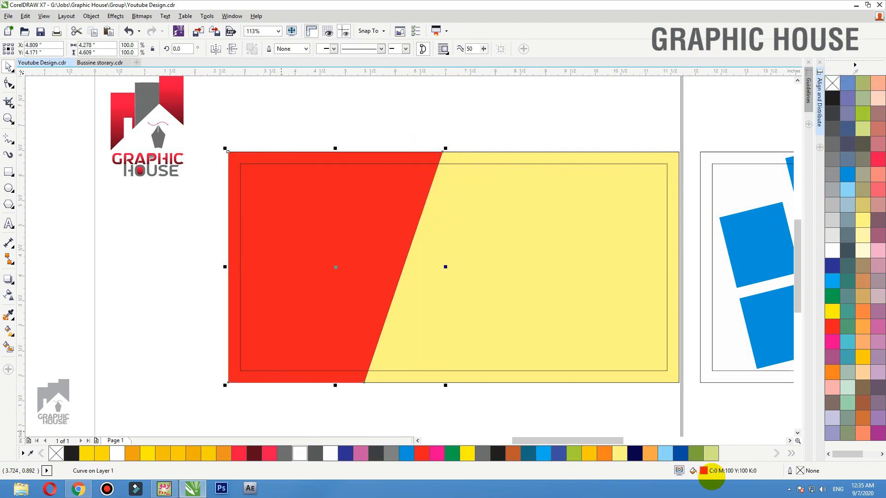
double_click(701, 470)
double_click(790, 132)
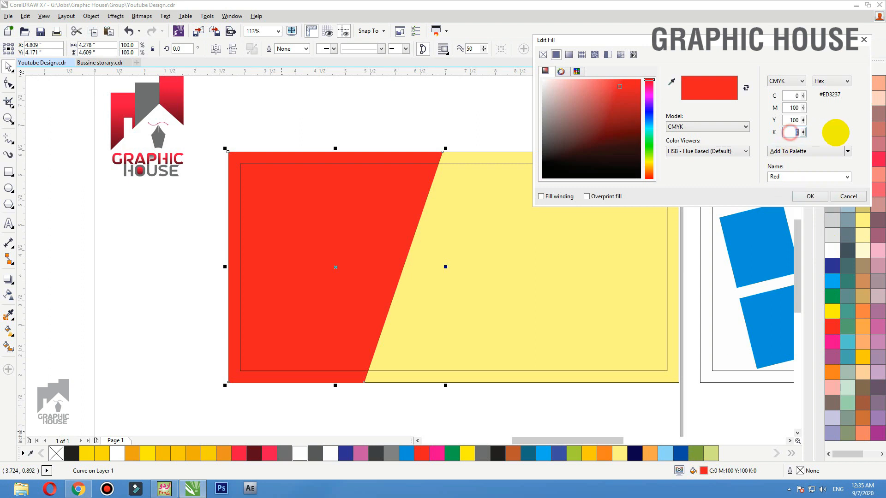
type("50")
left_click(786, 152)
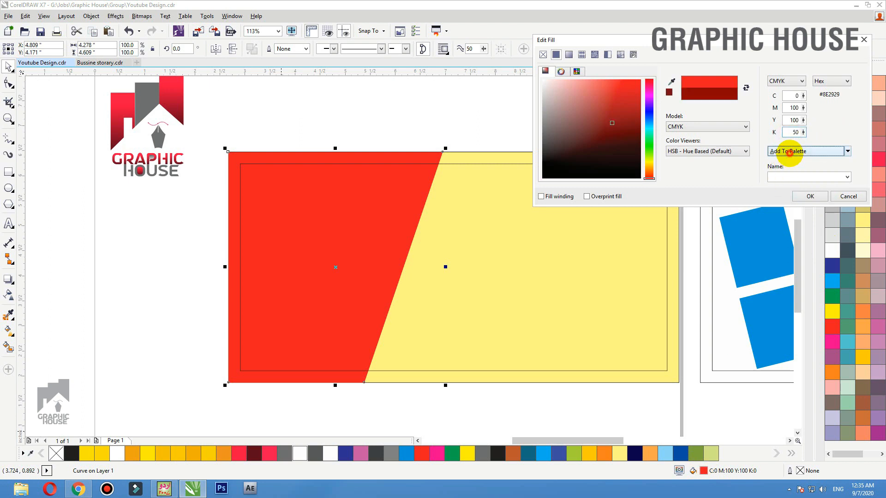
left_click(813, 196)
Skew a copy of the dark red shape so its upper edge shifts slightly left, and fill the original with white
left_click(396, 149)
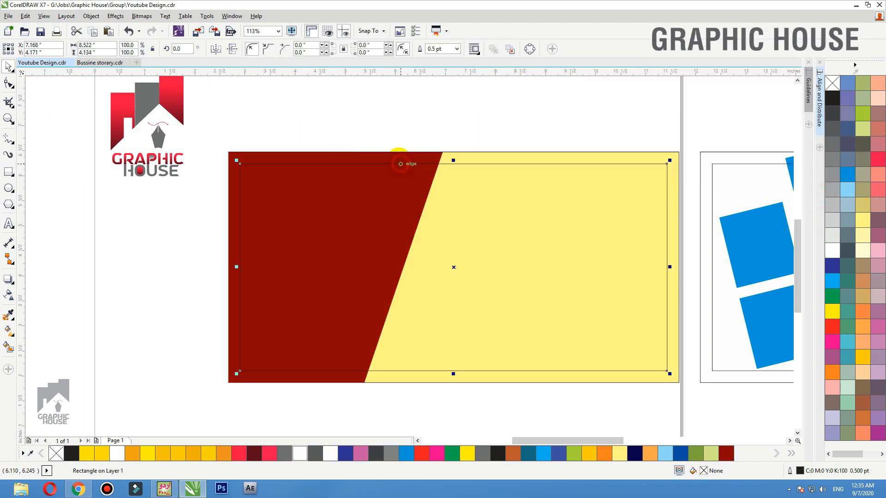
left_click(399, 157)
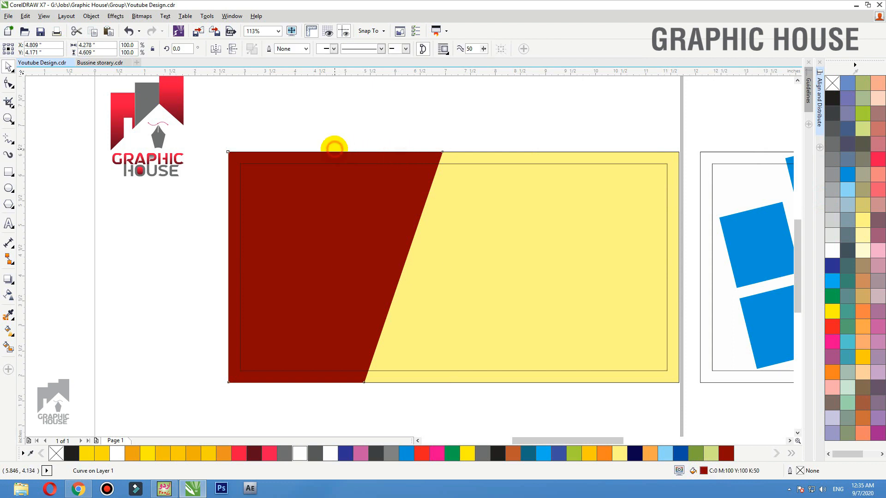
left_click_drag(334, 148, 325, 149)
right_click(325, 149)
left_click(412, 135)
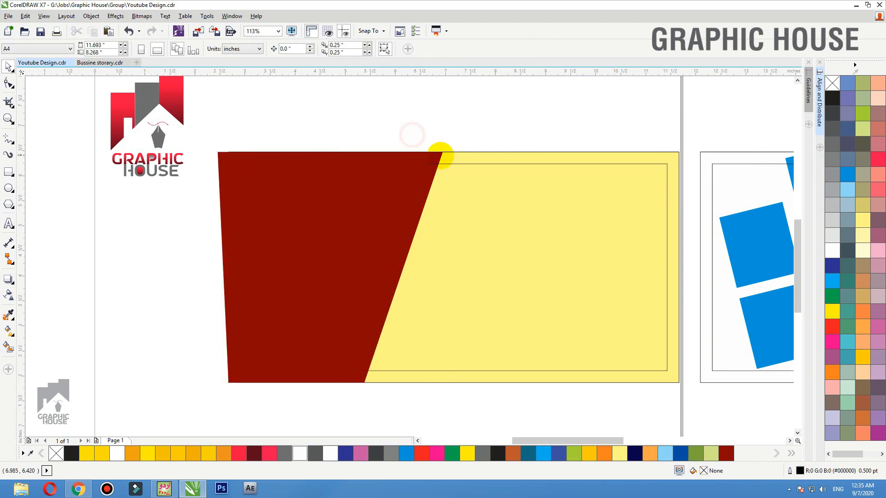
left_click(441, 154)
left_click(839, 251)
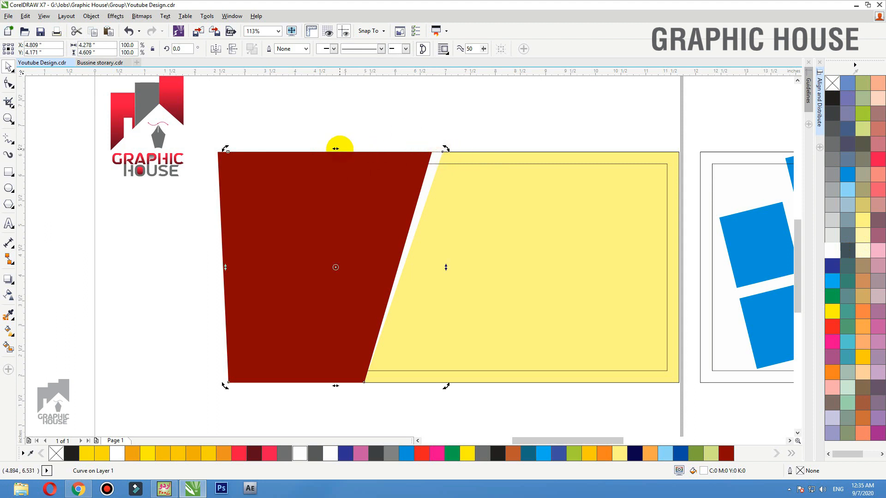
Skew a copy of the white shape's upper edge right to about 4.38 inches wide, fill it orange, and place it behind the other shapes
left_click(427, 155)
left_click_drag(336, 150, 366, 154)
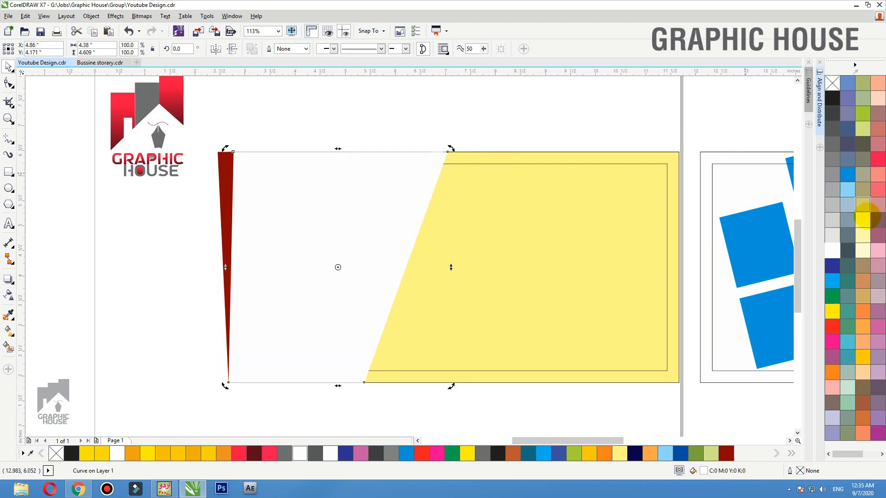
left_click(832, 311)
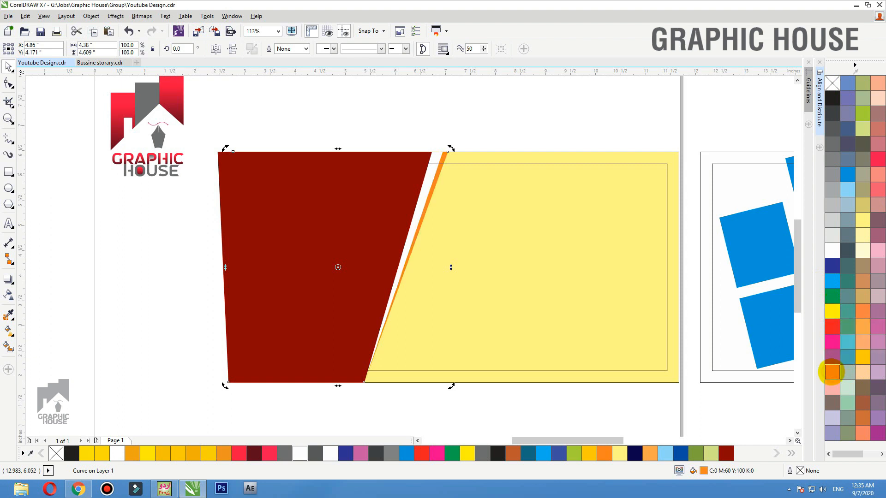
left_click(474, 139)
Skew a copy of the dark red shape slightly right, fill it with red, and place it behind the dark red original
left_click(442, 155)
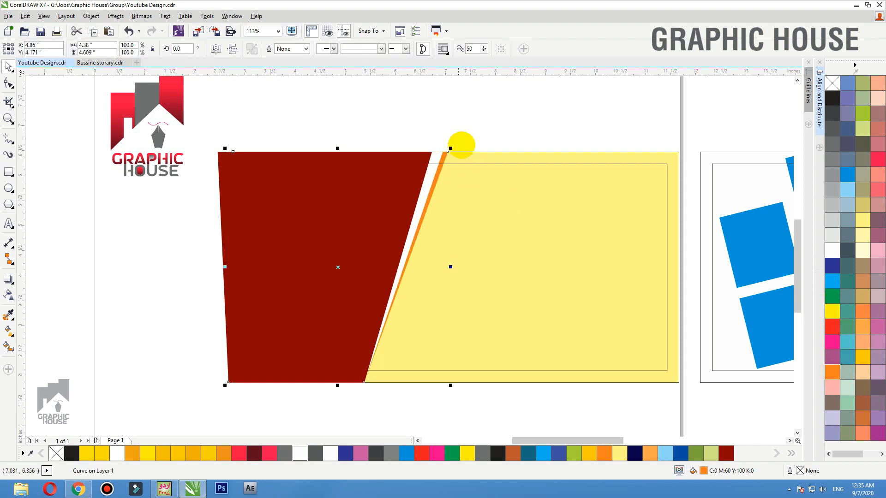
key("F2")
left_click_drag(534, 129, 169, 233)
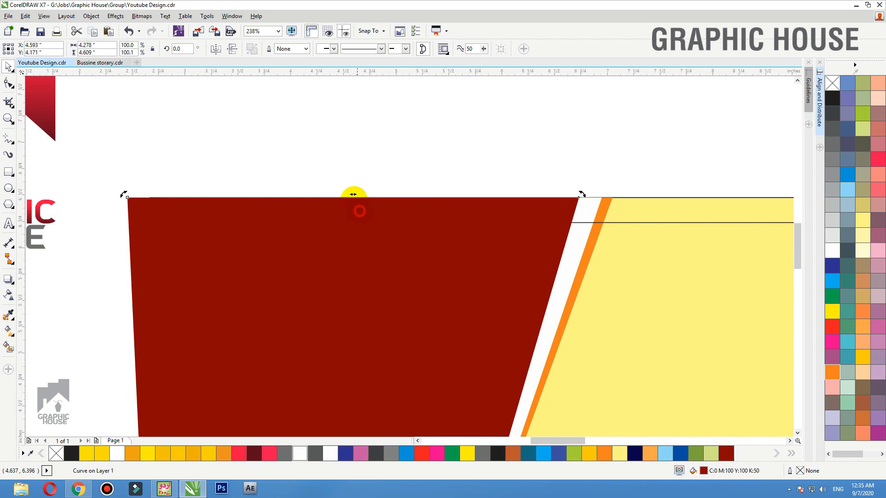
left_click_drag(351, 196, 366, 194)
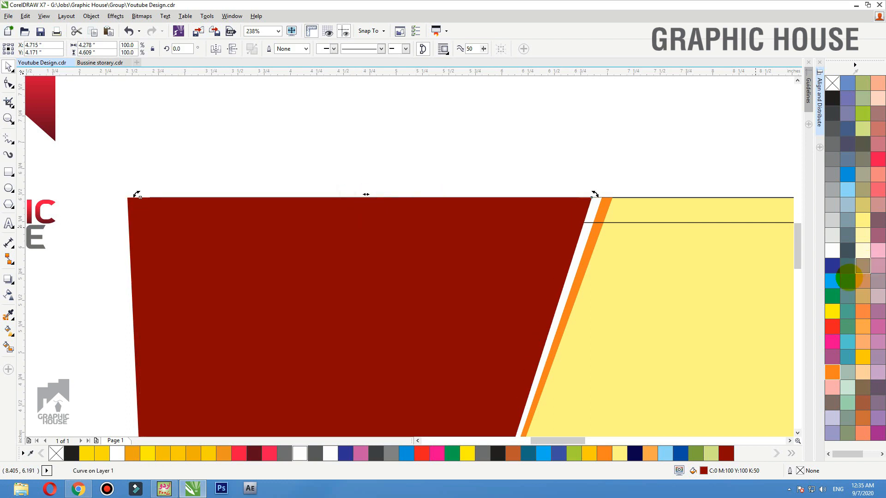
left_click(832, 326)
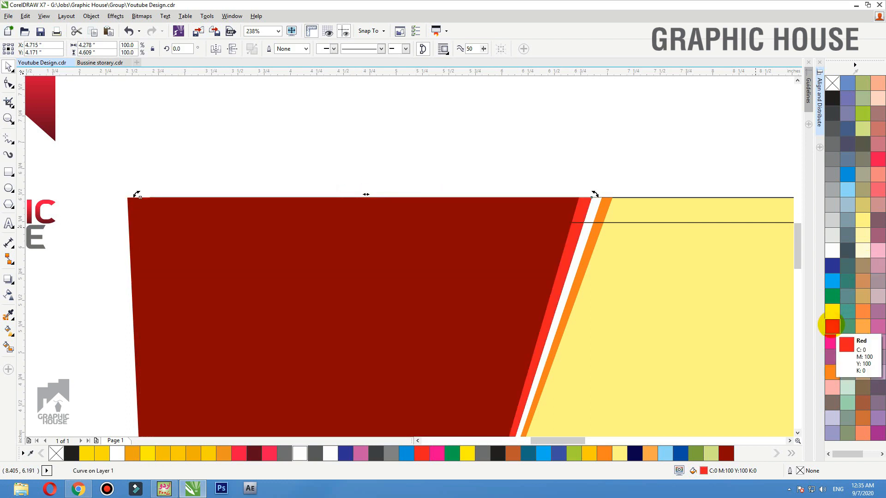
Group the four slanted shapes and PowerClip the group inside the card's outer rectangle
scroll(595, 157, "down", 5)
left_click_drag(612, 149, 467, 309)
key("ctrl+g")
right_click(554, 175)
left_click(613, 176)
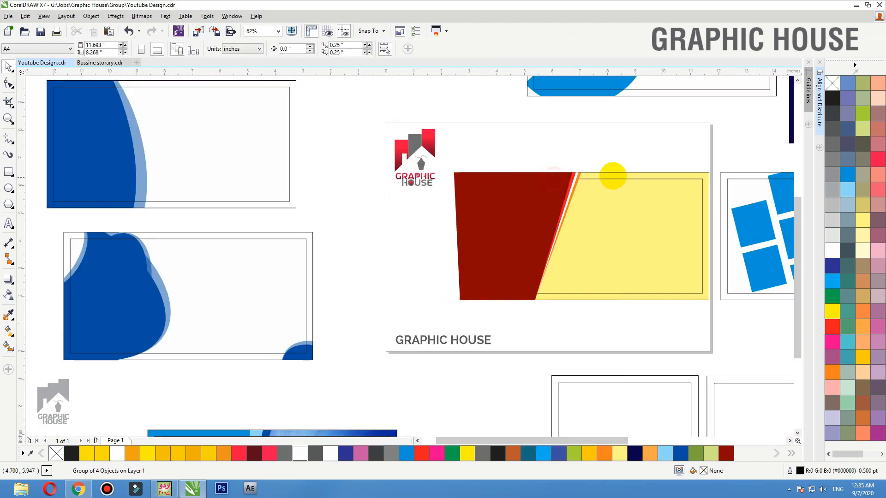
left_click(613, 176)
key("shift+F2")
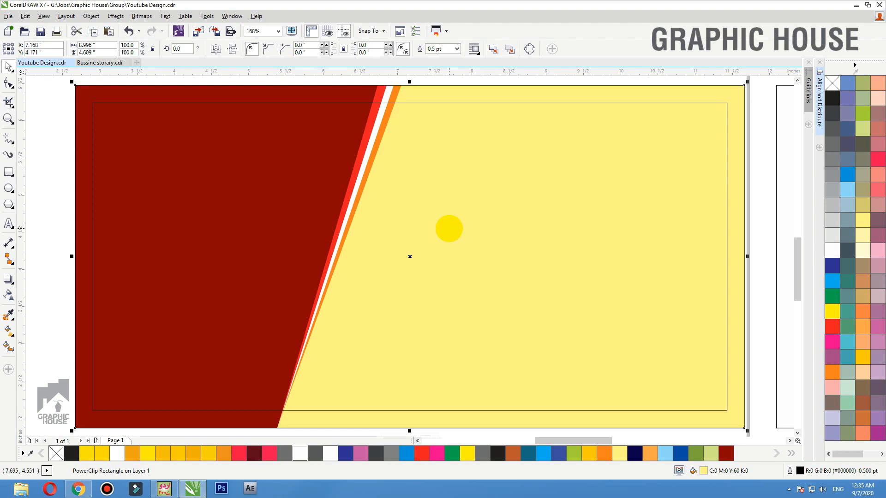
Switch to Chrome and search Google Images for "social banner design" in a new tab
left_click(79, 488)
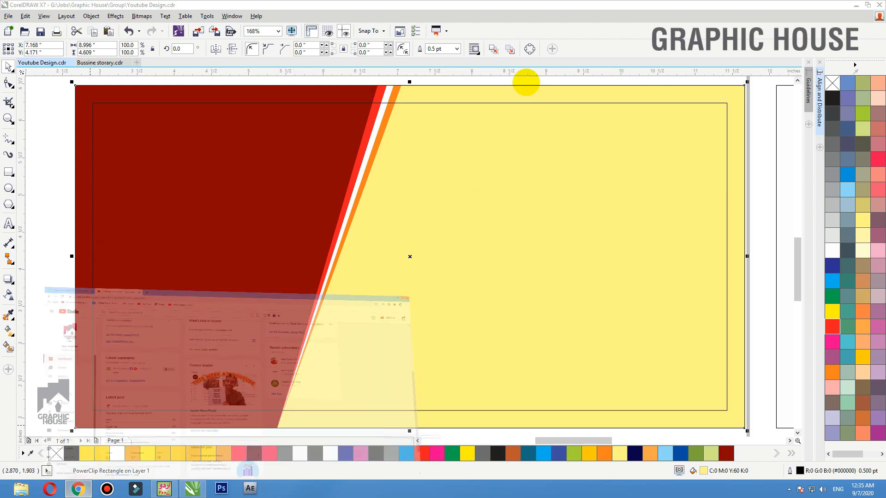
left_click(235, 8)
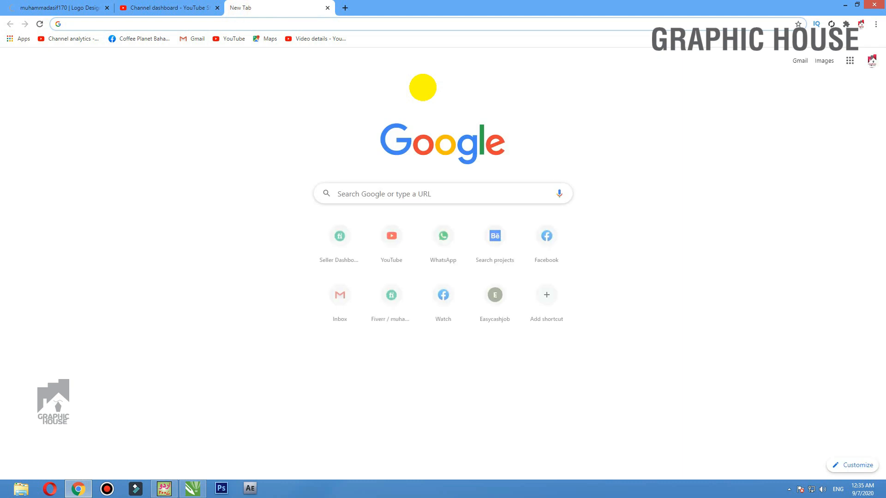
type("social banner design")
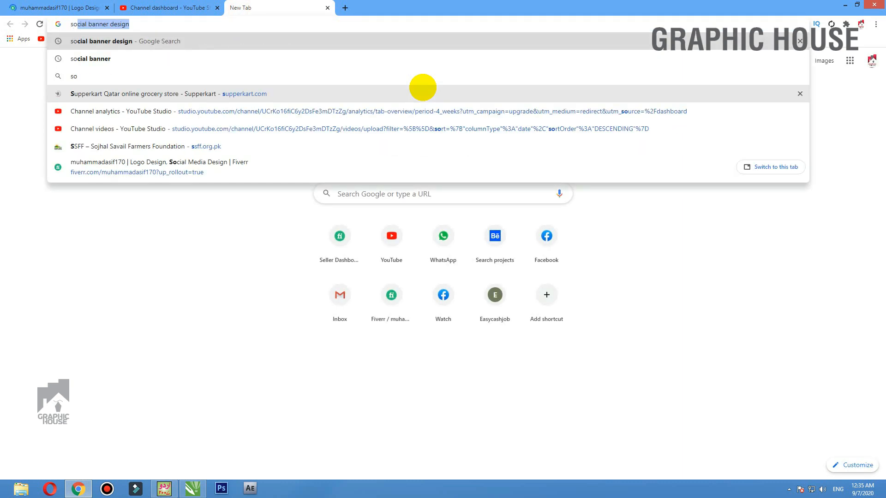
key("Return")
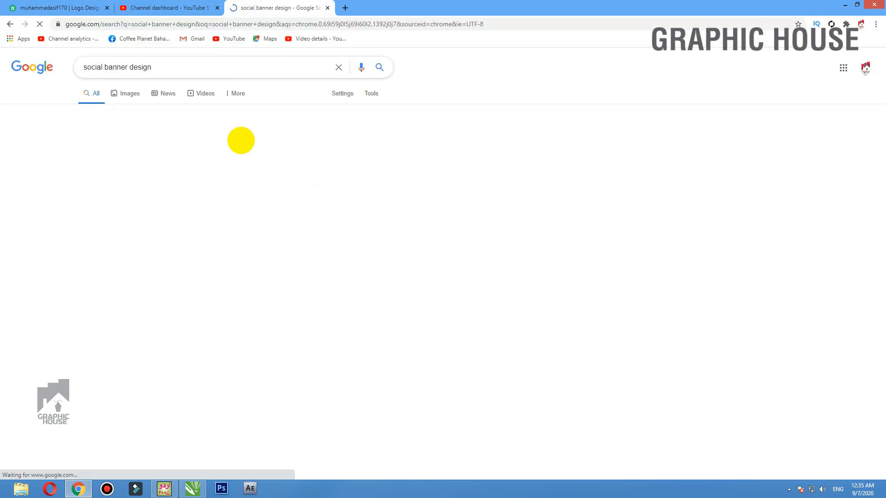
left_click(129, 92)
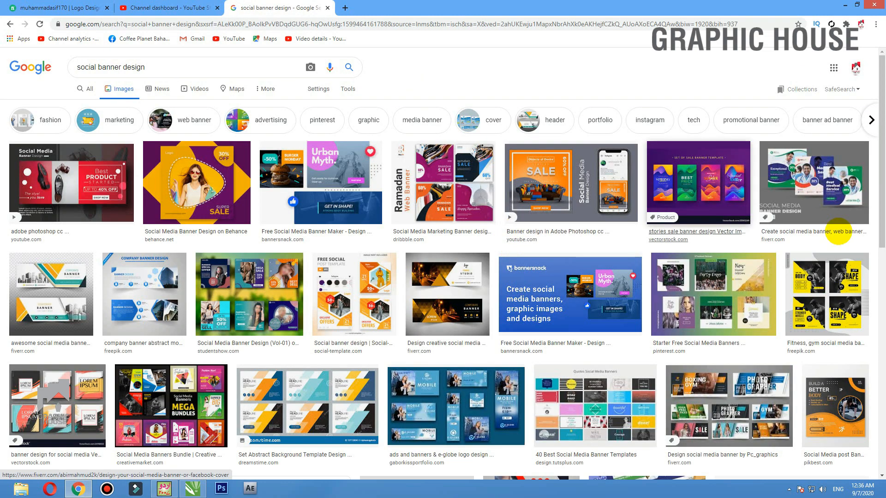
Preview the VectorStock "Set of sale banner template" result and copy its image
left_click(688, 178)
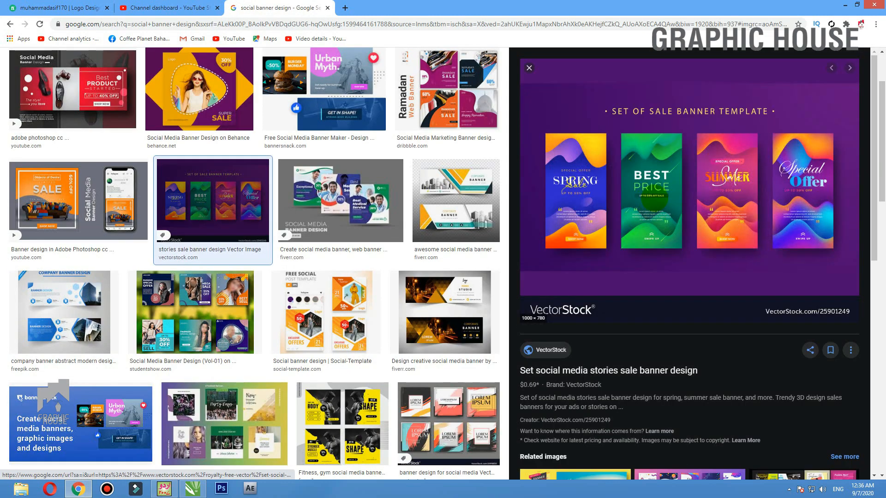
right_click(659, 213)
left_click(691, 320)
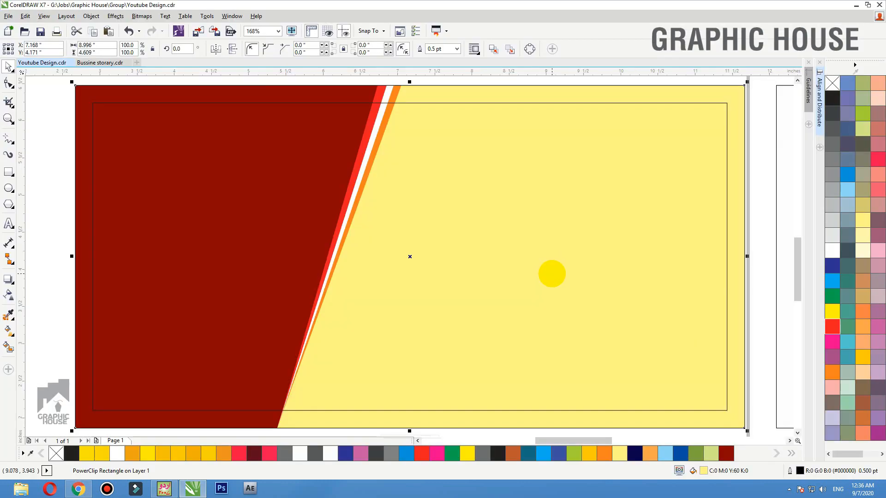
Switch back to CorelDRAW, paste the copied image, and scale it to about 2.89 × 2.25 inches just above the red and yellow card
key("ctrl+v")
scroll(550, 272, "down", 5)
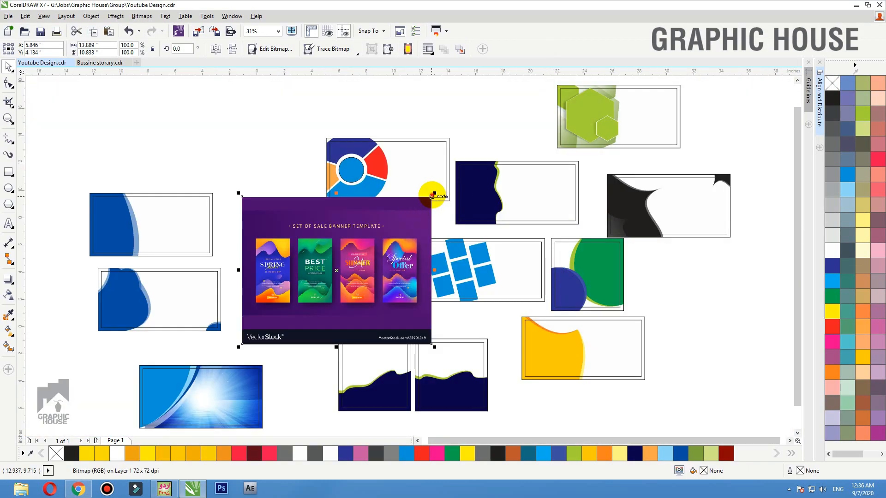
left_click_drag(433, 195, 357, 227)
left_click_drag(344, 266, 358, 216)
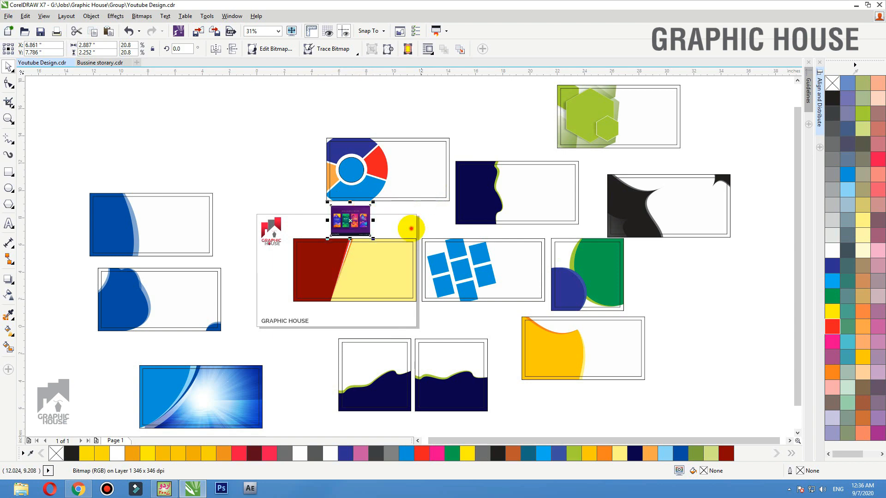
Place the banner image inside the card's PowerClip, edit the clip contents, and move the image to the right of the stripes
scroll(412, 229, "up", 5)
right_click(440, 143)
left_click(471, 140)
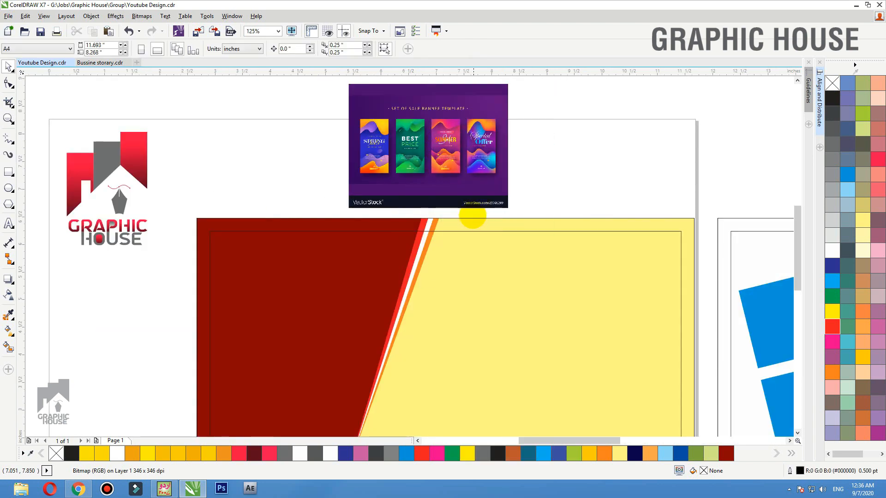
left_click(471, 226)
left_click(470, 226, "ctrl")
left_click_drag(427, 291, 540, 242)
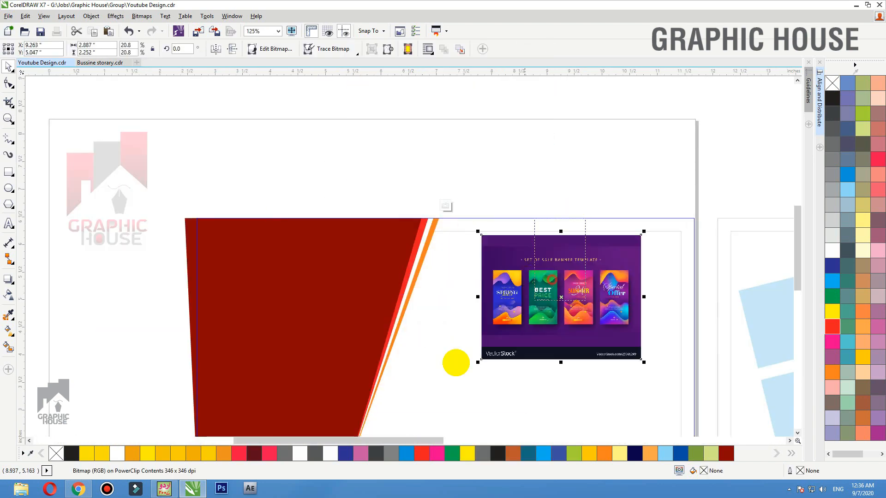
scroll(595, 332, "up", 2)
scroll(486, 230, "down", 2)
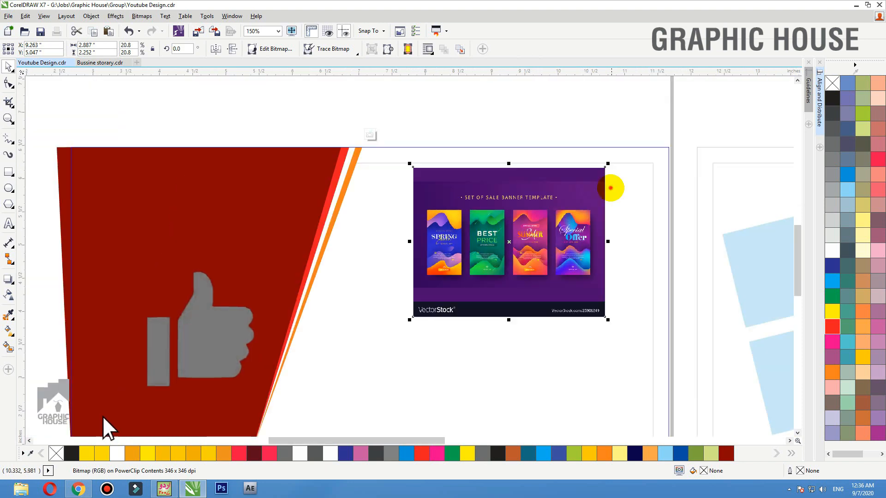
scroll(490, 260, "up", 3)
left_click(9, 316)
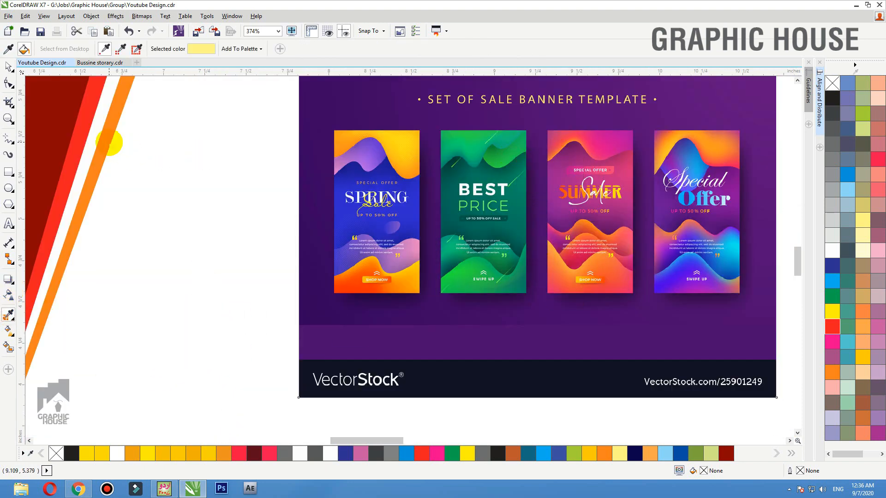
key("space")
scroll(497, 245, "down", 2)
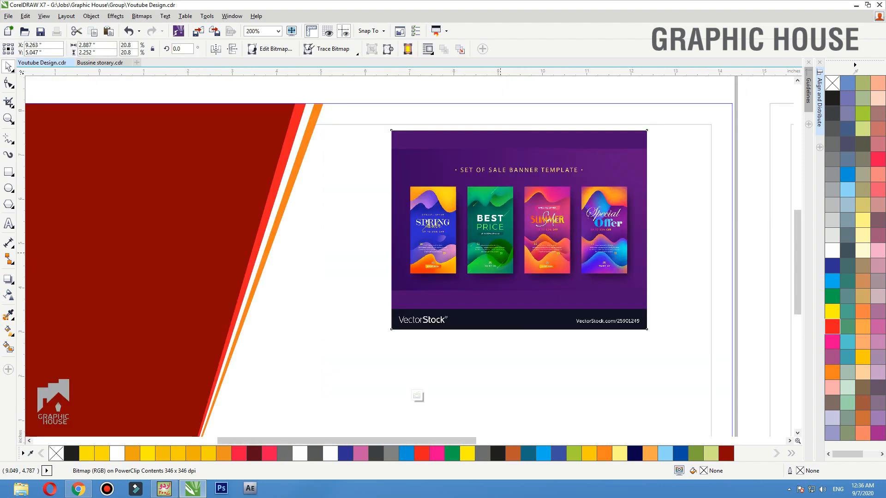
Cut the banner image and the slanted shape group out of the PowerClip and paste both back onto the page
left_click_drag(497, 243, 282, 331)
scroll(366, 167, "down", 1)
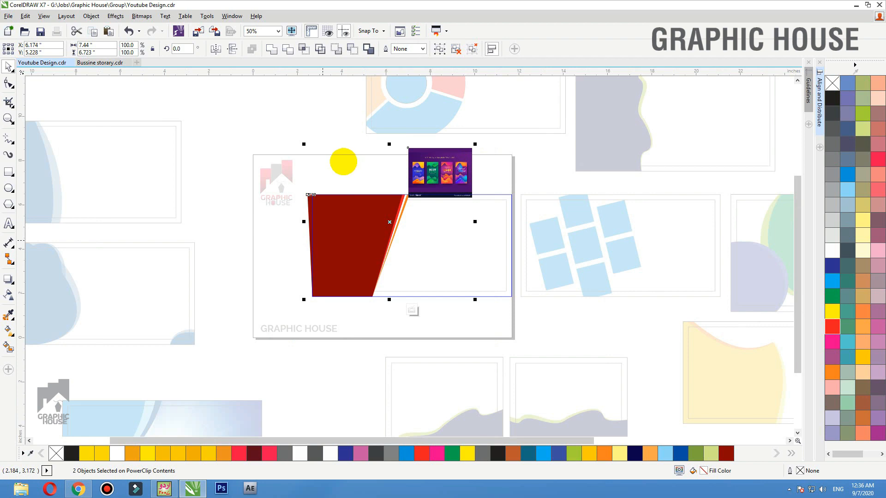
key("ctrl+x")
left_click(500, 162, "ctrl")
key("ctrl+v")
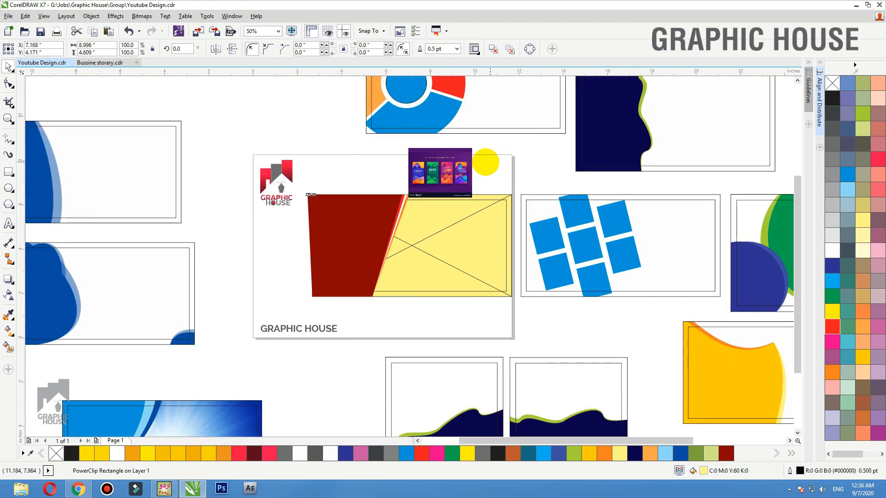
Move the banner image onto the card's pale yellow area, just right of the slanted stripes
left_click(551, 160)
key("F2")
left_click_drag(551, 160, 281, 268)
left_click(608, 222)
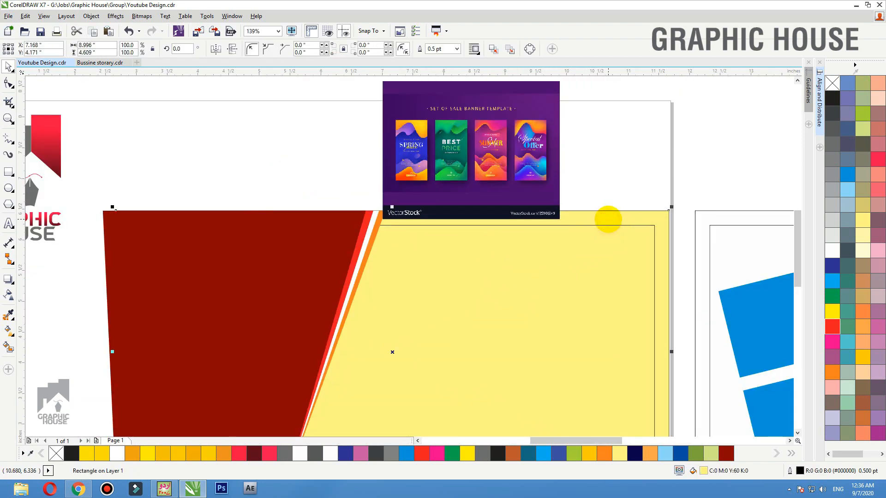
left_click_drag(499, 176, 504, 306)
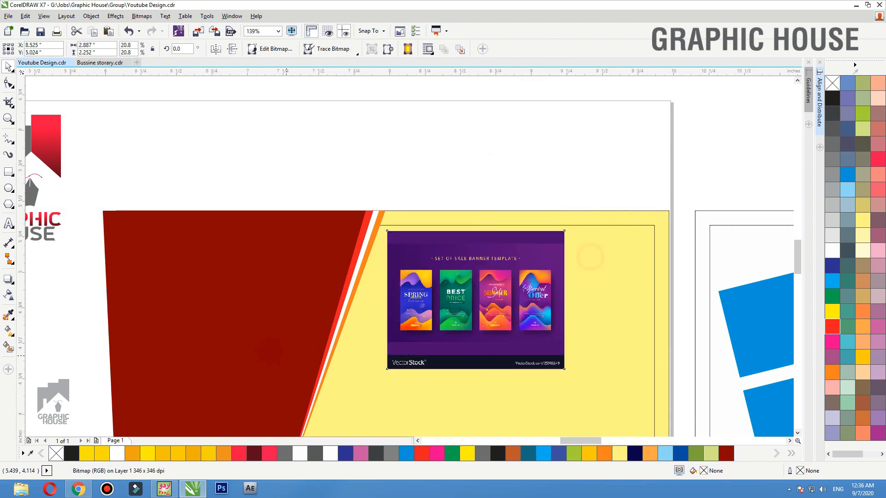
Recolor the orange stripe bright green and the white stripe teal with colors sampled from the green banner in the reference image
key("shift+F2")
left_click(9, 315)
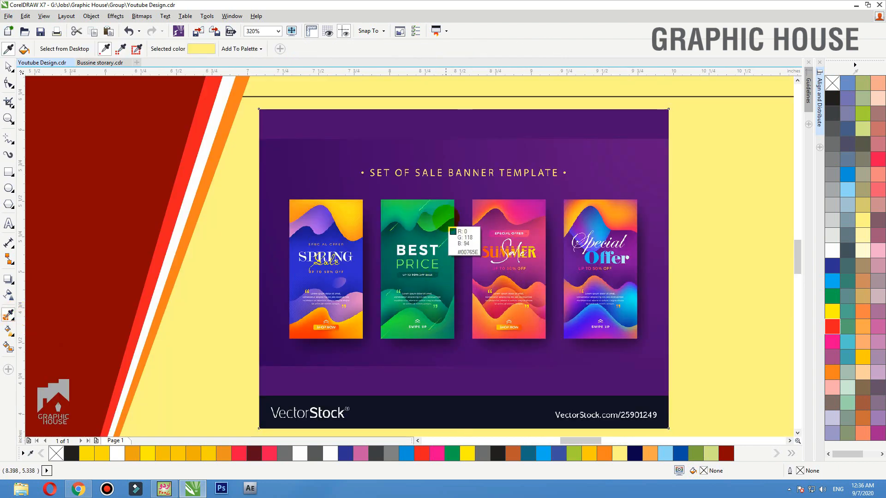
left_click(445, 219)
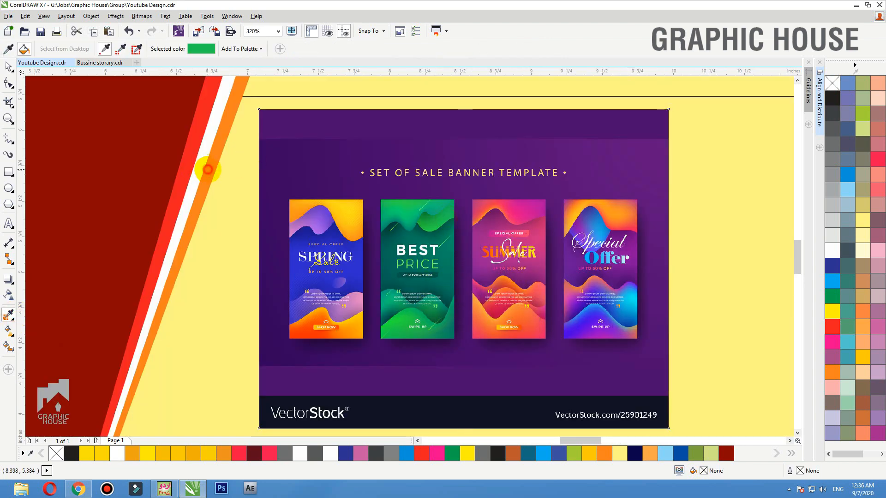
left_click(208, 170)
left_click(442, 209, "shift")
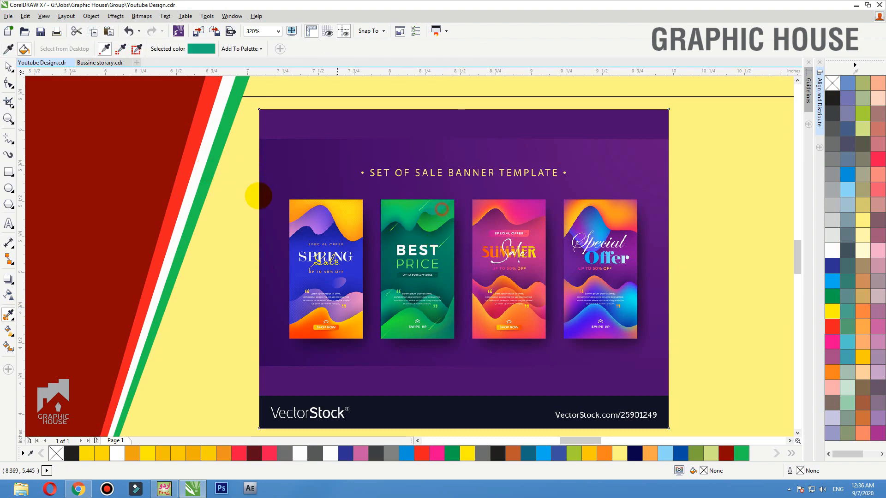
left_click(198, 175)
key("space")
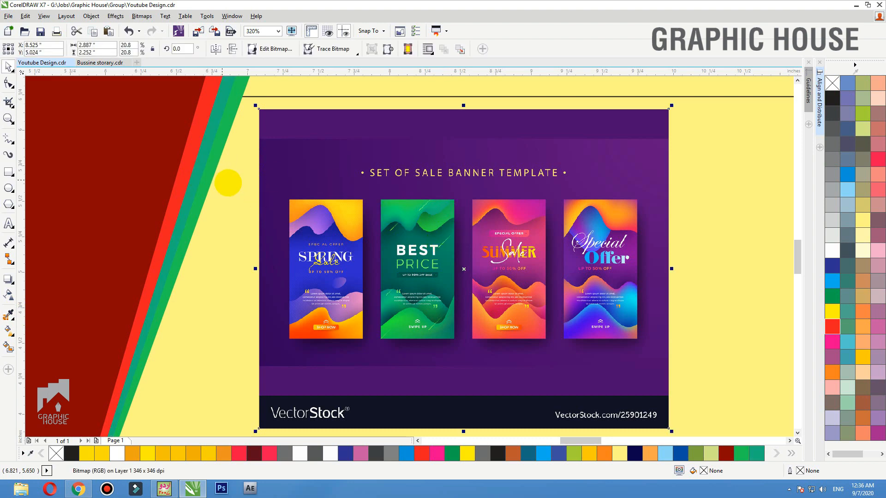
Sample a dark teal from the green banner for the red stripe and a lighter green for the large dark red shape
key("space")
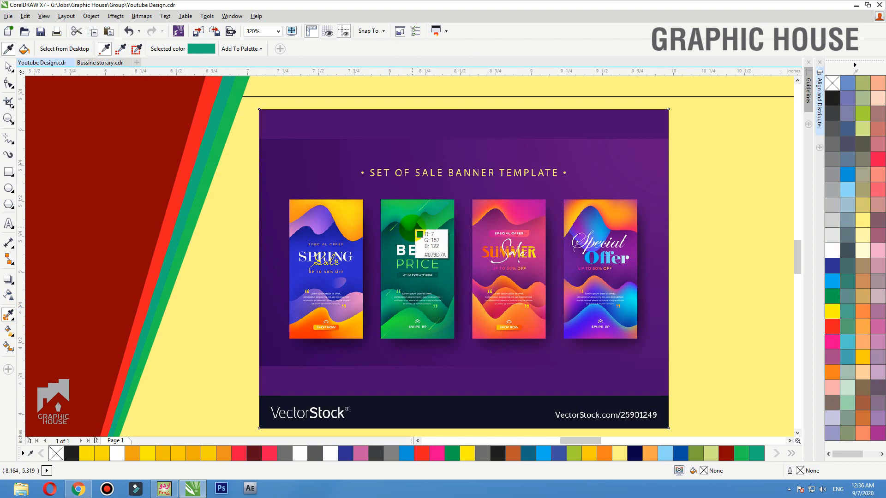
left_click(411, 233)
left_click(191, 173)
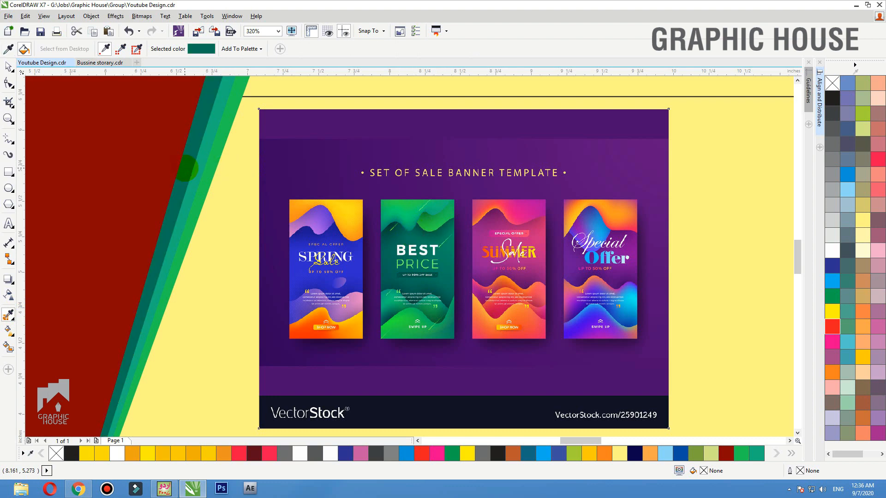
key("shift")
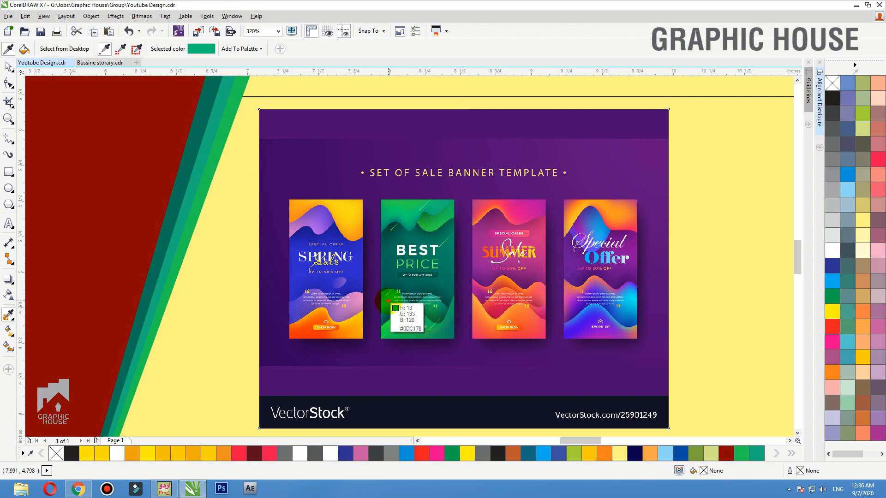
left_click(388, 300)
left_click(133, 195)
scroll(206, 213, "down", 5)
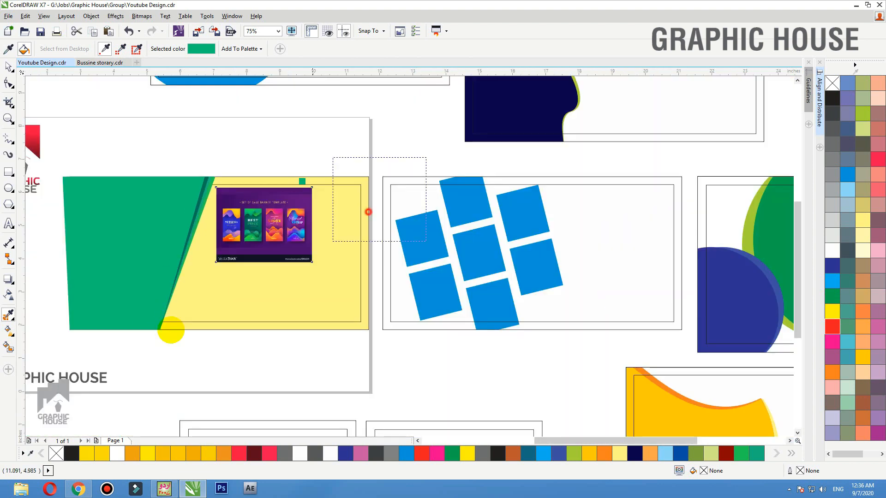
Fill the card's pale yellow background with white and delete the reference banner image
left_click_drag(171, 330, 31, 342)
key("space")
left_click(528, 120)
left_click(833, 254)
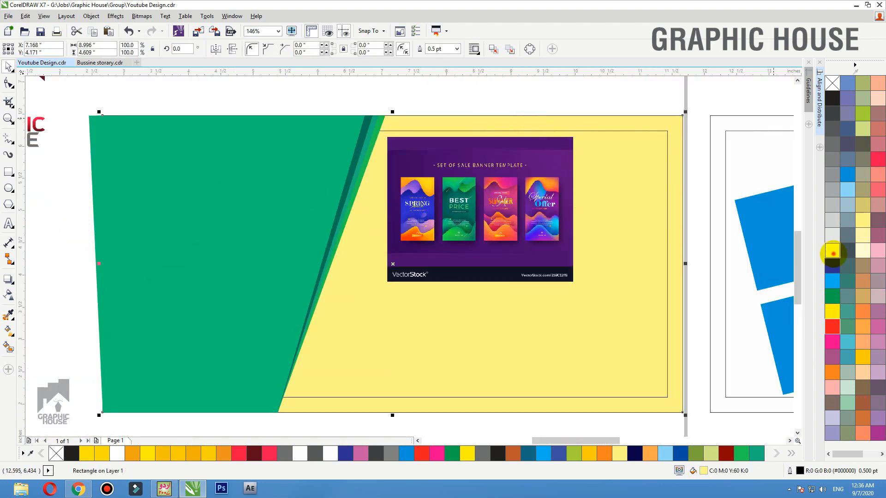
left_click(472, 186)
key("Delete")
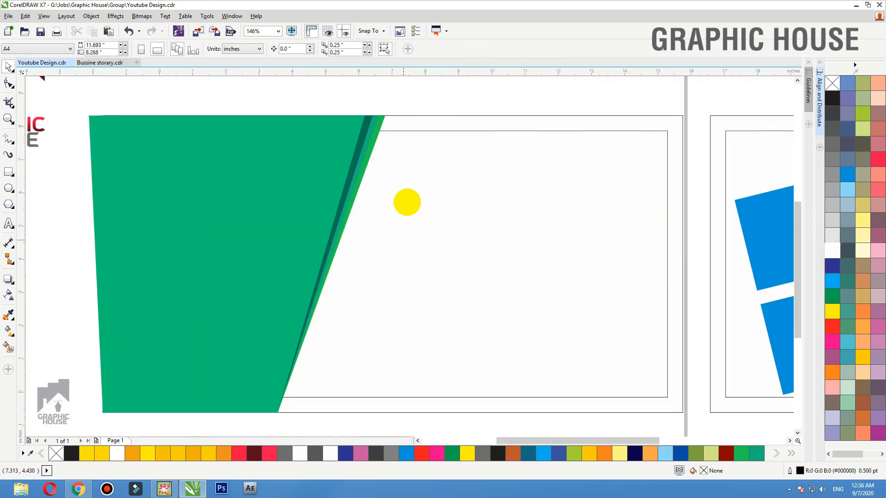
PowerClip the green slanted shape group inside the card rectangle and open the clip contents for editing
scroll(407, 202, "down", 2)
left_click(247, 243)
right_click(303, 246)
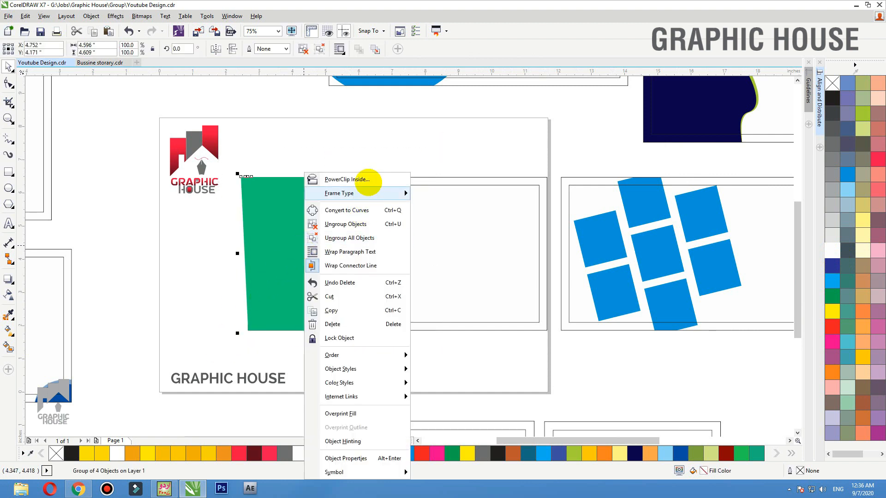
left_click(350, 180)
left_click(419, 178)
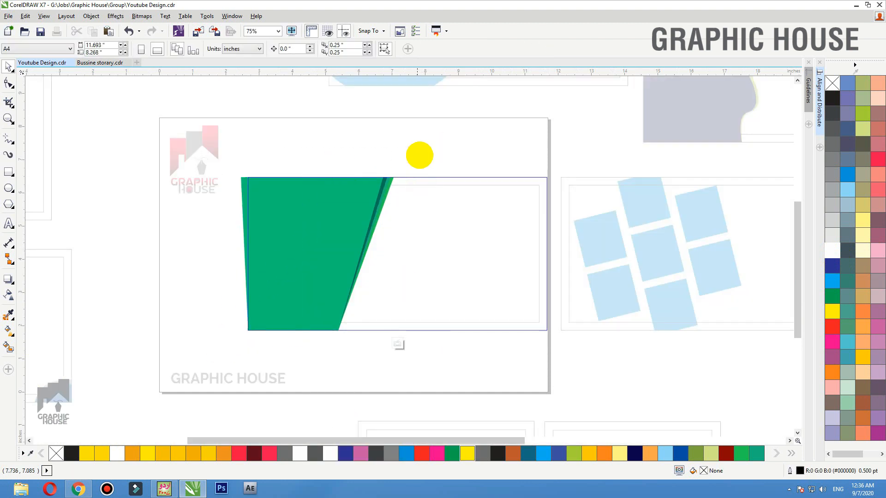
Duplicate and rotate the slanted group inside the PowerClip, placing opposing copies over the card's lower-left and upper-right corners
left_click_drag(316, 247, 408, 311)
left_click(415, 338)
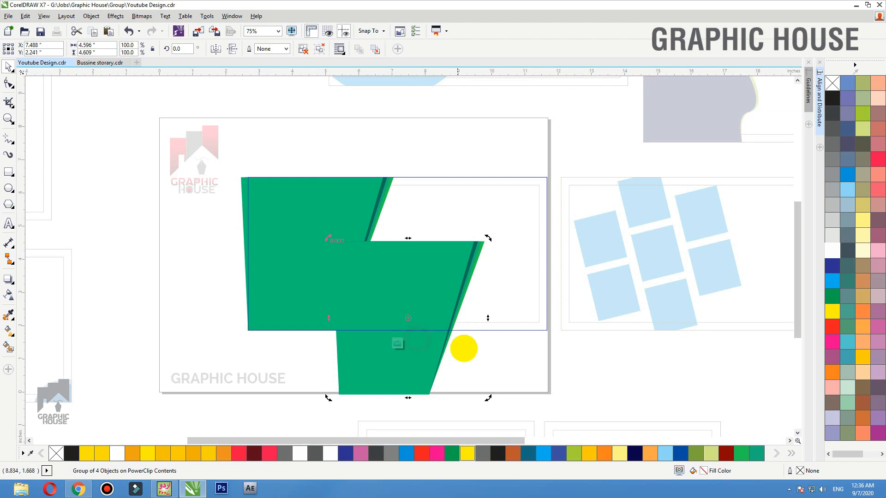
left_click_drag(488, 398, 491, 157)
right_click(512, 233)
left_click(228, 49)
left_click(216, 50)
Apply a uniform transparency of 80 to the upper-right copy and finish editing the PowerClip
left_click(8, 294)
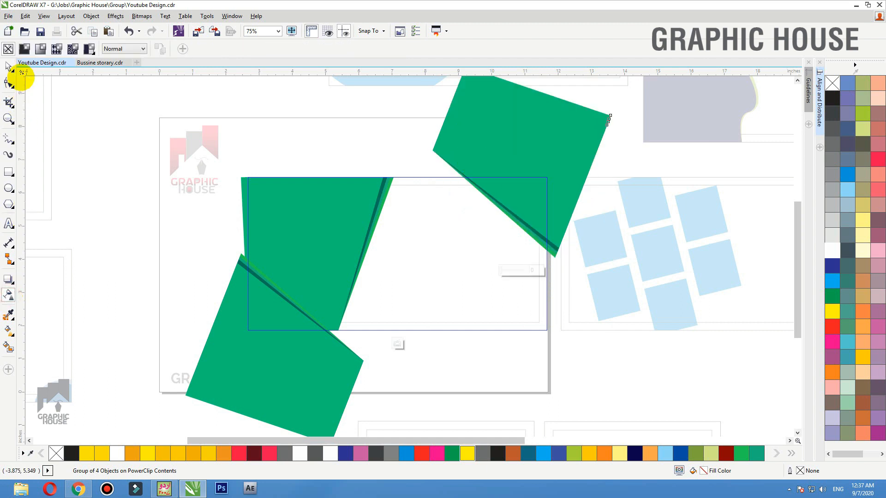
left_click(24, 48)
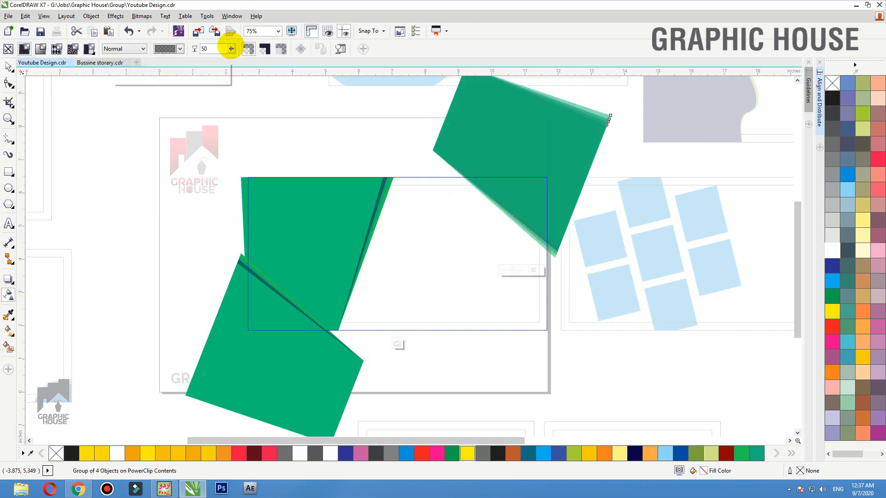
left_click(205, 48)
type("80")
key("Return")
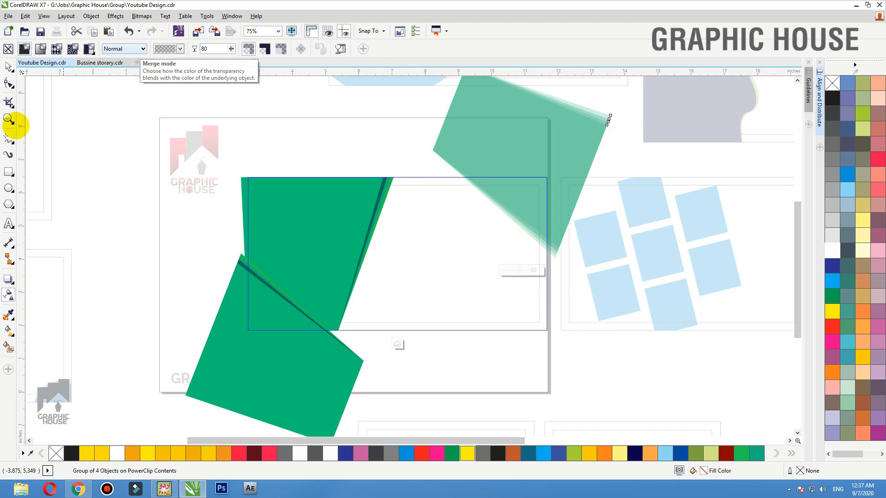
left_click(9, 66)
left_click(99, 177, "ctrl")
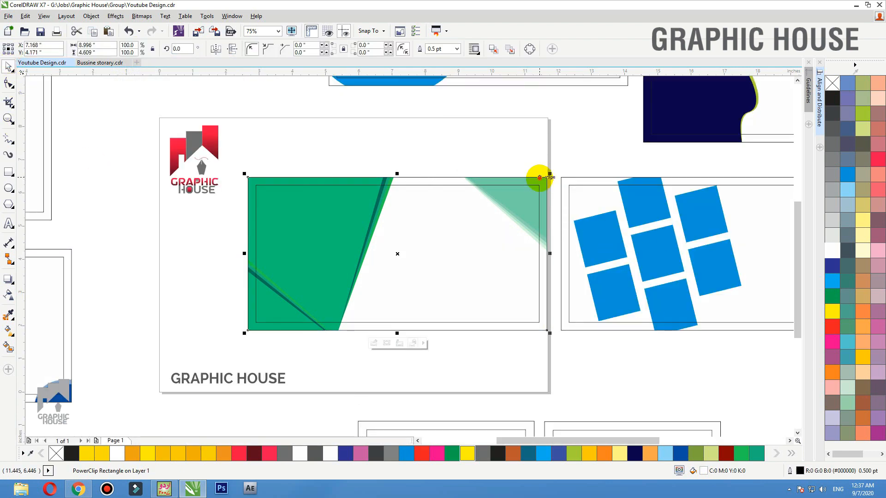
Add a copy of the transparent group beside the slanted stripes inside the PowerClip, rotated to about 350 degrees, and finish editing
left_click(540, 180, "ctrl")
left_click_drag(541, 181, 388, 312)
left_click(388, 313)
left_click_drag(455, 352, 423, 115)
left_click_drag(391, 273, 376, 230)
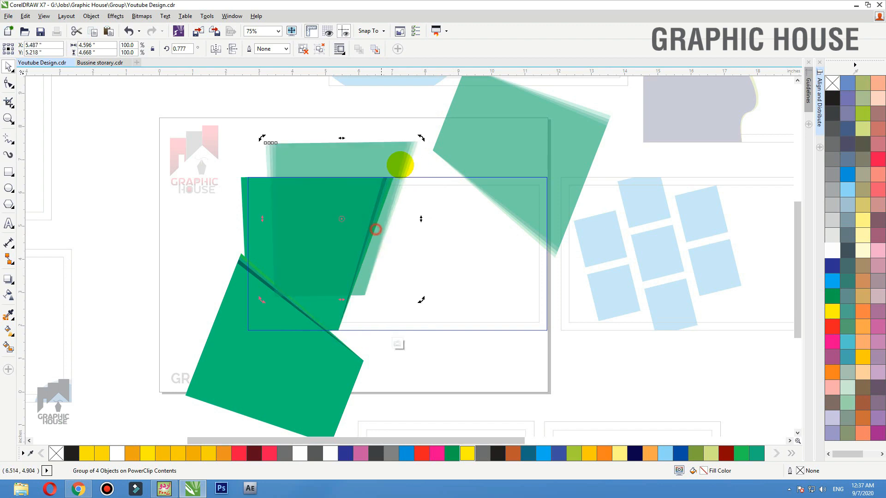
left_click_drag(420, 138, 403, 165)
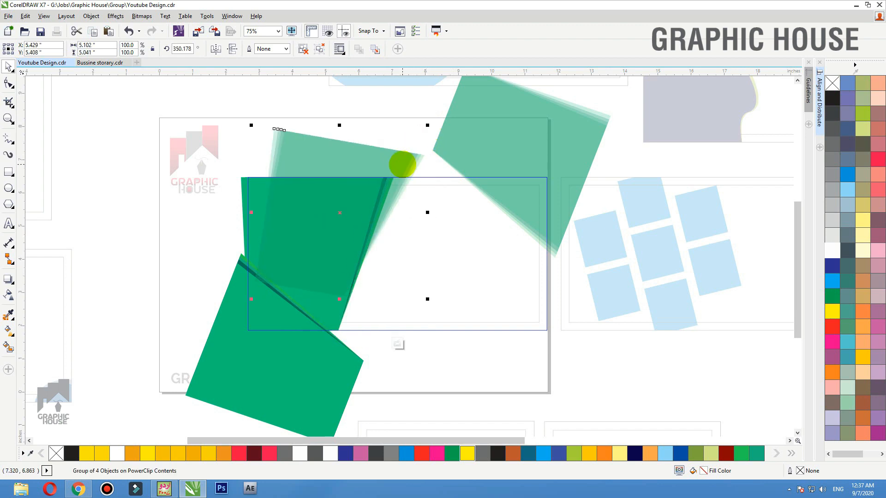
left_click(406, 117, "ctrl")
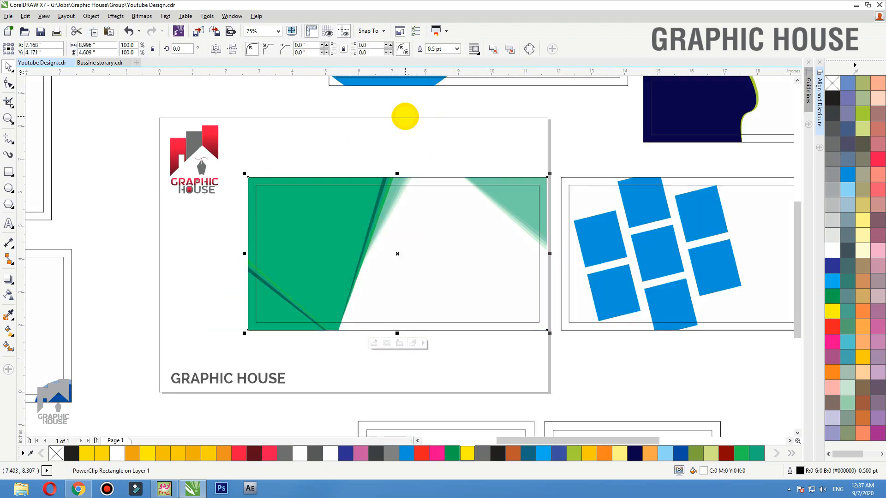
Place a copy of the finished green card in the empty area above and left of the page, and empty the card on the page
key("shift+F2")
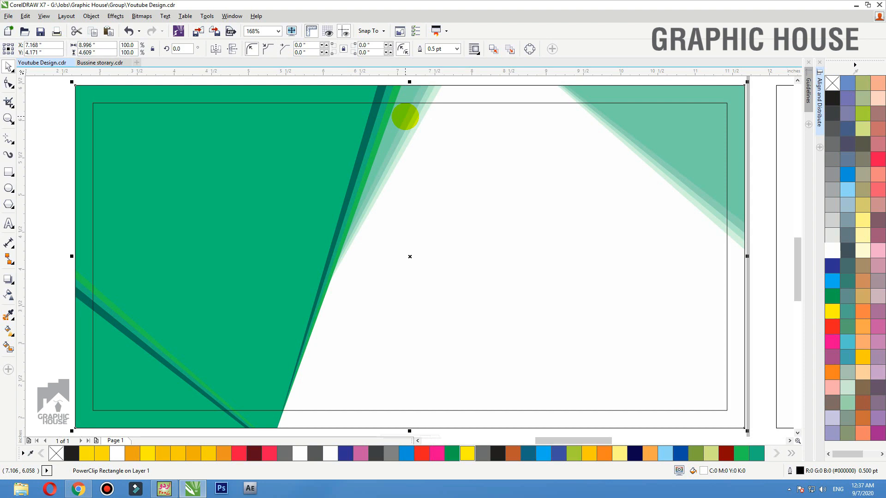
scroll(401, 250, "down", 2)
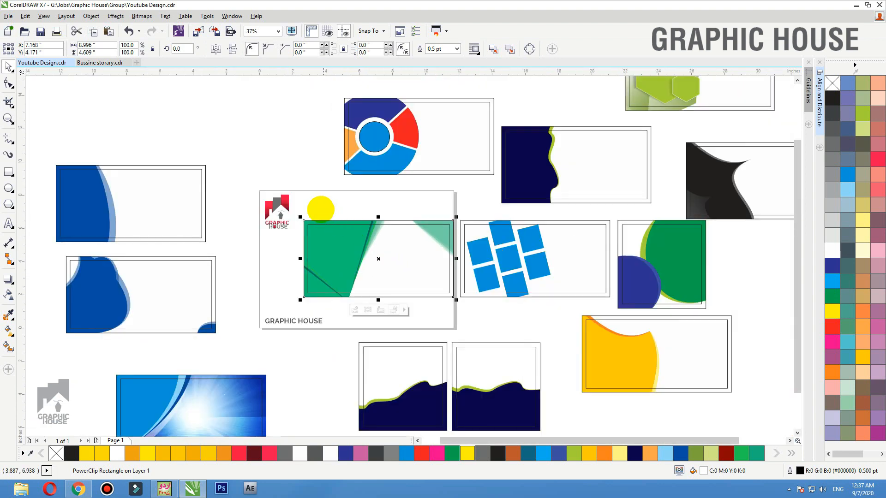
scroll(351, 225, "down", 2)
left_click_drag(297, 204, 463, 312)
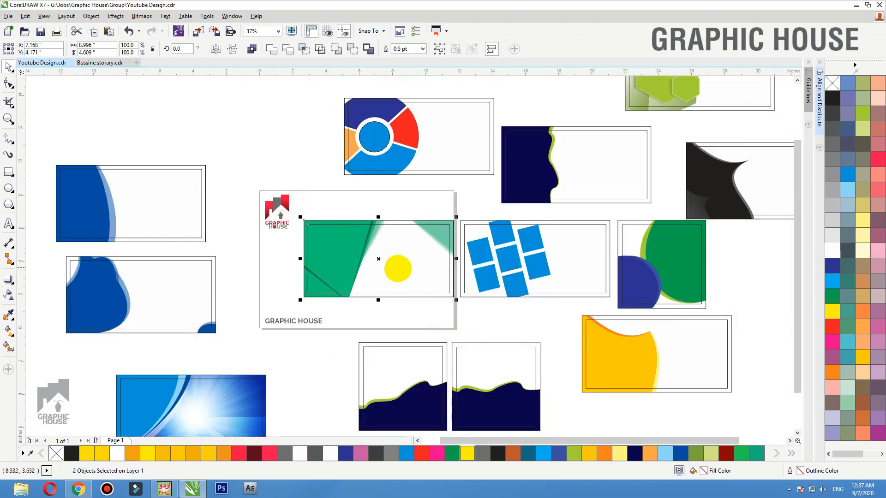
left_click_drag(397, 270, 243, 124)
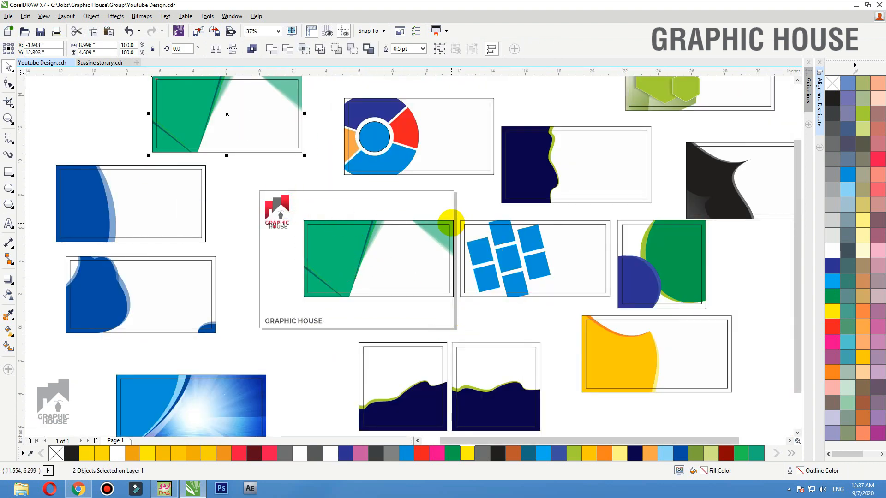
left_click(453, 218)
scroll(272, 295, "up", 3)
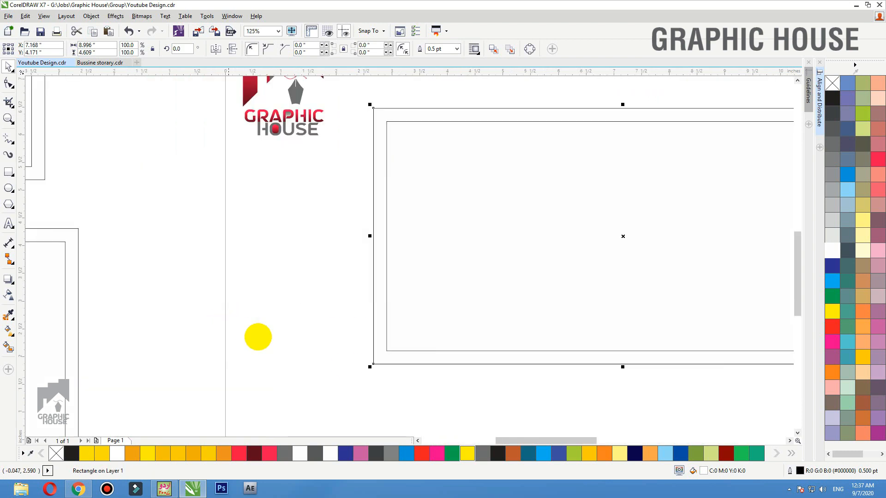
Draw a square about 2.02 inches wide in the left part of the empty card and rotate it 45 degrees
left_click(9, 172)
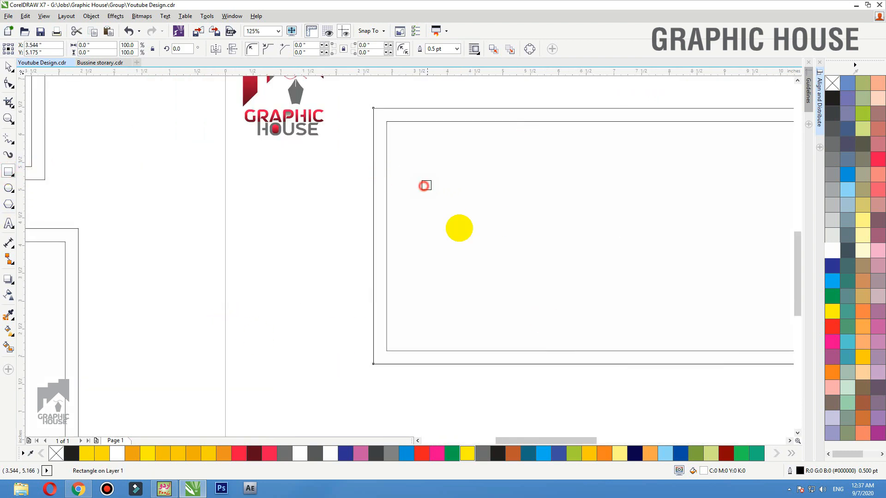
left_click_drag(421, 180, 535, 291)
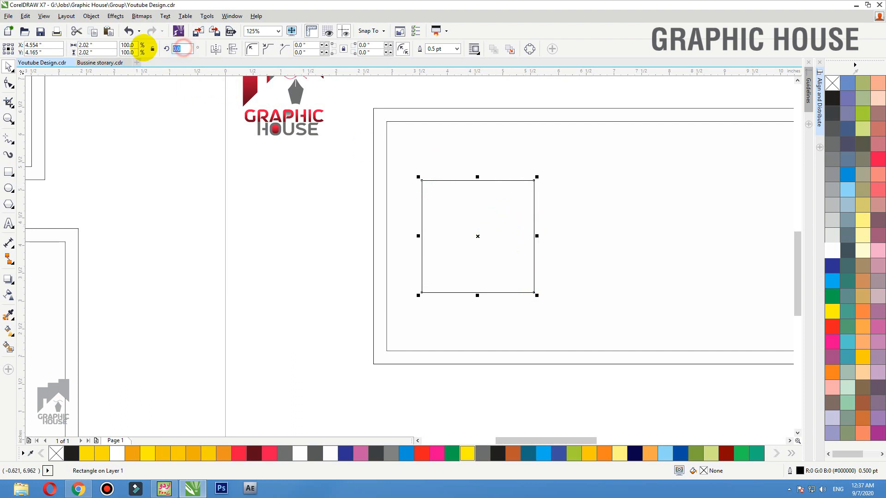
type("45")
key("Return")
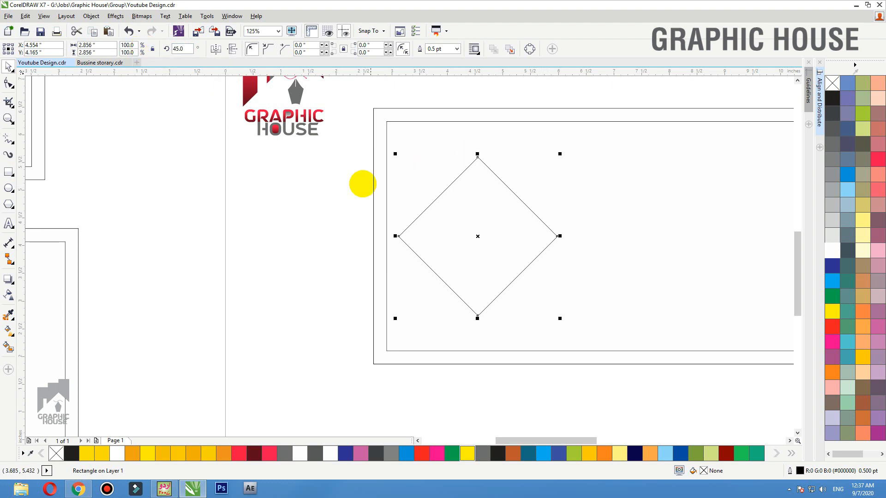
Nudge the diamond slightly up and right, fill it with teal green, and remove its outline
left_click_drag(477, 236, 481, 231)
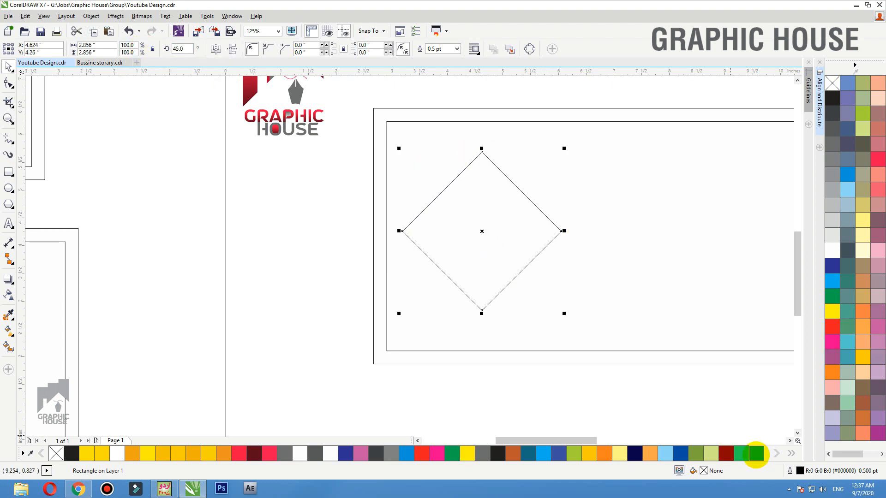
left_click(756, 455)
right_click(832, 83)
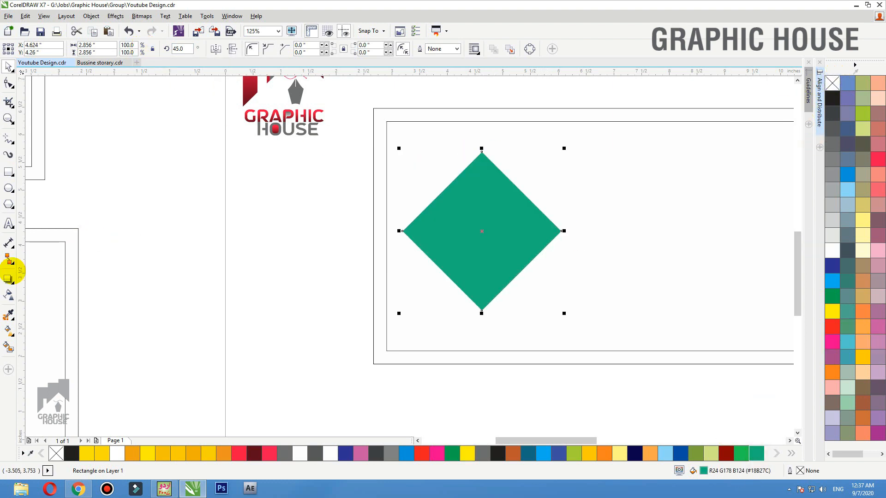
Add a one-step inside contour with an offset of about 0.107 inch to the diamond and break the contour apart
left_click(8, 279)
left_click(25, 293)
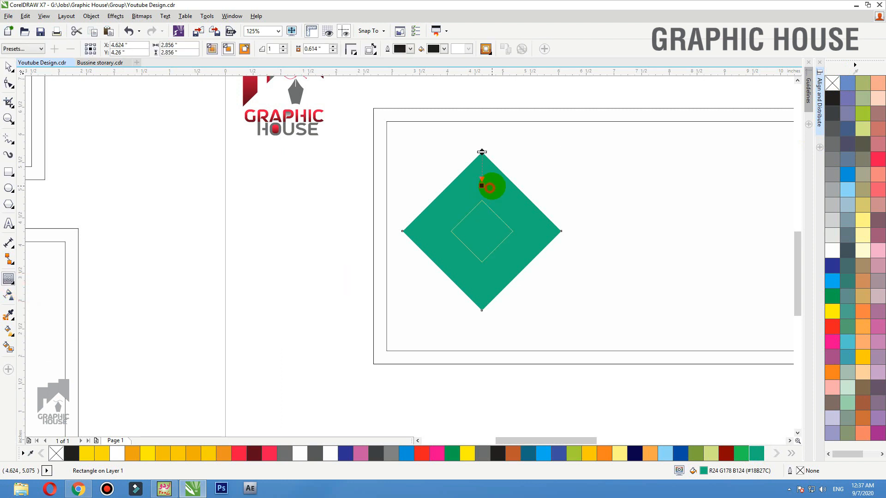
left_click_drag(490, 187, 524, 190)
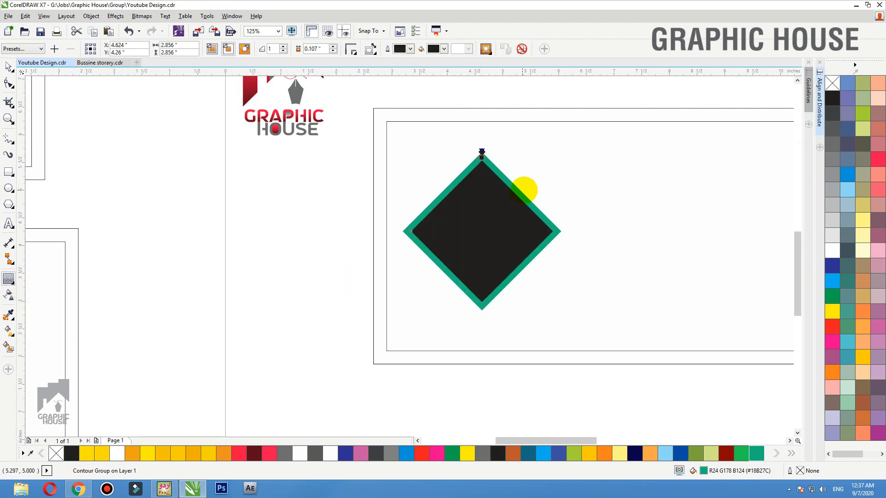
key("ctrl+k")
left_click(326, 224)
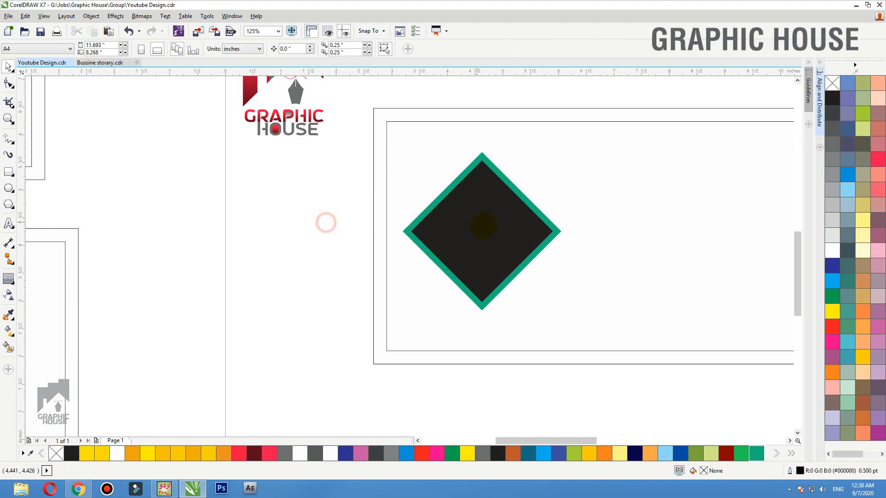
Group the black inner diamond with the green diamond and place a copy of the group to its upper right
left_click_drag(492, 228, 510, 243)
key("ctrl+z")
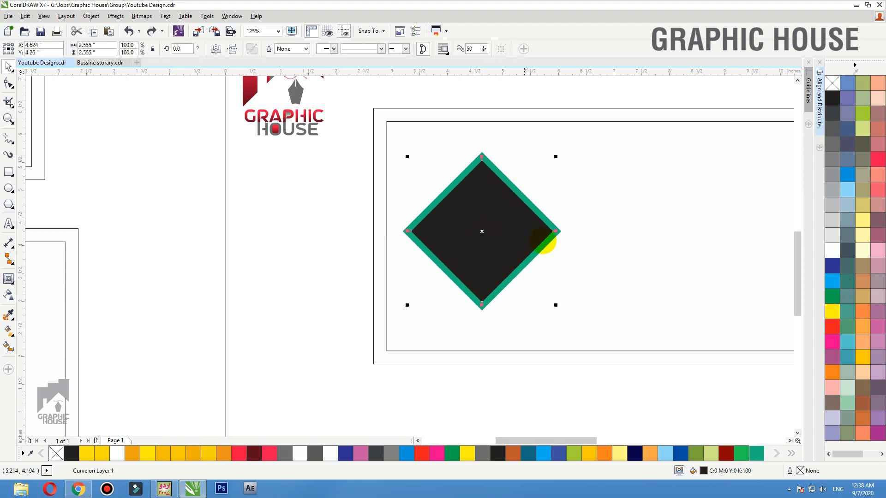
left_click_drag(260, 325, 627, 117)
key("ctrl+g")
left_click_drag(492, 246, 611, 191)
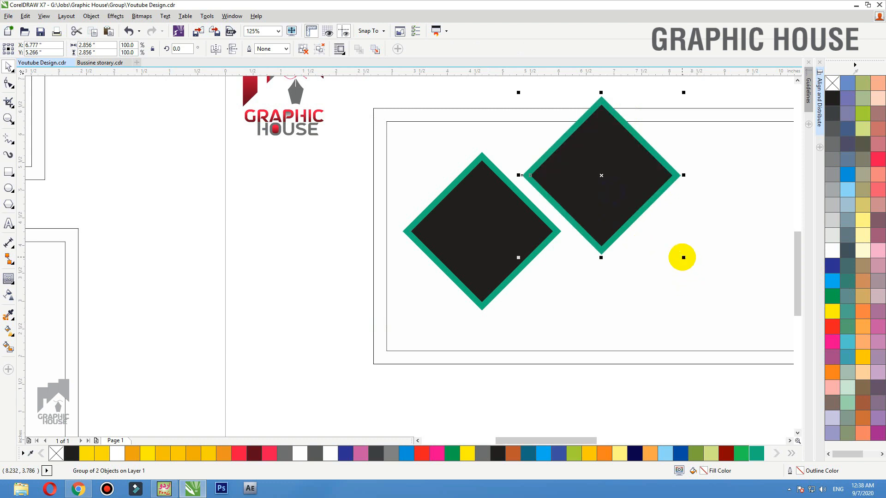
Scale the copied bordered diamond to about 1.63 inches wide and place copies of it around the large diamond
left_click_drag(684, 258, 648, 222)
left_click_drag(608, 165, 433, 298)
left_click_drag(430, 303, 425, 161)
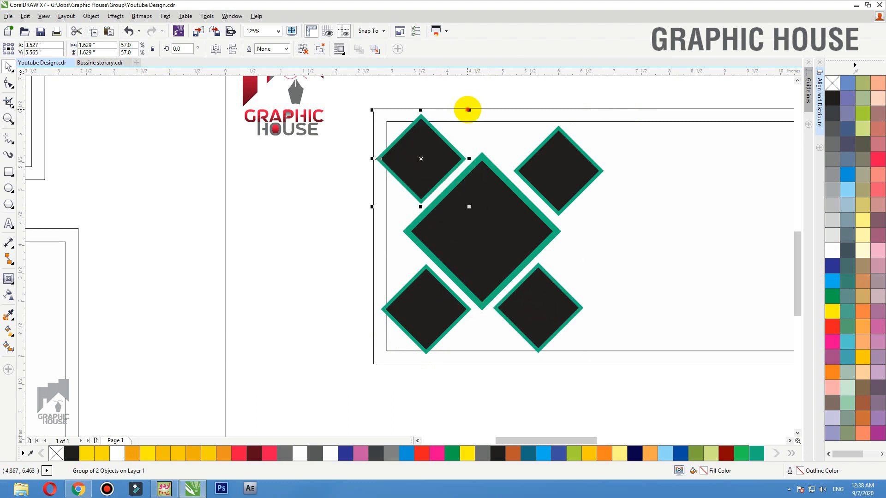
Enlarge and reposition the upper-left and upper-right diamonds, the latter to about 1.72 inches wide, and shift the lower-left one closer to the large diamond
left_click_drag(468, 110, 482, 96)
left_click_drag(442, 160, 443, 150)
left_click(442, 319)
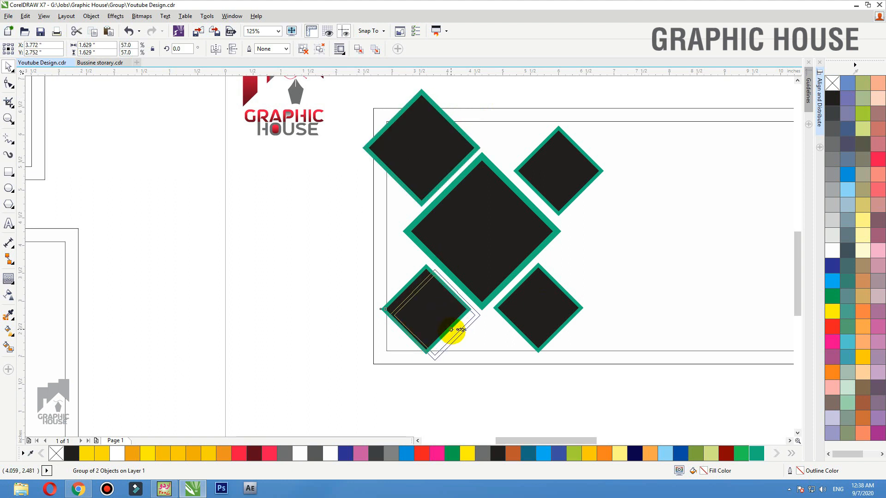
left_click_drag(451, 330, 452, 330)
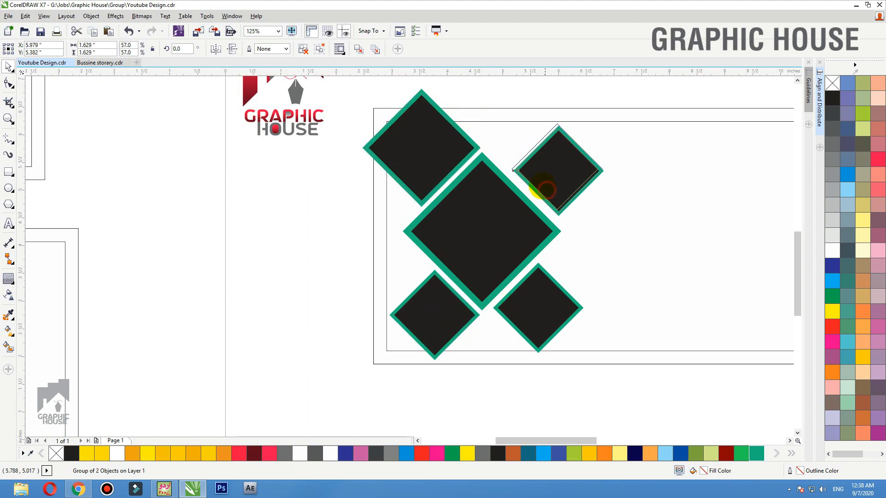
mouse_move(546, 190)
left_mouse_down()
mouse_move(516, 170)
mouse_move(547, 198)
left_mouse_up()
left_click_drag(608, 130, 613, 124)
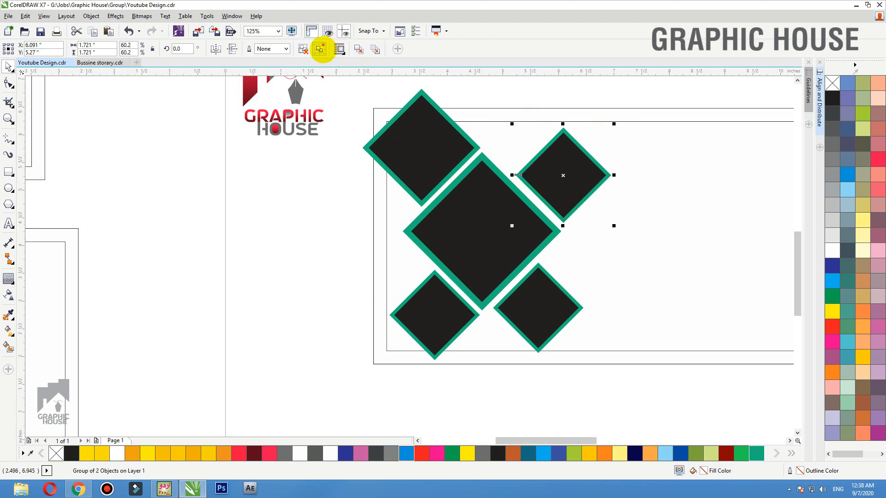
Place copies of the plain green diamond from the upper-right group at the card's left edge and upper edge
left_click(290, 287)
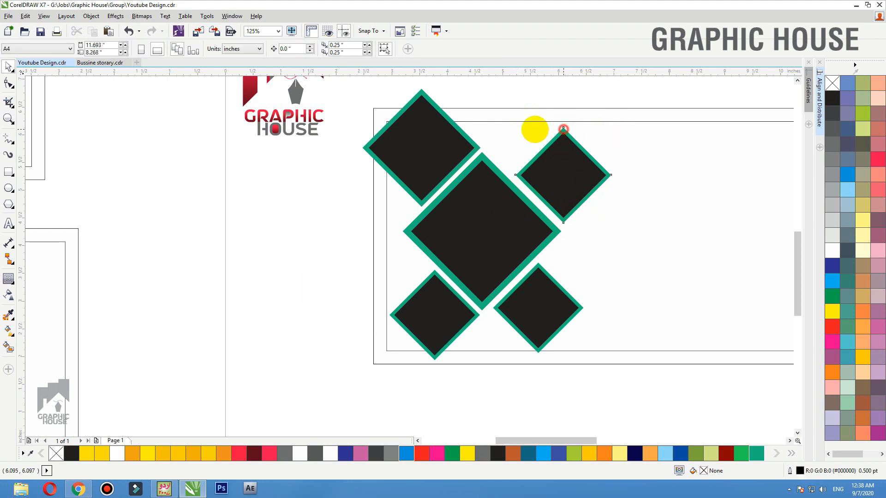
left_click_drag(563, 128, 379, 217)
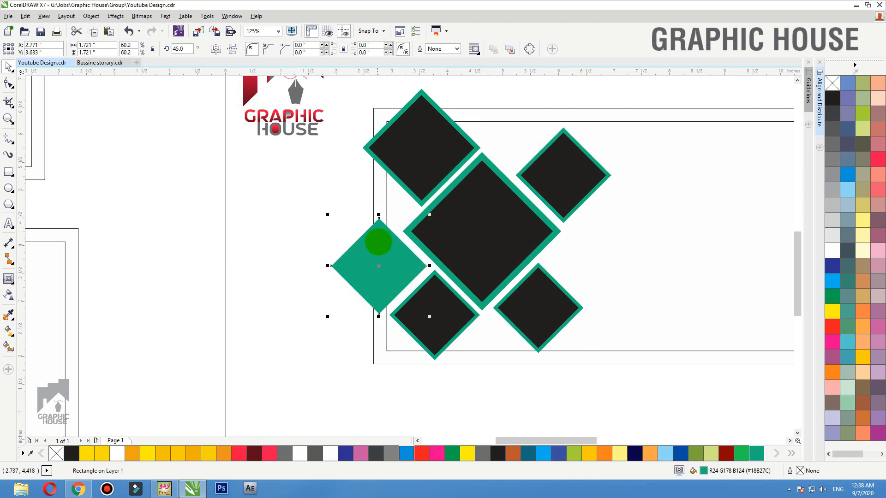
left_click_drag(378, 263, 510, 121)
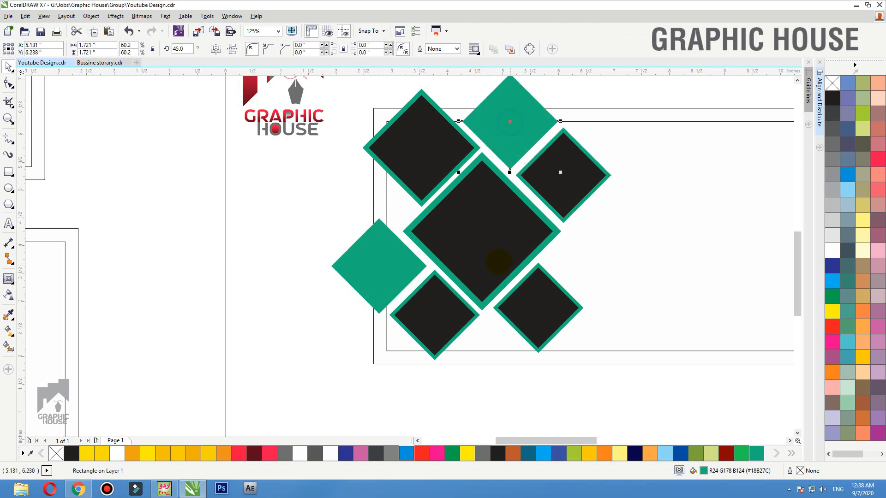
Apply a uniform transparency of 50 to the two plain green diamonds
left_click(363, 260)
left_click(540, 128, "shift")
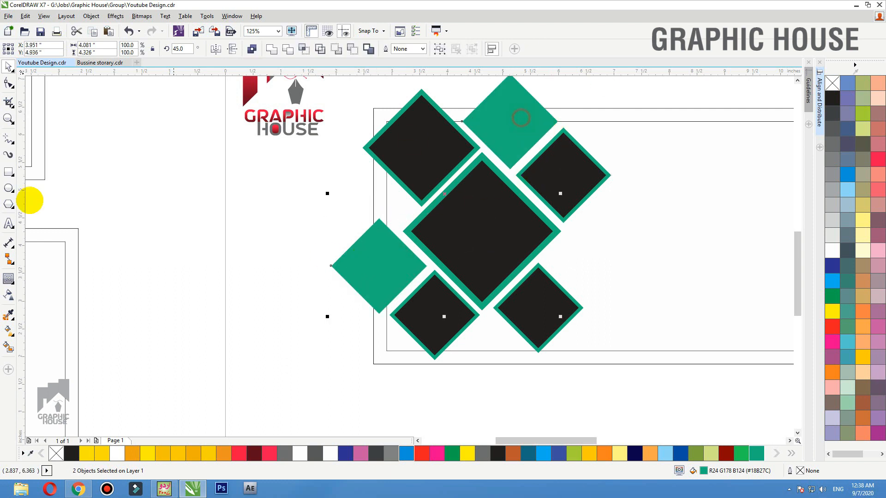
left_click(9, 295)
left_click(24, 48)
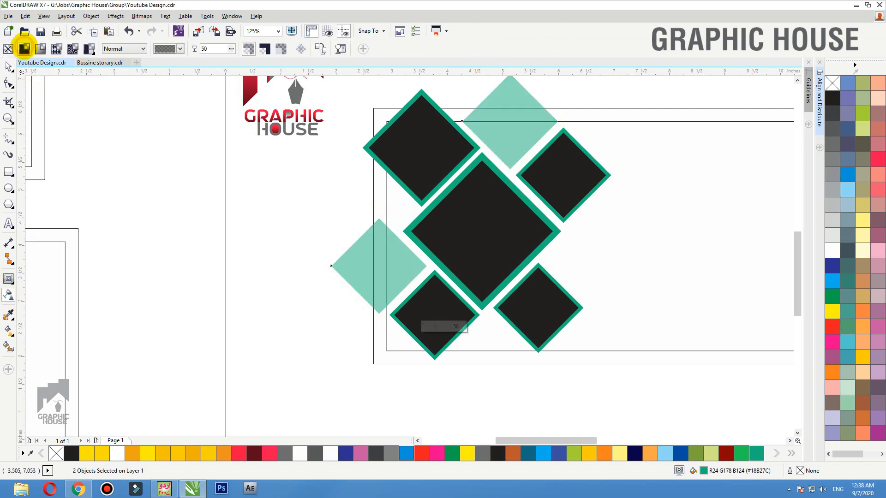
left_click(10, 67)
PowerClip the two translucent green diamonds inside the card's outer rectangle
right_click(507, 103)
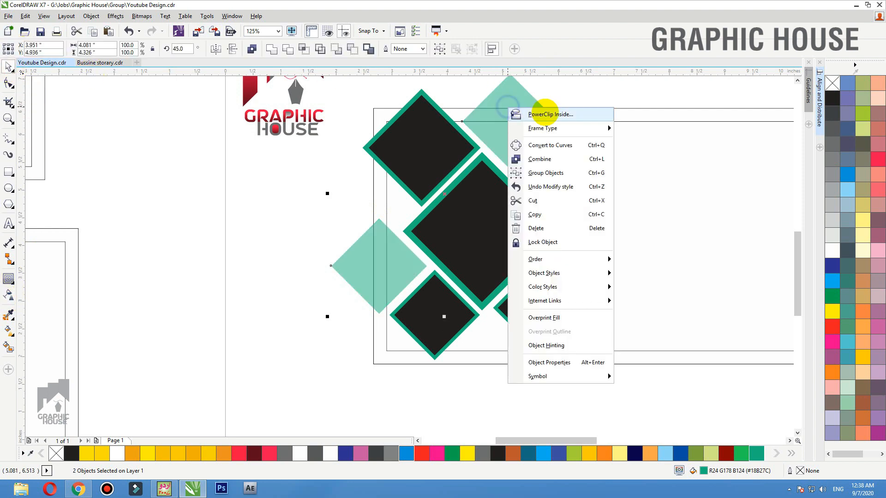
left_click(536, 109)
left_click(591, 110)
PowerClip the bordered black diamonds inside the card's outer rectangle as well
left_click_drag(674, 84, 306, 395)
right_click(509, 227)
left_click(560, 210)
left_click(628, 109)
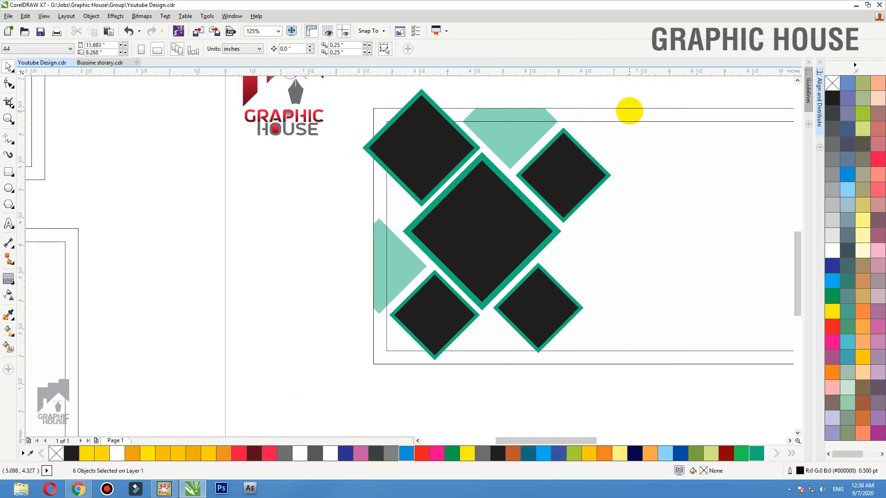
left_click(625, 94)
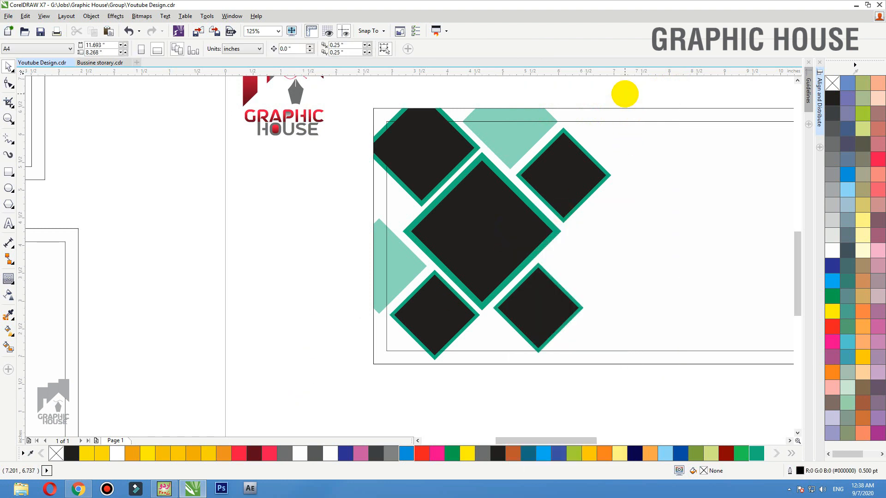
Place a copy of the finished diamond card off the page, to the upper left beside the green slanted-stripe card
scroll(390, 248, "down", 2)
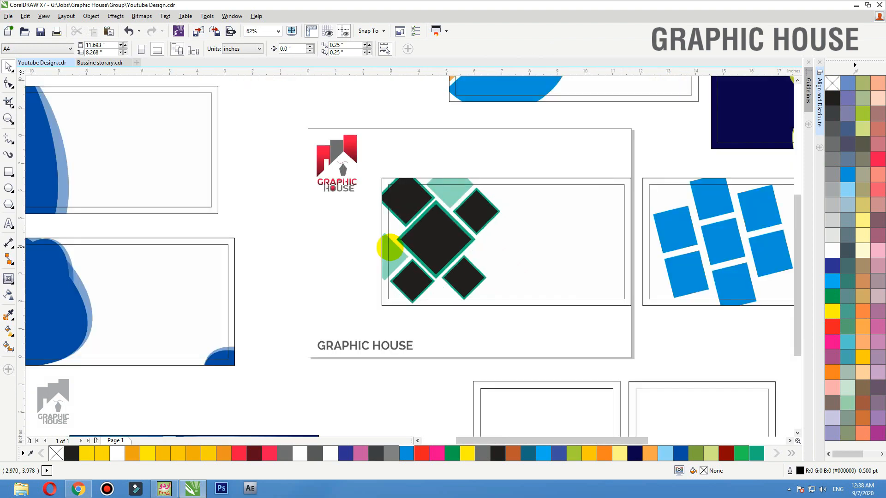
left_click_drag(639, 159, 369, 323)
scroll(395, 244, "down", 1)
left_click_drag(412, 254, 162, 118)
right_click(162, 118)
Clear the diamond artwork from the card on the page, leaving only its outer rectangle and inner margin frame
key("F2")
left_click_drag(350, 202, 536, 270)
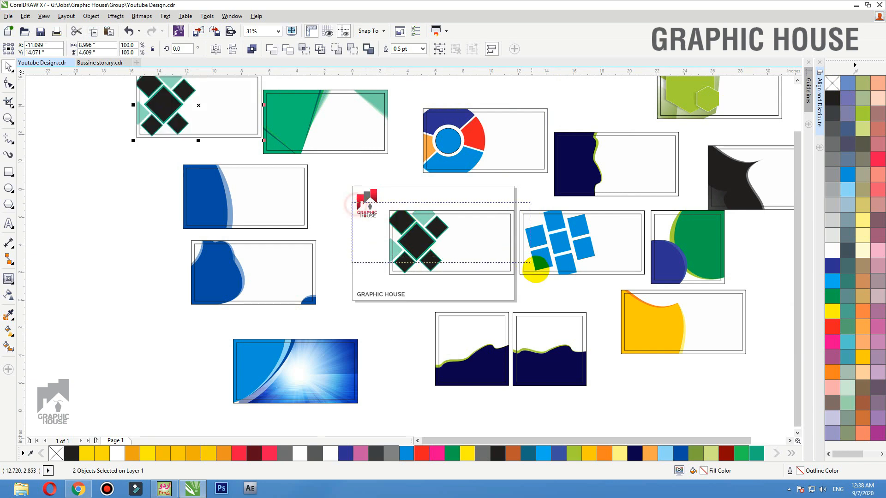
left_click(378, 157)
key("Delete")
left_click(379, 157)
left_click(10, 172)
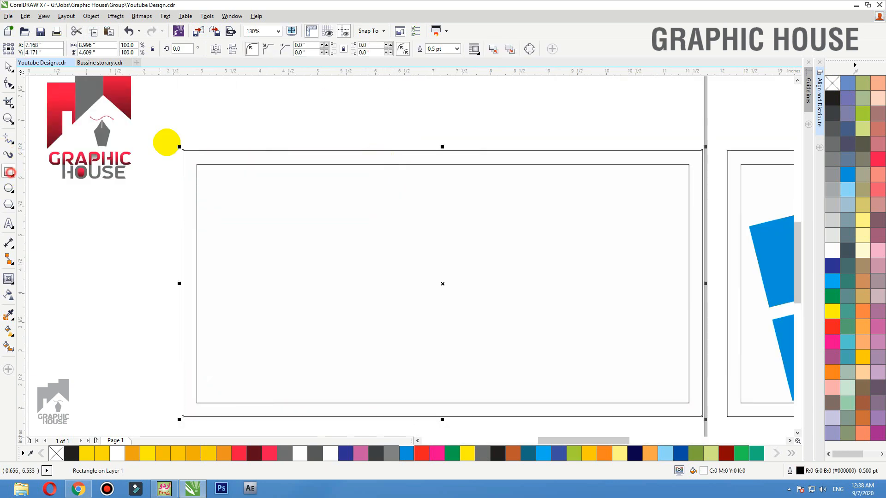
left_click_drag(180, 147, 257, 221)
key("ctrl+z")
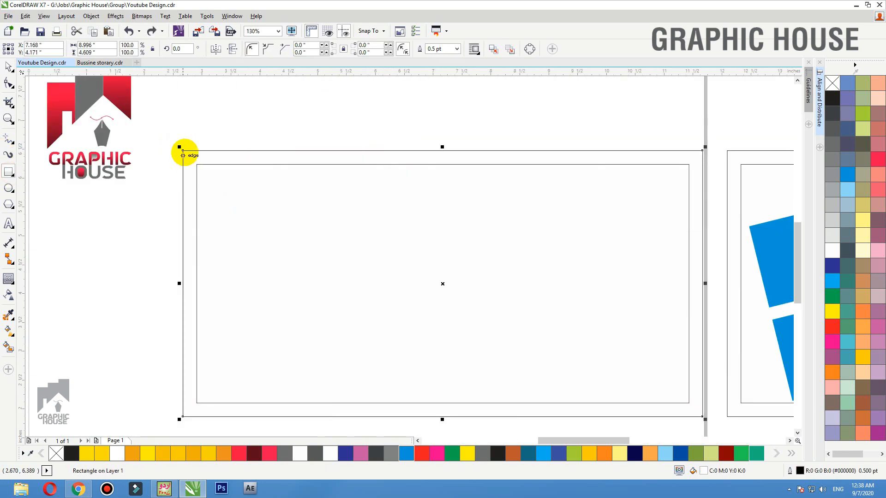
left_click_drag(181, 148, 597, 250)
key("ctrl+z")
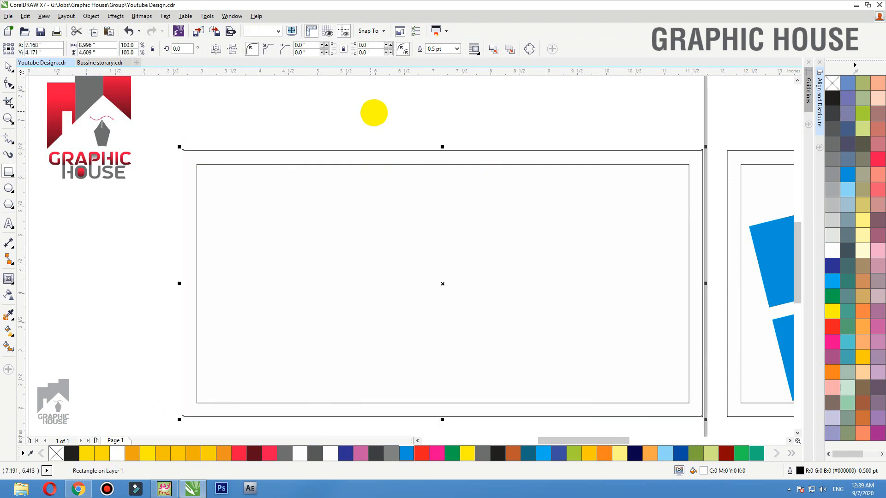
left_click_drag(702, 150, 286, 287)
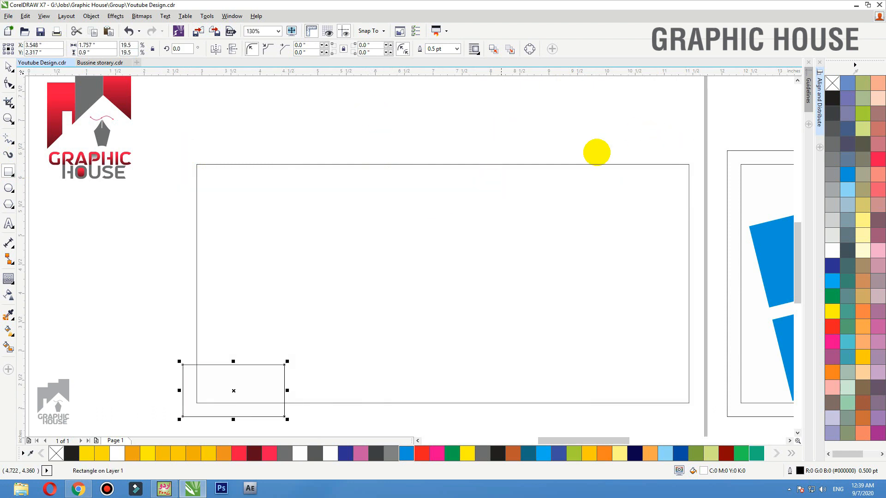
key("ctrl+z")
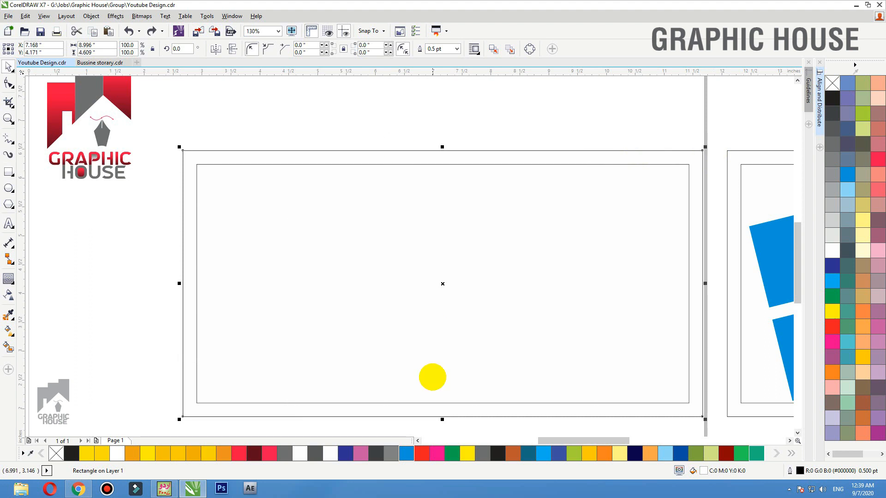
Make a copy of the card's outer rectangle shortened from below to about 2.4 inches high and convert it to curves
left_click_drag(443, 420, 445, 261)
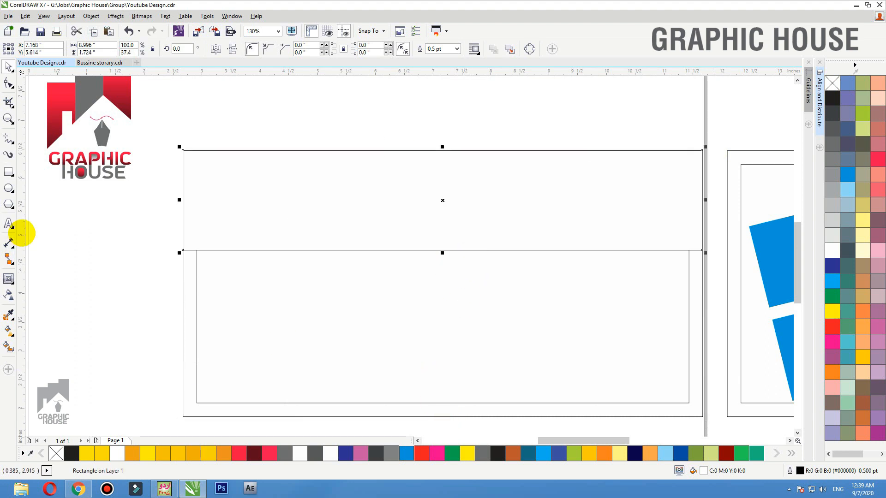
left_click_drag(442, 253, 433, 290)
key("ctrl+q")
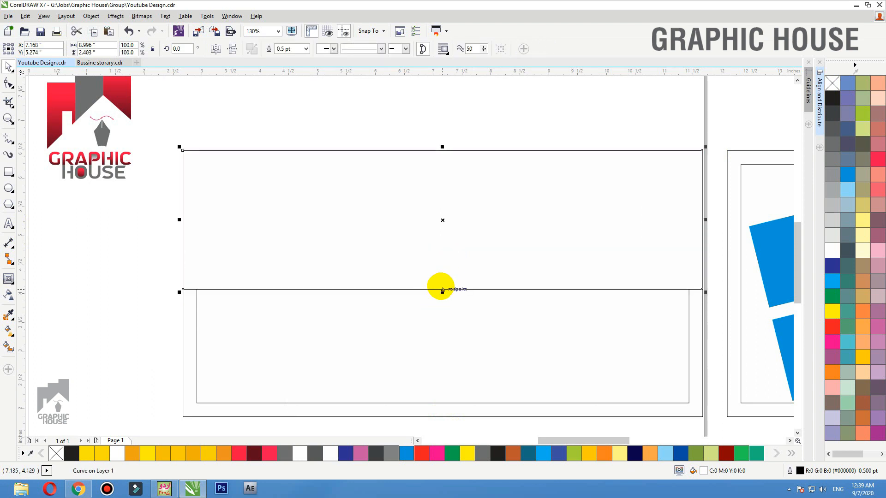
Delete the lower-right node of the shortened shape and convert its remaining segments to curves
key("F10")
left_click(700, 288)
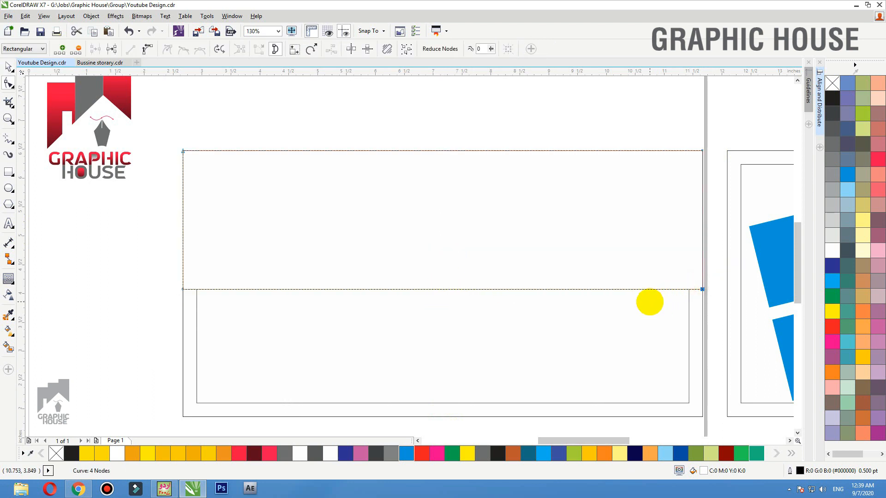
key("Delete")
left_click_drag(708, 138, 147, 305)
left_click(148, 49)
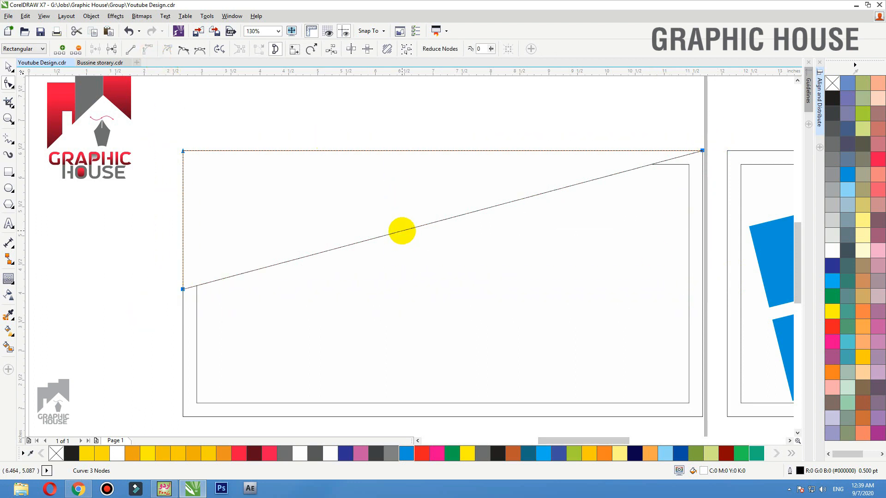
Add a middle node to the diagonal edge, bend the edge into an S-shaped wave, and shift the node up and right
left_click(402, 230)
left_click_drag(500, 204, 515, 286)
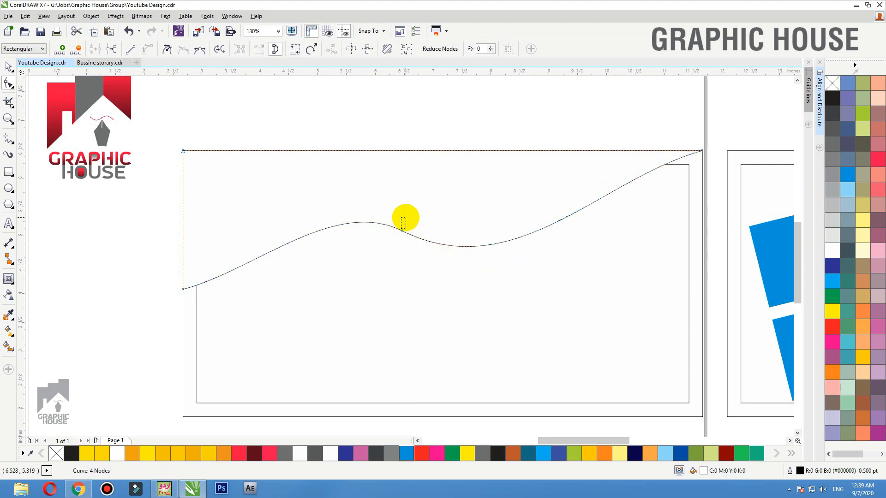
left_click(402, 231)
left_click_drag(402, 231, 429, 213)
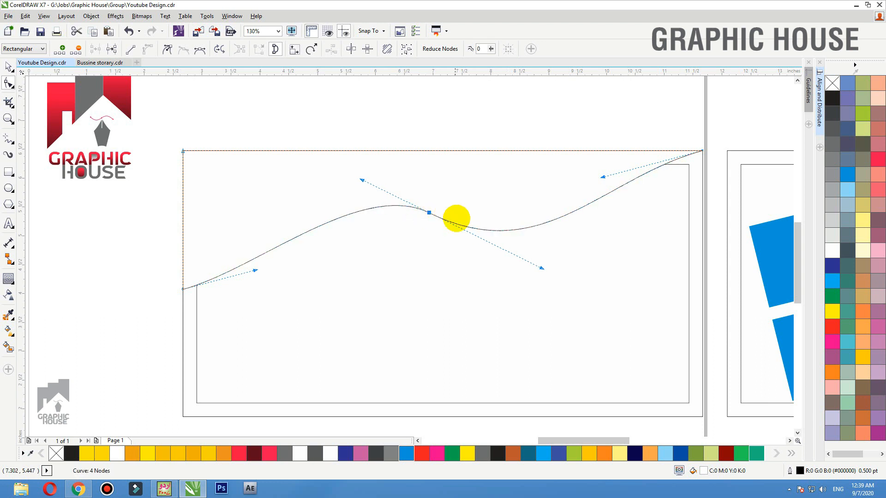
Bring the inner margin frame to the front and fill the wave shape with lime green
key("space")
left_click(833, 265)
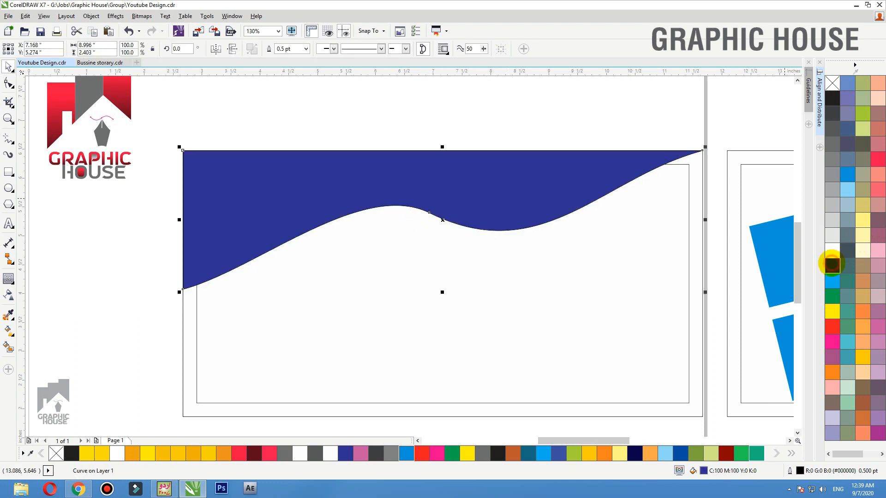
key("ctrl+z")
left_click(689, 174)
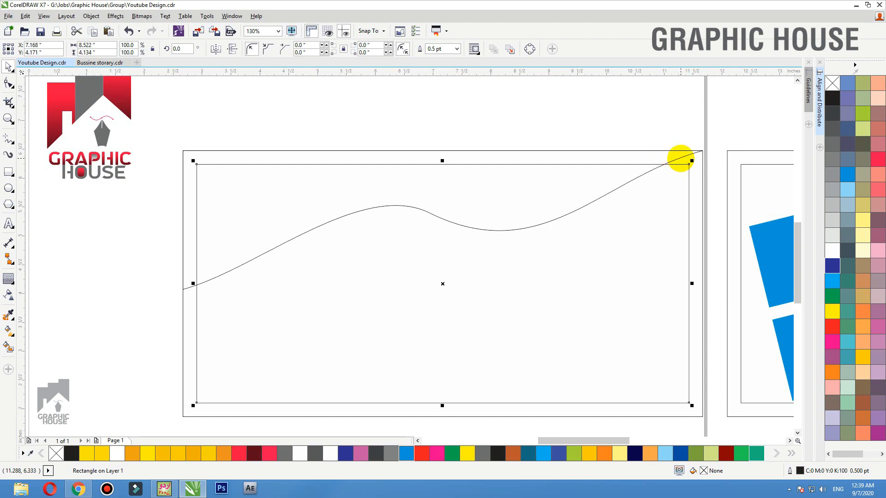
left_click(679, 157)
left_click(864, 117)
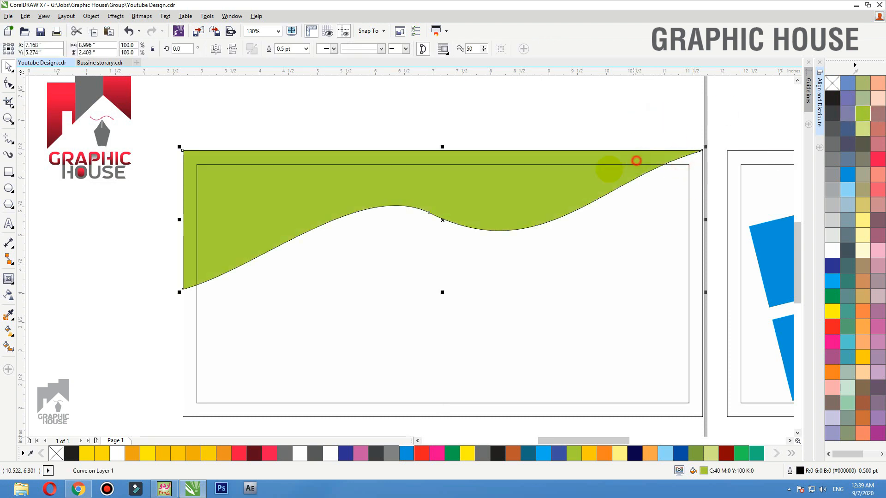
Skew a copy of the wave shape slightly upward at its right end and fill it with dark gray
left_click(596, 172)
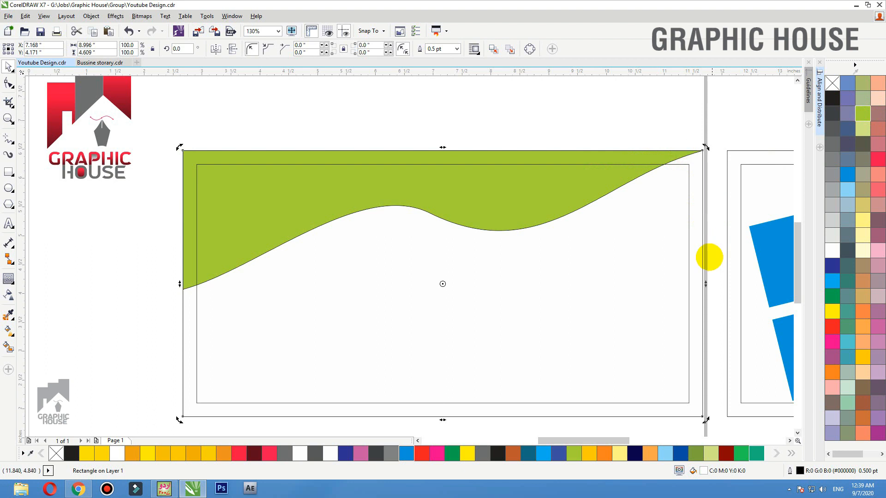
left_click(707, 279)
left_click(708, 112)
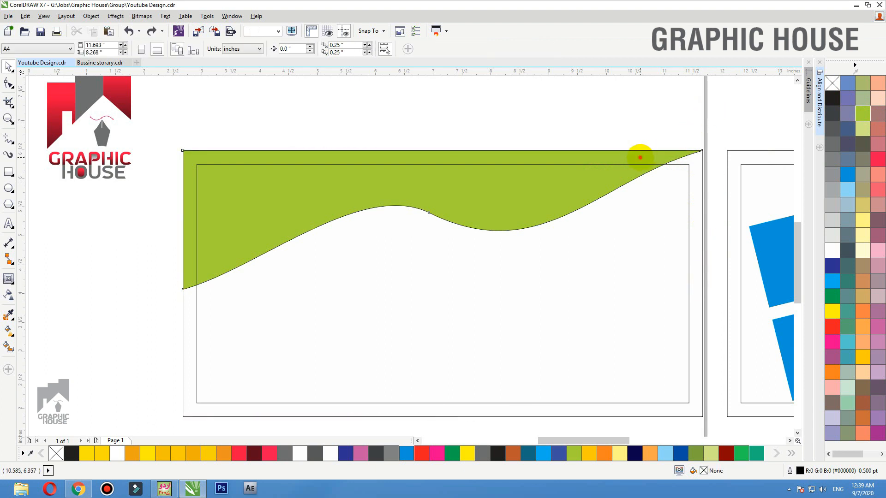
left_click(638, 154)
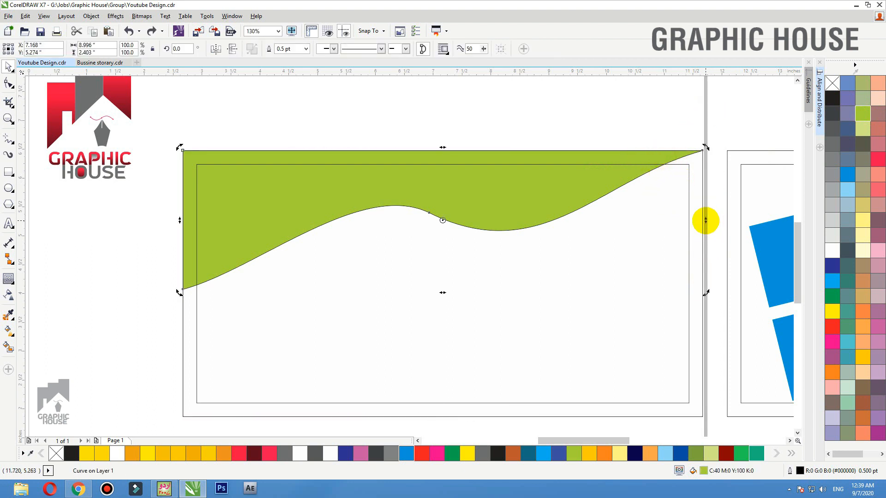
left_click_drag(706, 221, 706, 213)
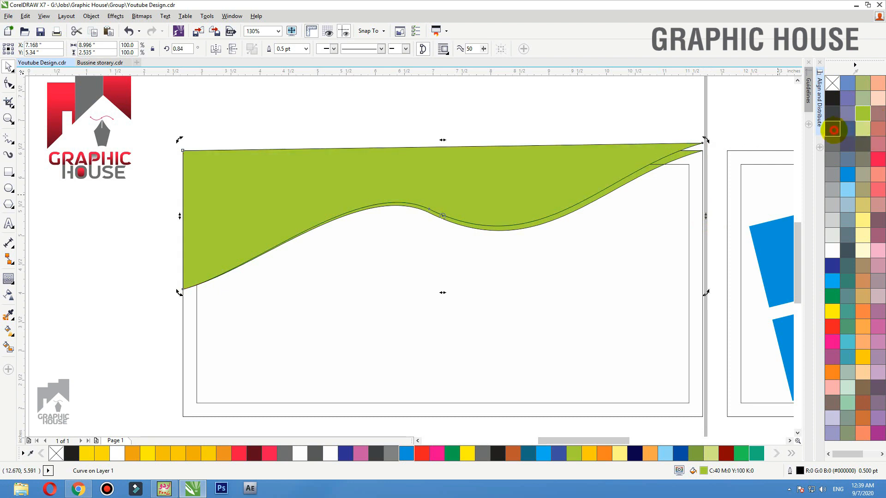
left_click(834, 131)
Remove the outlines from the dark gray and lime green wave shapes
left_click(686, 154, "shift")
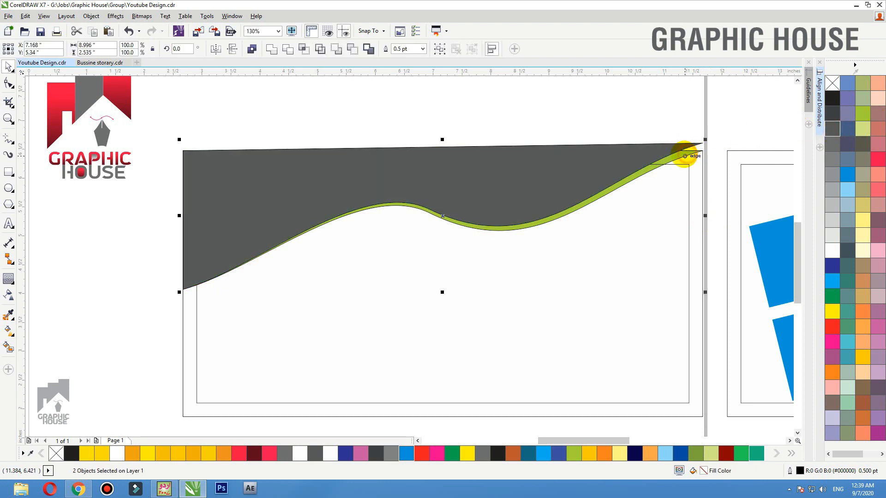
left_click_drag(686, 156, 687, 150)
key("ctrl+z")
right_click(832, 83)
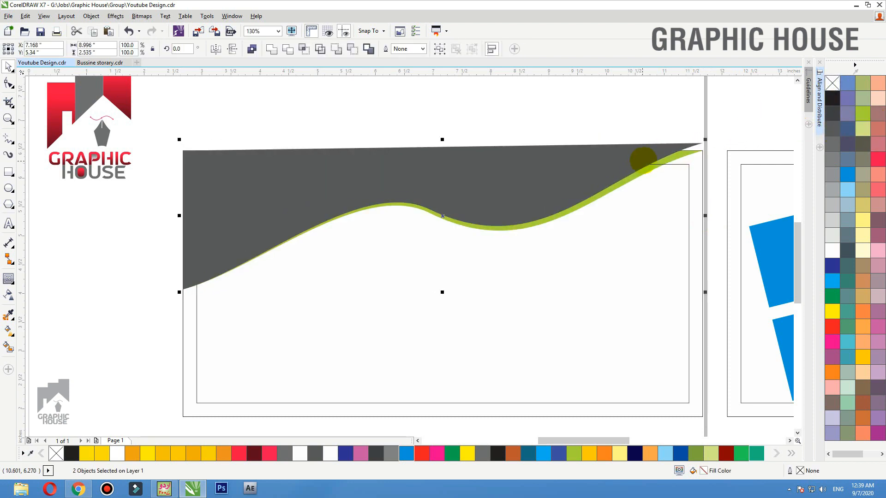
PowerClip both wave shapes inside the card's outer rectangle
right_click(653, 150)
left_click(663, 157)
left_click(702, 160)
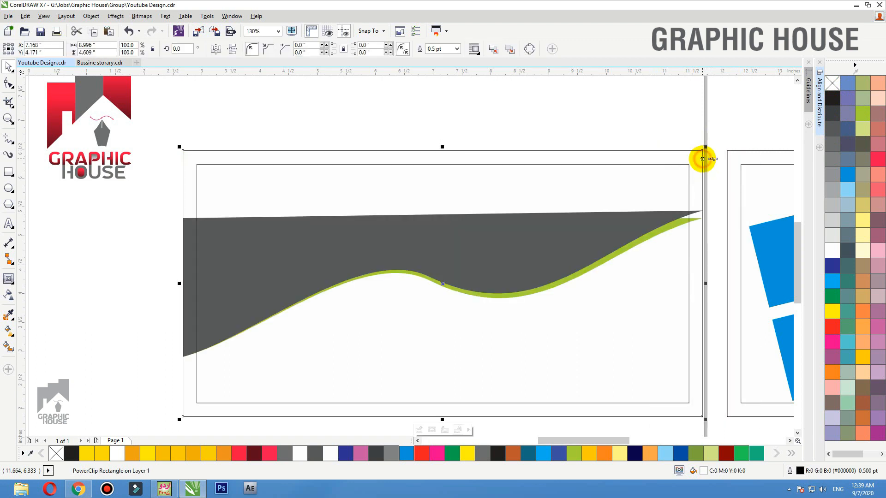
Inside the PowerClip, move the wave group up, duplicate it below, mirror the copy both ways, and place it along the card's bottom edge
left_click(496, 277, "ctrl")
left_click_drag(540, 269, 520, 306)
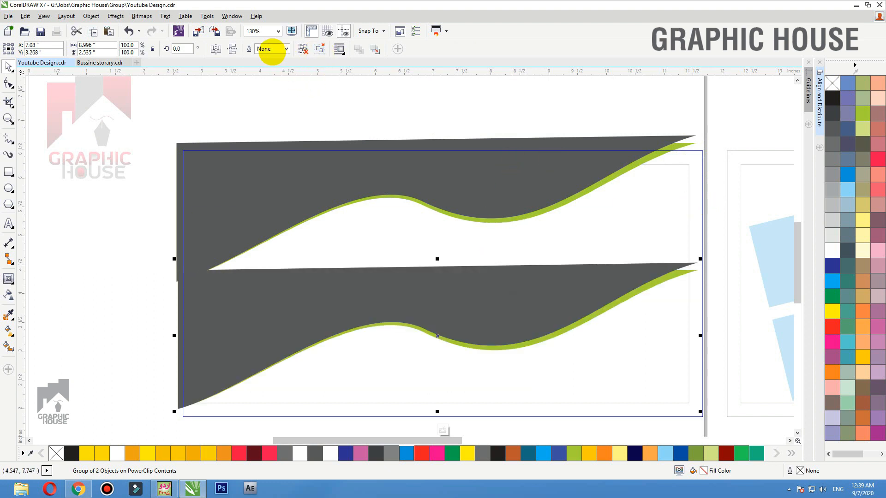
left_click(232, 49)
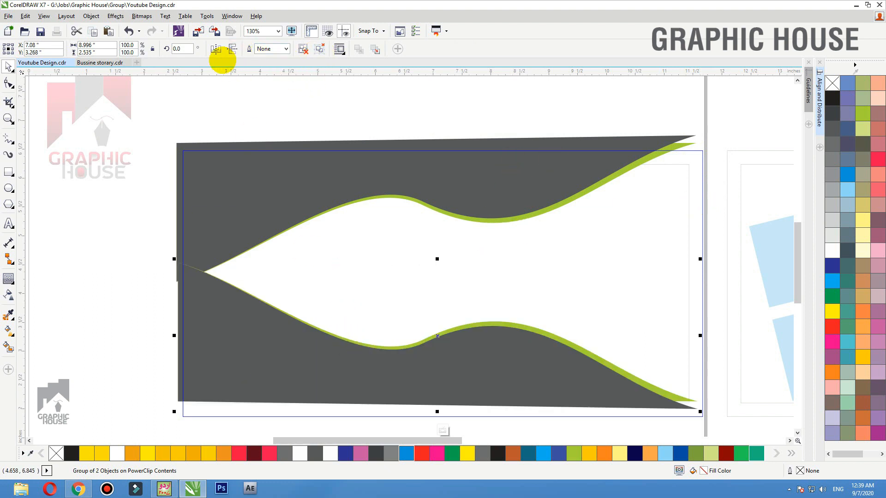
left_click(215, 48)
left_click_drag(582, 378, 597, 391)
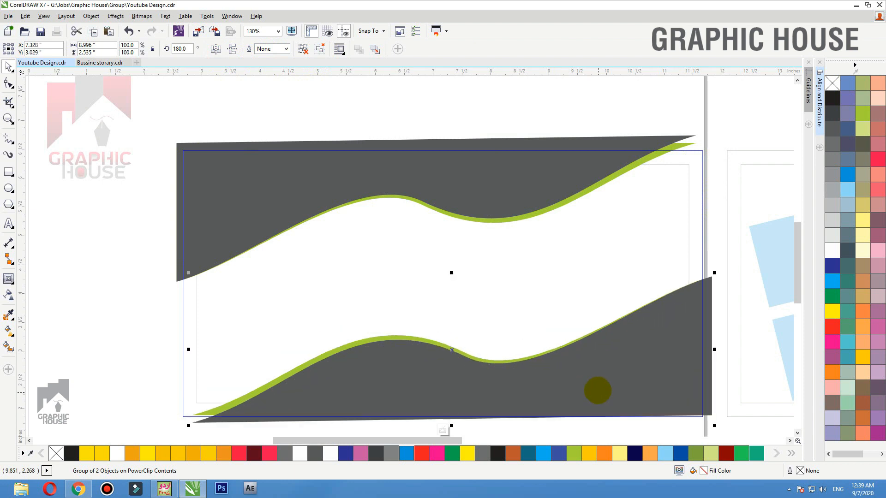
left_click_drag(188, 350, 180, 349)
left_click(138, 316, "ctrl")
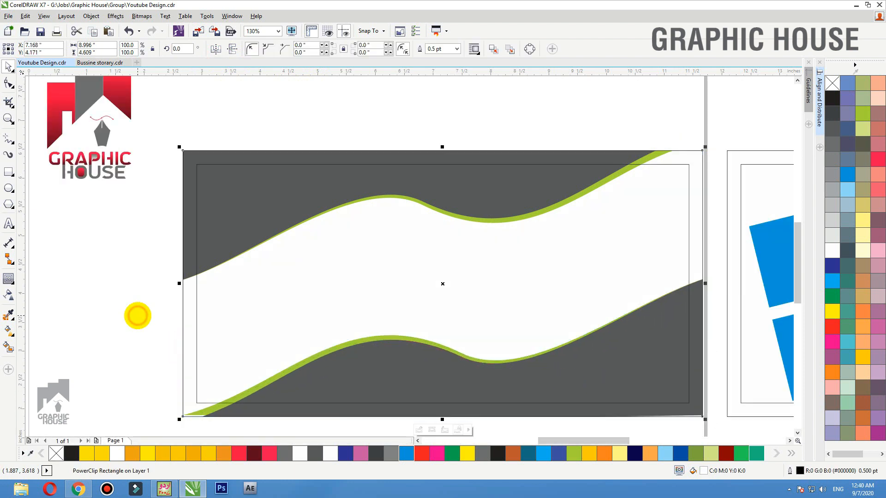
Rotate the lower wave group inside the PowerClip to about 205.8° and move it to the card's lower-right corner
left_click_drag(137, 316, 754, 358)
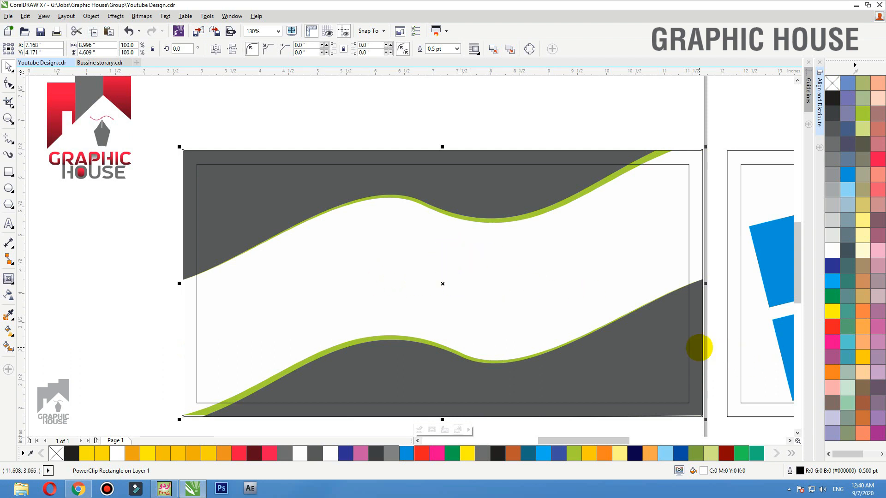
scroll(554, 192, "down", 3)
left_click(534, 292)
left_click_drag(534, 293, 641, 301)
left_click(641, 301)
Duplicate the rotated wave group, rotate the copy to about 65.8°, and place it over the card's upper-left corner
left_click_drag(692, 242, 527, 221)
left_click(547, 214)
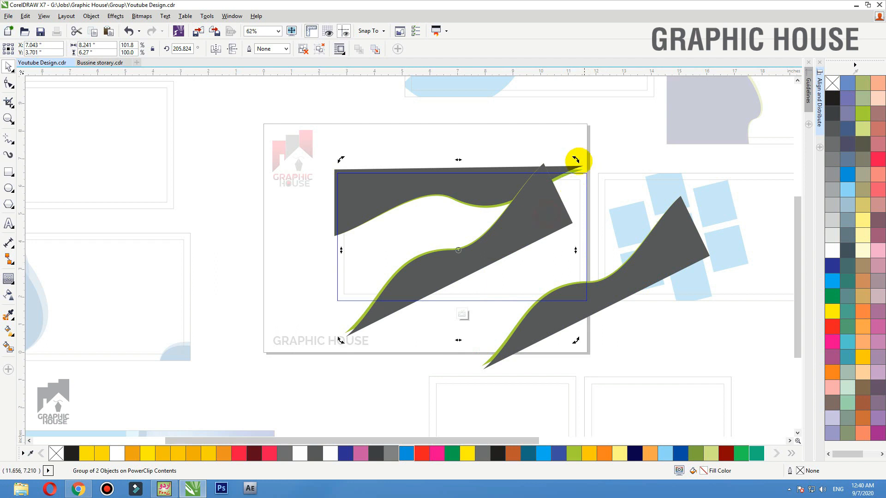
left_click_drag(575, 159, 453, 295)
left_click_drag(473, 219, 354, 211)
left_click(416, 137, "ctrl")
key("shift+F2")
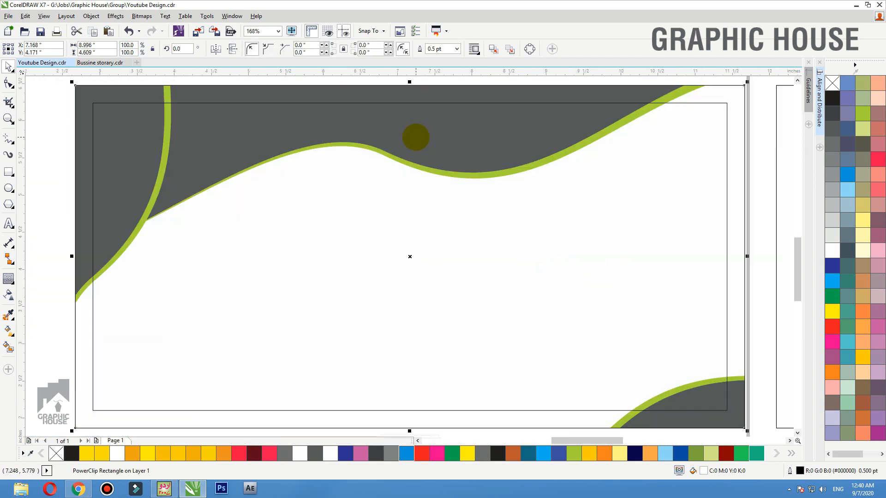
Duplicate the upper-left wave group inside the PowerClip, rotate the copy to about 286.3°, and place it crossing that same corner
scroll(415, 102, "down", 2)
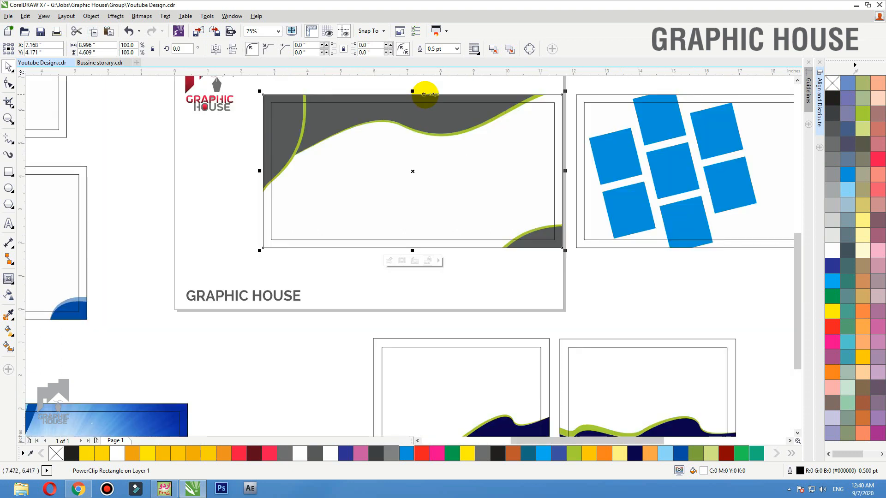
left_click(425, 95, "ctrl")
scroll(236, 118, "down", 2)
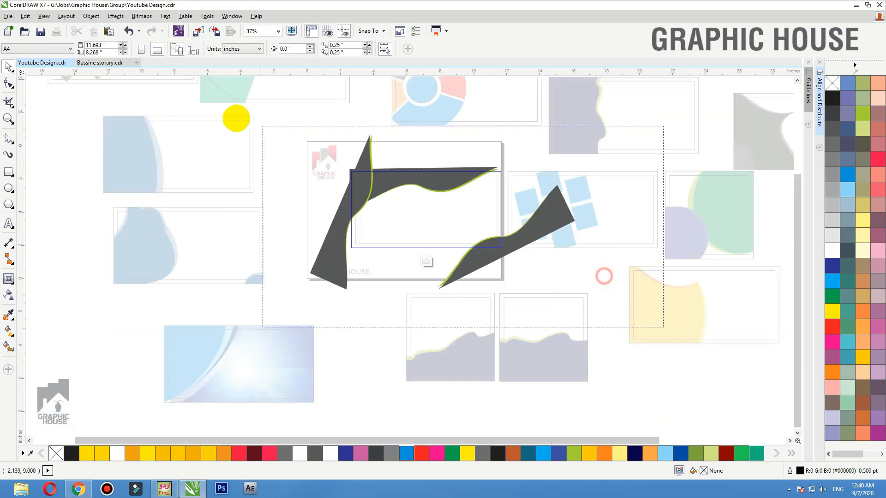
scroll(231, 188, "up", 2)
left_click(232, 358)
left_click_drag(232, 358, 289, 343)
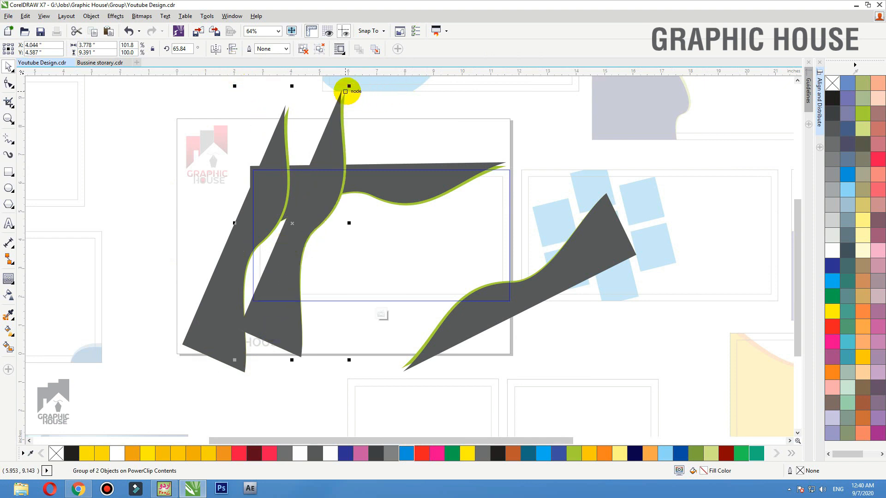
left_click_drag(349, 87, 326, 222)
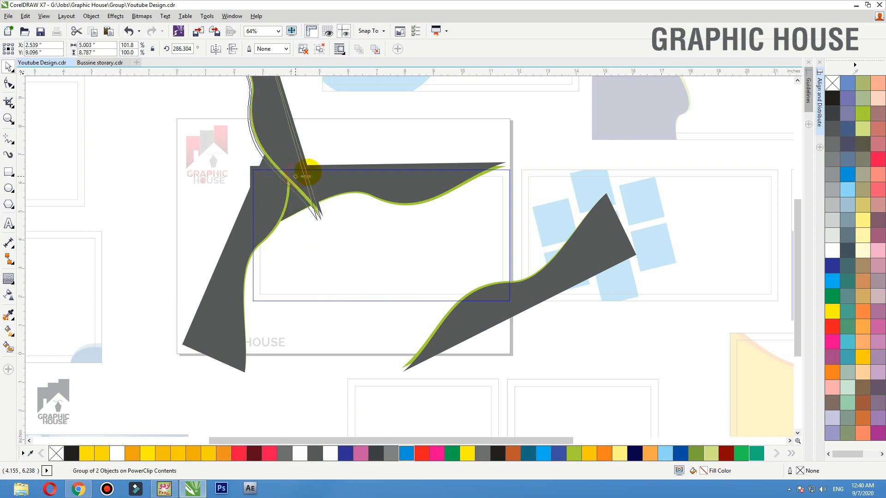
left_click(362, 143)
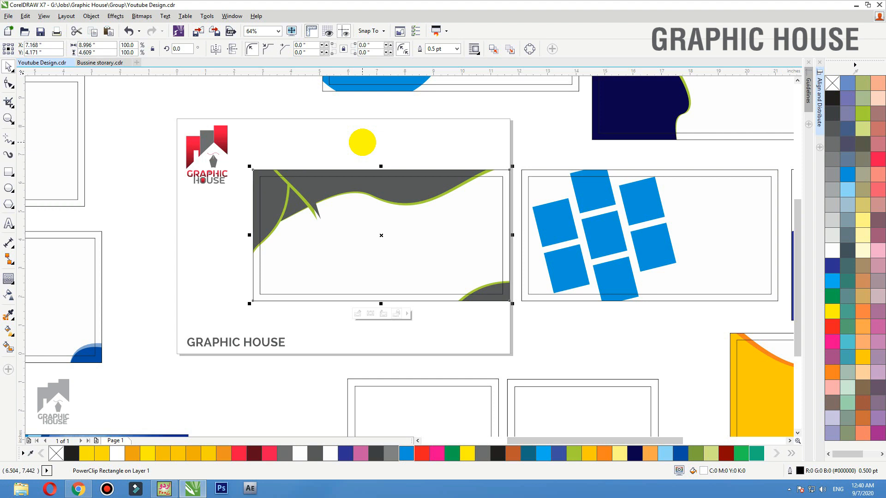
Place a copy of the wave card in the free area below and clear the waves from the original card
left_click(377, 140)
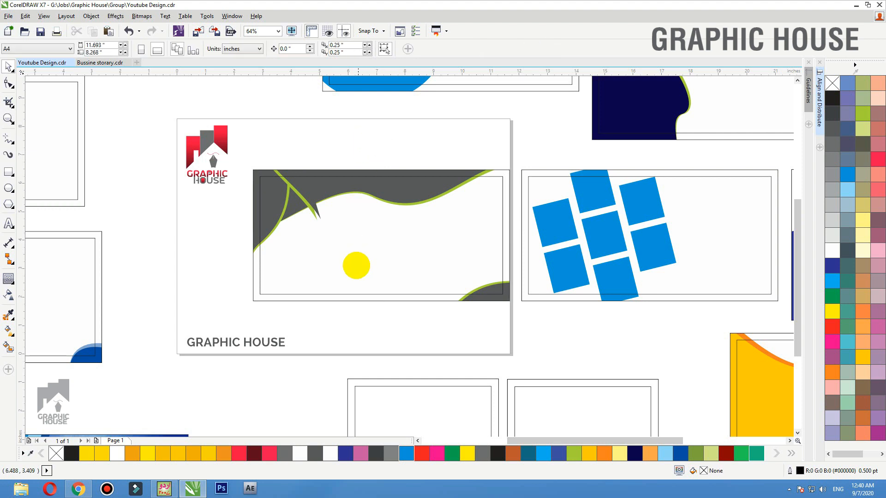
scroll(356, 263, "down", 3)
left_click_drag(443, 206, 302, 289)
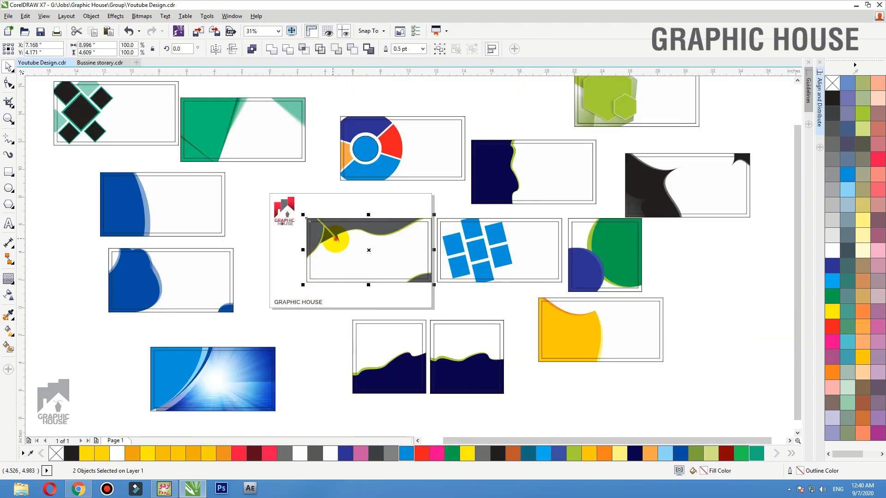
left_click_drag(332, 233, 590, 396)
key("F2")
left_click_drag(447, 208, 278, 297)
left_click(362, 123)
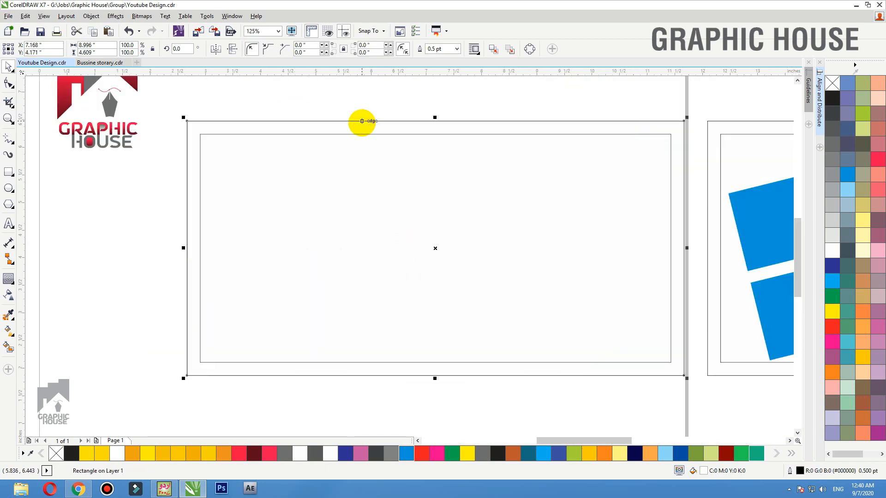
Draw a circle about 6.27 inches wide over the empty card's left half and convert it to curves
left_click(8, 187)
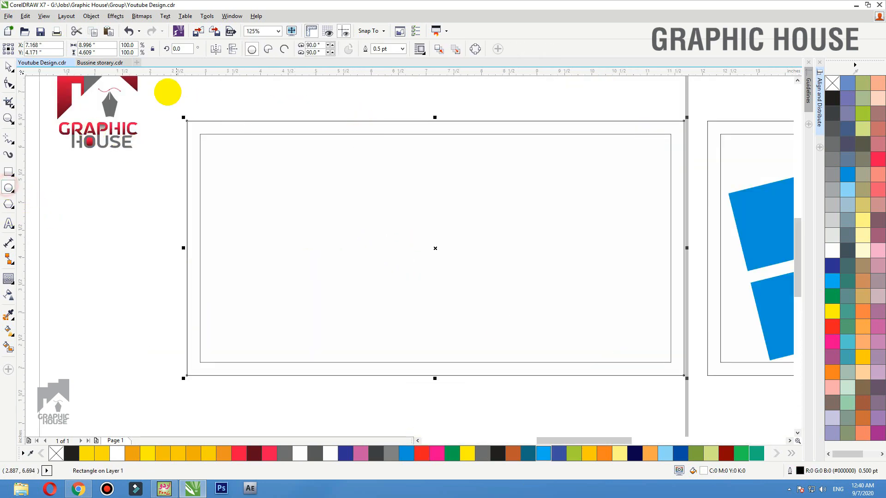
mouse_move(167, 92)
left_mouse_down()
mouse_move(449, 366)
mouse_move(514, 411)
mouse_move(513, 438)
left_mouse_up()
left_click_drag(342, 266, 289, 253)
scroll(380, 279, "down", 2)
left_click_drag(562, 181, 187, 359)
key("ctrl+q")
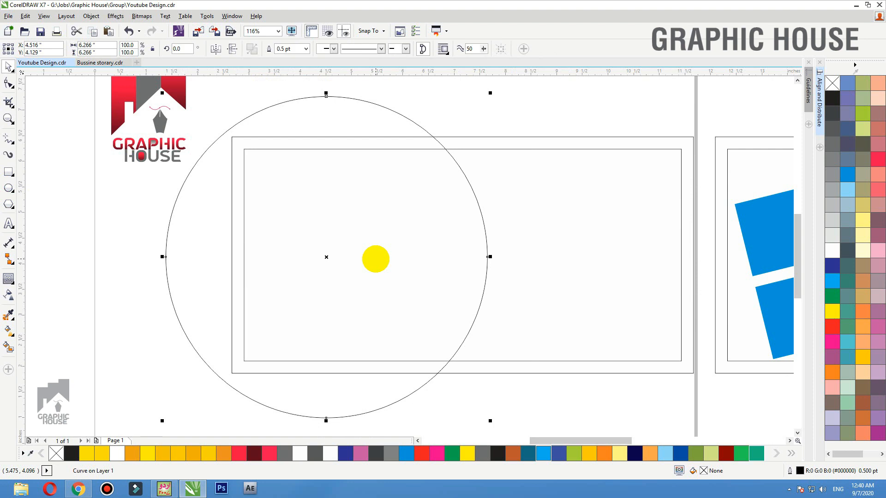
Reshape the circle by tilting its right node's handles so the right side flows inward above and bulges below
key("F10")
left_click_drag(528, 233, 423, 293)
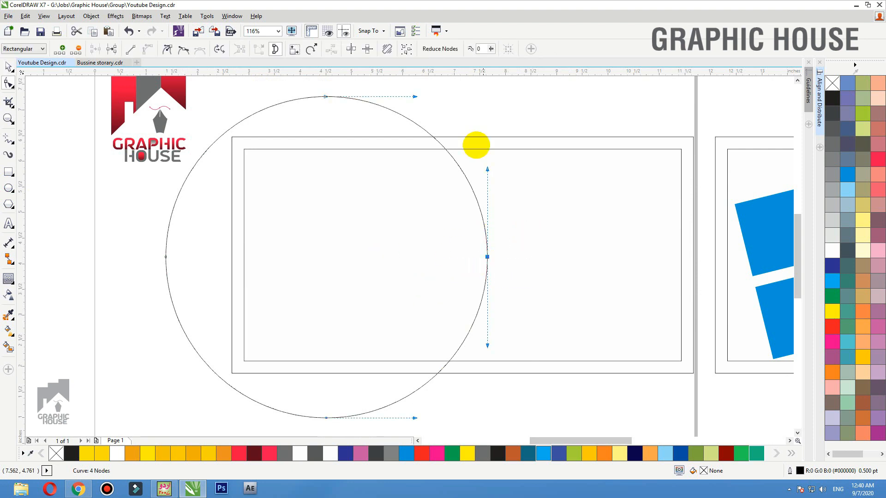
left_click_drag(488, 169, 405, 181)
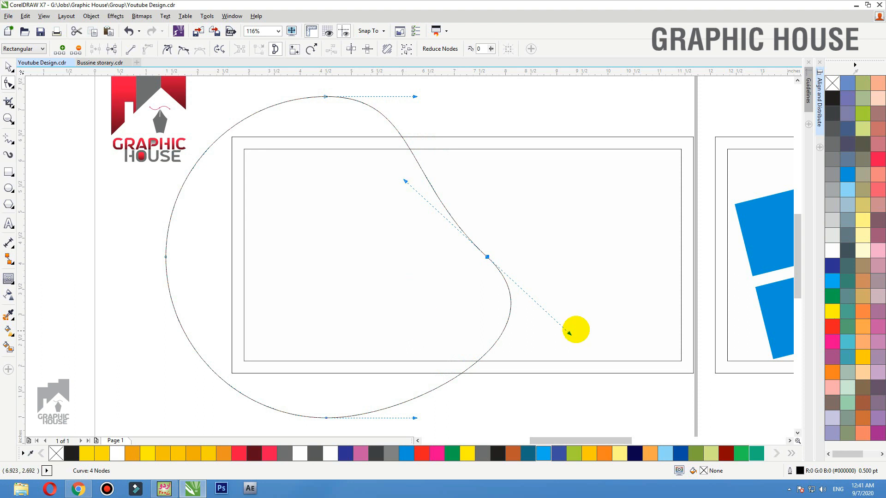
key("space")
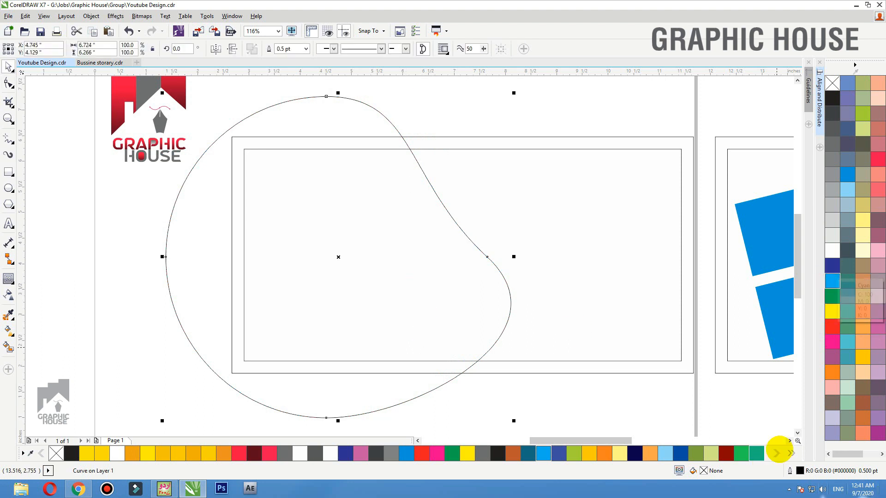
Fill the curved shape with blue purple, change the fill to C40 M100 Y0 K80, and add that color to the palette
left_click(879, 432)
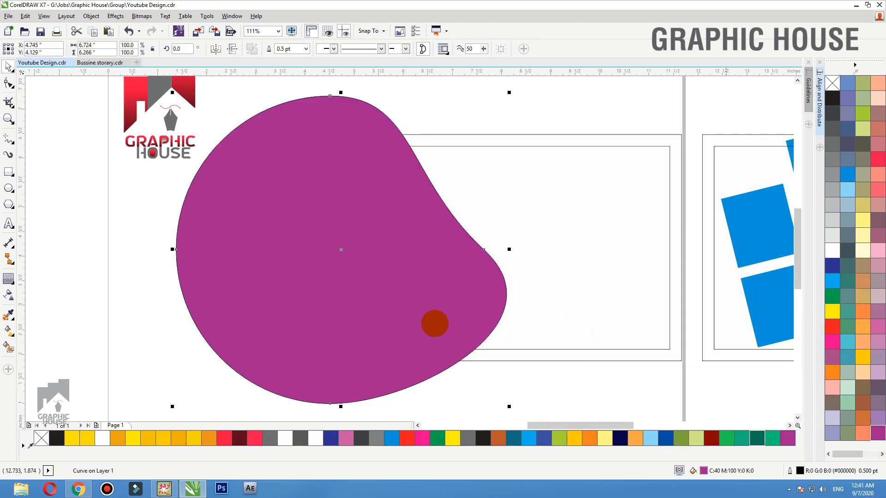
scroll(433, 322, "down", 1)
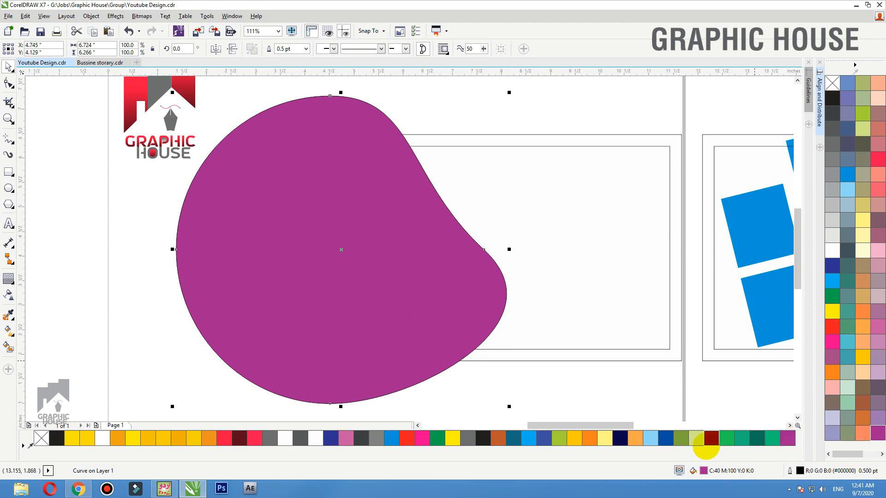
double_click(704, 471)
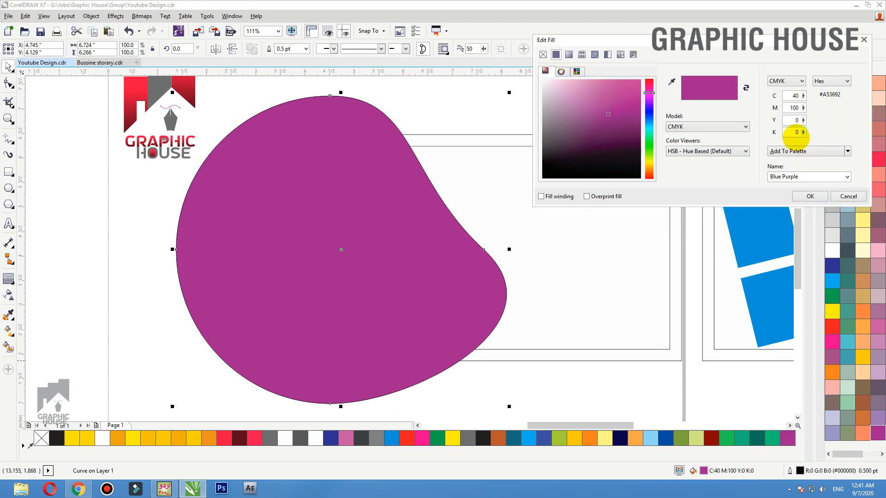
double_click(793, 132)
type("80")
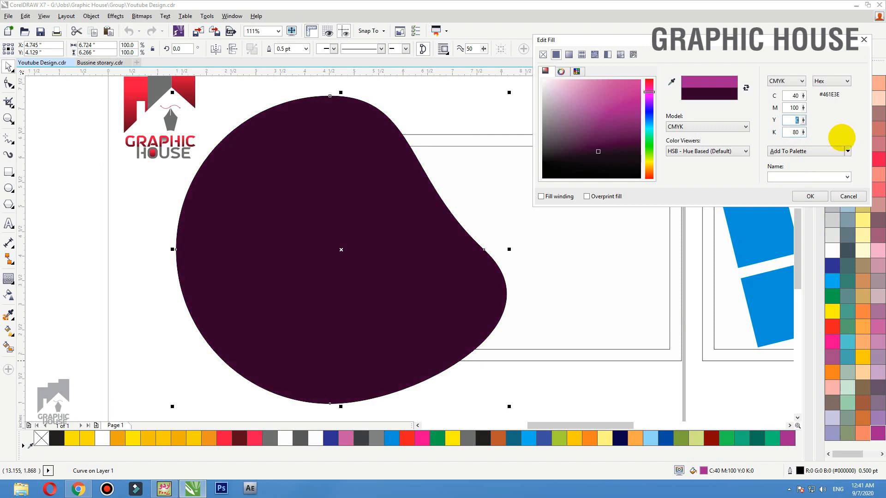
left_click(814, 152)
left_click(810, 197)
Apply a vertical linear gradient to the curved shape, from dark purple at the bottom to blue purple at the top
key("g")
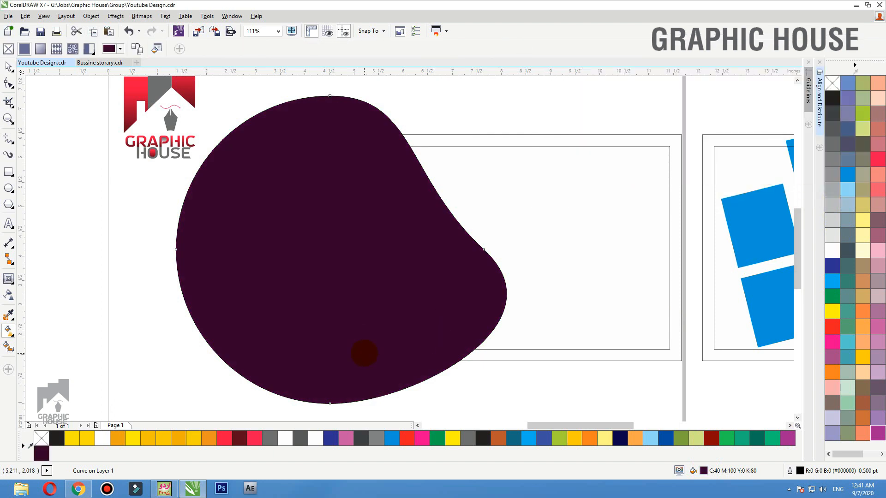
left_click_drag(372, 178, 373, 141)
left_click(788, 439)
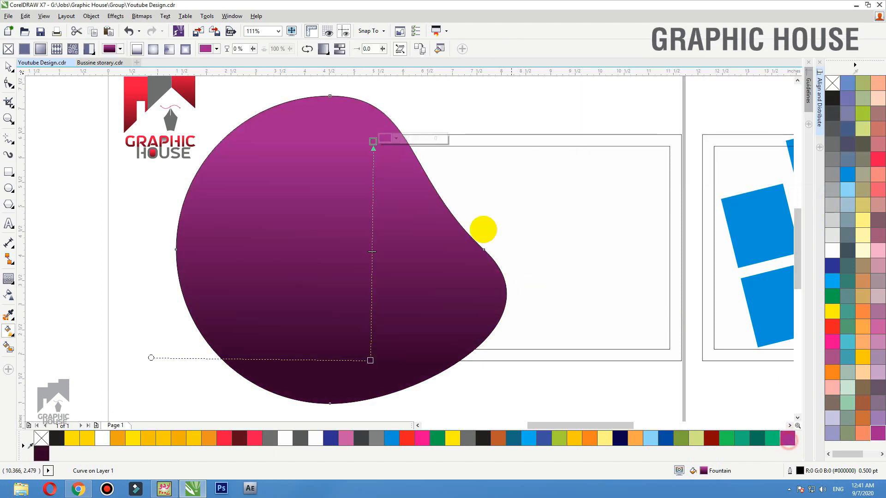
key("space")
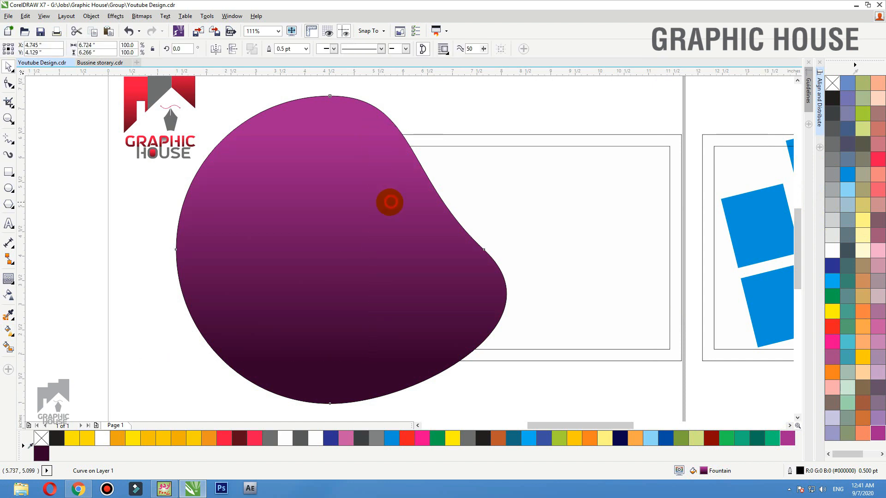
PowerClip the gradient shape inside the card's outer rectangle and remove the shape's outline
right_click(383, 156)
left_click(439, 154)
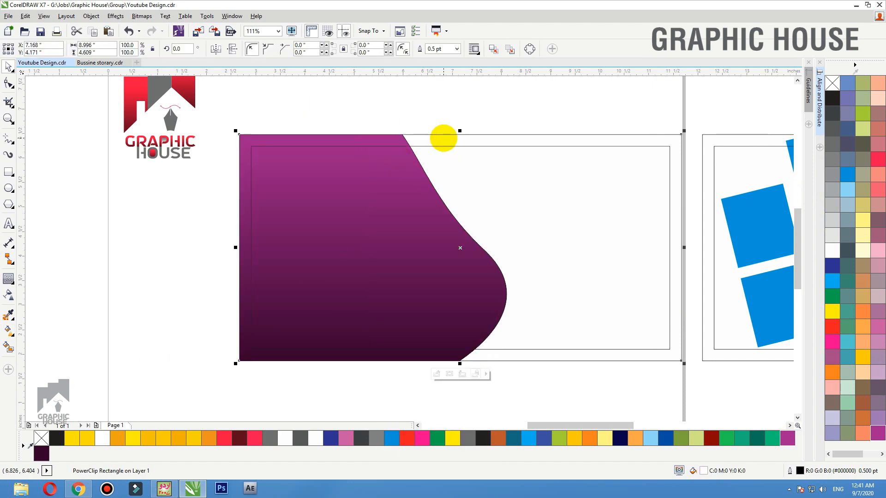
left_click(372, 207, "ctrl")
left_click(372, 208)
right_click(835, 82)
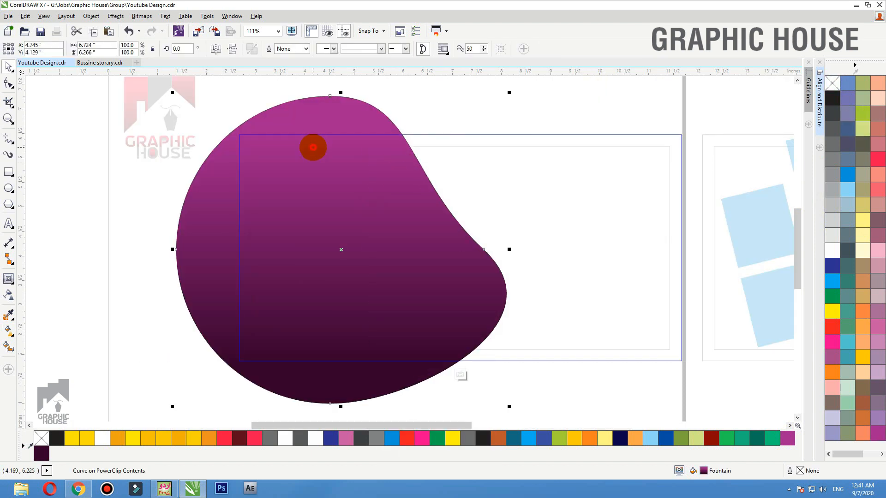
Create a copy of the gradient shape offset slightly to the left and fill the rear shape with blue purple
left_click_drag(340, 93, 329, 95)
key("space")
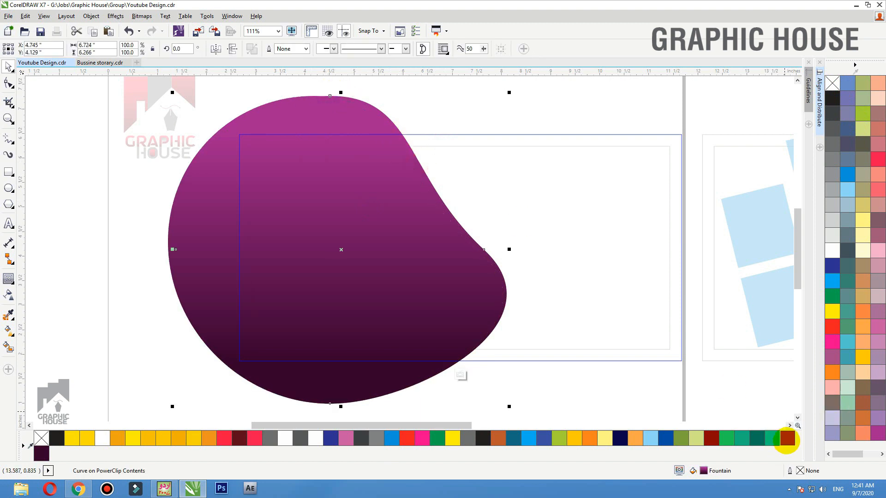
left_click(786, 441)
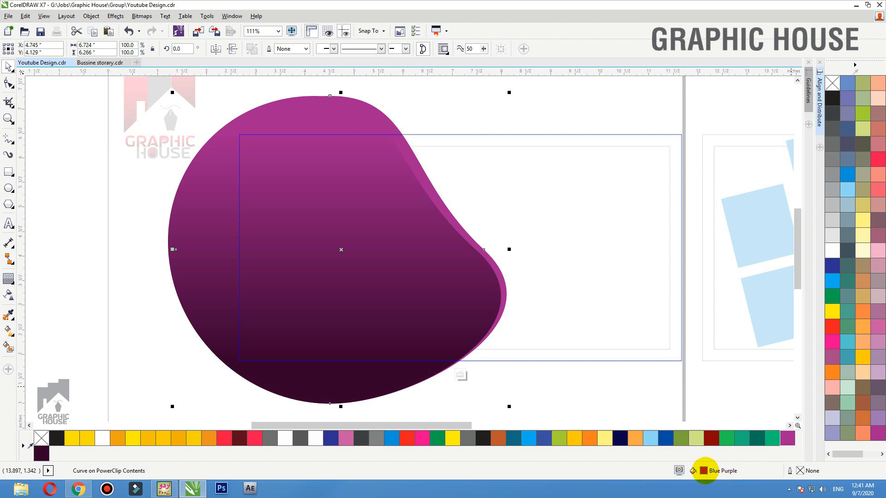
Lighten the rear shape's fill to C32 M88 Y0 K0, add the color to the palette, and finish editing the PowerClip
double_click(704, 470)
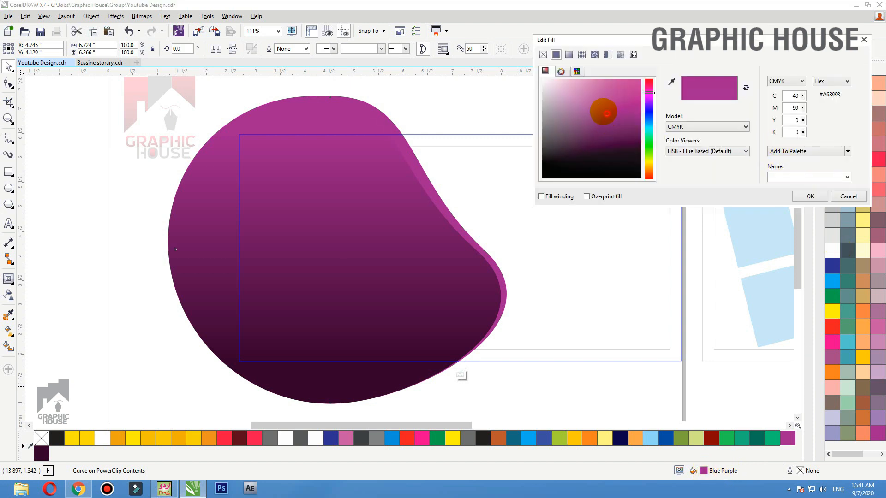
left_click_drag(606, 113, 599, 109)
left_click(780, 152)
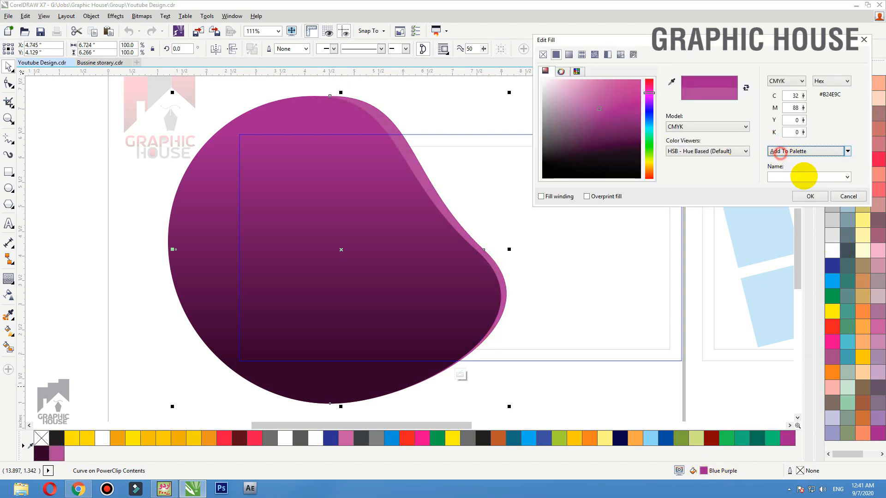
left_click(811, 197)
left_click(596, 99, "ctrl")
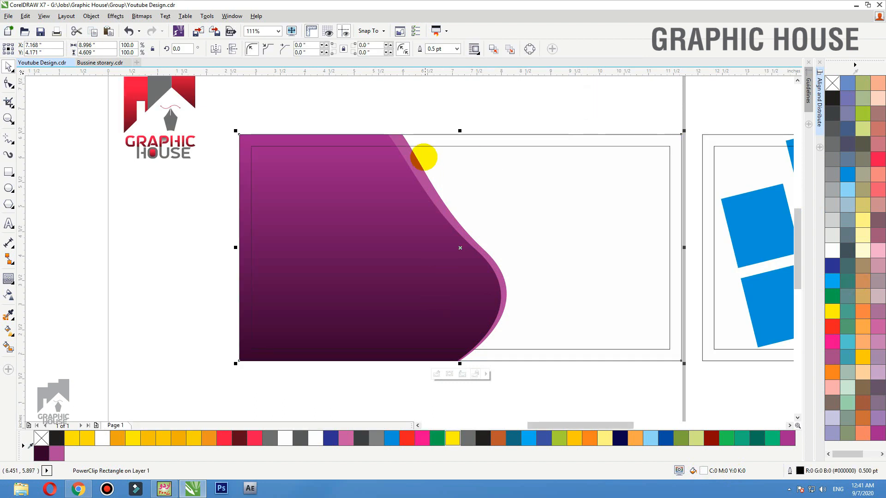
Open the card's PowerClip contents and group the two purple curved shapes
left_click(352, 134, "ctrl")
left_click(388, 259)
key("g")
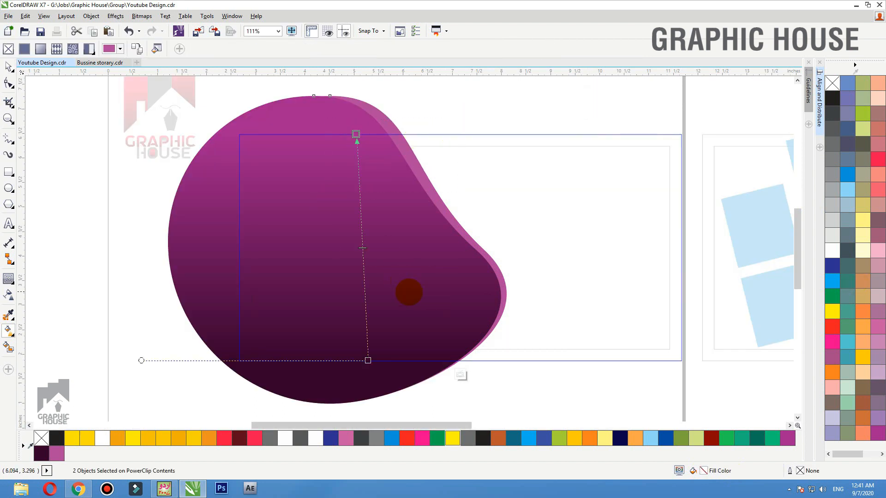
key("space")
key("ctrl+g")
Copy the curved group inside the PowerClip, rotate the copy to about 316°, and place it across the card's upper-left corner
left_click_drag(425, 306, 390, 297)
key("ctrl+z")
right_click(390, 297)
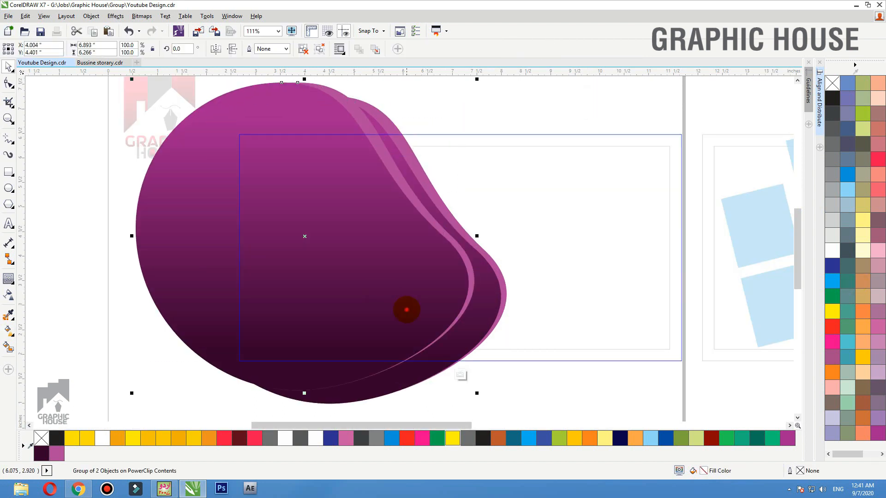
left_click(462, 376)
left_click_drag(475, 393, 322, 315)
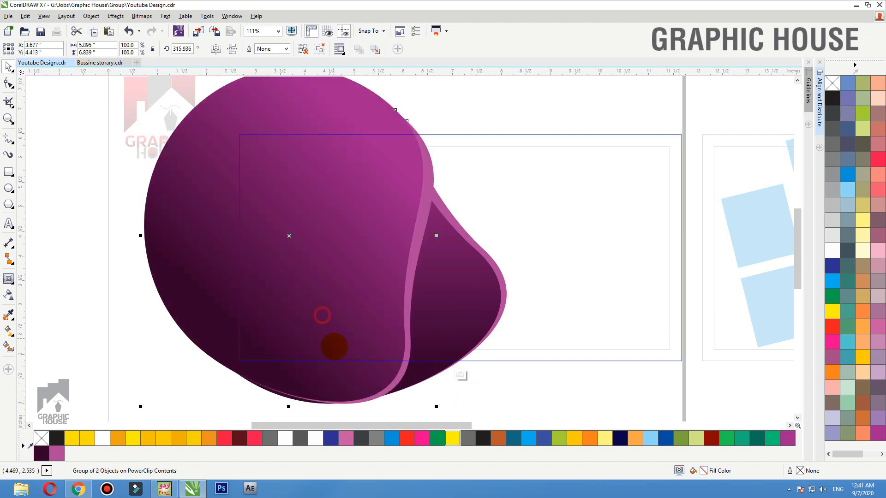
left_click_drag(334, 347, 250, 218)
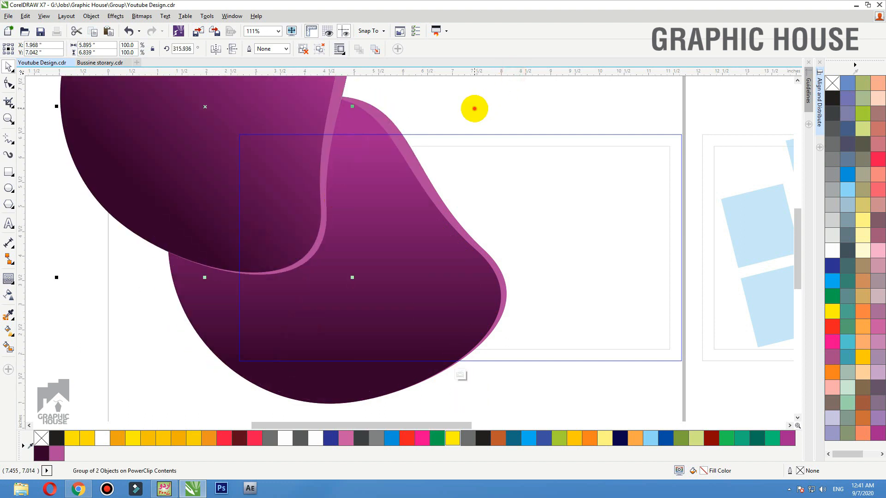
left_click(475, 109, "ctrl")
left_click(291, 134, "ctrl")
left_click_drag(294, 166, 390, 107)
Add a 27.2% scale copy of the rotated group at the card's lower-left corner, rotate it to about 21.7°, and finish editing
left_click_drag(386, 182, 269, 336)
right_click(269, 336)
left_click_drag(335, 371, 265, 375)
left_click(265, 349)
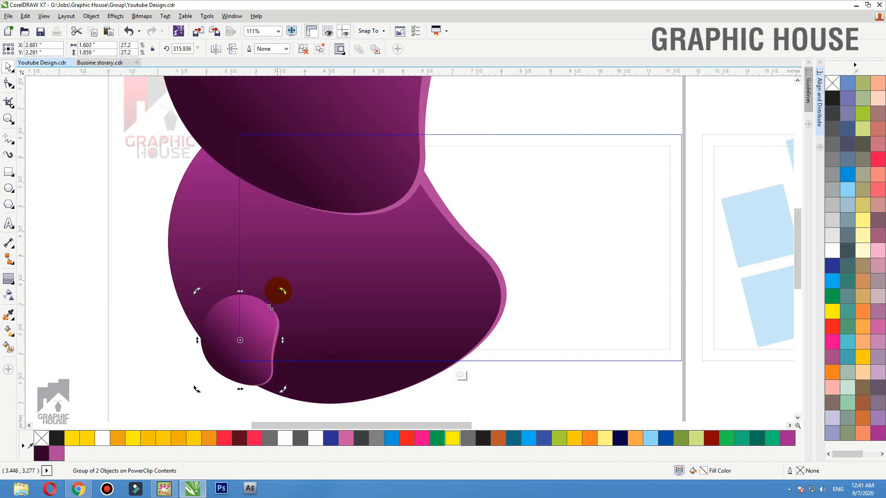
left_click_drag(279, 285, 244, 266)
key("ctrl+z")
left_click(257, 368)
left_click(113, 260, "ctrl")
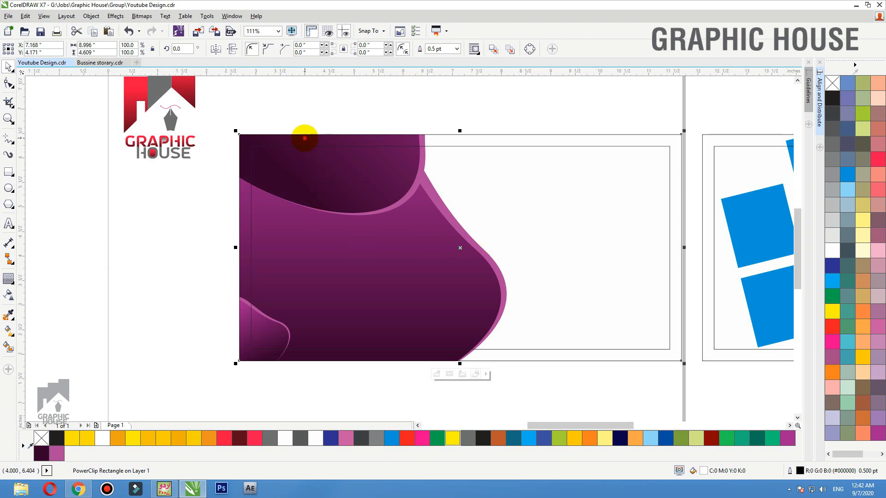
double_click(305, 138)
left_click(257, 320)
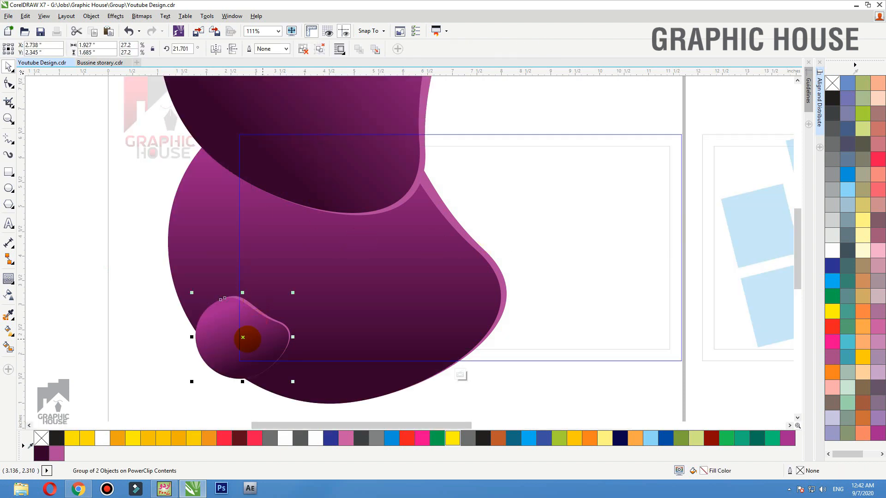
left_click(172, 328, "ctrl")
scroll(385, 298, "down", 2)
left_click(398, 195)
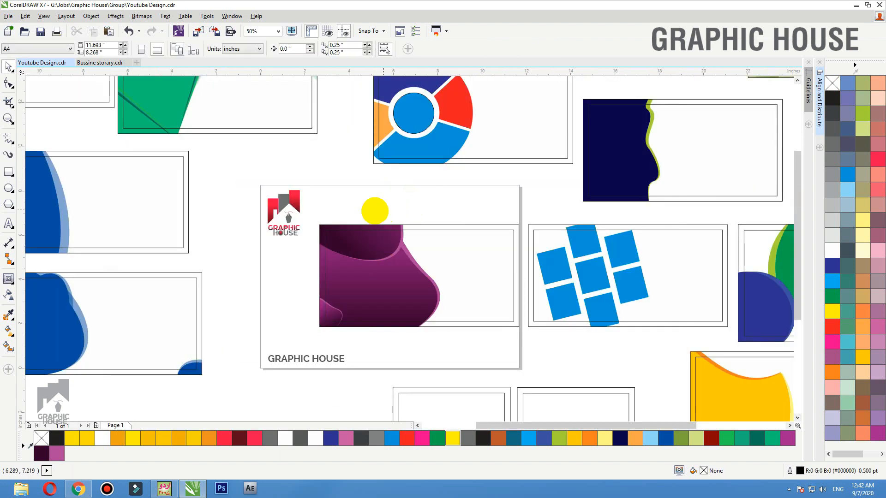
Duplicate the finished purple card into the empty area to the lower left of the page
scroll(374, 211, "down", 2)
left_click_drag(273, 204, 494, 312)
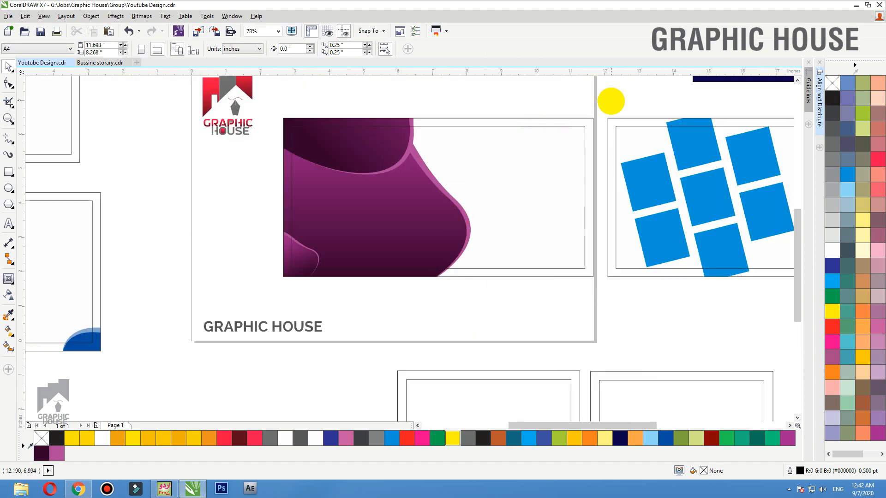
left_click_drag(611, 102, 278, 302)
scroll(416, 206, "down", 2)
left_click_drag(410, 211, 51, 342)
right_click(51, 342)
Delete the upper-left and lower-left shape copies from the PowerClip of the card on the page
left_click_drag(329, 152, 551, 259)
double_click(316, 119)
scroll(444, 264, "down", 2)
left_click(403, 282)
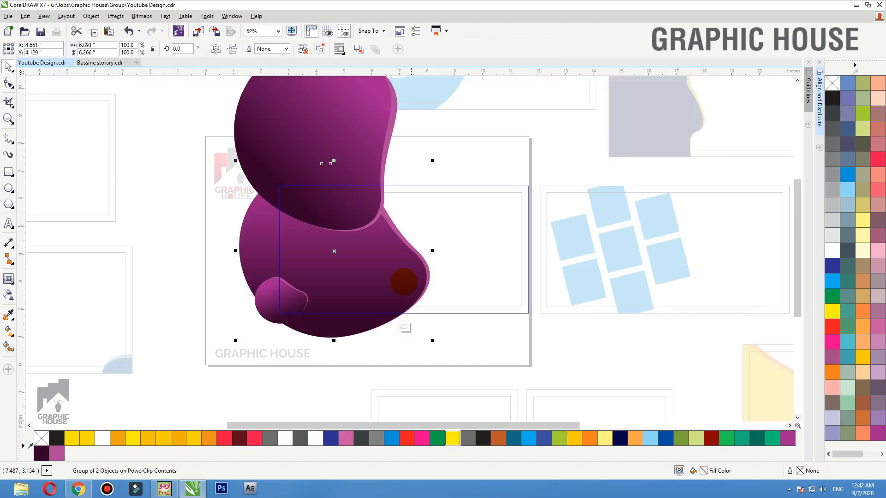
left_click(407, 271)
left_click(364, 142)
key("Delete")
left_click(287, 300)
key("Delete")
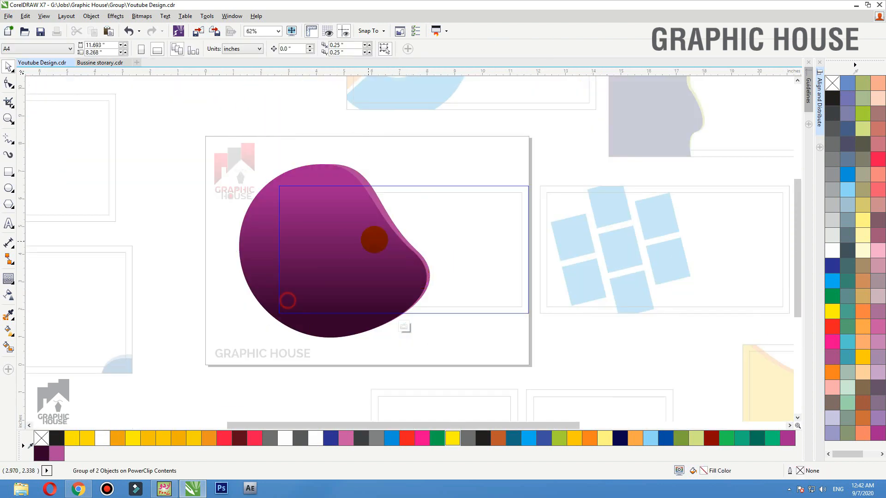
Skew the remaining gradient group downward, rotate it to about 330°, shift it slightly up and left, and finish editing the PowerClip
left_click(375, 239)
left_click(396, 274)
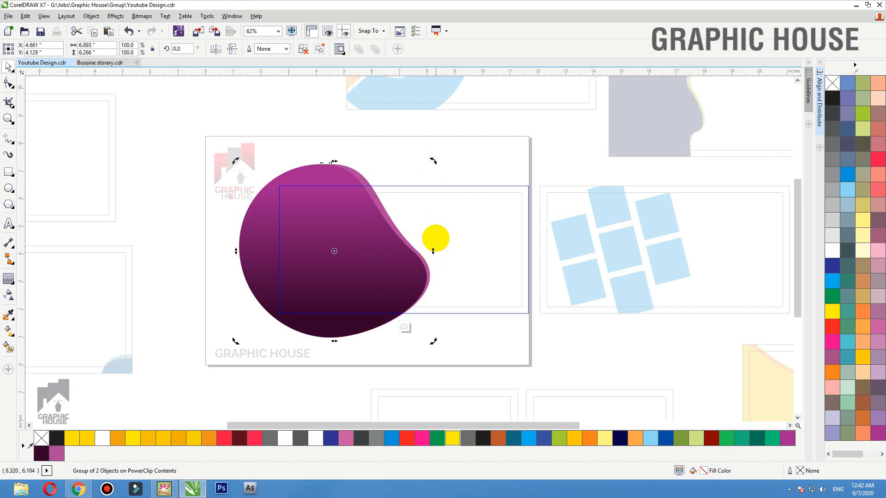
left_click_drag(433, 251, 434, 306)
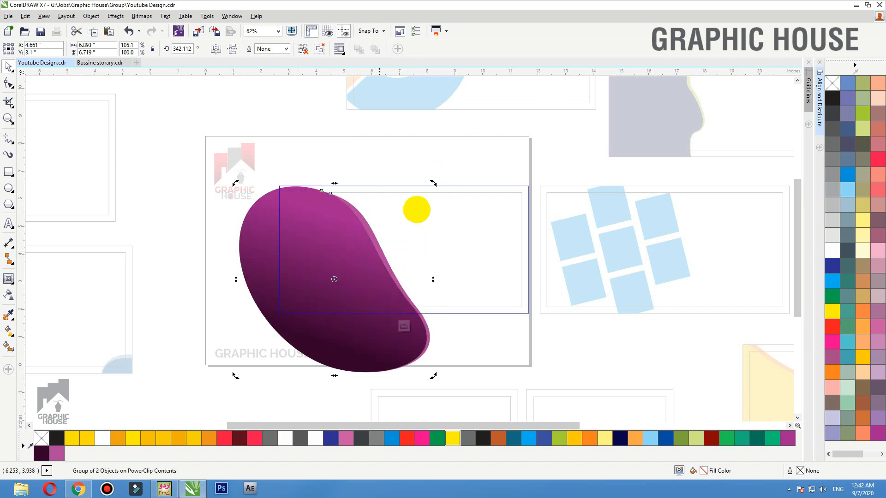
left_click_drag(434, 183, 446, 199)
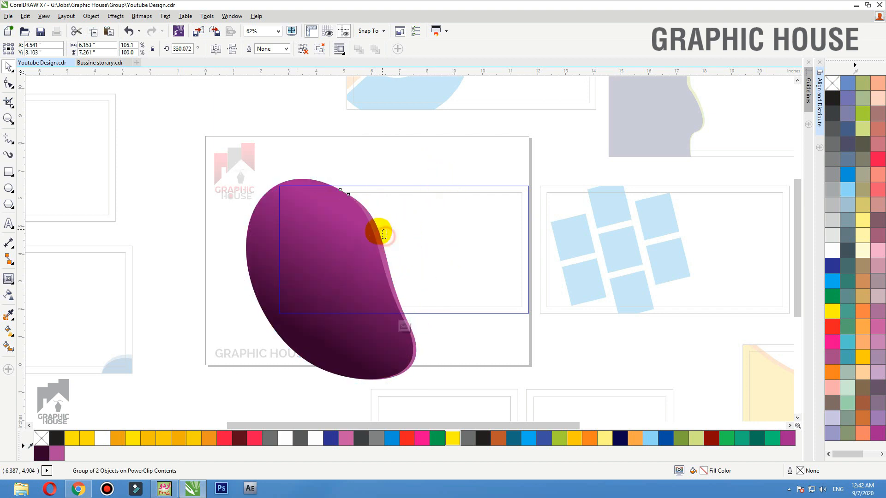
left_click_drag(380, 231, 356, 222)
left_click(409, 140, "ctrl")
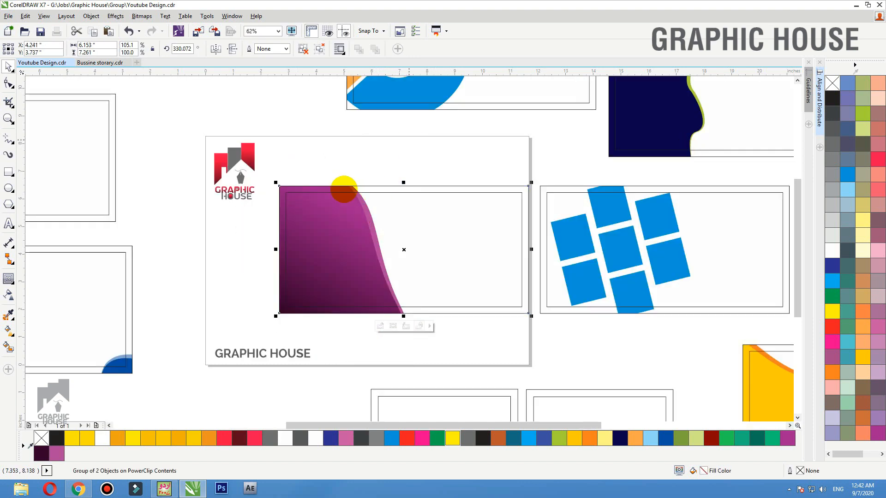
Place a copy of the gradient group, scaled to about 31.7% by 30.2%, over the lower part of the curve's right edge
left_click(333, 189, "ctrl")
left_click_drag(334, 189, 397, 230)
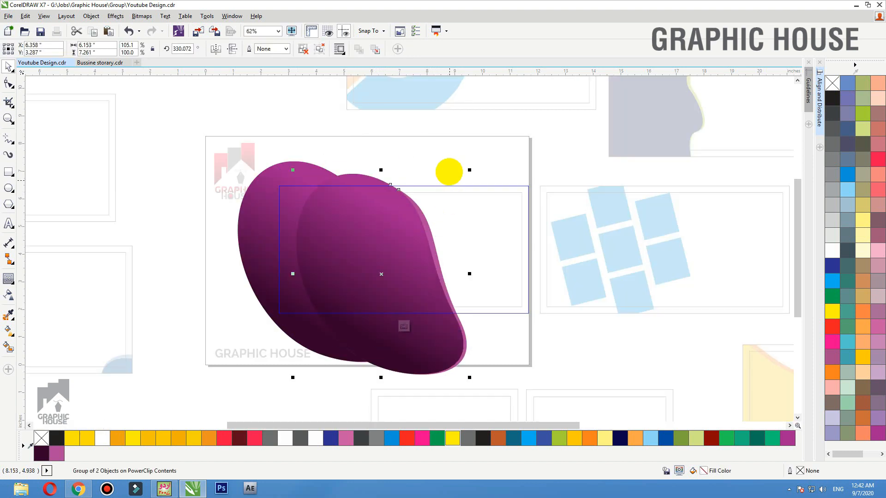
left_click_drag(470, 171, 409, 221)
left_click_drag(395, 282, 405, 298)
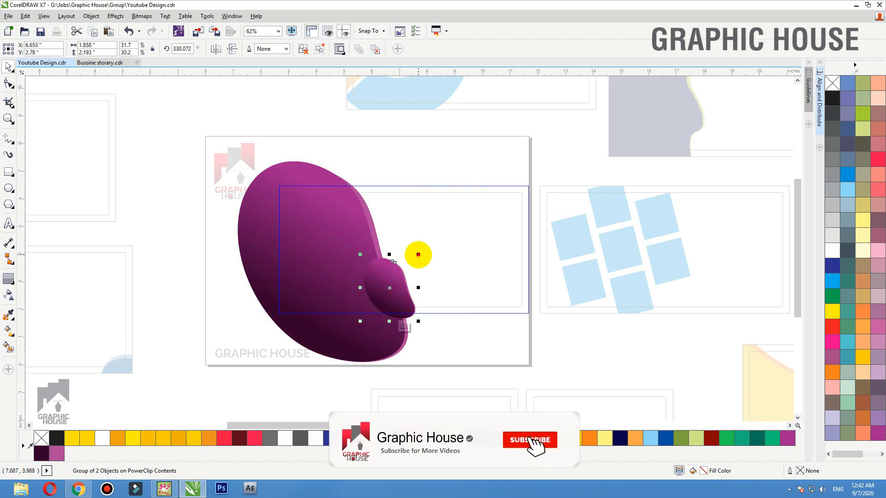
Place an even smaller copy just above the small shape along the curve's edge and finish editing the PowerClip
left_click_drag(418, 255, 406, 262)
left_click_drag(397, 286, 377, 250)
left_click(410, 168, "ctrl")
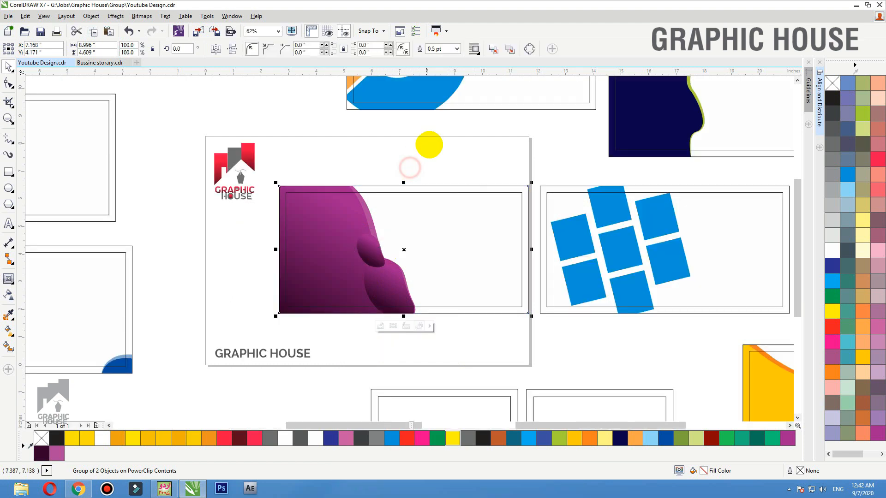
Copy the lower small shape to the card's right side, mirror it horizontally and vertically, and enlarge it to about 6.56 by 7.74 inches
left_click_drag(561, 145, 207, 419)
scroll(208, 418, "up", 1)
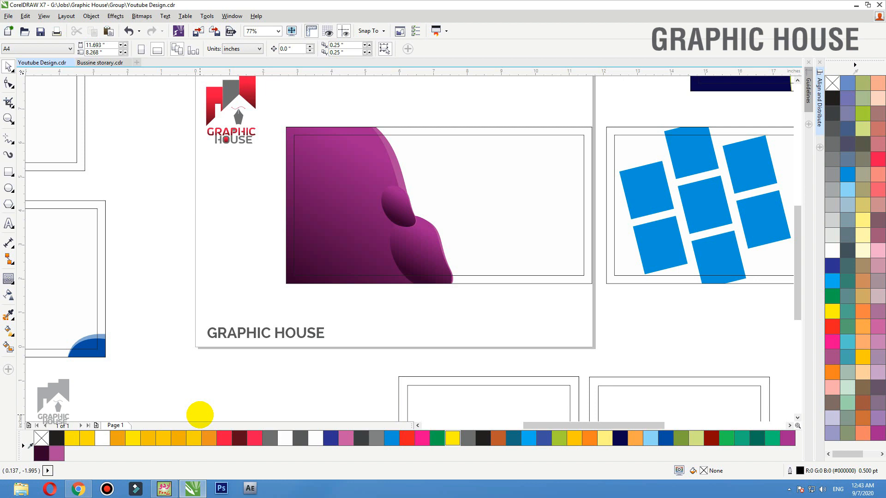
left_click(449, 286)
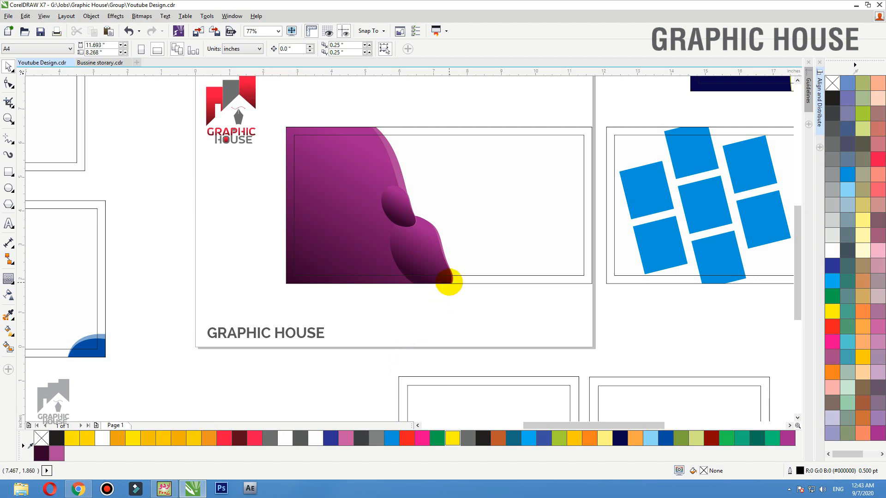
double_click(449, 282)
left_click_drag(428, 274, 527, 275)
right_click(527, 275)
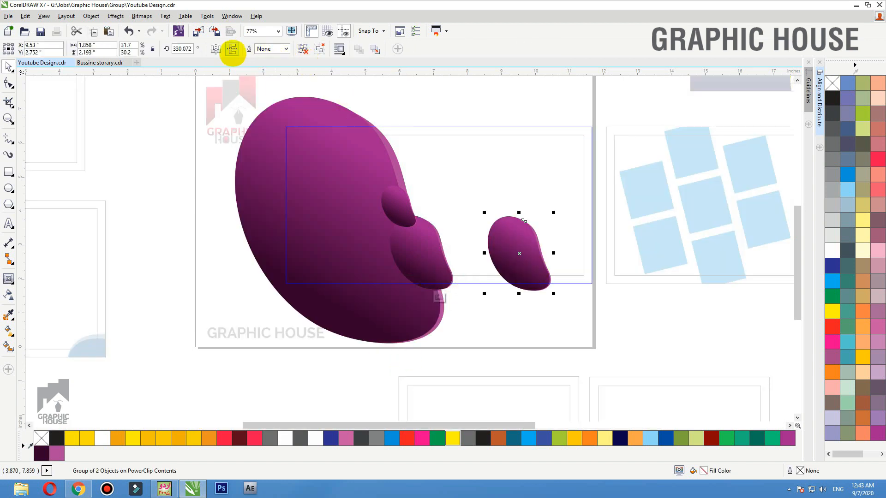
left_click(232, 49)
left_click(217, 49)
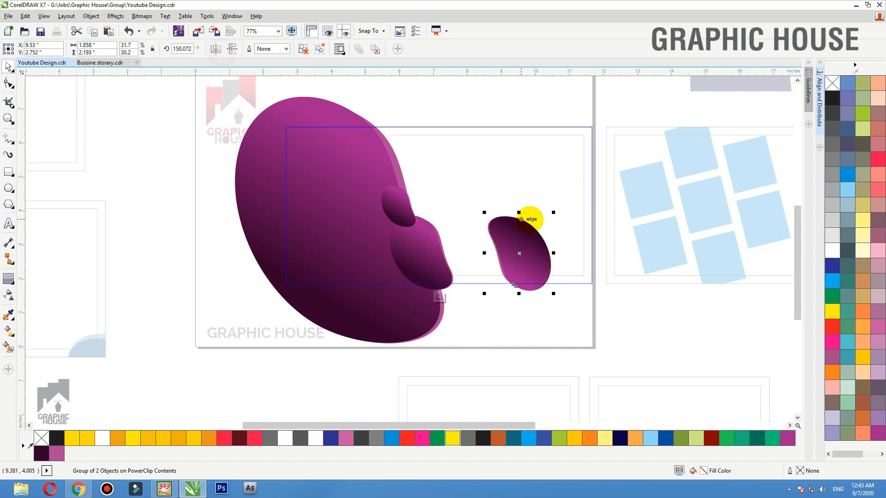
left_click_drag(552, 212, 622, 173)
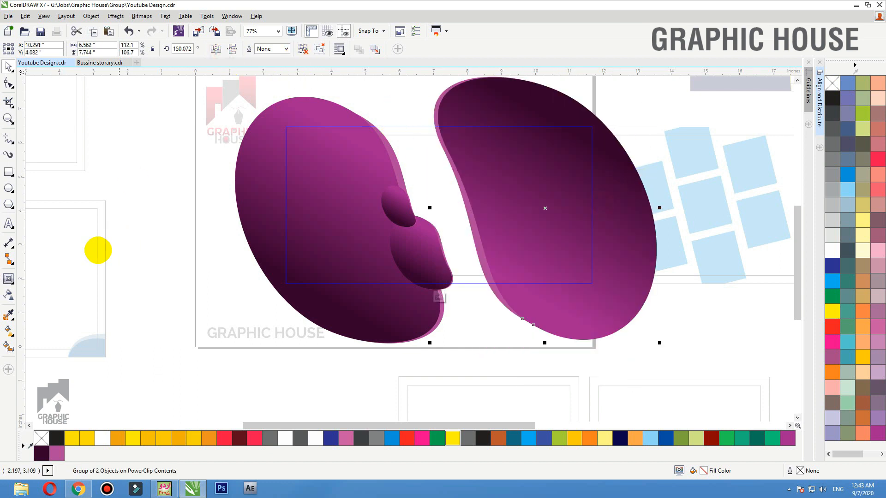
Apply transparency to the enlarged mirrored shape, giving it a pale purple tint
left_click(9, 295)
left_click(24, 48)
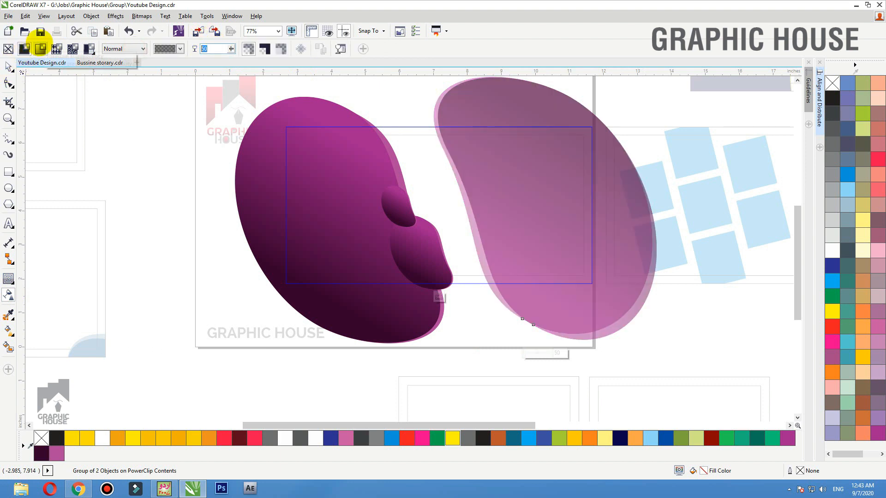
left_click(41, 48)
left_click(9, 67)
Stretch the transparent shape leftward to about 13.28 inches wide and finish editing the PowerClip
left_click(461, 170)
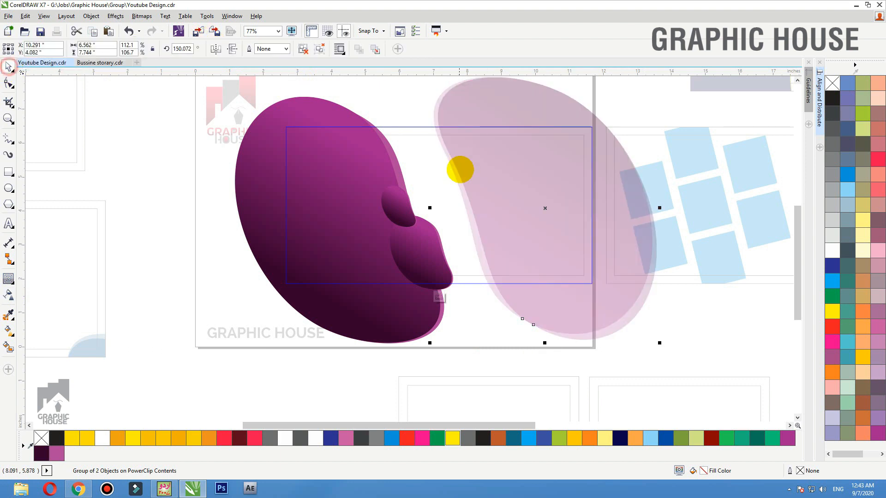
left_click_drag(431, 207, 317, 211)
left_click_drag(574, 201, 584, 204)
left_click(697, 118, "ctrl")
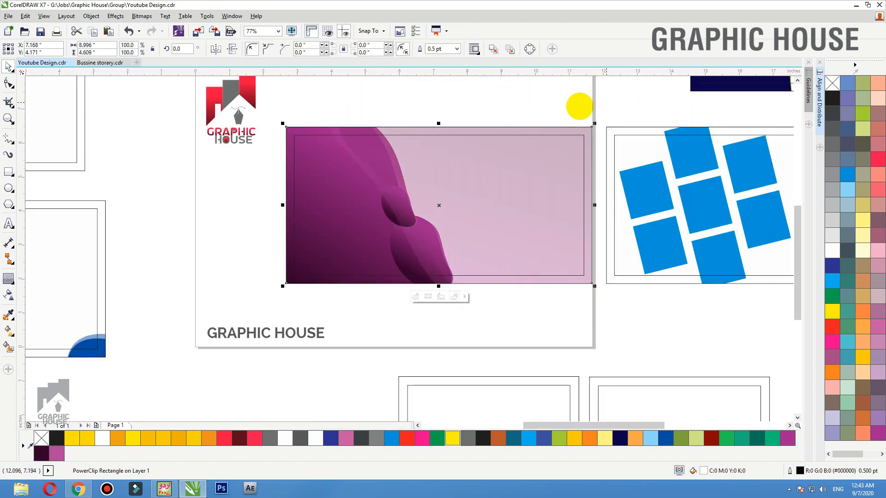
Move the transparent shape right so only its curved edge covers the card's upper-right corner, and finish editing the PowerClip
left_click(356, 140)
left_click(547, 126, "ctrl")
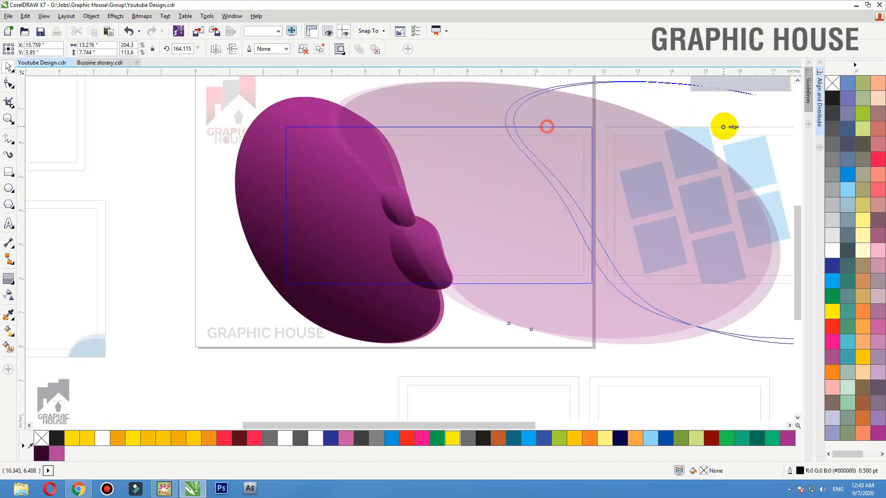
left_click_drag(724, 127, 712, 129)
left_click(444, 104, "ctrl")
left_click(454, 100)
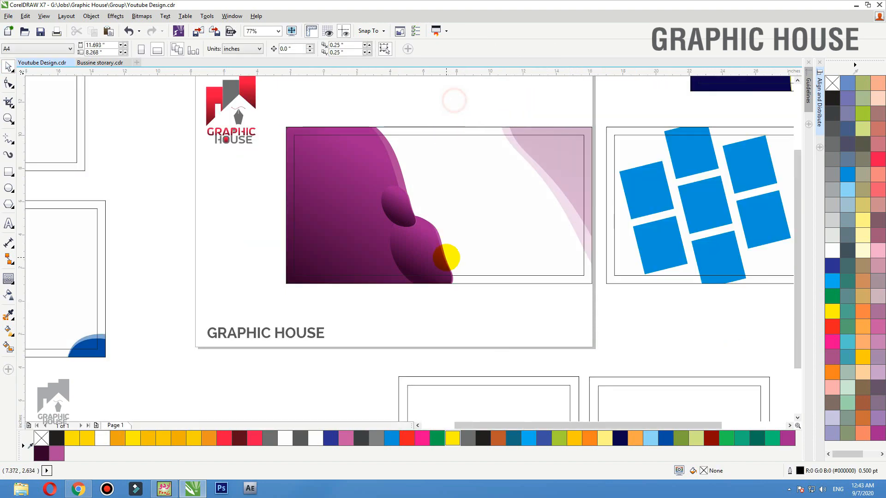
scroll(447, 258, "down", 4)
scroll(432, 293, "up", 1)
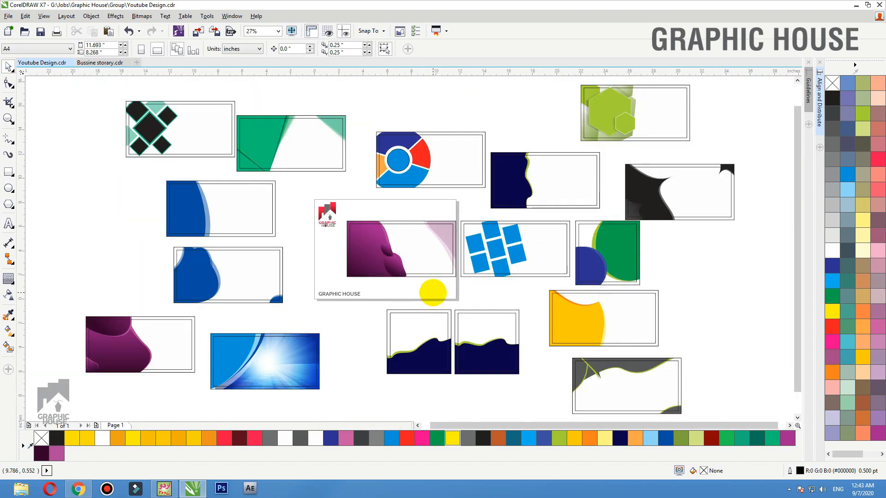